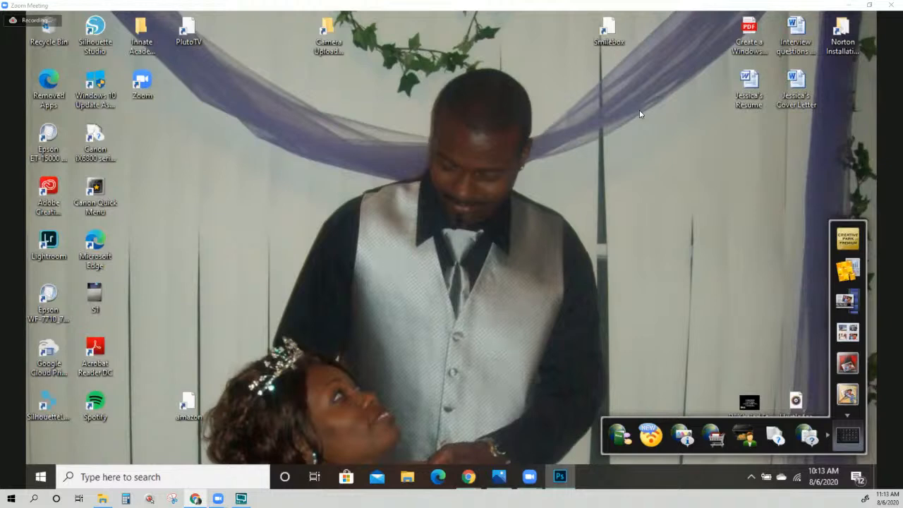
Turn on annotation for the participant's shared screen
{"action": "mouse_move", "coordinate": [634, 181]}
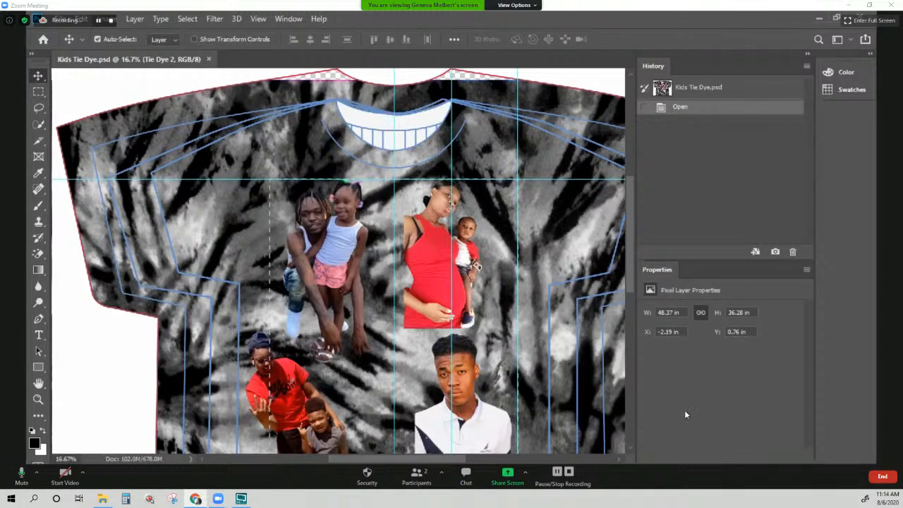
{"action": "left_click", "coordinate": [514, 5]}
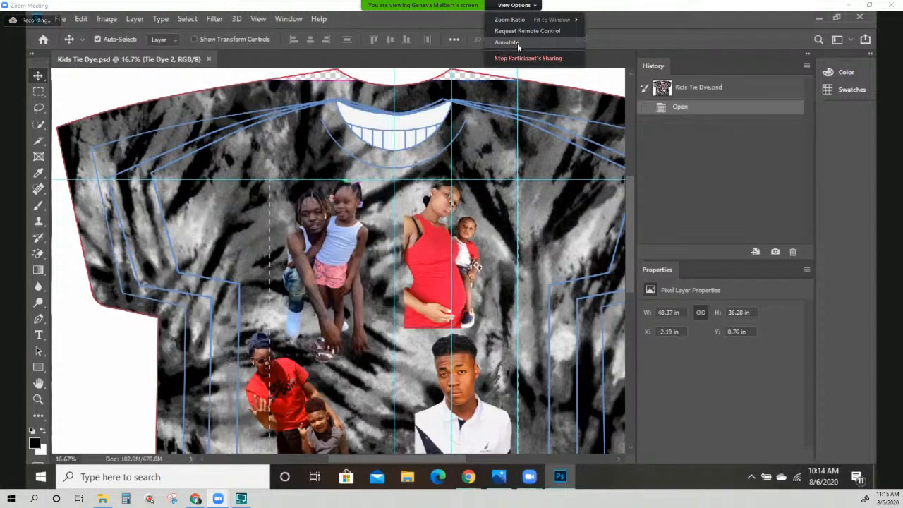
{"action": "left_click", "coordinate": [517, 43]}
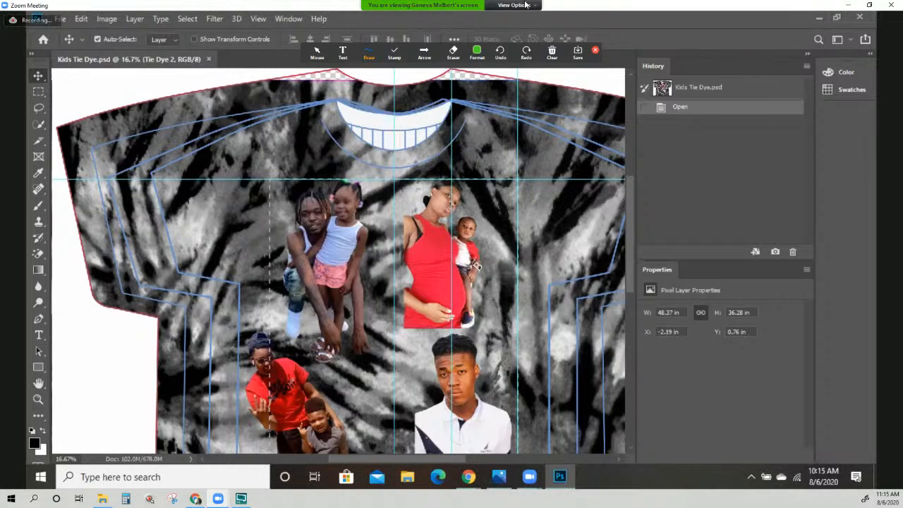
Switch the workspace to Graphic and Web, circling each choice on the shared screen, and clear all drawings
{"action": "mouse_move", "coordinate": [306, 16]}
{"action": "left_mouse_down"}
{"action": "mouse_move", "coordinate": [271, 16]}
{"action": "mouse_move", "coordinate": [305, 19]}
{"action": "mouse_move", "coordinate": [273, 26]}
{"action": "mouse_move", "coordinate": [293, 12]}
{"action": "left_mouse_up"}
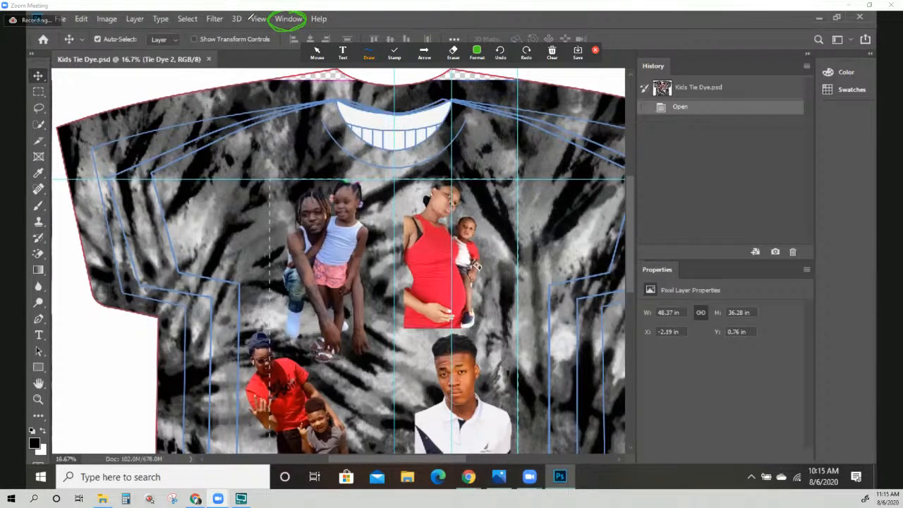
{"action": "key", "text": "ctrl+z"}
{"action": "key", "text": "ctrl+y"}
{"action": "key", "text": "alt+w"}
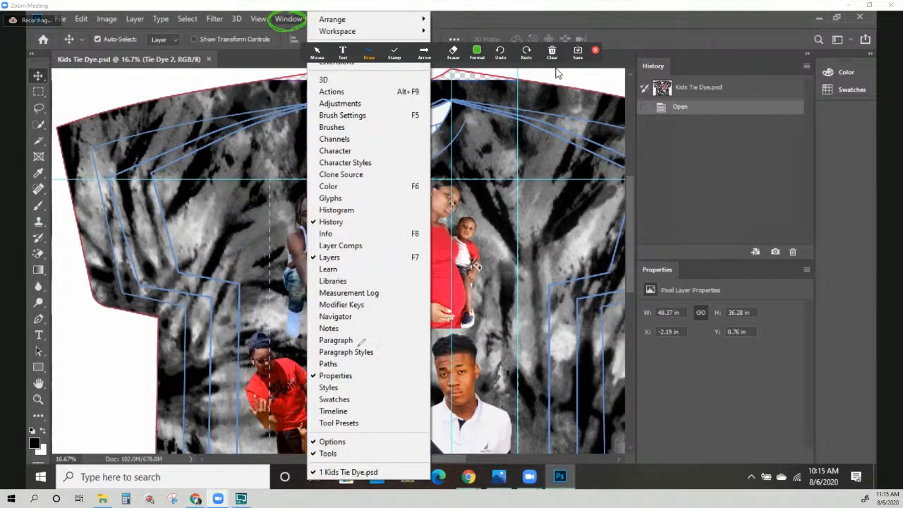
{"action": "mouse_move", "coordinate": [412, 27]}
{"action": "left_mouse_down"}
{"action": "mouse_move", "coordinate": [344, 26]}
{"action": "mouse_move", "coordinate": [385, 40]}
{"action": "mouse_move", "coordinate": [373, 22]}
{"action": "left_mouse_up"}
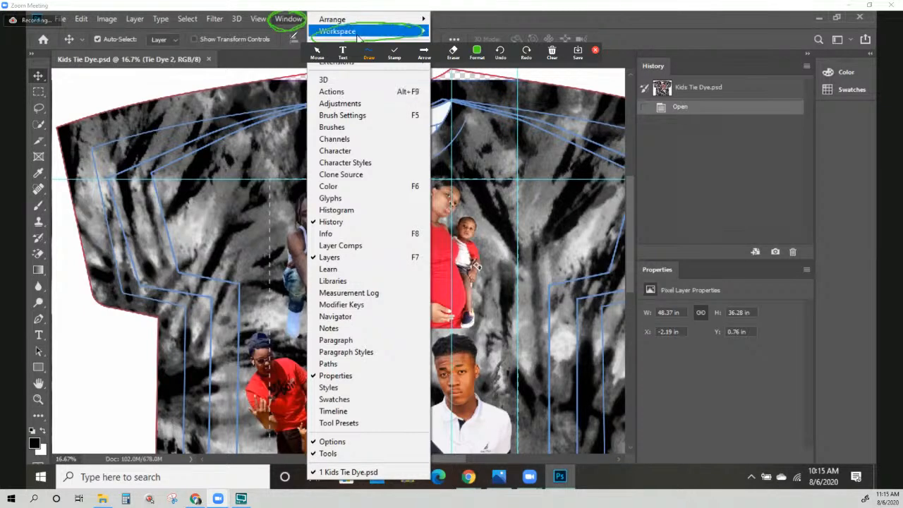
{"action": "mouse_move", "coordinate": [378, 34]}
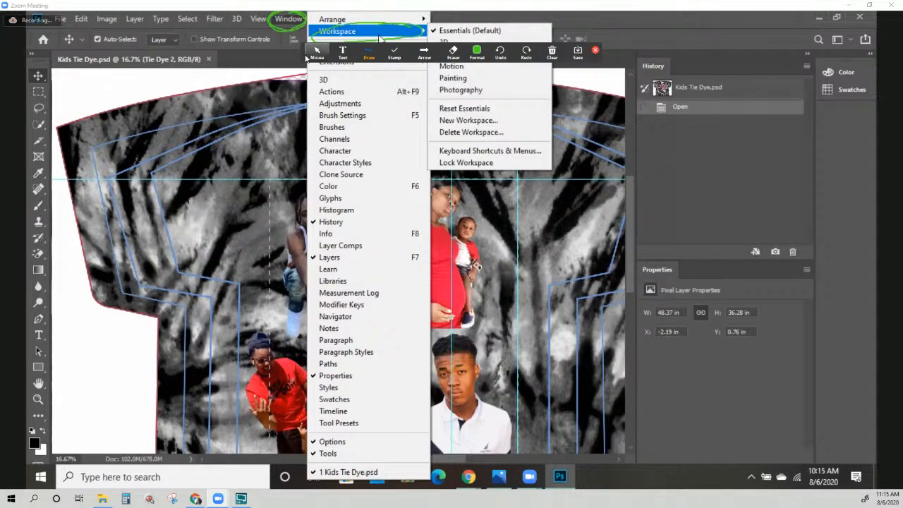
{"action": "mouse_move", "coordinate": [303, 55]}
{"action": "left_mouse_down"}
{"action": "mouse_move", "coordinate": [427, 70]}
{"action": "mouse_move", "coordinate": [470, 29]}
{"action": "mouse_move", "coordinate": [470, 14]}
{"action": "mouse_move", "coordinate": [481, 13]}
{"action": "mouse_move", "coordinate": [509, 41]}
{"action": "mouse_move", "coordinate": [433, 49]}
{"action": "mouse_move", "coordinate": [430, 61]}
{"action": "mouse_move", "coordinate": [506, 42]}
{"action": "left_mouse_up"}
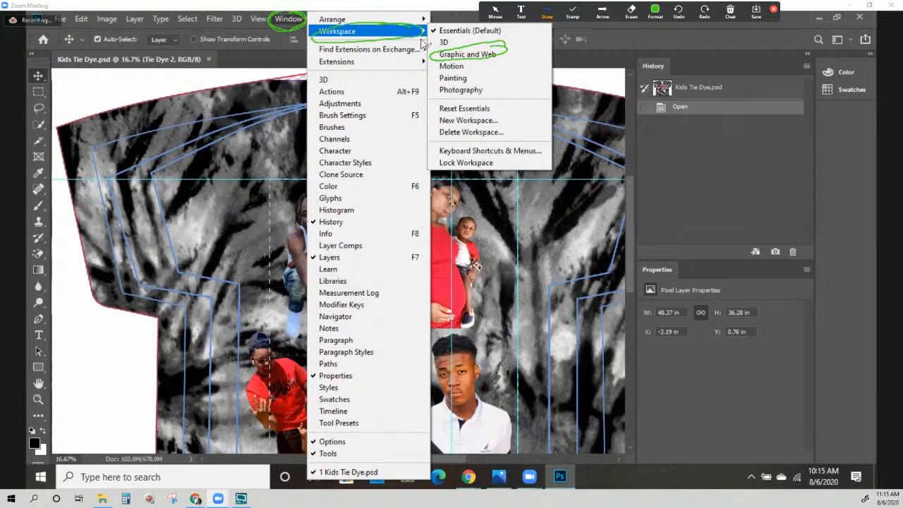
{"action": "left_click", "coordinate": [458, 55]}
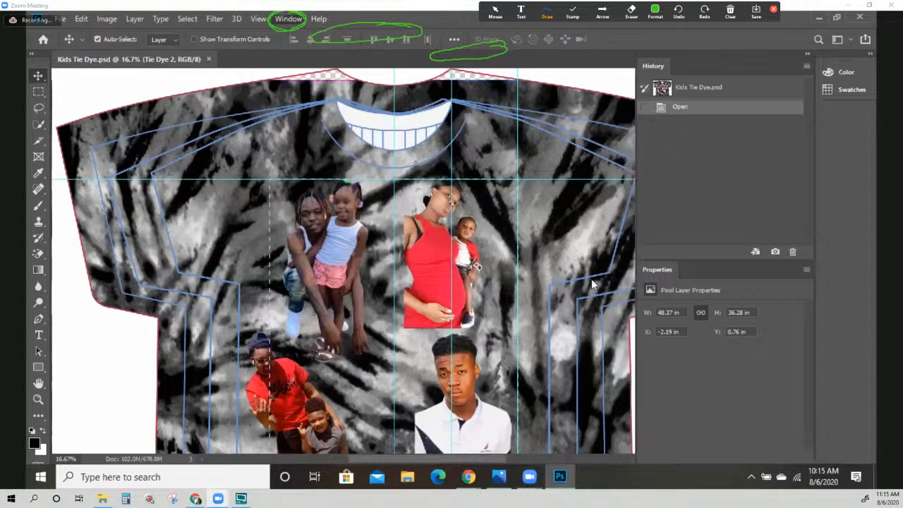
{"action": "left_click", "coordinate": [730, 12]}
{"action": "left_click", "coordinate": [732, 31]}
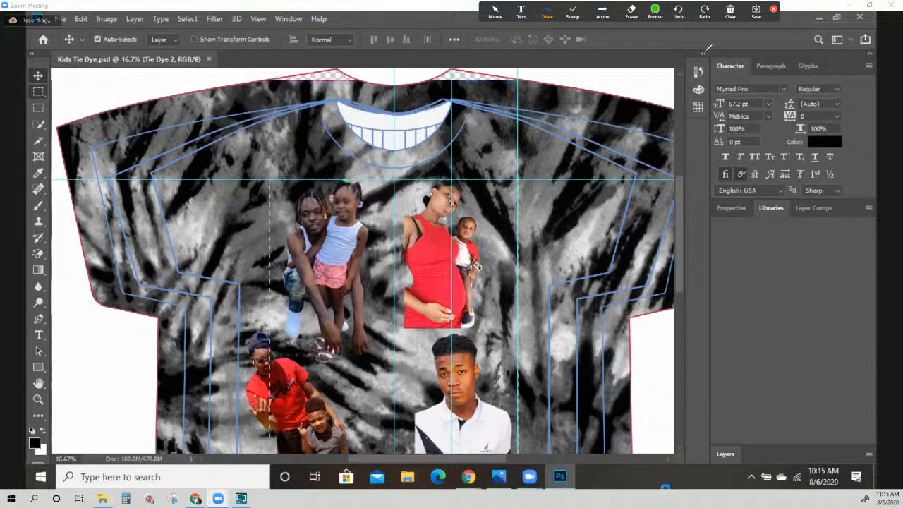
Expand the collapsed panel dock and move the Layers panel above the History, Color and Swatches group, marking the move with drawings that are cleared
{"action": "mouse_move", "coordinate": [708, 51]}
{"action": "left_mouse_down"}
{"action": "mouse_move", "coordinate": [694, 58]}
{"action": "mouse_move", "coordinate": [708, 52]}
{"action": "left_mouse_up"}
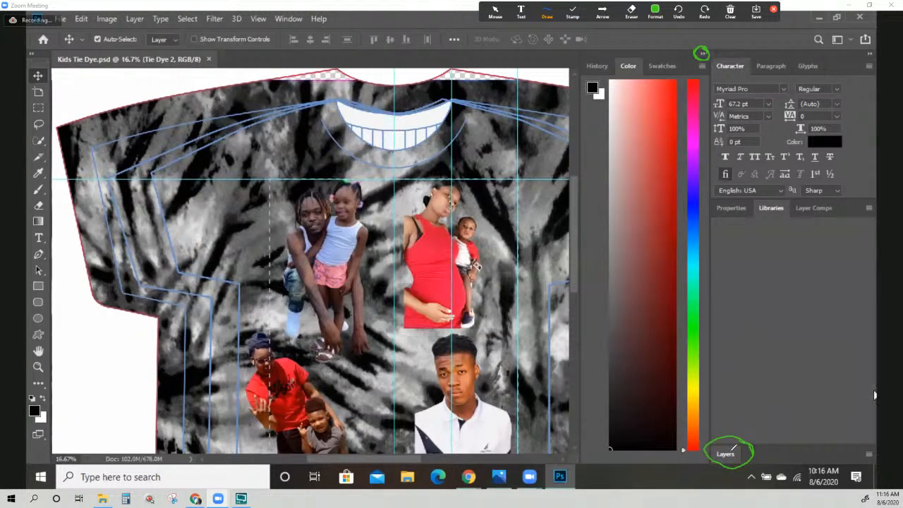
{"action": "mouse_move", "coordinate": [731, 449]}
{"action": "left_mouse_down"}
{"action": "mouse_move", "coordinate": [738, 342]}
{"action": "mouse_move", "coordinate": [699, 151]}
{"action": "mouse_move", "coordinate": [610, 69]}
{"action": "mouse_move", "coordinate": [591, 67]}
{"action": "mouse_move", "coordinate": [601, 83]}
{"action": "mouse_move", "coordinate": [608, 62]}
{"action": "left_mouse_up"}
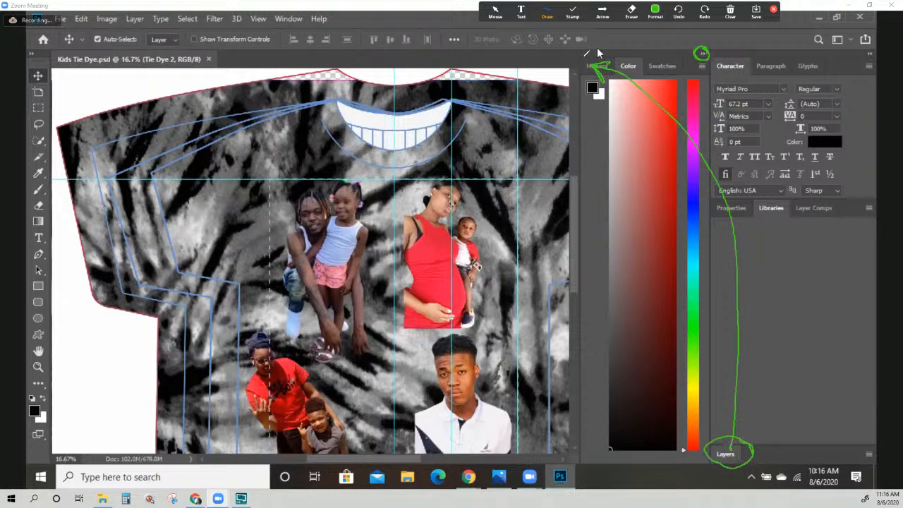
{"action": "left_click_drag", "start_coordinate": [598, 53], "coordinate": [589, 52]}
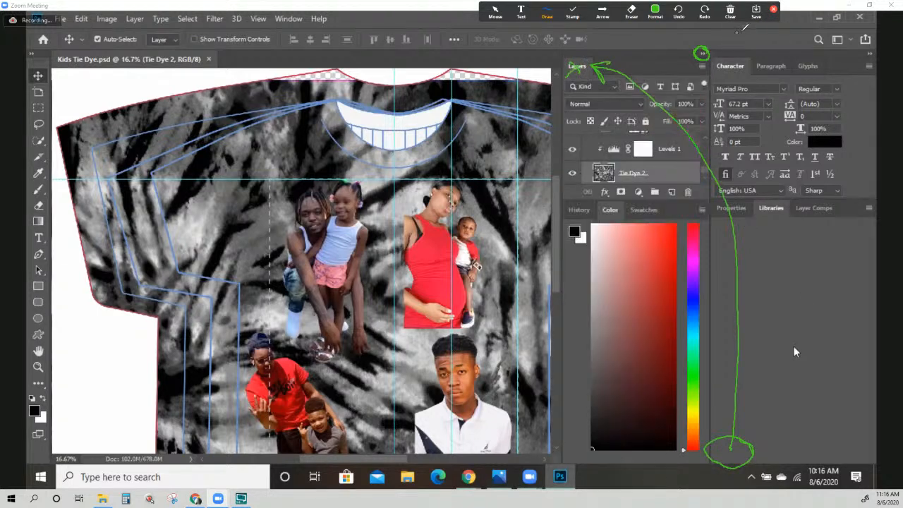
{"action": "left_click", "coordinate": [732, 12]}
{"action": "left_click", "coordinate": [747, 31]}
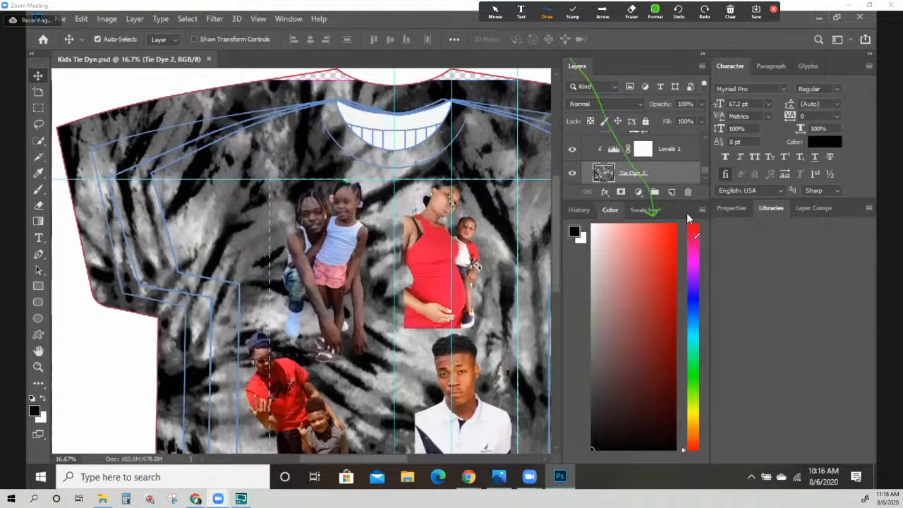
Group the Layers panel with History, Color and Swatches, place it first in the group, and clear all drawings
{"action": "mouse_move", "coordinate": [686, 212]}
{"action": "left_mouse_down"}
{"action": "mouse_move", "coordinate": [672, 207]}
{"action": "mouse_move", "coordinate": [684, 217]}
{"action": "left_mouse_up"}
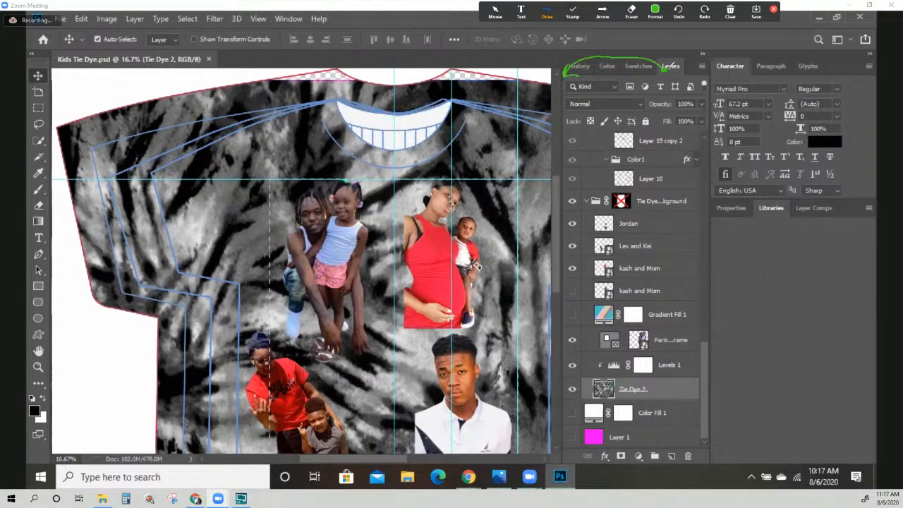
{"action": "left_click_drag", "start_coordinate": [664, 70], "coordinate": [566, 72]}
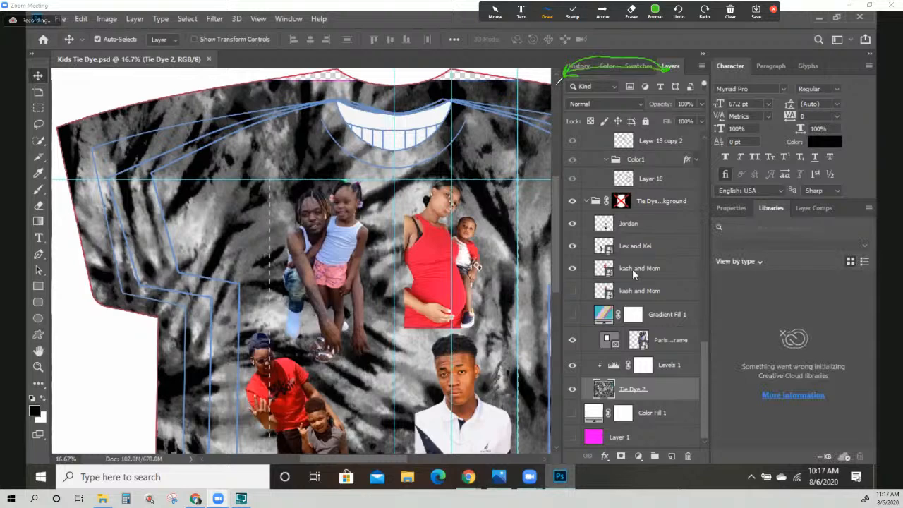
{"action": "left_click_drag", "start_coordinate": [677, 67], "coordinate": [572, 71]}
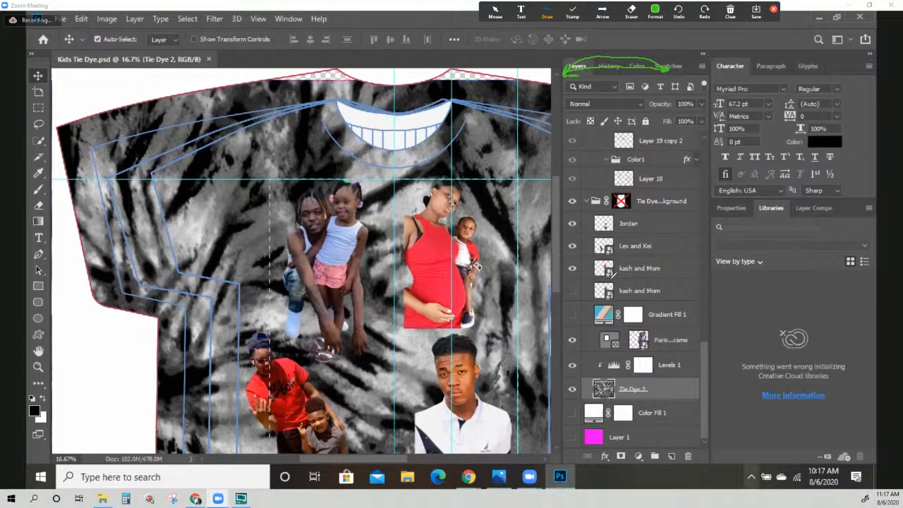
{"action": "left_click", "coordinate": [730, 12]}
{"action": "left_click", "coordinate": [741, 33]}
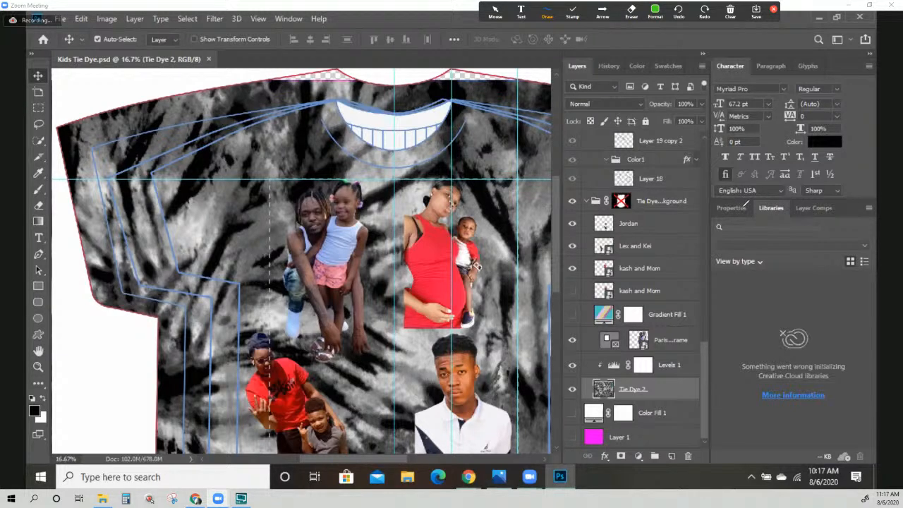
Show Properties in place of Libraries and mark the Tie Dye 2 layer with its width and height values
{"action": "mouse_move", "coordinate": [745, 203]}
{"action": "left_mouse_down"}
{"action": "mouse_move", "coordinate": [715, 216]}
{"action": "mouse_move", "coordinate": [750, 206]}
{"action": "left_mouse_up"}
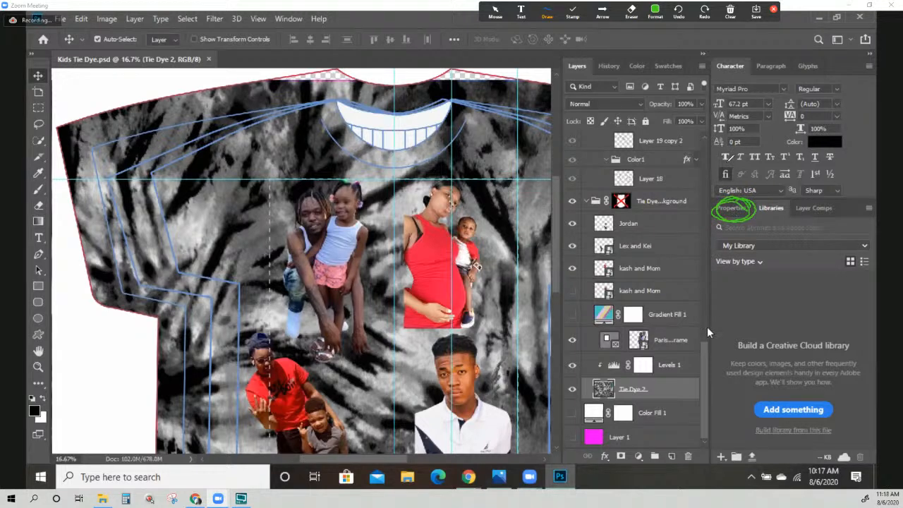
{"action": "left_click", "coordinate": [731, 208]}
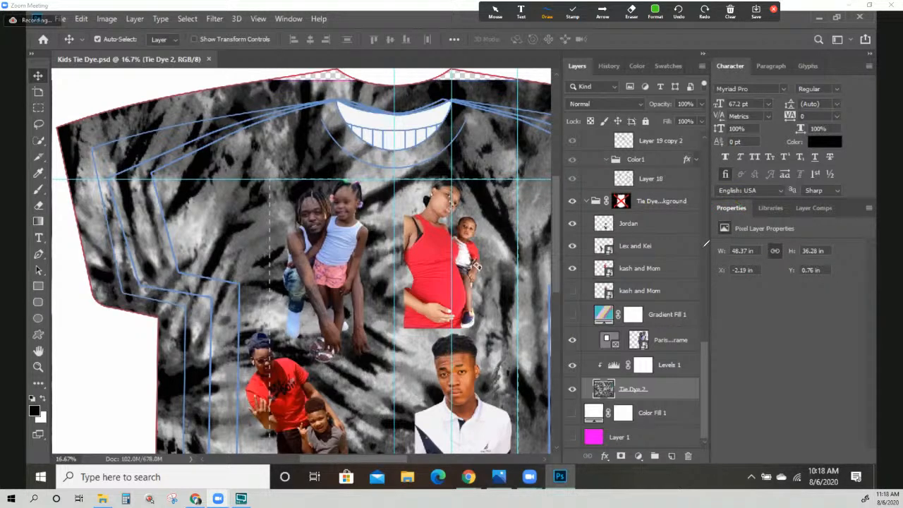
{"action": "mouse_move", "coordinate": [644, 379]}
{"action": "left_mouse_down"}
{"action": "mouse_move", "coordinate": [656, 382]}
{"action": "mouse_move", "coordinate": [648, 393]}
{"action": "mouse_move", "coordinate": [666, 381]}
{"action": "left_mouse_up"}
{"action": "left_click_drag", "start_coordinate": [730, 258], "coordinate": [821, 258]}
Circle the font field, the All Caps option and the Layers, Character and Properties panel names, and clear all drawings
{"action": "mouse_move", "coordinate": [791, 78]}
{"action": "left_mouse_down"}
{"action": "mouse_move", "coordinate": [751, 72]}
{"action": "mouse_move", "coordinate": [717, 82]}
{"action": "mouse_move", "coordinate": [741, 98]}
{"action": "mouse_move", "coordinate": [794, 77]}
{"action": "left_mouse_up"}
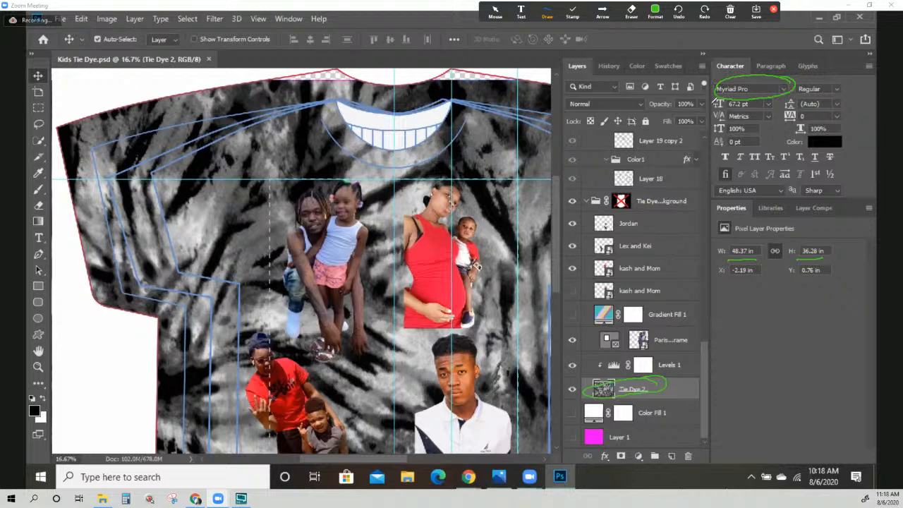
{"action": "left_click_drag", "start_coordinate": [764, 151], "coordinate": [763, 150]}
{"action": "mouse_move", "coordinate": [587, 62]}
{"action": "left_mouse_down"}
{"action": "mouse_move", "coordinate": [564, 68]}
{"action": "mouse_move", "coordinate": [584, 64]}
{"action": "left_mouse_up"}
{"action": "left_click_drag", "start_coordinate": [759, 64], "coordinate": [744, 57]}
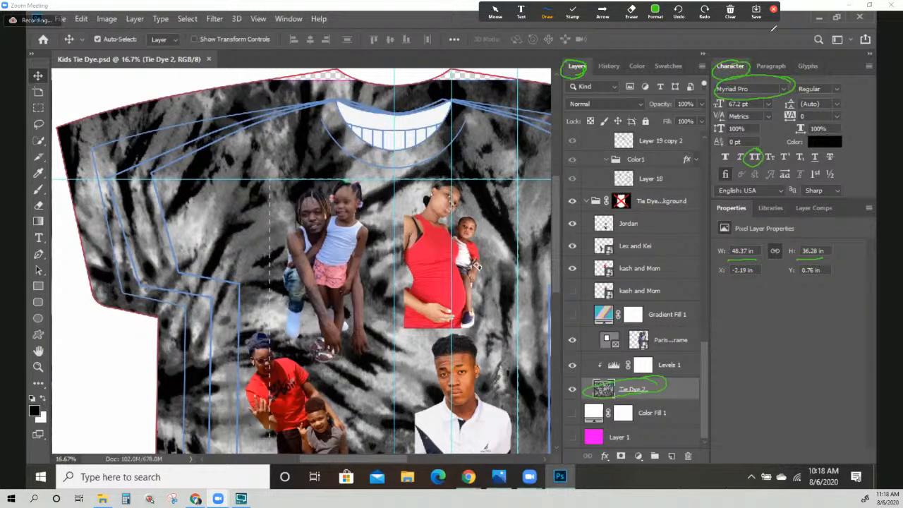
{"action": "mouse_move", "coordinate": [747, 203]}
{"action": "left_mouse_down"}
{"action": "mouse_move", "coordinate": [714, 209]}
{"action": "mouse_move", "coordinate": [749, 202]}
{"action": "left_mouse_up"}
{"action": "left_click", "coordinate": [731, 10]}
{"action": "left_click", "coordinate": [737, 33]}
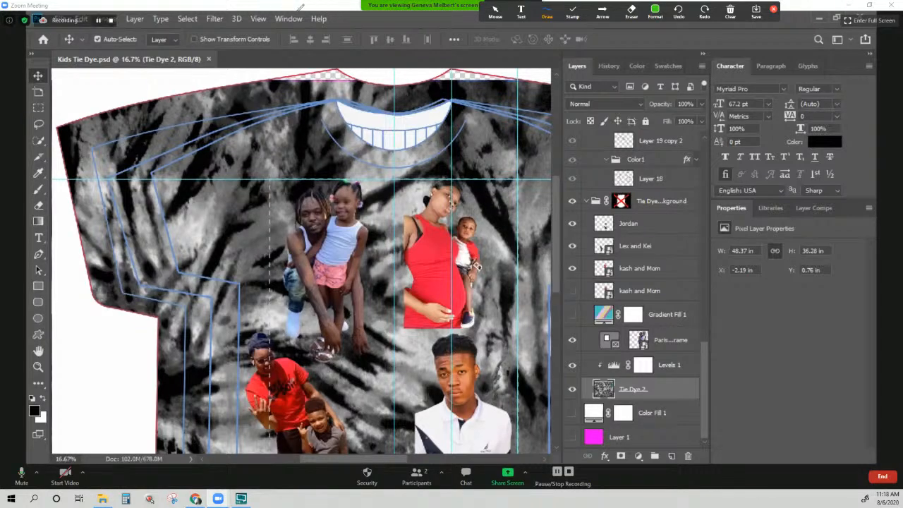
Mark New Workspace among the workspace options for saving the panel layout, and clear all drawings
{"action": "mouse_move", "coordinate": [306, 15]}
{"action": "left_mouse_down"}
{"action": "mouse_move", "coordinate": [276, 15]}
{"action": "mouse_move", "coordinate": [273, 31]}
{"action": "mouse_move", "coordinate": [289, 11]}
{"action": "left_mouse_up"}
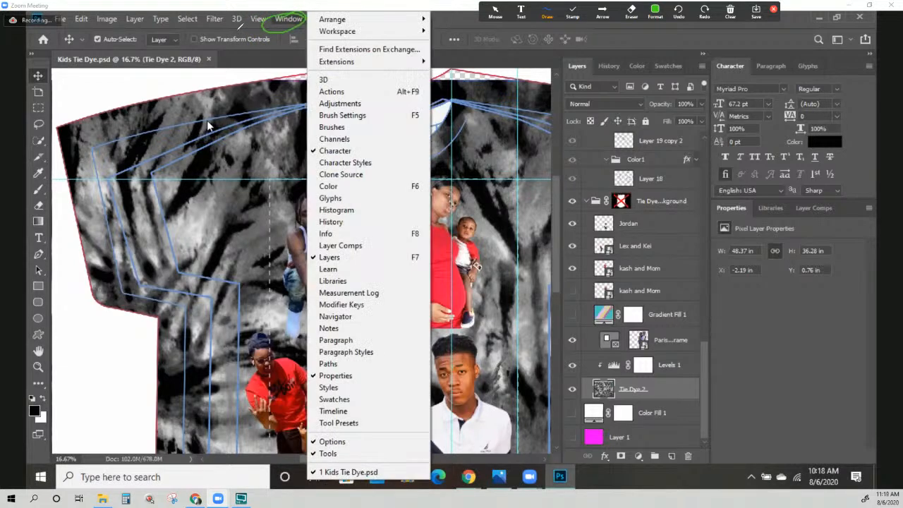
{"action": "left_click_drag", "start_coordinate": [331, 27], "coordinate": [301, 36]}
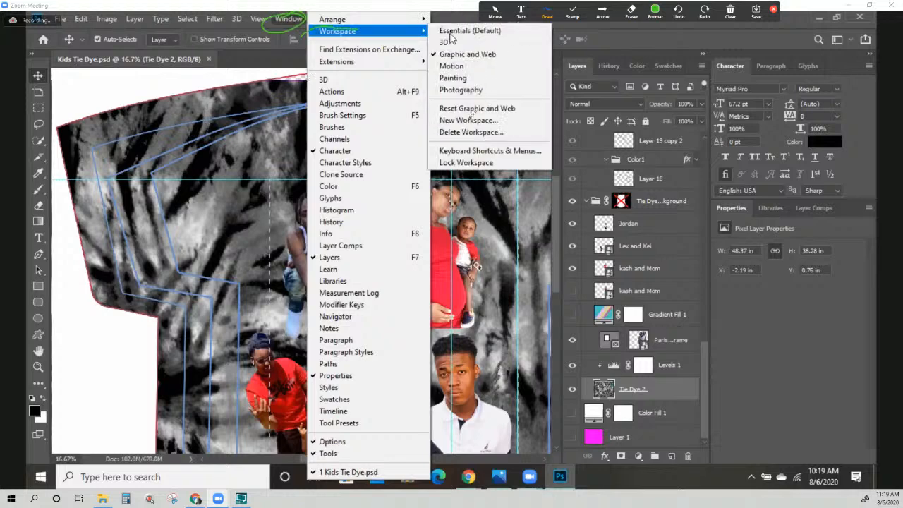
{"action": "left_click_drag", "start_coordinate": [438, 124], "coordinate": [506, 120]}
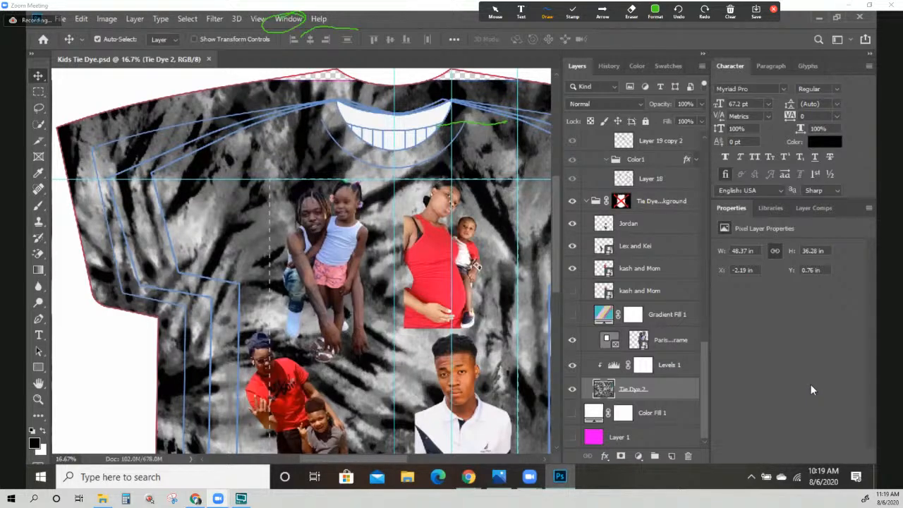
{"action": "left_click", "coordinate": [730, 10]}
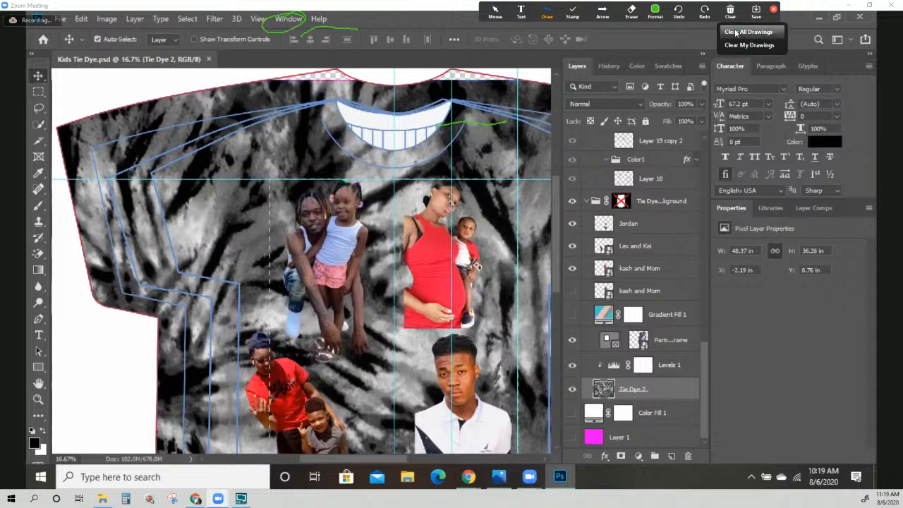
{"action": "left_click", "coordinate": [737, 32]}
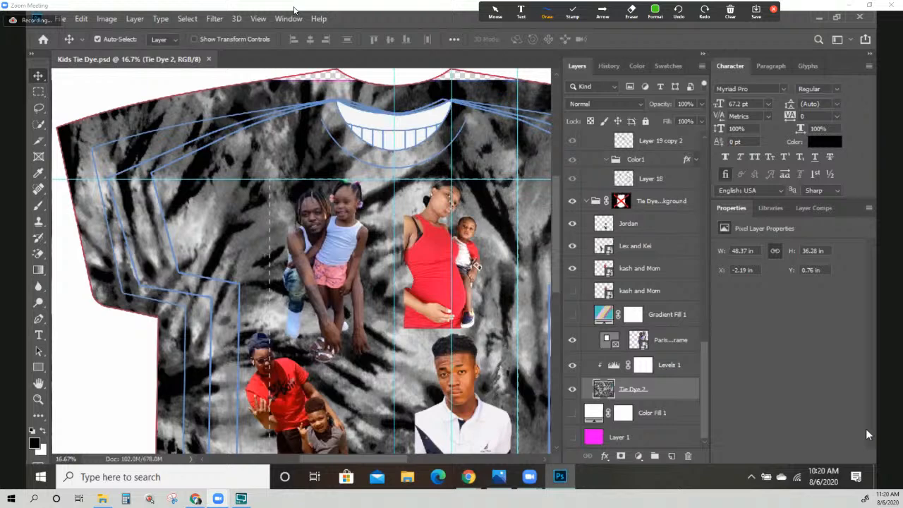
Fit the whole shirt on screen, make the Gradient Fill 1 layer visible, and draw an arrow at the faded upper-chest photo
{"action": "key", "text": "ctrl+0"}
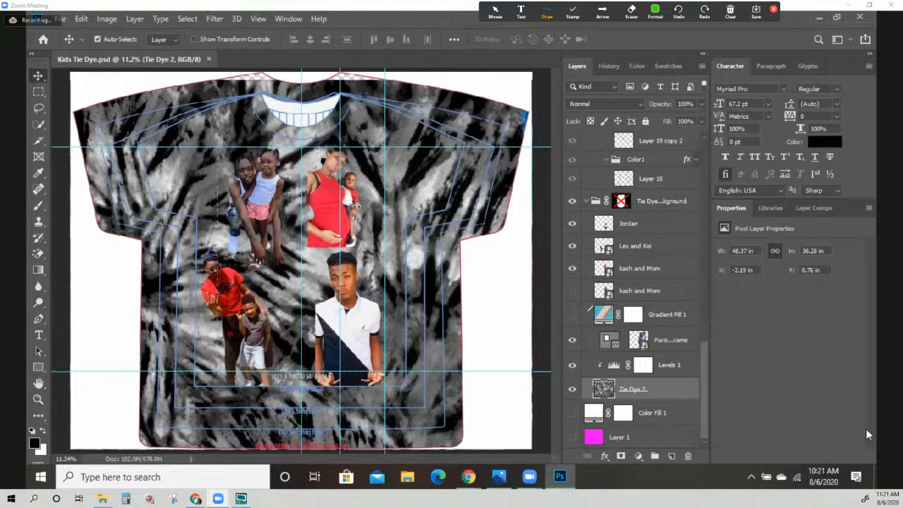
{"action": "left_click", "coordinate": [572, 316]}
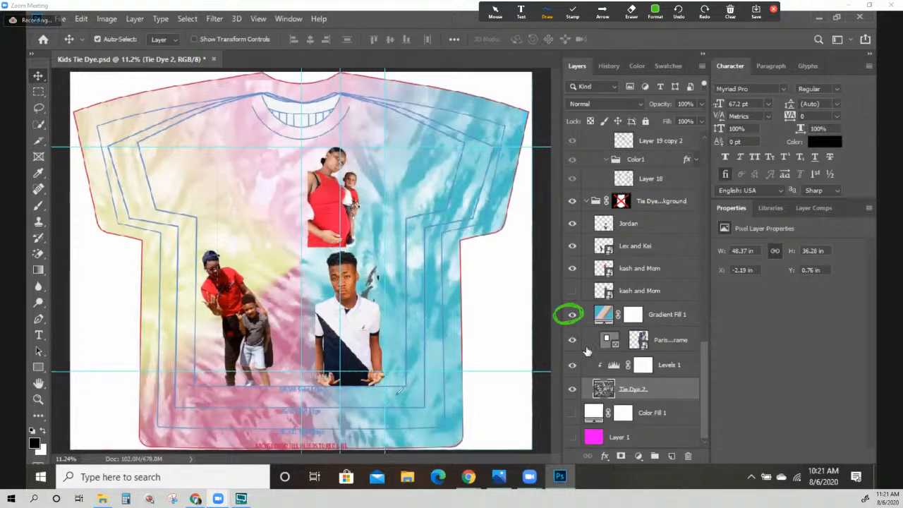
{"action": "left_click_drag", "start_coordinate": [266, 157], "coordinate": [259, 198]}
{"action": "mouse_move", "coordinate": [252, 188]}
{"action": "left_mouse_down"}
{"action": "mouse_move", "coordinate": [259, 198]}
{"action": "mouse_move", "coordinate": [270, 186]}
{"action": "left_mouse_up"}
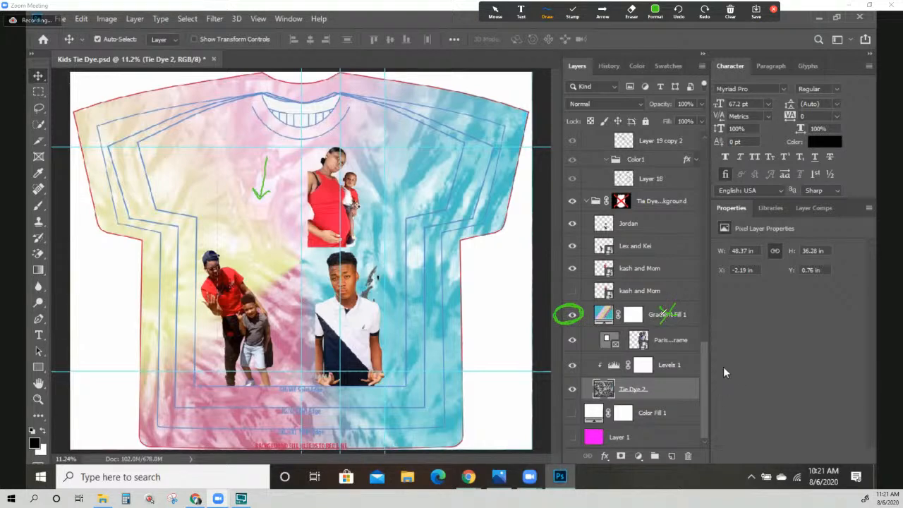
Duplicate the Gradient Fill 1 layer as Gradient Fill 1 copy within Kids Tie Dye.psd, and hide the copy
{"action": "left_click", "coordinate": [665, 317]}
{"action": "right_click", "coordinate": [665, 318]}
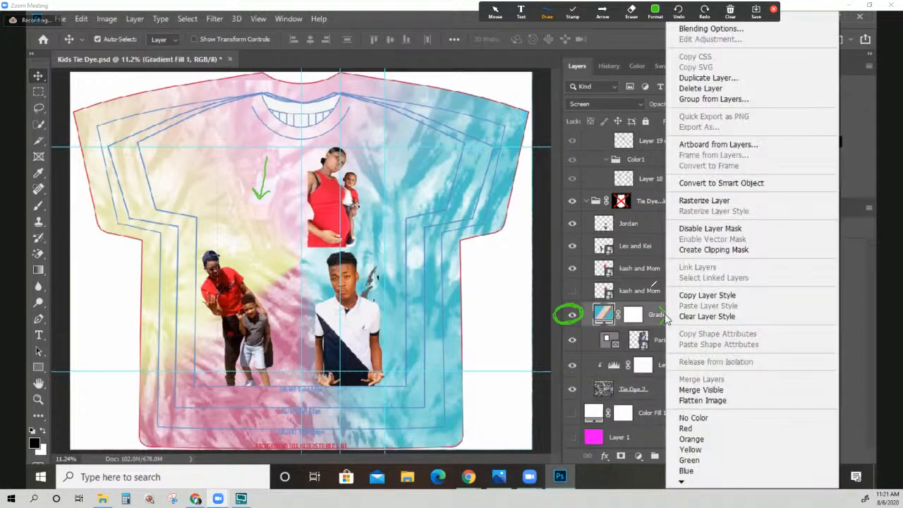
{"action": "left_click", "coordinate": [714, 79]}
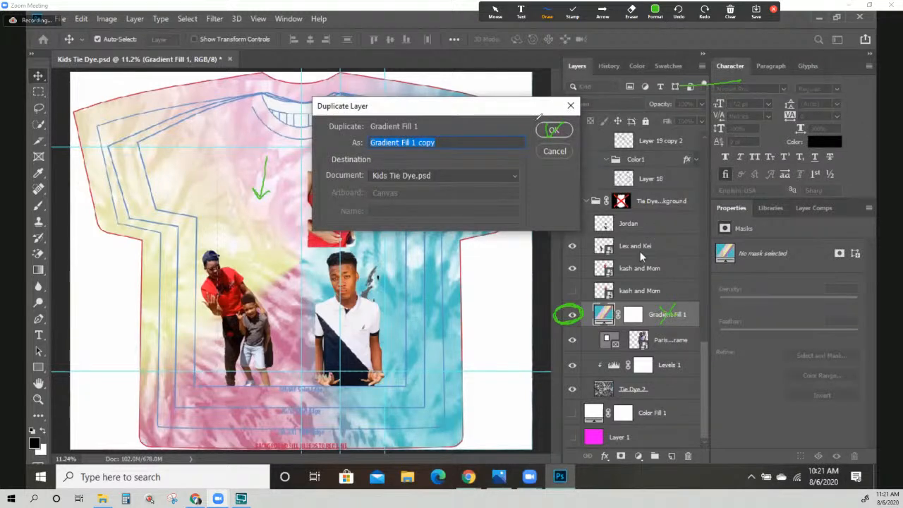
{"action": "left_click", "coordinate": [564, 134]}
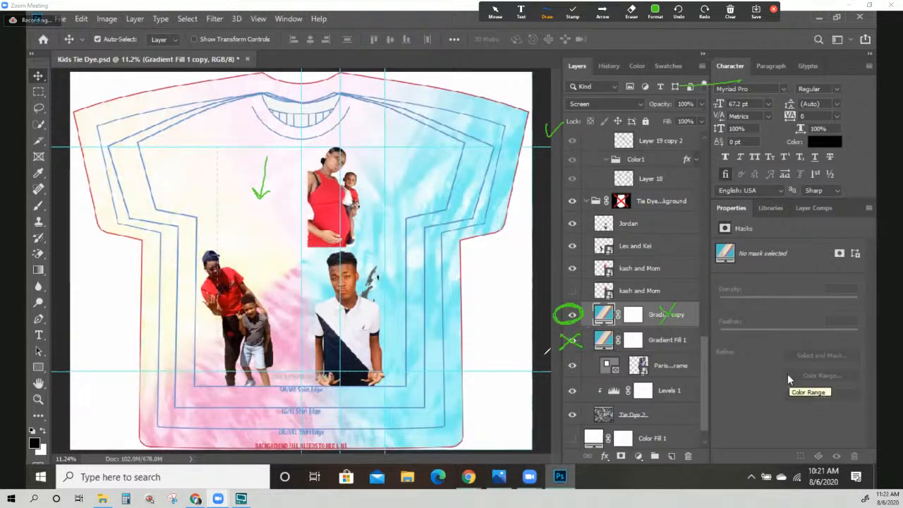
{"action": "left_click", "coordinate": [572, 315]}
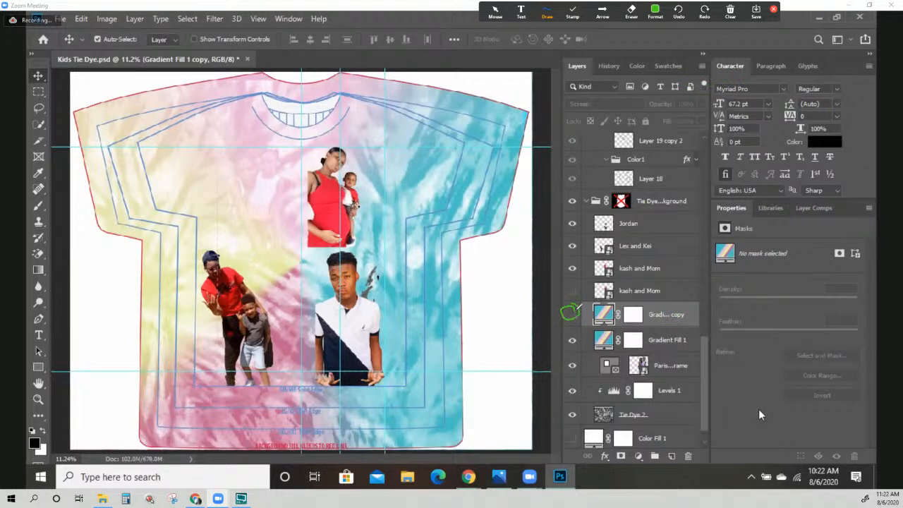
Make the Gradient Fill 1 copy layer visible and hide the original Gradient Fill 1 layer, clearing the earlier drawings
{"action": "left_click", "coordinate": [572, 315]}
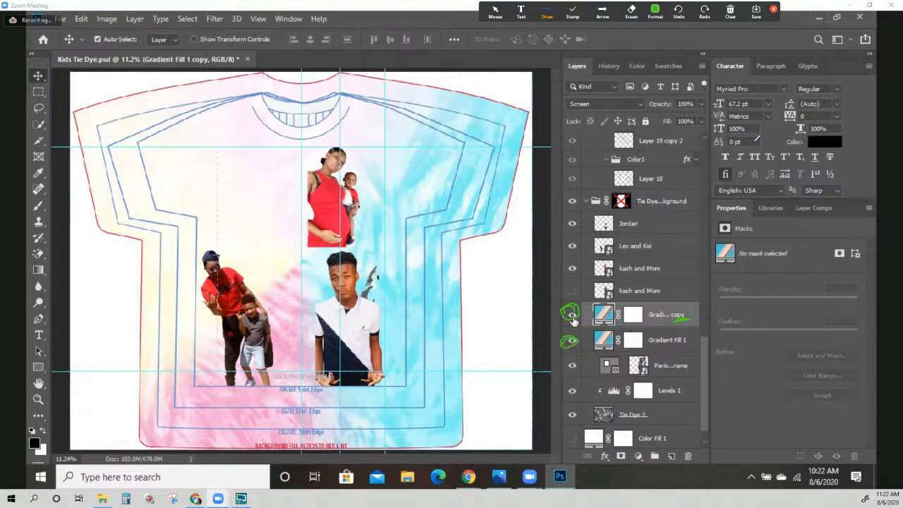
{"action": "left_click", "coordinate": [736, 12]}
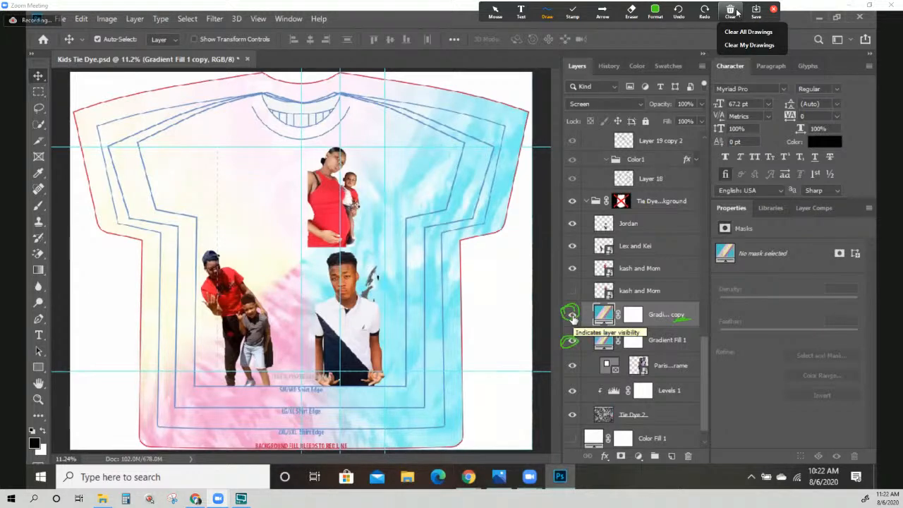
{"action": "left_click", "coordinate": [758, 30]}
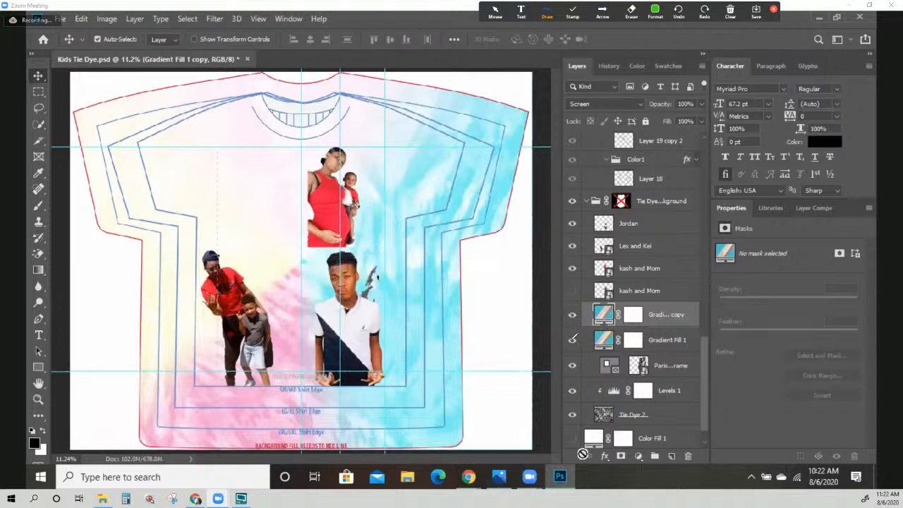
{"action": "left_click_drag", "start_coordinate": [563, 346], "coordinate": [583, 339]}
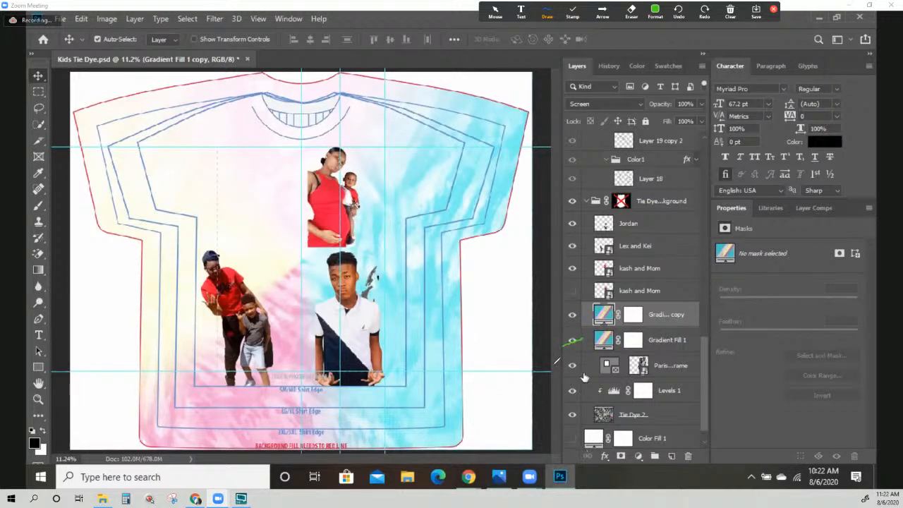
{"action": "left_click", "coordinate": [572, 315]}
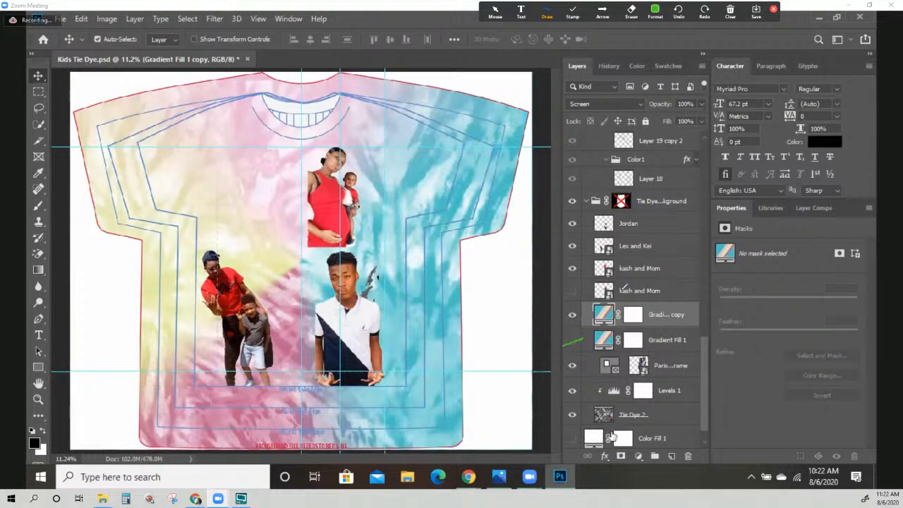
Mark the Gradient Fill 1 copy thumbnail and open its gradient in the Gradient Editor
{"action": "mouse_move", "coordinate": [600, 309]}
{"action": "left_mouse_down"}
{"action": "mouse_move", "coordinate": [598, 321]}
{"action": "mouse_move", "coordinate": [609, 306]}
{"action": "mouse_move", "coordinate": [609, 323]}
{"action": "left_mouse_up"}
{"action": "double_click", "coordinate": [605, 314]}
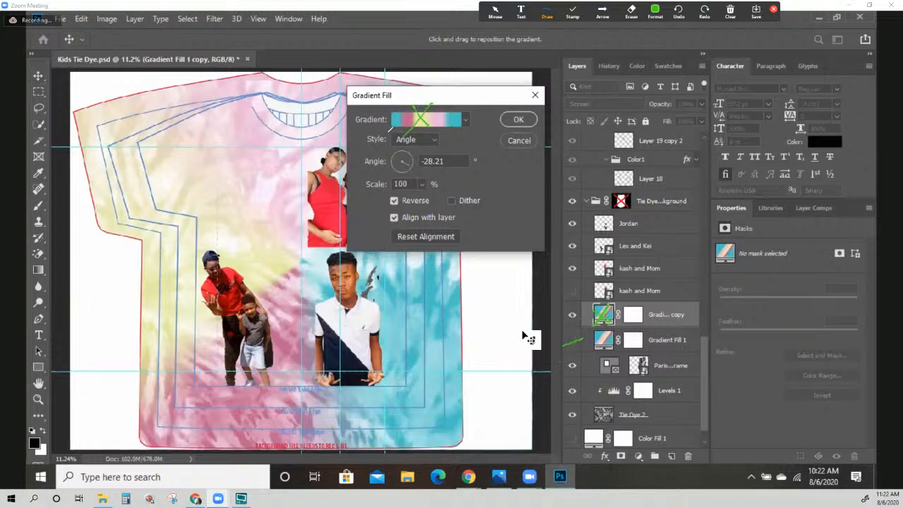
{"action": "left_click", "coordinate": [431, 122]}
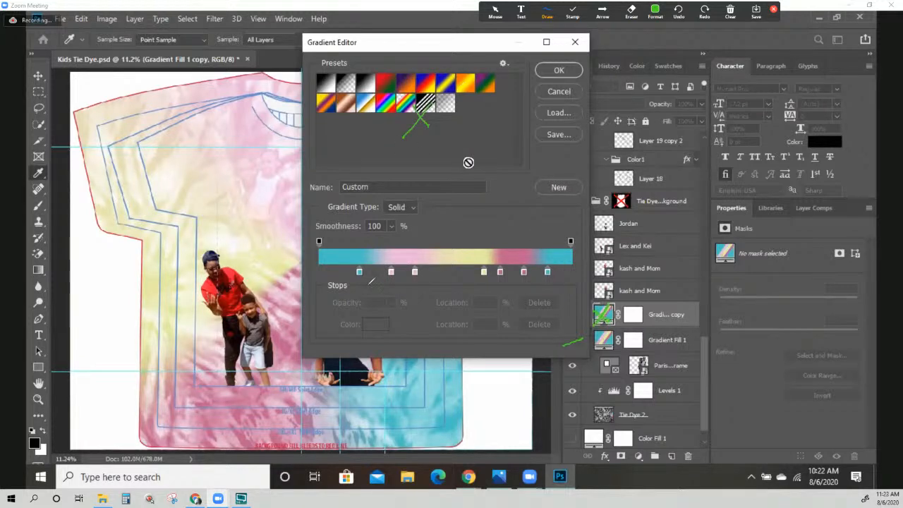
Circle the gradient's two outer teal stops, sketch a loop and a diagonal line over the shirt, and clear all drawings
{"action": "mouse_move", "coordinate": [345, 272]}
{"action": "left_mouse_down"}
{"action": "mouse_move", "coordinate": [361, 266]}
{"action": "mouse_move", "coordinate": [348, 278]}
{"action": "left_mouse_up"}
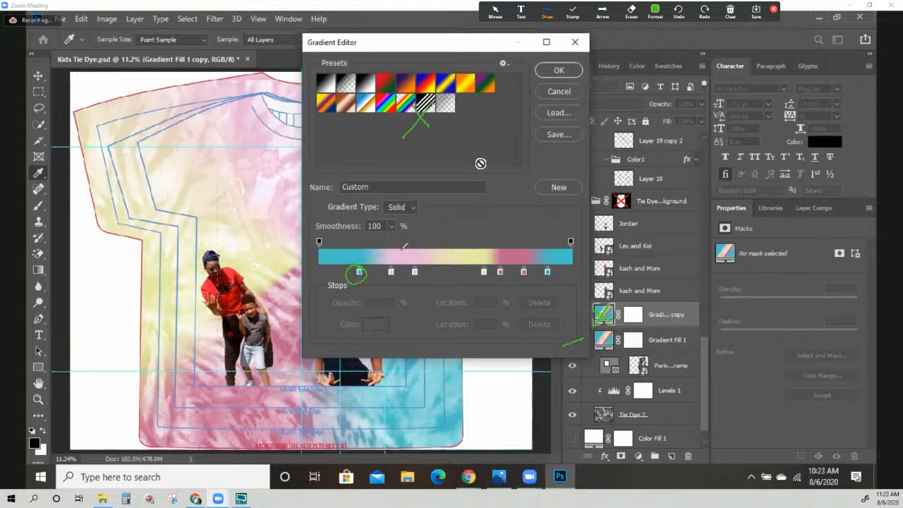
{"action": "mouse_move", "coordinate": [550, 261]}
{"action": "left_mouse_down"}
{"action": "mouse_move", "coordinate": [542, 277]}
{"action": "mouse_move", "coordinate": [552, 261]}
{"action": "left_mouse_up"}
{"action": "mouse_move", "coordinate": [416, 387]}
{"action": "left_mouse_down"}
{"action": "mouse_move", "coordinate": [271, 173]}
{"action": "mouse_move", "coordinate": [413, 350]}
{"action": "mouse_move", "coordinate": [326, 395]}
{"action": "left_mouse_up"}
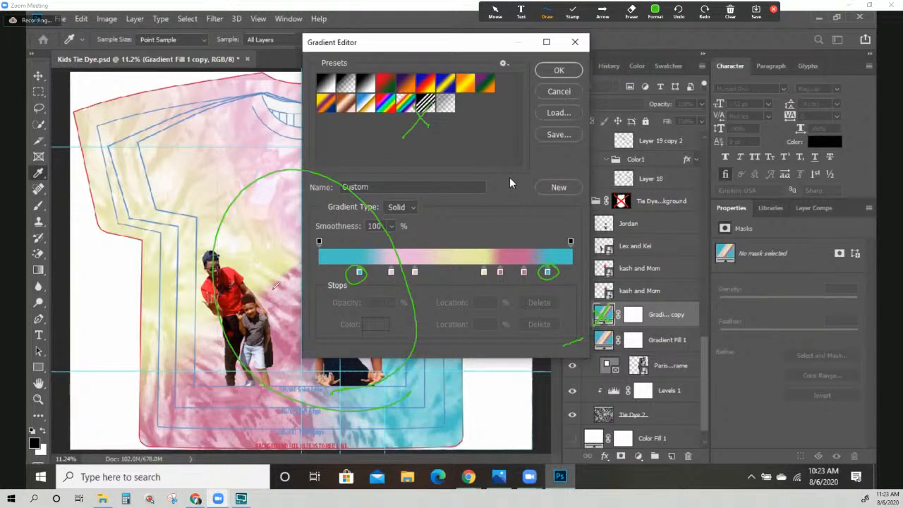
{"action": "left_click_drag", "start_coordinate": [290, 263], "coordinate": [154, 416]}
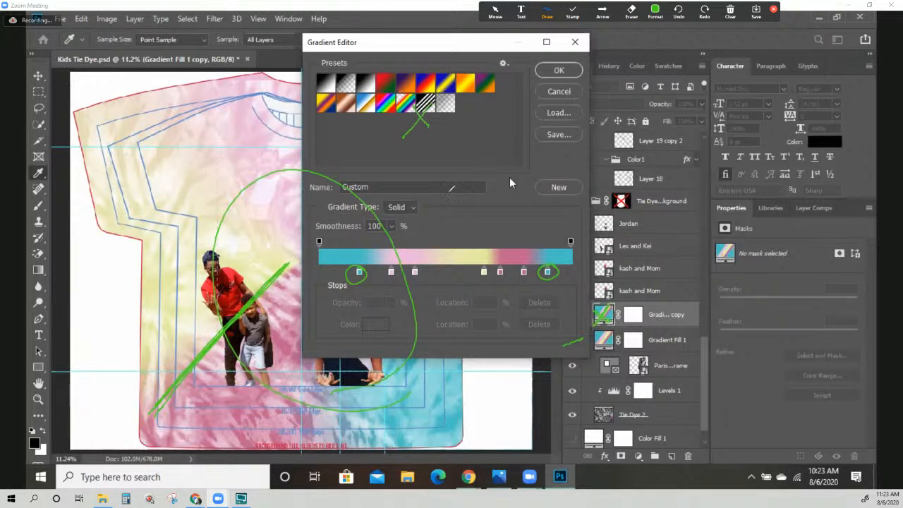
{"action": "left_click", "coordinate": [736, 13]}
{"action": "left_click", "coordinate": [740, 30]}
{"action": "left_click", "coordinate": [736, 14]}
{"action": "left_click", "coordinate": [737, 31]}
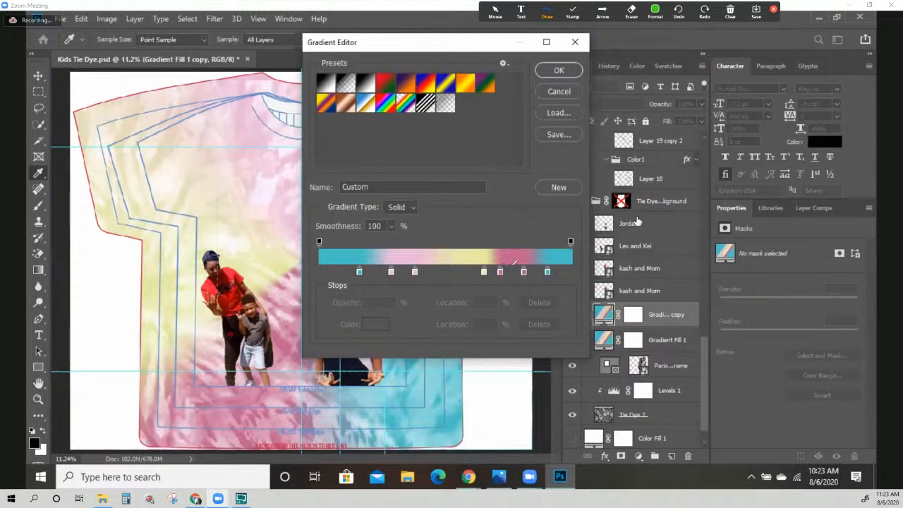
Recolour the pink gradient stop at 72% to red f72240, sampled from the red T-shirt in the photo, and clear the drawings
{"action": "mouse_move", "coordinate": [536, 267]}
{"action": "left_mouse_down"}
{"action": "mouse_move", "coordinate": [505, 265]}
{"action": "mouse_move", "coordinate": [506, 281]}
{"action": "mouse_move", "coordinate": [532, 274]}
{"action": "left_mouse_up"}
{"action": "double_click", "coordinate": [499, 273]}
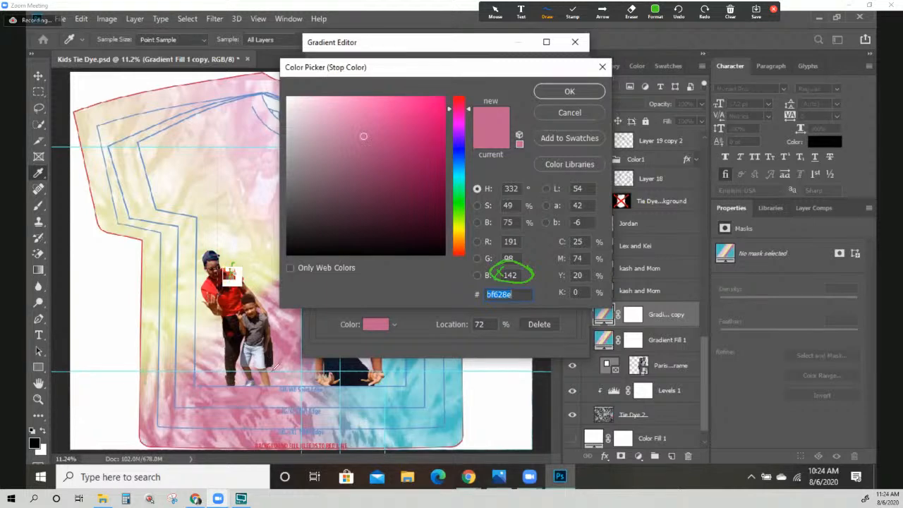
{"action": "left_click", "coordinate": [229, 277]}
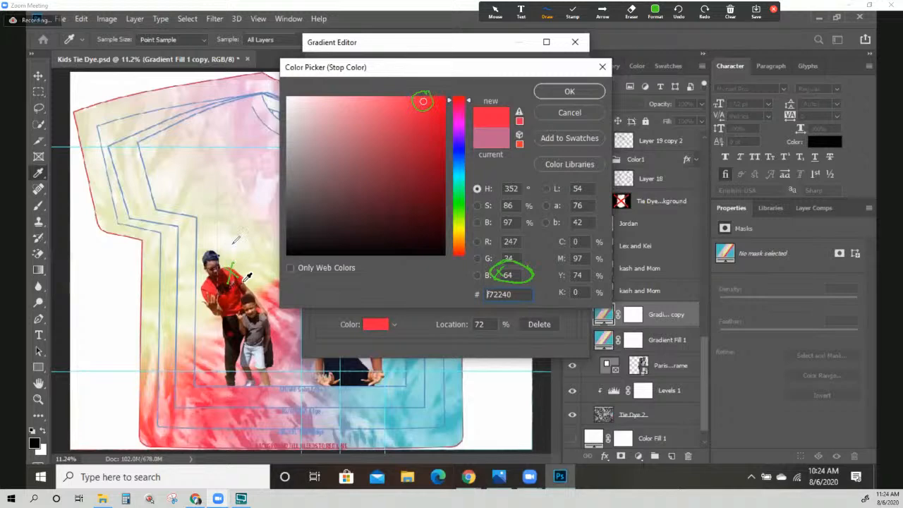
{"action": "mouse_move", "coordinate": [433, 106]}
{"action": "left_mouse_down"}
{"action": "mouse_move", "coordinate": [447, 96]}
{"action": "mouse_move", "coordinate": [440, 134]}
{"action": "mouse_move", "coordinate": [443, 125]}
{"action": "mouse_move", "coordinate": [426, 141]}
{"action": "mouse_move", "coordinate": [439, 132]}
{"action": "left_mouse_up"}
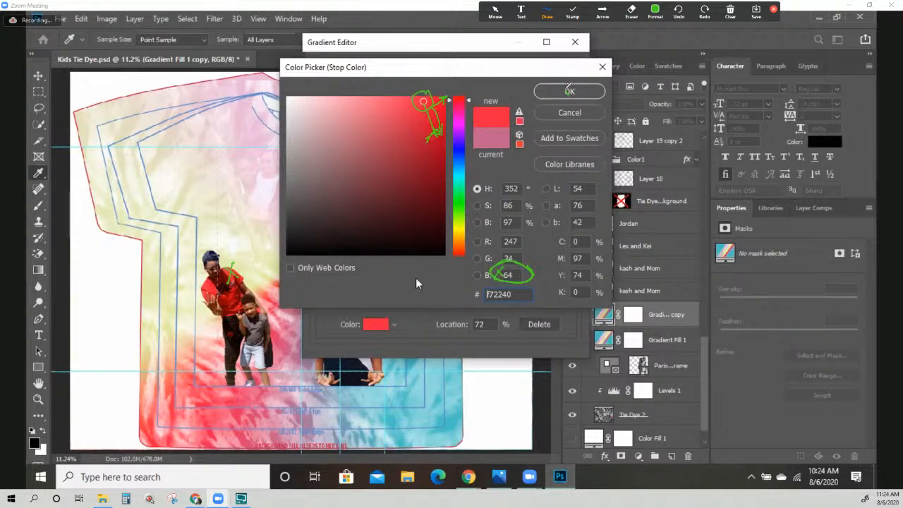
{"action": "left_click", "coordinate": [730, 11]}
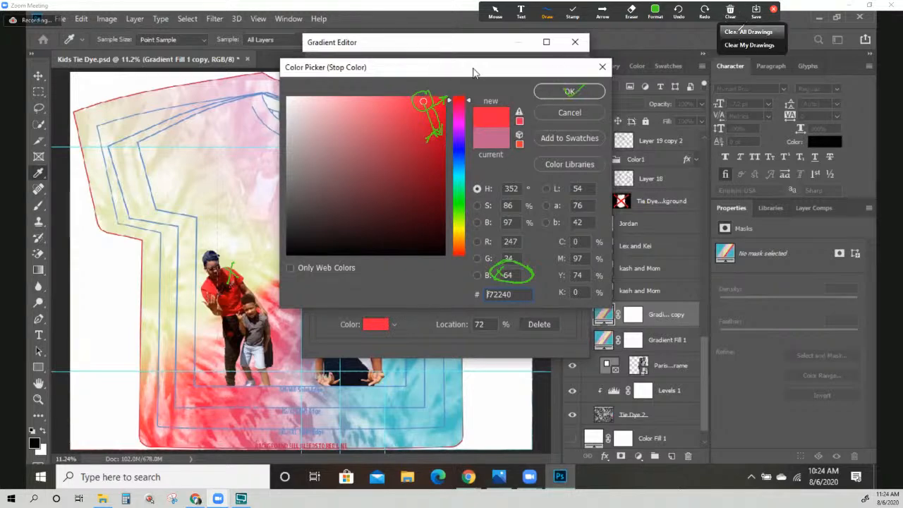
{"action": "left_click", "coordinate": [737, 34]}
{"action": "left_click", "coordinate": [554, 89]}
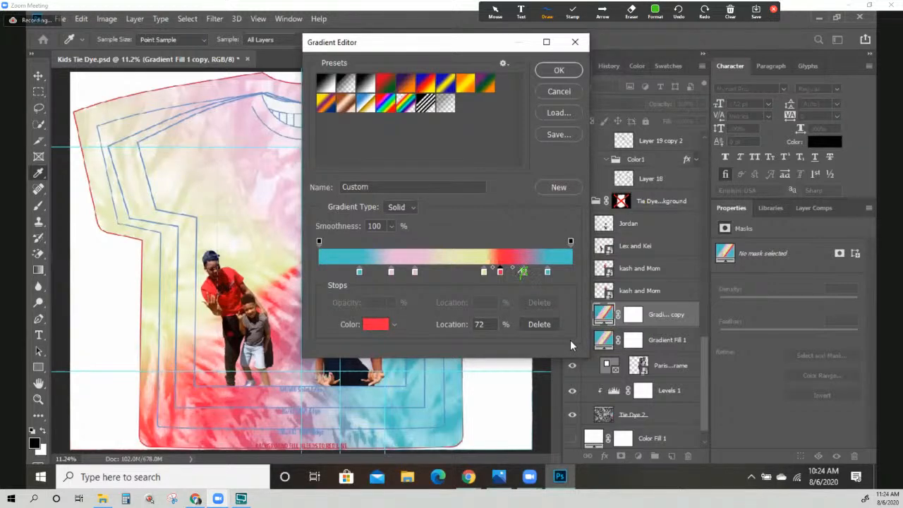
Recolour the pink gradient stop at 81% to dark red 590000, sampled from the shaded part of the red T-shirt
{"action": "left_click", "coordinate": [523, 273]}
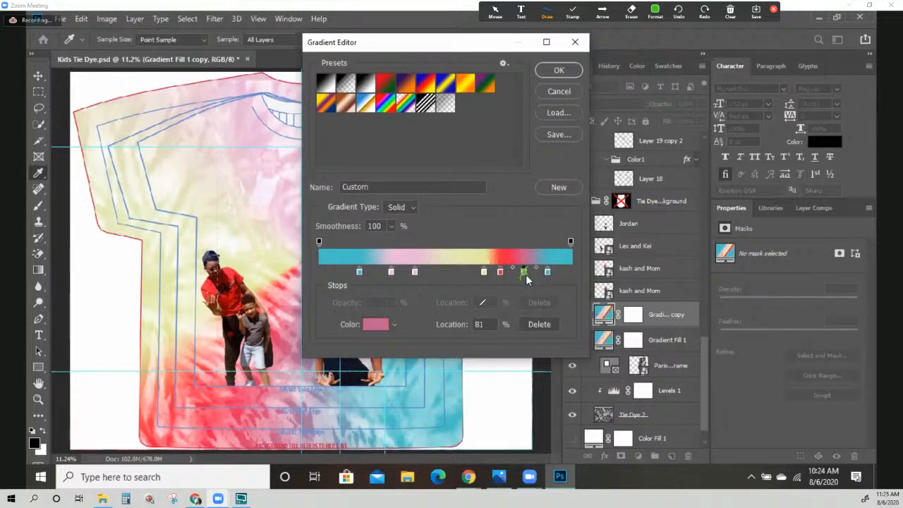
{"action": "left_click", "coordinate": [523, 274]}
{"action": "double_click", "coordinate": [522, 273]}
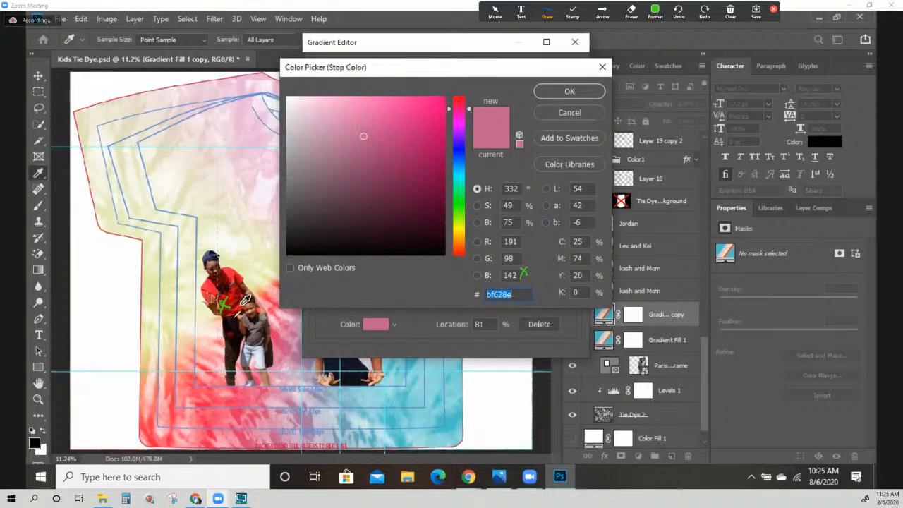
{"action": "left_click", "coordinate": [226, 308]}
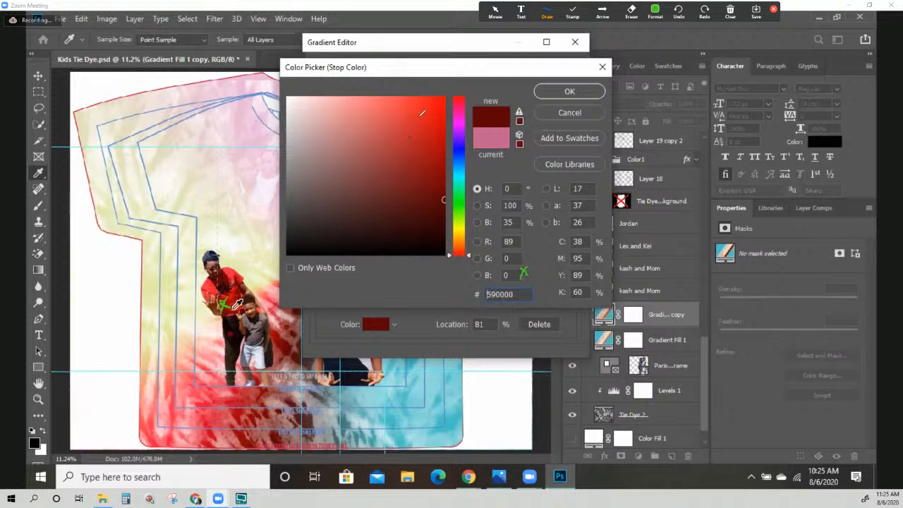
{"action": "left_click_drag", "start_coordinate": [411, 103], "coordinate": [432, 135]}
{"action": "left_click_drag", "start_coordinate": [431, 113], "coordinate": [418, 137]}
{"action": "left_click_drag", "start_coordinate": [346, 182], "coordinate": [367, 193]}
{"action": "left_click_drag", "start_coordinate": [383, 185], "coordinate": [378, 207]}
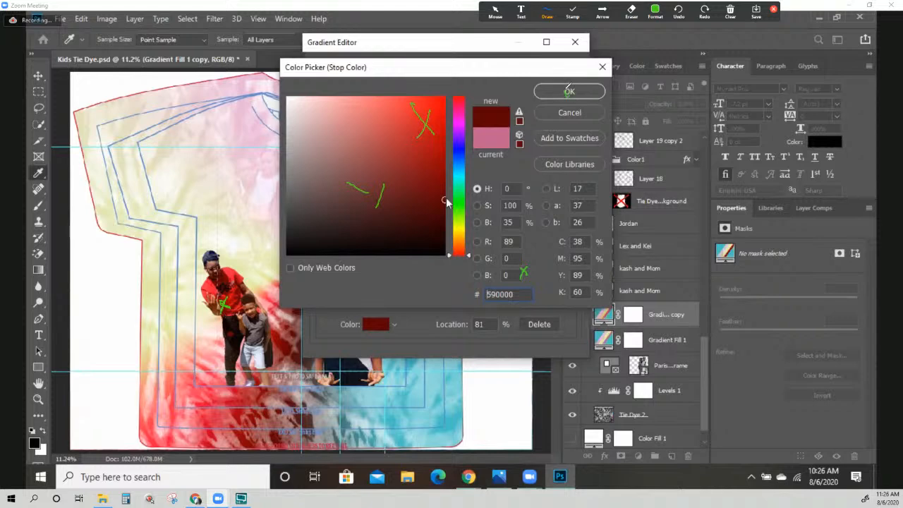
{"action": "left_click", "coordinate": [560, 92]}
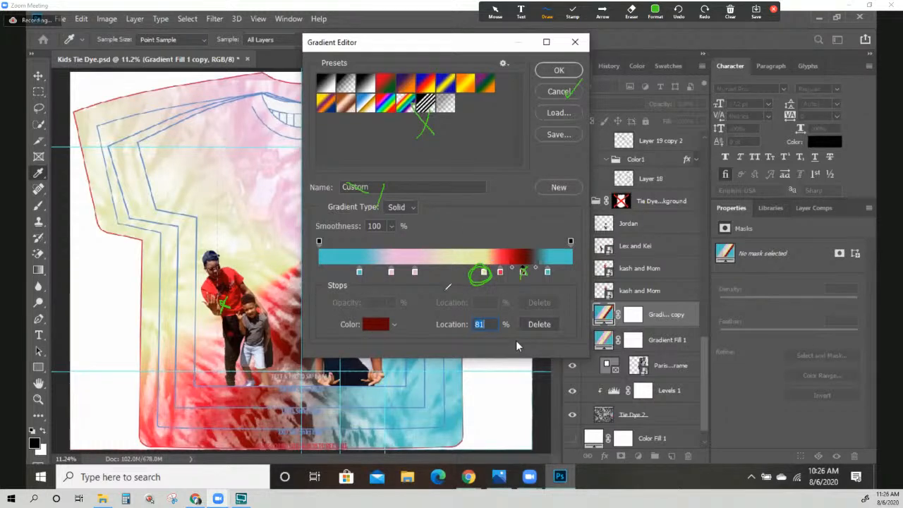
Recolour the pale yellow gradient stop at 65% to white ffffff
{"action": "double_click", "coordinate": [484, 273]}
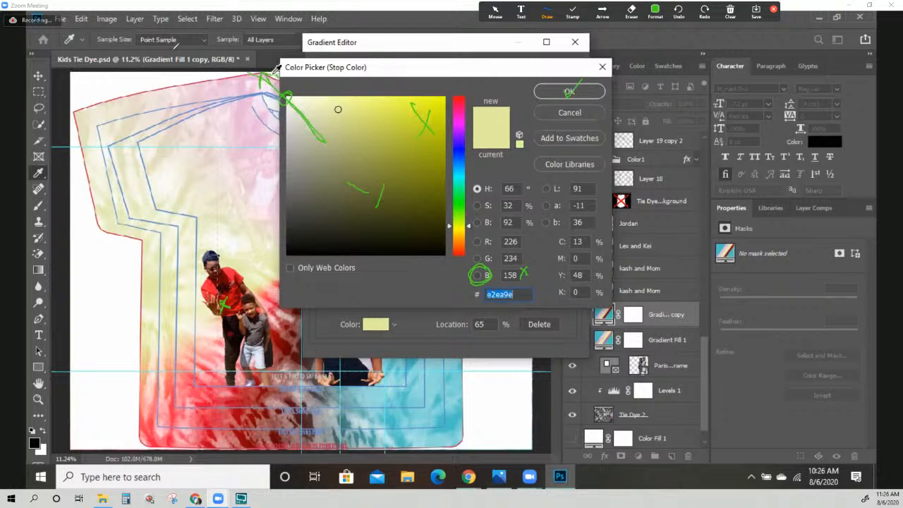
{"action": "left_click", "coordinate": [275, 76]}
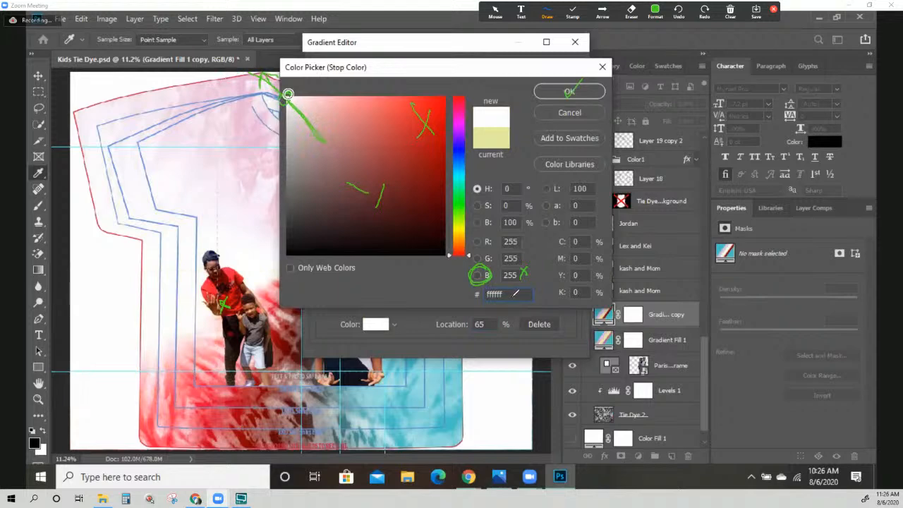
{"action": "left_click_drag", "start_coordinate": [303, 117], "coordinate": [244, 73]}
{"action": "left_click_drag", "start_coordinate": [498, 296], "coordinate": [499, 306]}
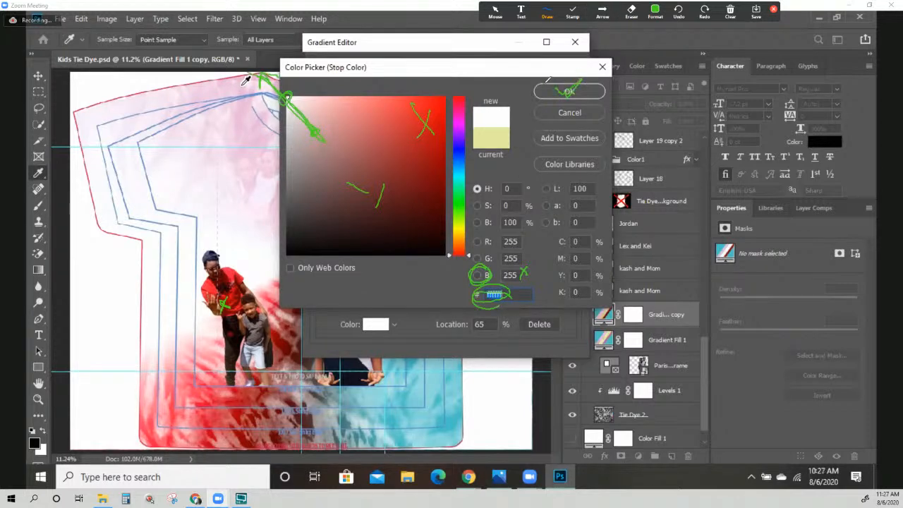
{"action": "left_click", "coordinate": [545, 96]}
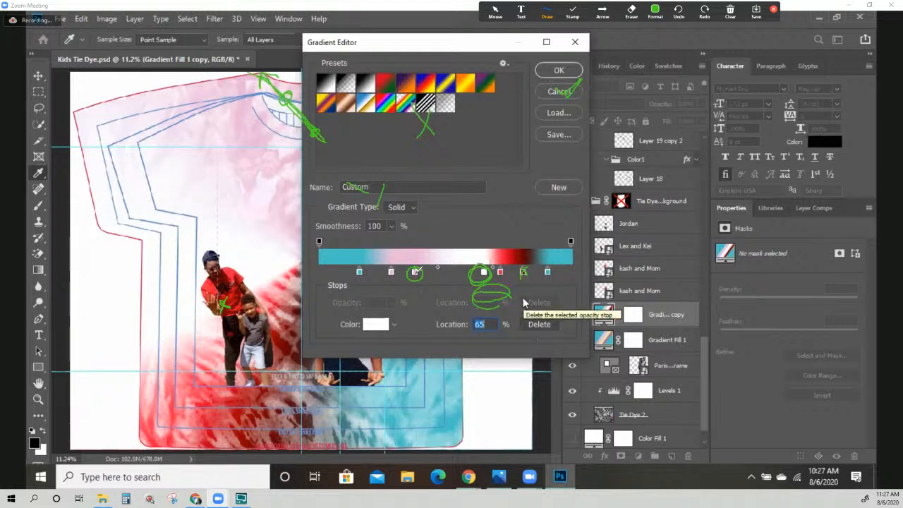
Recolour the light pink gradient stop at 38% to light grey dddddd, and clear all drawings
{"action": "double_click", "coordinate": [414, 272]}
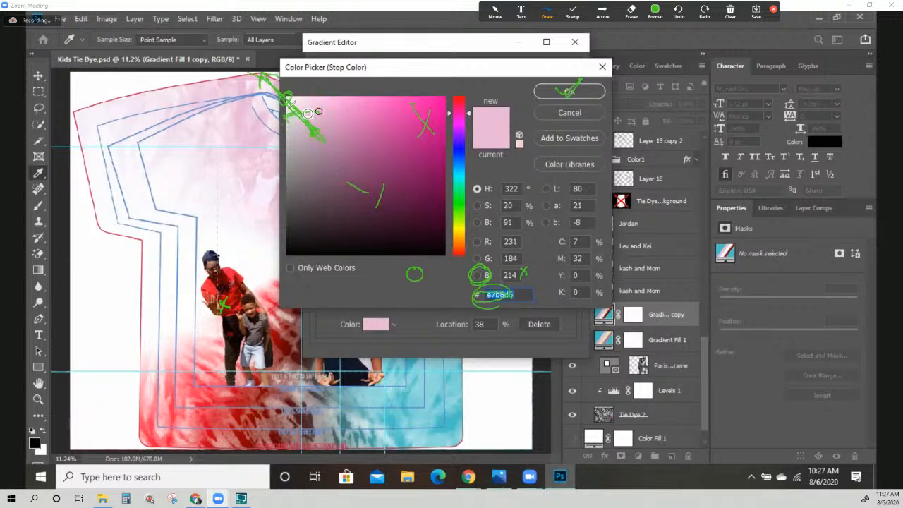
{"action": "left_click_drag", "start_coordinate": [298, 115], "coordinate": [281, 116]}
{"action": "left_click", "coordinate": [730, 13]}
{"action": "left_click", "coordinate": [741, 32]}
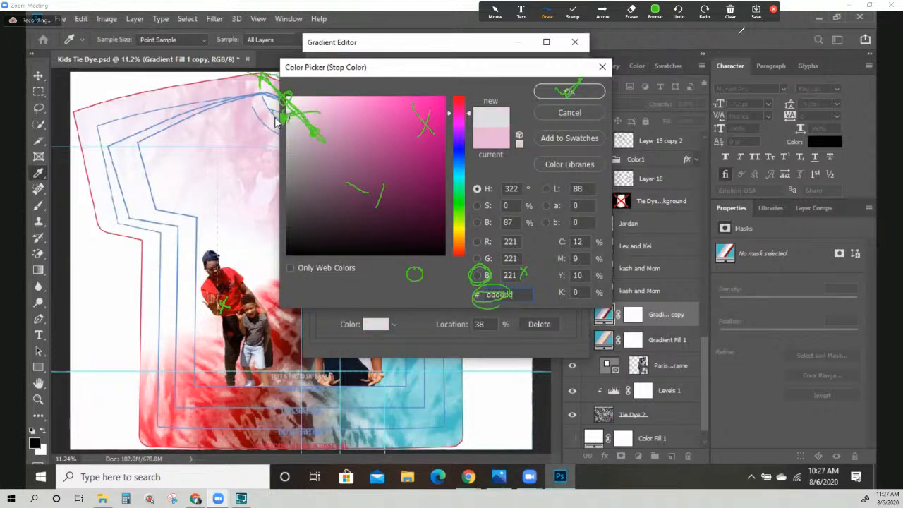
{"action": "left_click", "coordinate": [730, 13]}
{"action": "left_click", "coordinate": [746, 31]}
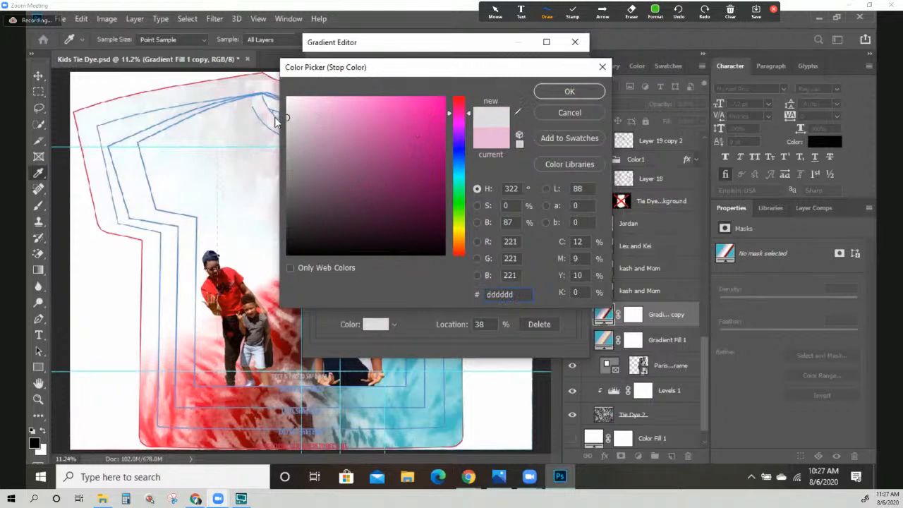
{"action": "left_click_drag", "start_coordinate": [565, 89], "coordinate": [582, 82]}
{"action": "left_click", "coordinate": [565, 90]}
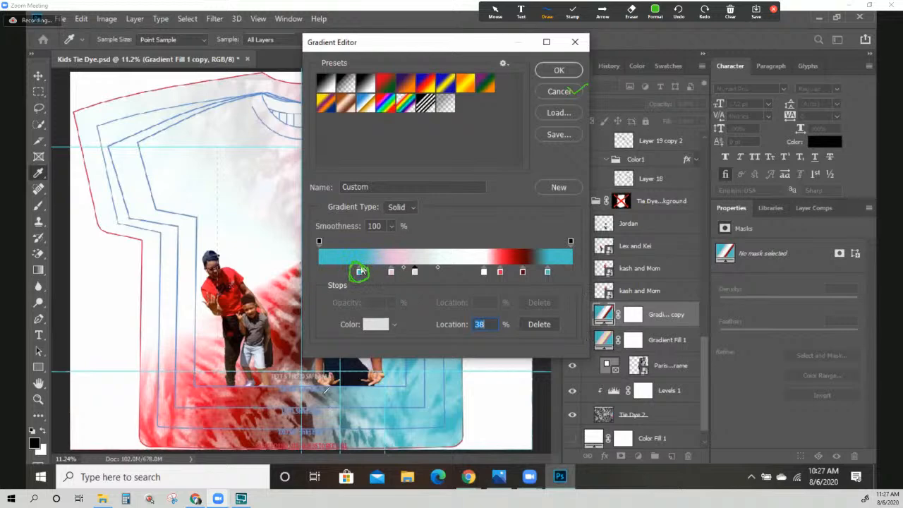
Recolour the teal gradient stop at 16% to black 000000, and clear all drawings
{"action": "double_click", "coordinate": [360, 271]}
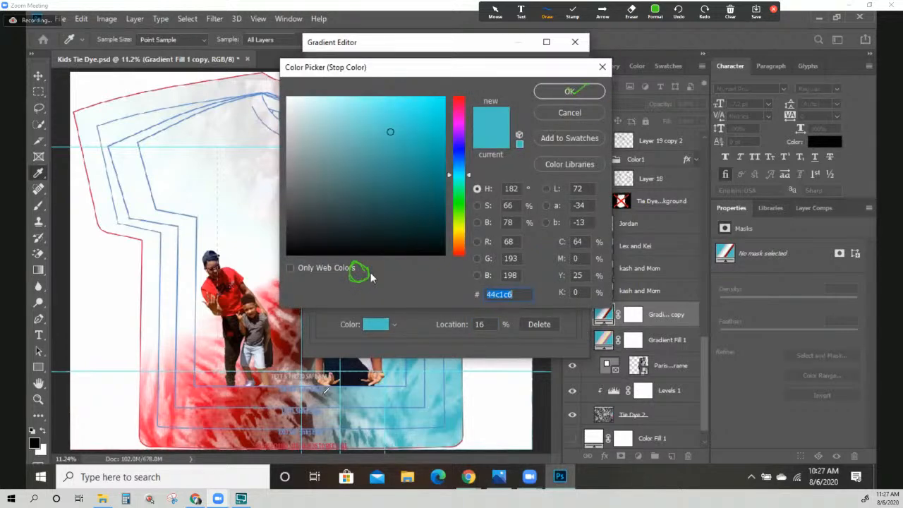
{"action": "mouse_move", "coordinate": [339, 206]}
{"action": "left_mouse_down"}
{"action": "mouse_move", "coordinate": [285, 254]}
{"action": "mouse_move", "coordinate": [289, 232]}
{"action": "mouse_move", "coordinate": [278, 259]}
{"action": "mouse_move", "coordinate": [303, 250]}
{"action": "mouse_move", "coordinate": [275, 262]}
{"action": "left_mouse_up"}
{"action": "left_click", "coordinate": [389, 129]}
{"action": "left_click", "coordinate": [322, 219]}
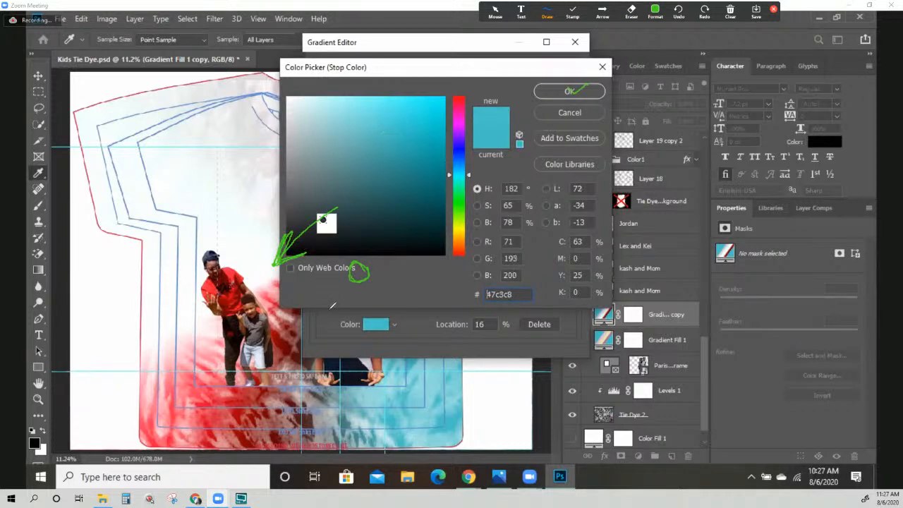
{"action": "left_click", "coordinate": [286, 254]}
{"action": "mouse_move", "coordinate": [520, 289]}
{"action": "left_mouse_down"}
{"action": "mouse_move", "coordinate": [474, 301]}
{"action": "mouse_move", "coordinate": [485, 290]}
{"action": "left_mouse_up"}
{"action": "left_click_drag", "start_coordinate": [566, 91], "coordinate": [590, 86]}
{"action": "left_click", "coordinate": [731, 12]}
{"action": "left_click", "coordinate": [737, 30]}
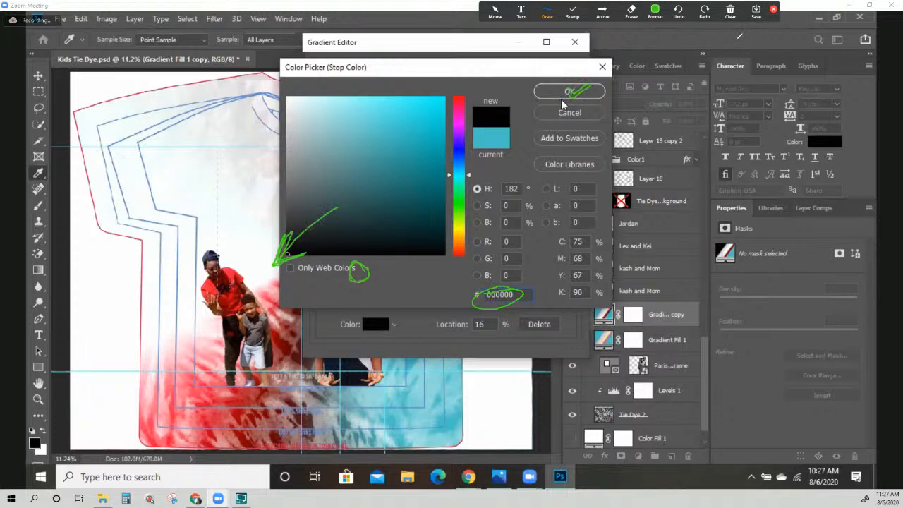
{"action": "left_click", "coordinate": [569, 91]}
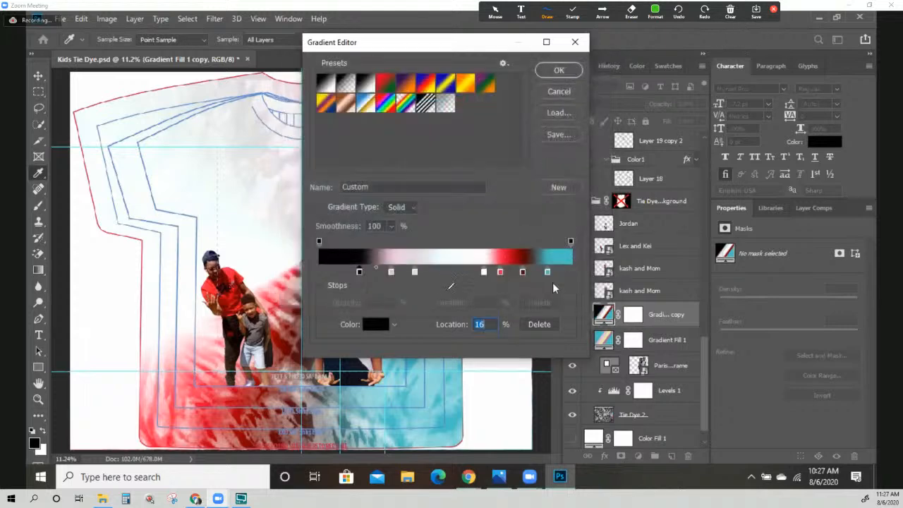
Draw an arrow showing where the Gradient Editor should go, and move the dialog off the shirt design
{"action": "mouse_move", "coordinate": [460, 45]}
{"action": "left_mouse_down"}
{"action": "mouse_move", "coordinate": [694, 26]}
{"action": "mouse_move", "coordinate": [670, 45]}
{"action": "left_mouse_up"}
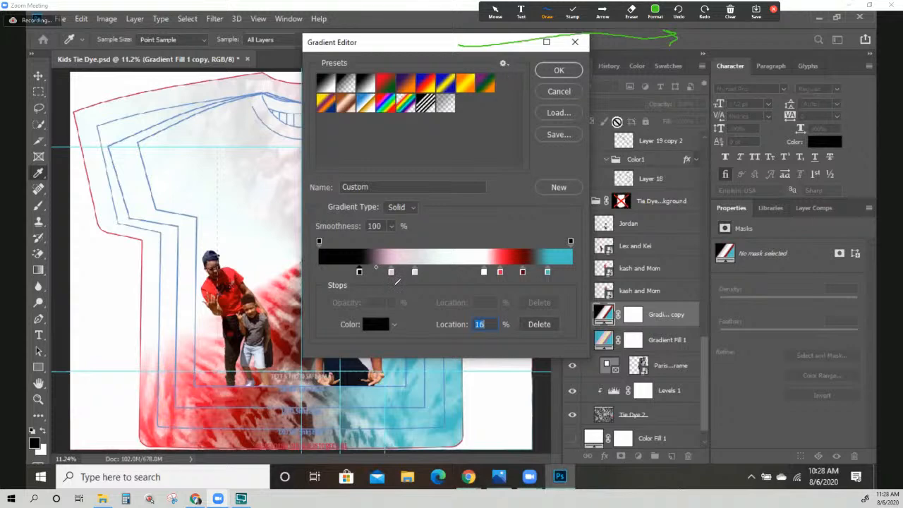
{"action": "left_click_drag", "start_coordinate": [405, 42], "coordinate": [671, 34]}
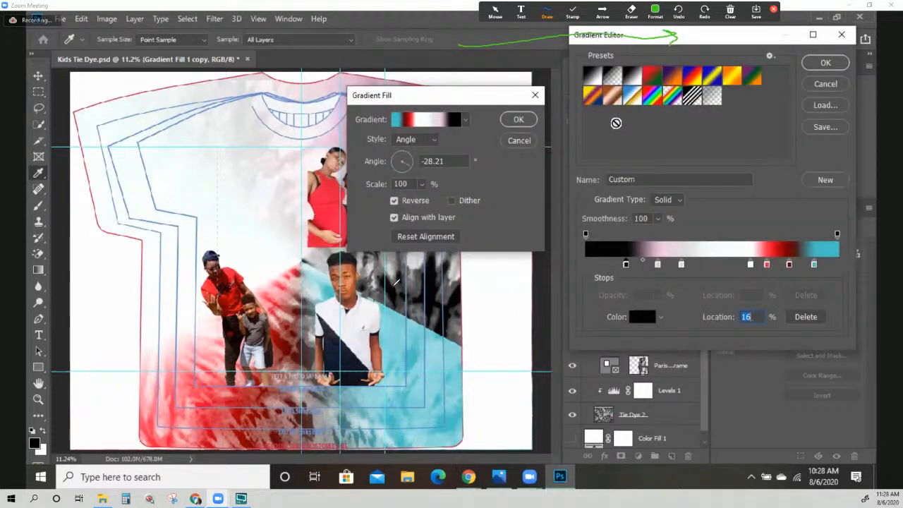
Mark the hard black-to-teal edge on the shirt, circle both ends of the gradient bar, and clear the drawings
{"action": "mouse_move", "coordinate": [313, 262]}
{"action": "left_mouse_down"}
{"action": "mouse_move", "coordinate": [455, 336]}
{"action": "mouse_move", "coordinate": [343, 290]}
{"action": "mouse_move", "coordinate": [458, 333]}
{"action": "left_mouse_up"}
{"action": "mouse_move", "coordinate": [598, 230]}
{"action": "left_mouse_down"}
{"action": "mouse_move", "coordinate": [584, 261]}
{"action": "mouse_move", "coordinate": [602, 255]}
{"action": "left_mouse_up"}
{"action": "left_click_drag", "start_coordinate": [839, 236], "coordinate": [845, 241]}
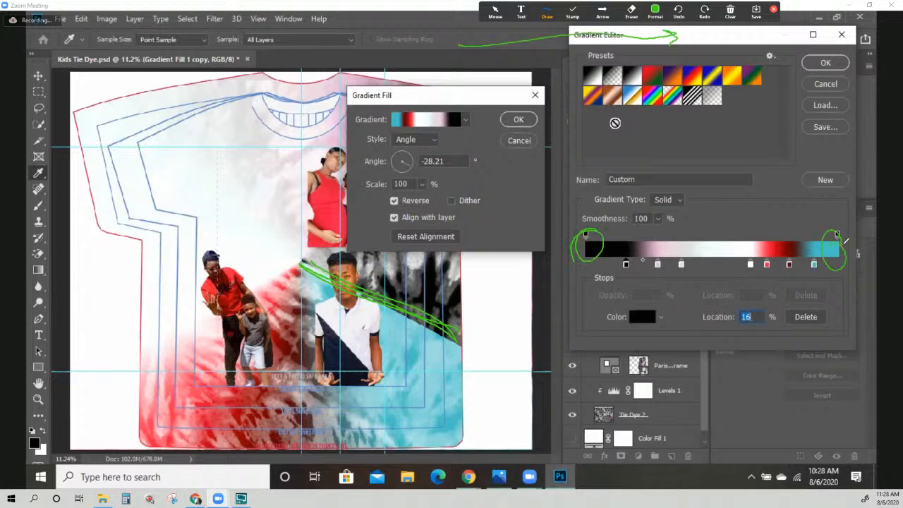
{"action": "left_click", "coordinate": [730, 10]}
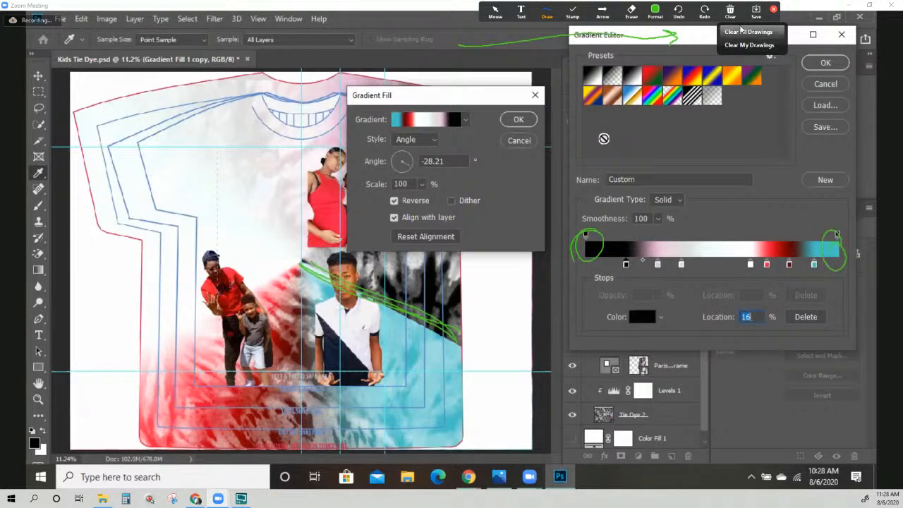
{"action": "left_click", "coordinate": [739, 47]}
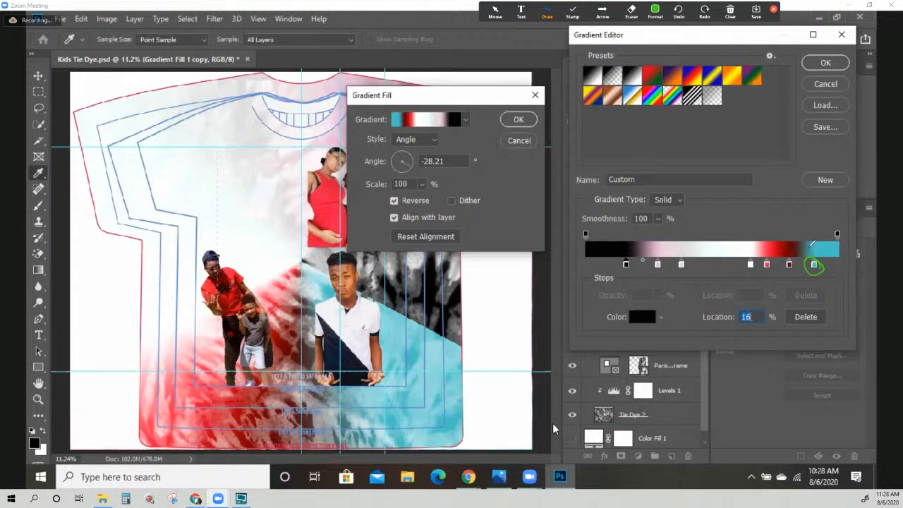
Recolour the teal gradient stop at 91% to near-black 020202, and clear all drawings
{"action": "left_click", "coordinate": [814, 266]}
{"action": "double_click", "coordinate": [813, 267]}
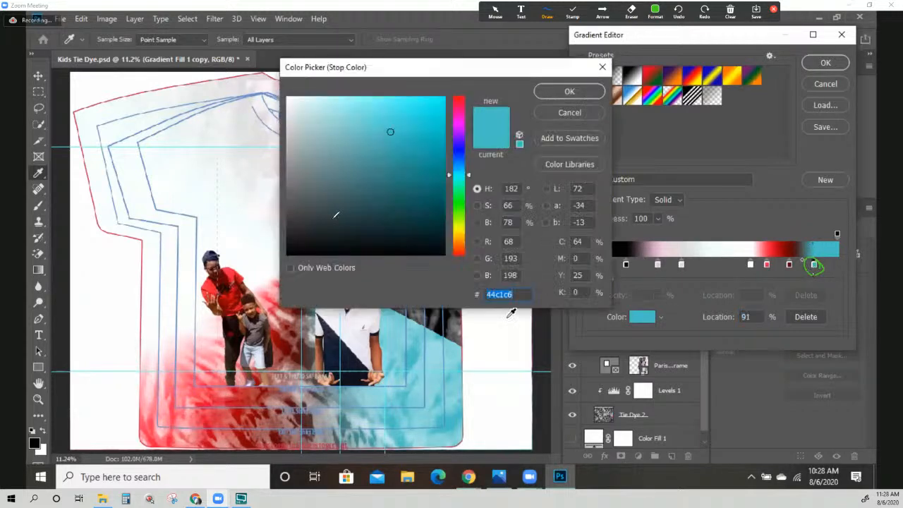
{"action": "left_click", "coordinate": [390, 130]}
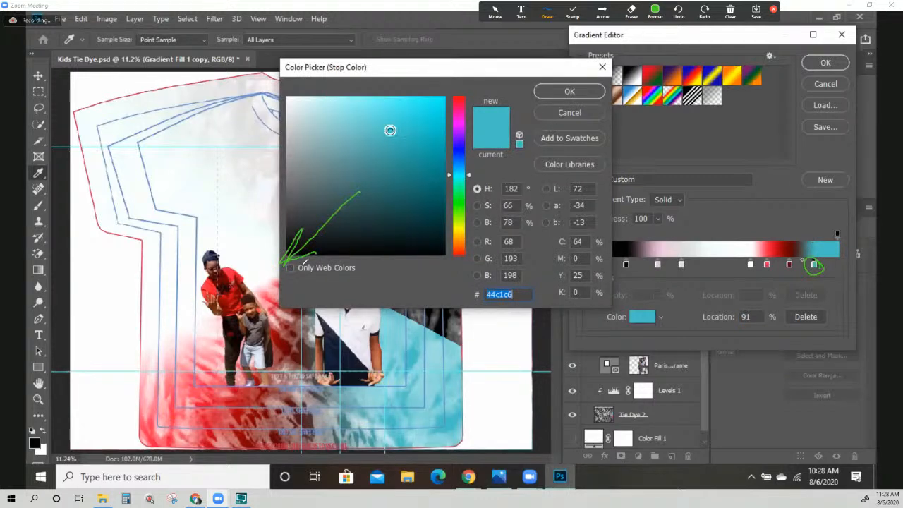
{"action": "left_click", "coordinate": [288, 254]}
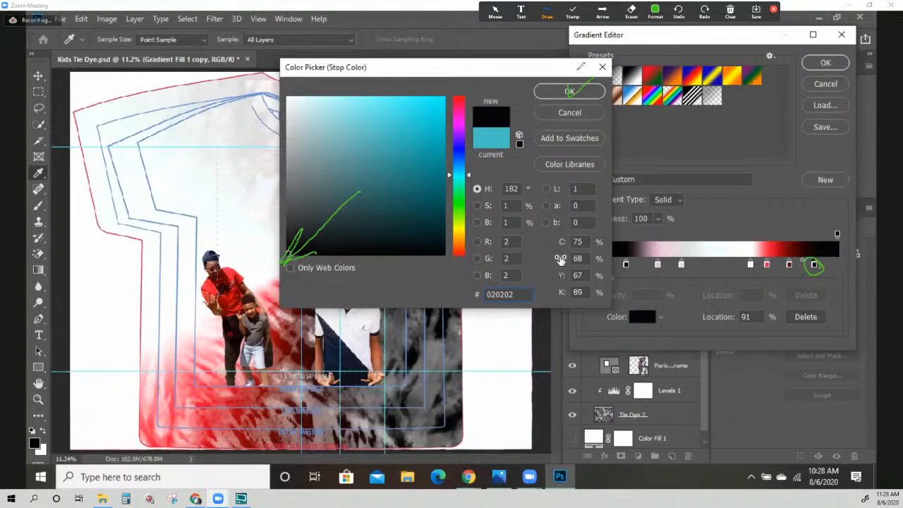
{"action": "key", "text": "Return"}
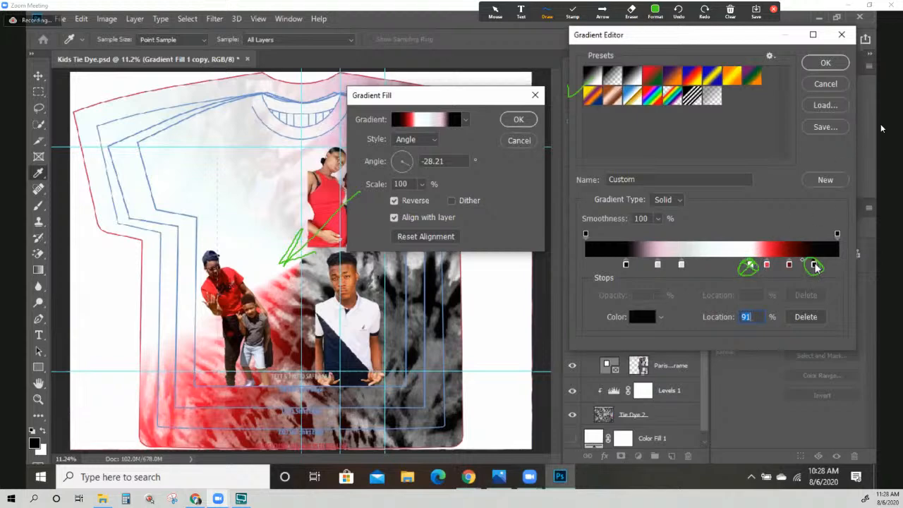
{"action": "left_click", "coordinate": [730, 10]}
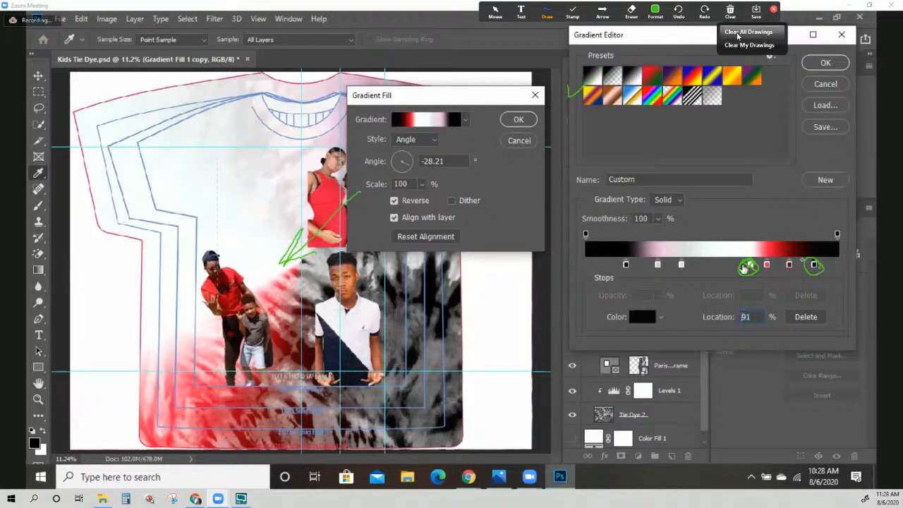
{"action": "left_click", "coordinate": [737, 33]}
Delete the stray black gradient stop at 62% and add a black stop at 49%
{"action": "mouse_move", "coordinate": [827, 313]}
{"action": "left_mouse_down"}
{"action": "mouse_move", "coordinate": [827, 321]}
{"action": "mouse_move", "coordinate": [818, 314]}
{"action": "left_mouse_up"}
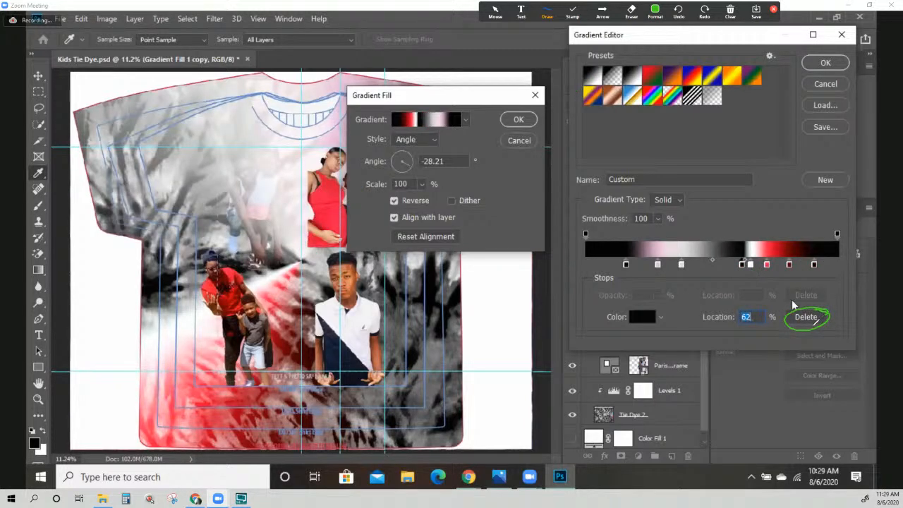
{"action": "left_click", "coordinate": [804, 317]}
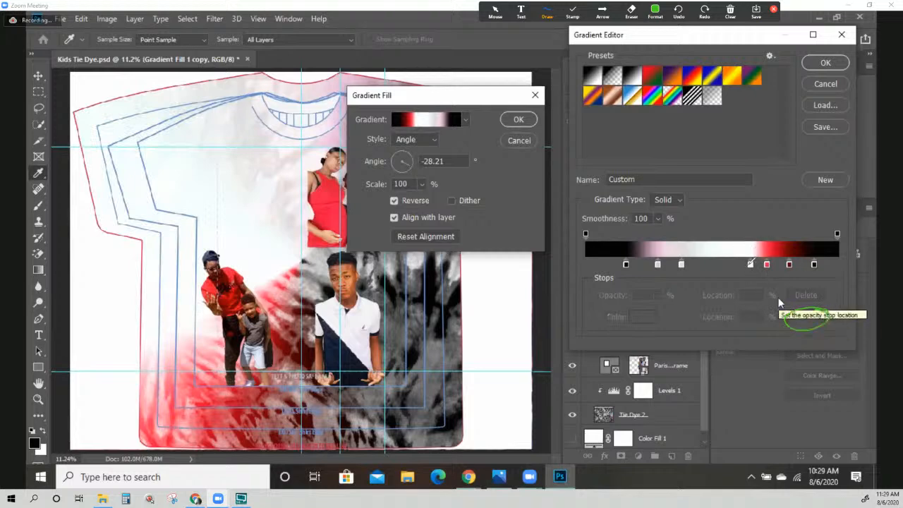
{"action": "mouse_move", "coordinate": [817, 261]}
{"action": "left_mouse_down"}
{"action": "mouse_move", "coordinate": [813, 274]}
{"action": "mouse_move", "coordinate": [818, 260]}
{"action": "left_mouse_up"}
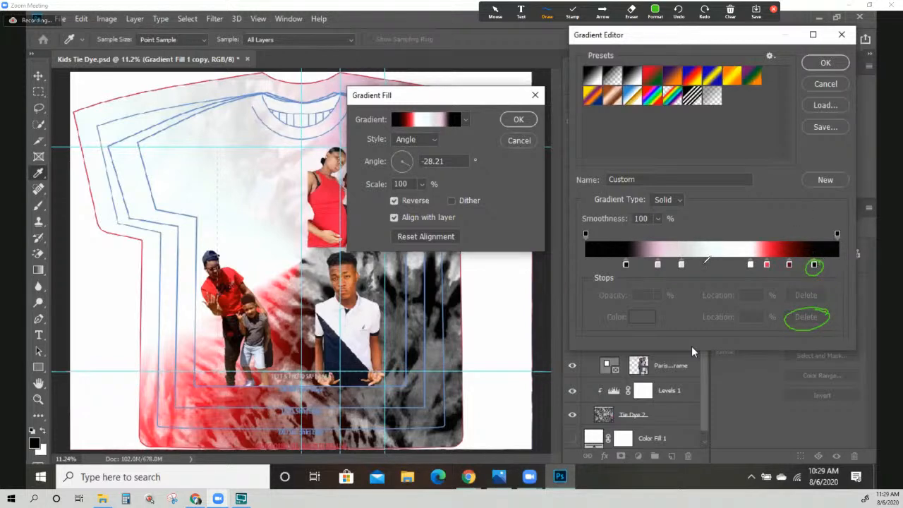
{"action": "mouse_move", "coordinate": [706, 262]}
{"action": "left_mouse_down"}
{"action": "mouse_move", "coordinate": [715, 272]}
{"action": "mouse_move", "coordinate": [703, 274]}
{"action": "left_mouse_up"}
{"action": "left_click", "coordinate": [709, 265]}
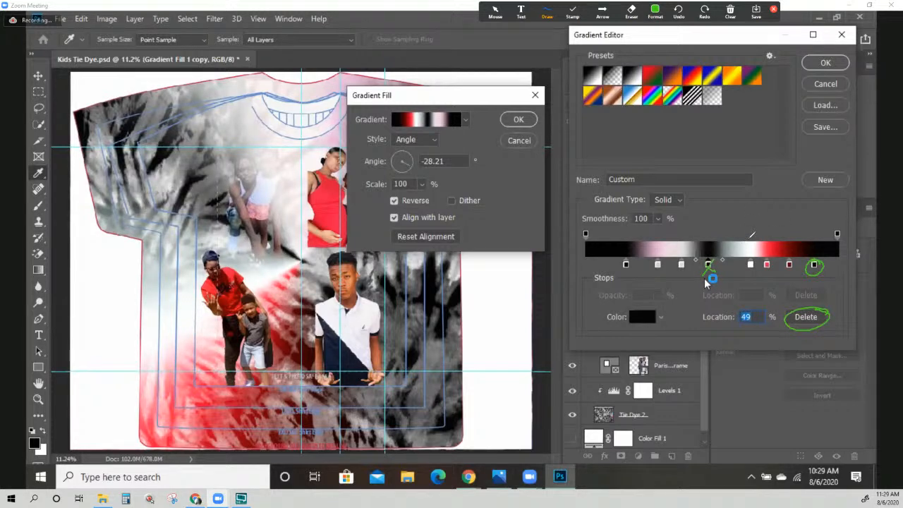
Circle the white gradient stop at 65% as the one to remove, and delete it
{"action": "mouse_move", "coordinate": [751, 260]}
{"action": "left_mouse_down"}
{"action": "mouse_move", "coordinate": [742, 270]}
{"action": "mouse_move", "coordinate": [756, 271]}
{"action": "mouse_move", "coordinate": [750, 258]}
{"action": "mouse_move", "coordinate": [759, 263]}
{"action": "left_mouse_up"}
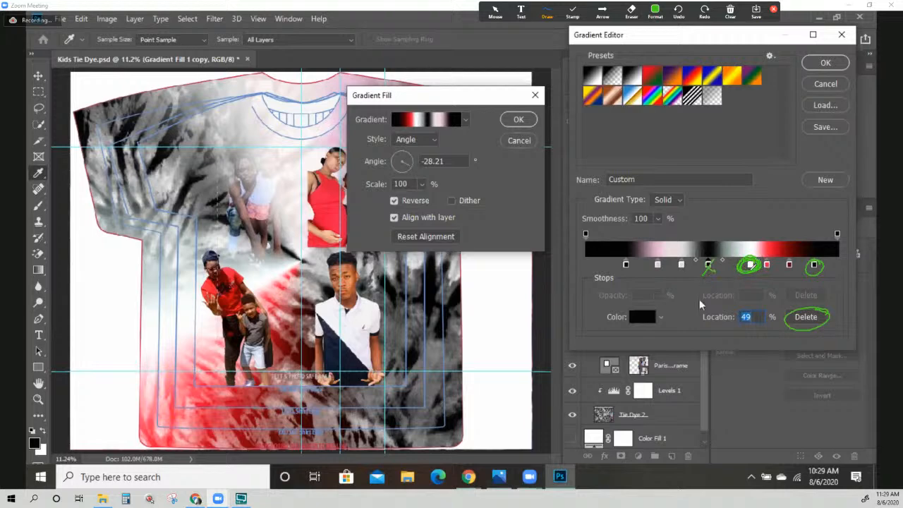
{"action": "left_click", "coordinate": [750, 265]}
{"action": "mouse_move", "coordinate": [824, 307]}
{"action": "left_mouse_down"}
{"action": "mouse_move", "coordinate": [782, 326]}
{"action": "mouse_move", "coordinate": [811, 328]}
{"action": "mouse_move", "coordinate": [800, 323]}
{"action": "left_mouse_up"}
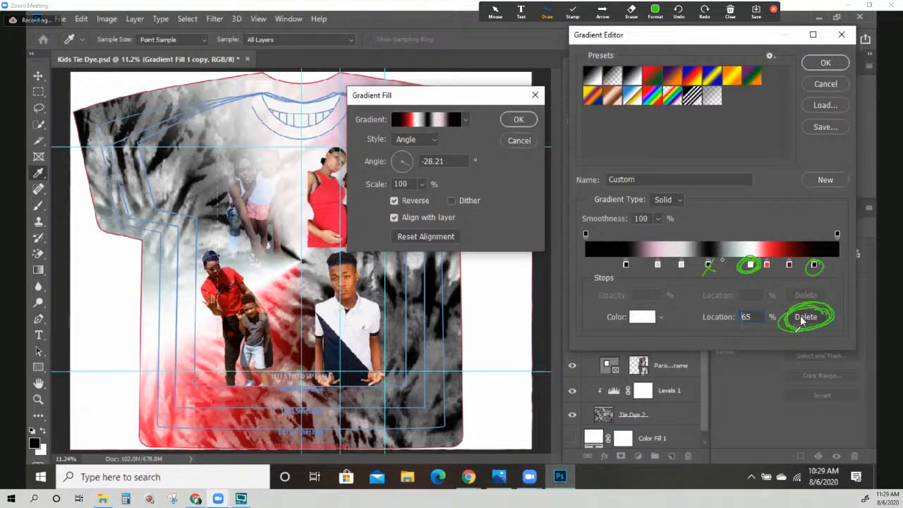
{"action": "left_click", "coordinate": [805, 317]}
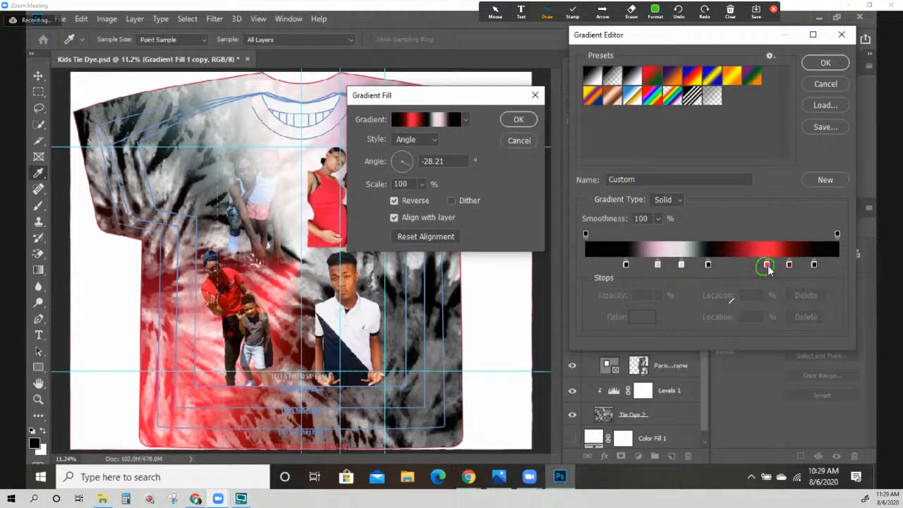
Add a gradient stop at 33% in the red of the 72% stop, and delete the pink stop at 29%
{"action": "left_click", "coordinate": [767, 266]}
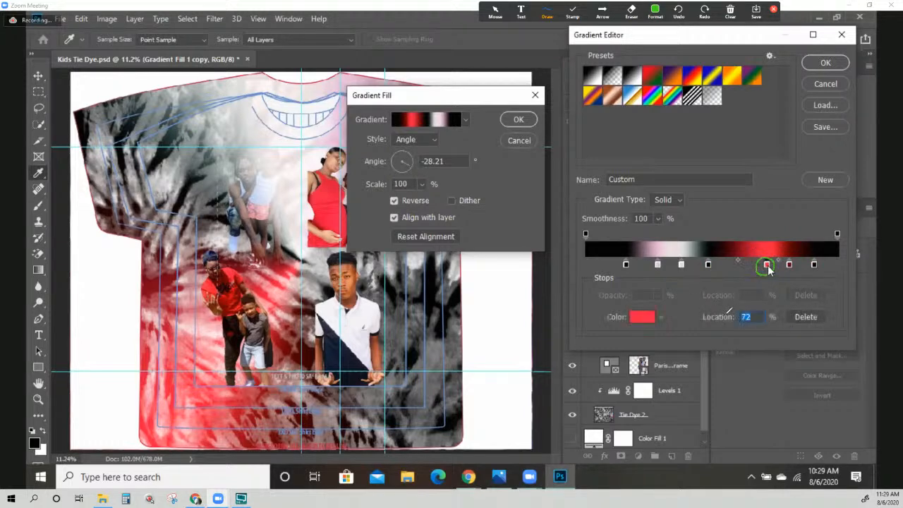
{"action": "left_click", "coordinate": [668, 267]}
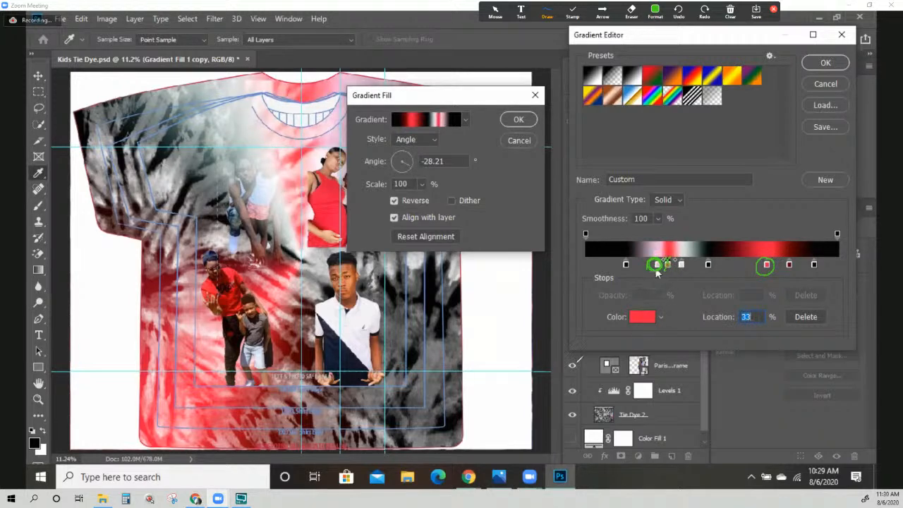
{"action": "left_click", "coordinate": [657, 266]}
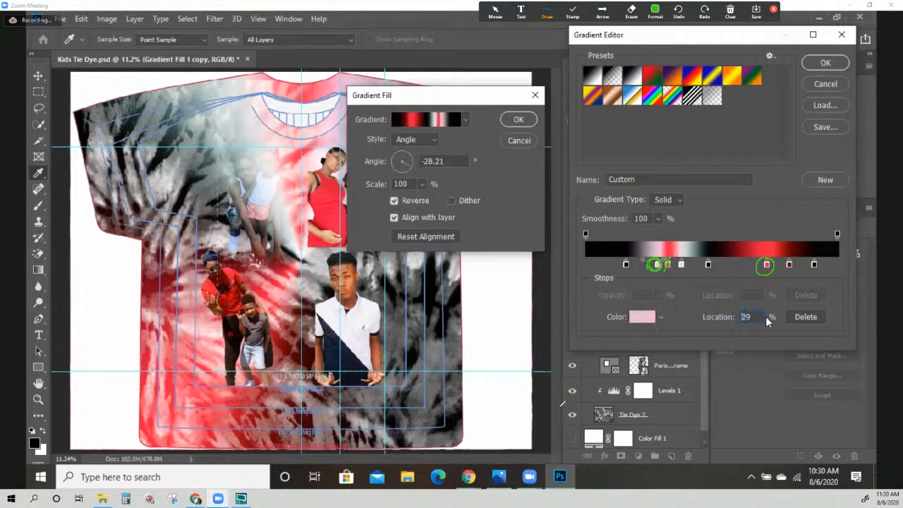
{"action": "left_click", "coordinate": [803, 316]}
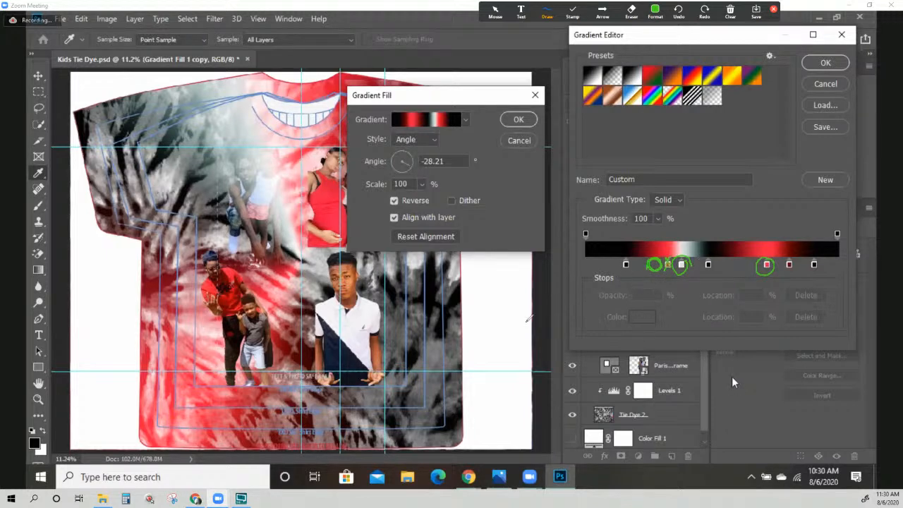
Delete the light grey gradient stop at 38%, and clear all drawings
{"action": "left_click", "coordinate": [682, 266]}
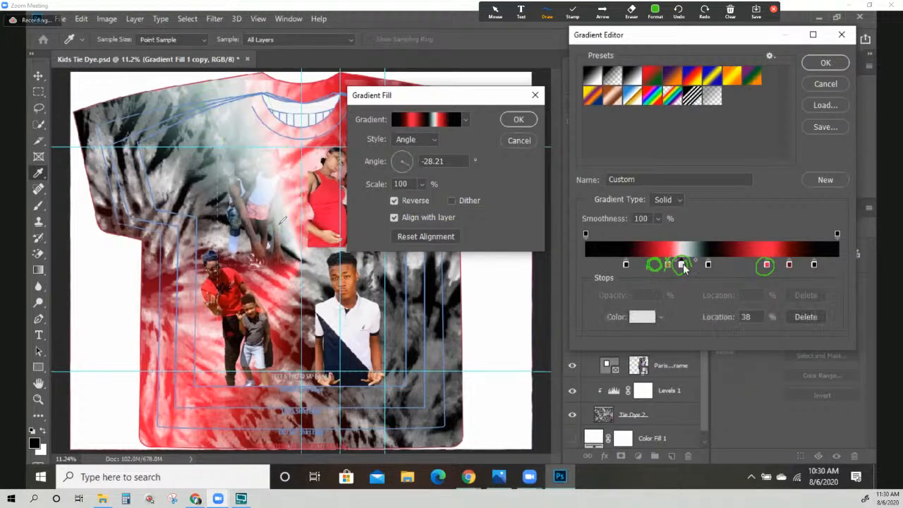
{"action": "left_click", "coordinate": [732, 14]}
{"action": "left_click", "coordinate": [805, 317]}
{"action": "left_click", "coordinate": [746, 31]}
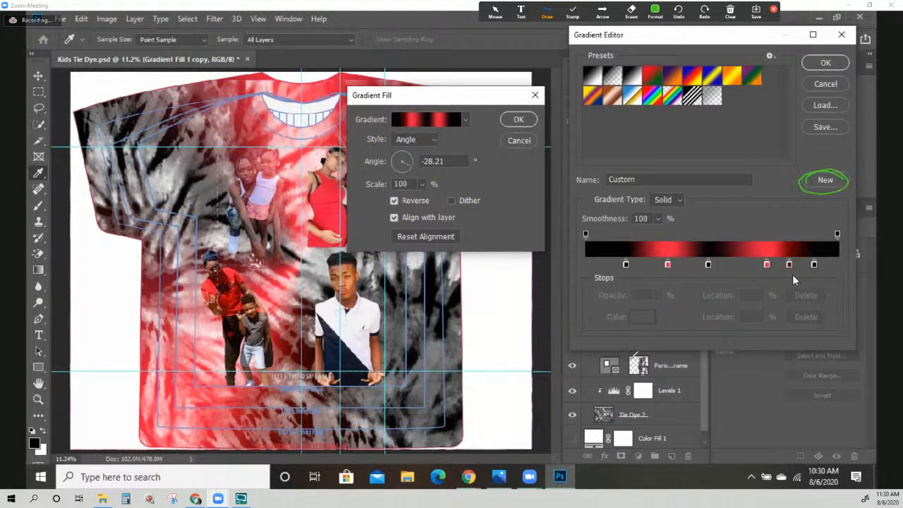
Store the red and black gradient as a new preset and apply it to the duplicated gradient fill layer
{"action": "left_click", "coordinate": [825, 179]}
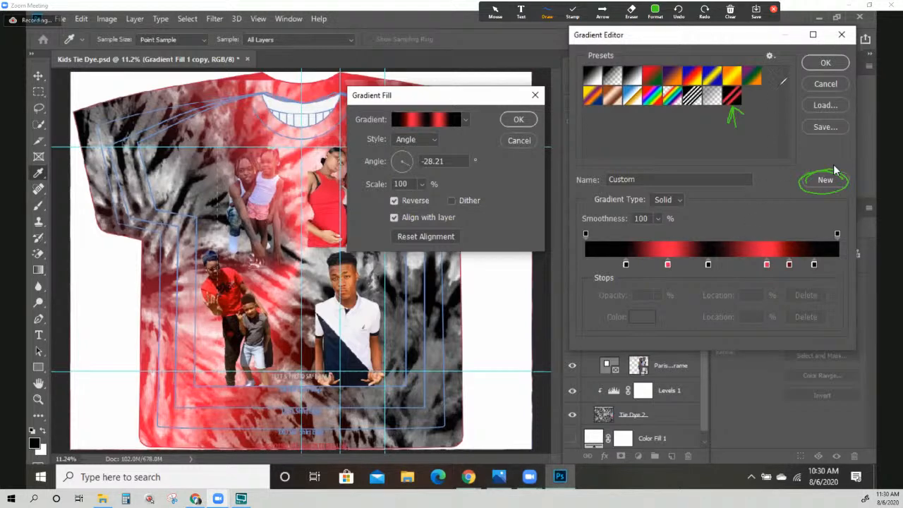
{"action": "left_click_drag", "start_coordinate": [810, 59], "coordinate": [840, 51]}
{"action": "key", "text": "Return"}
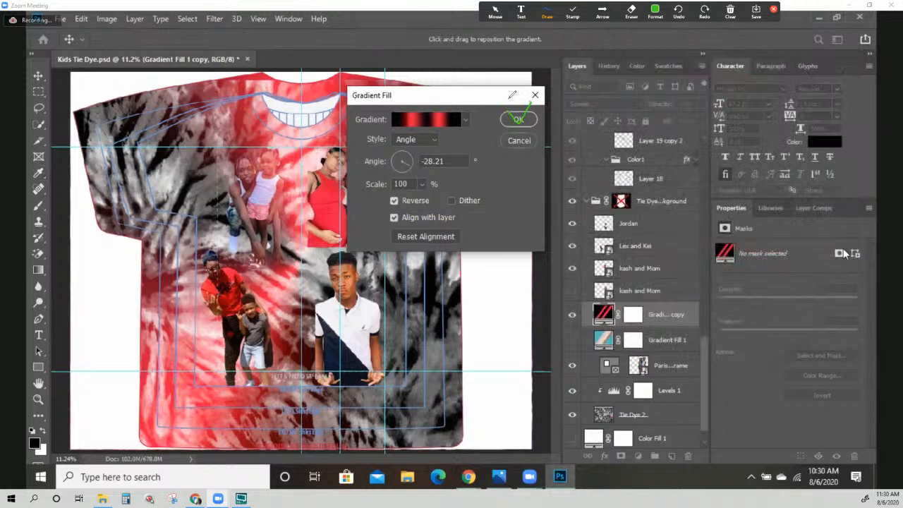
{"action": "left_click", "coordinate": [527, 124]}
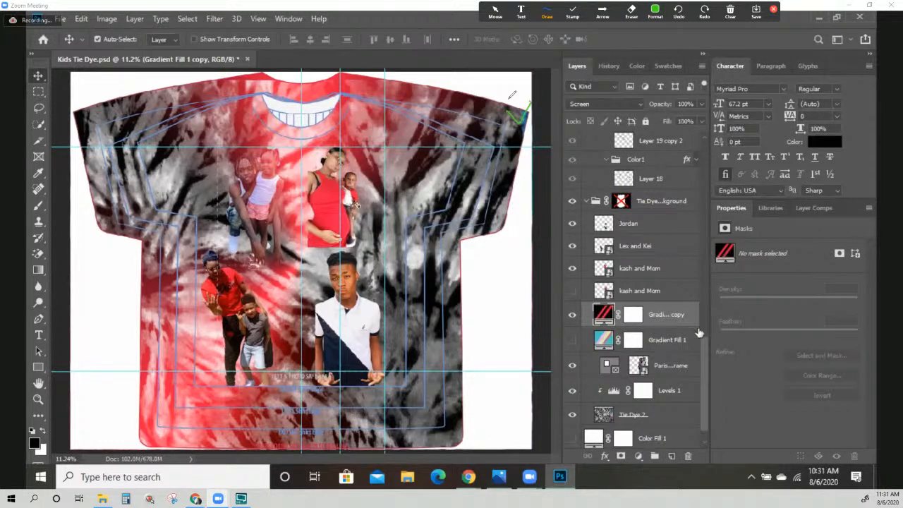
Save the document, and select the frame layer holding the faded family photo in the shirt's upper left
{"action": "key", "text": "ctrl+s"}
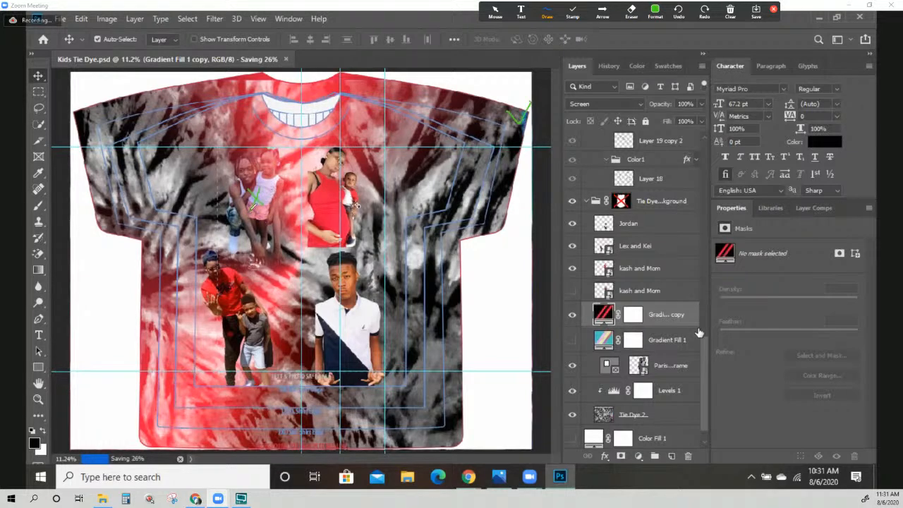
{"action": "right_click", "coordinate": [257, 201]}
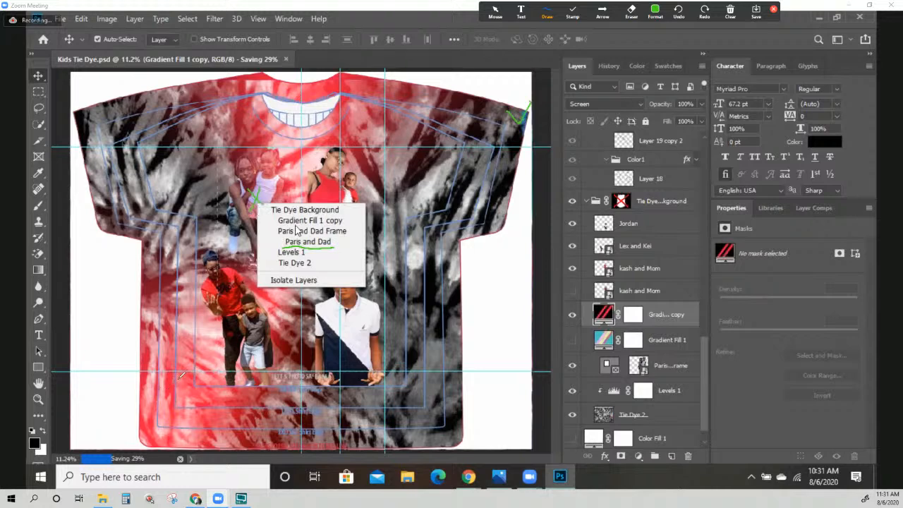
{"action": "left_click", "coordinate": [312, 242]}
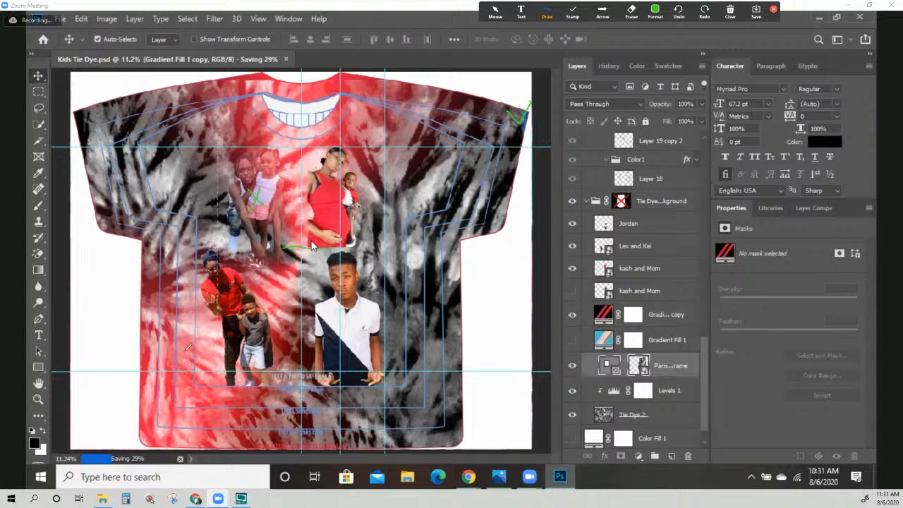
{"action": "mouse_move", "coordinate": [697, 351]}
{"action": "left_mouse_down"}
{"action": "mouse_move", "coordinate": [599, 372]}
{"action": "mouse_move", "coordinate": [689, 359]}
{"action": "left_mouse_up"}
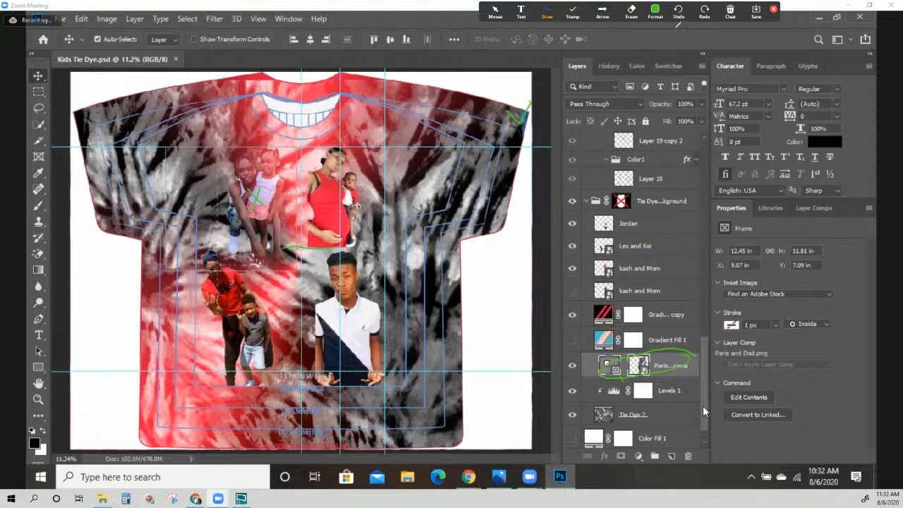
{"action": "left_click", "coordinate": [731, 12]}
{"action": "left_click", "coordinate": [740, 33]}
Try deleting the selected family photo's frame layer, and undo the deletion
{"action": "right_click", "coordinate": [616, 371]}
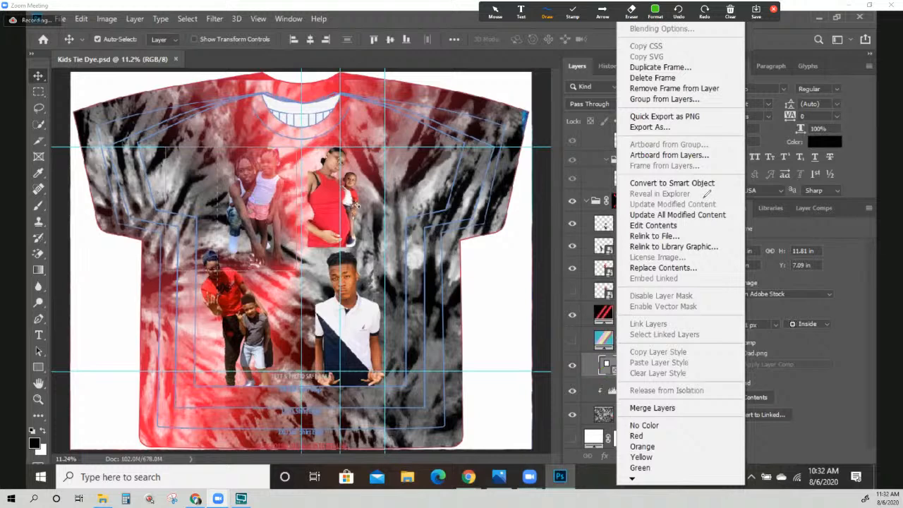
{"action": "left_click", "coordinate": [731, 466]}
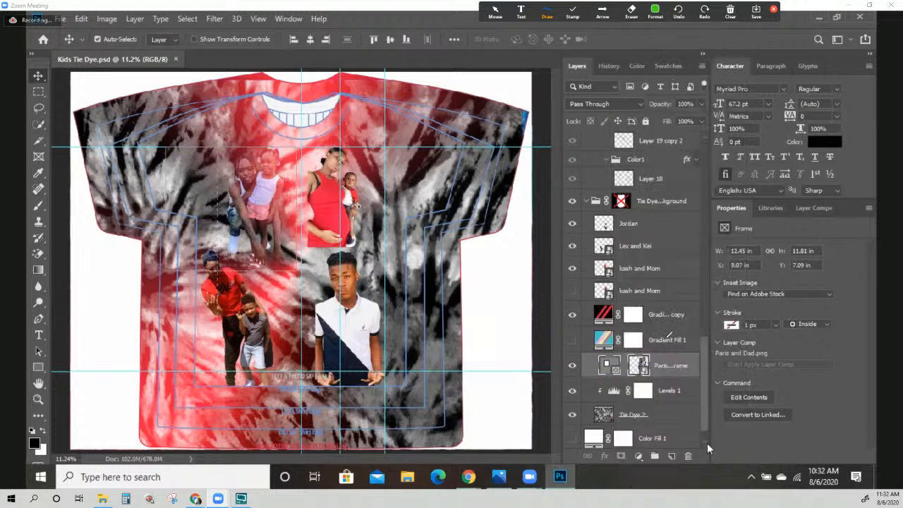
{"action": "left_click", "coordinate": [687, 455]}
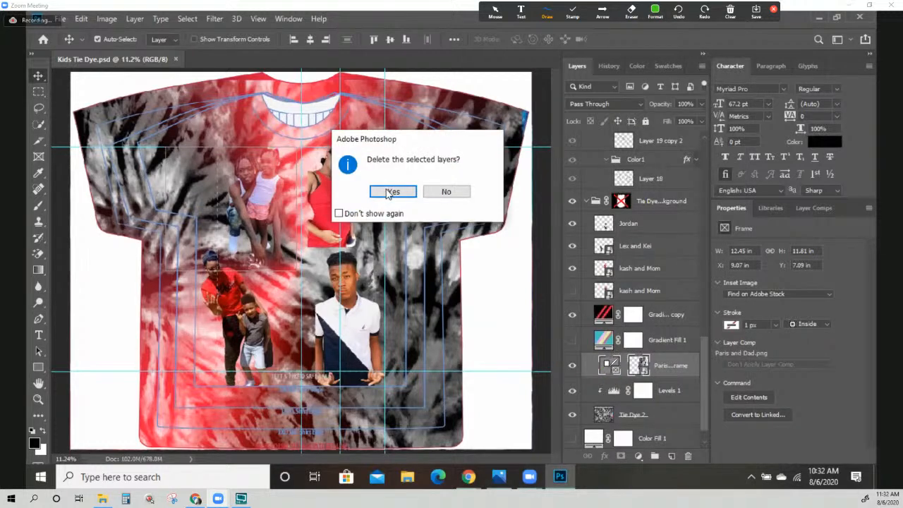
{"action": "left_click", "coordinate": [388, 194]}
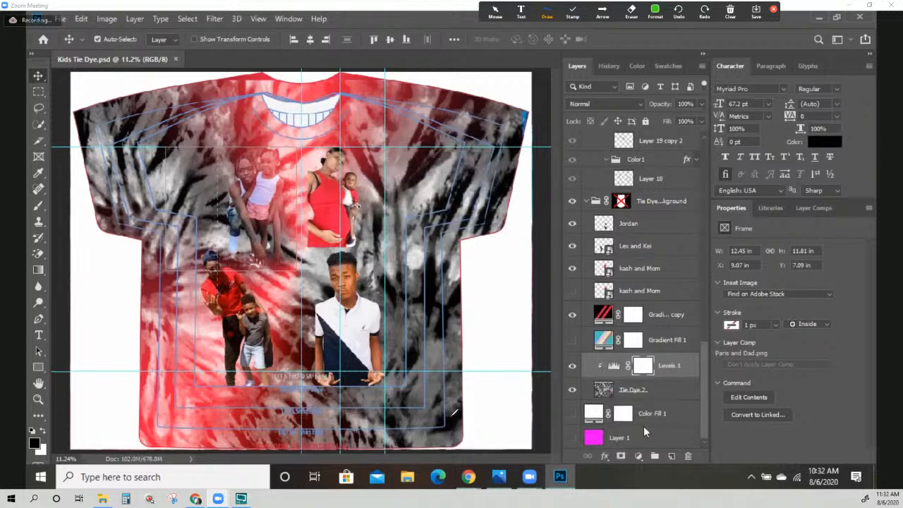
{"action": "left_click", "coordinate": [621, 365]}
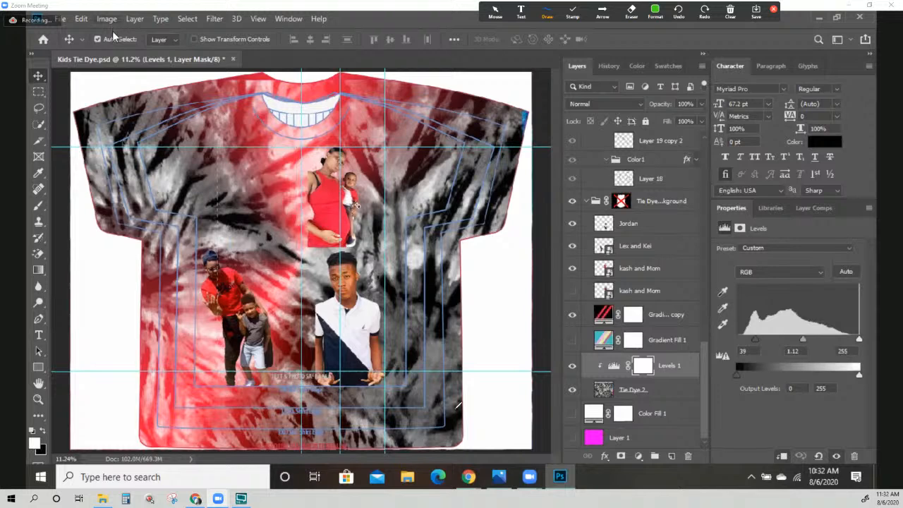
{"action": "key", "text": "ctrl+z"}
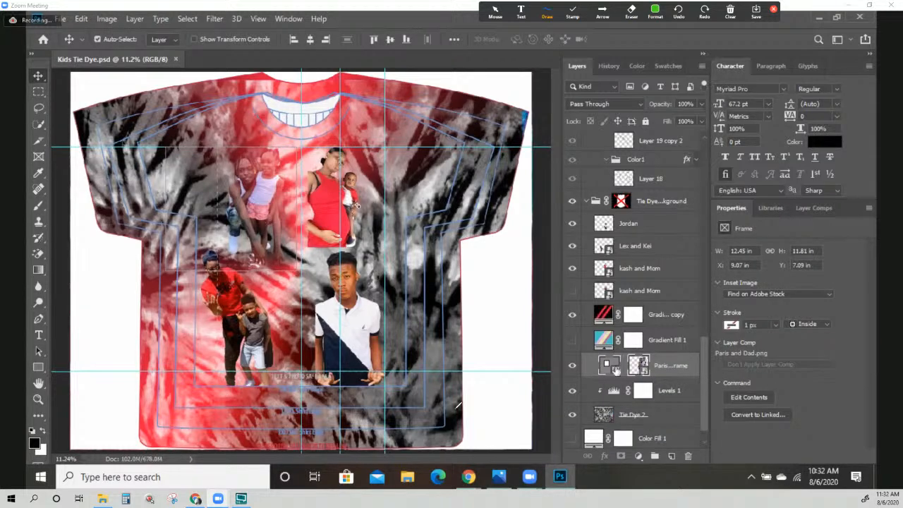
{"action": "right_click", "coordinate": [616, 374]}
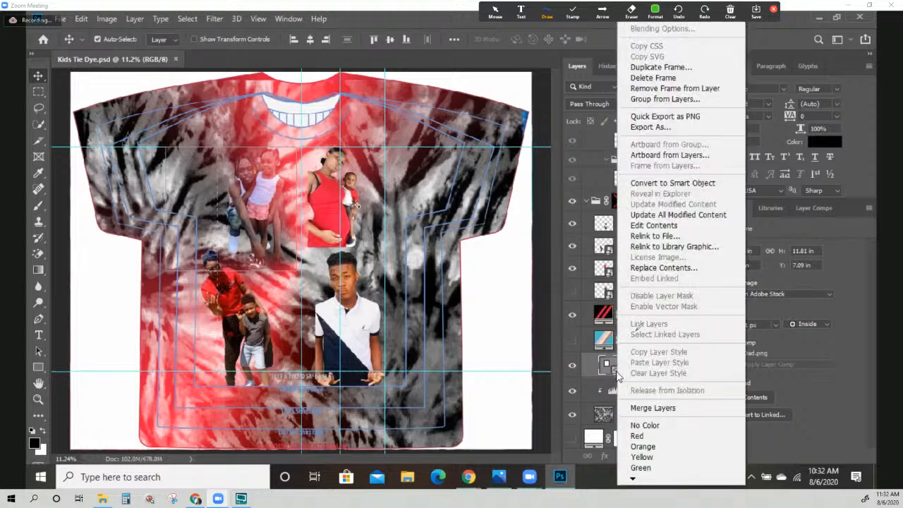
{"action": "left_click", "coordinate": [675, 78]}
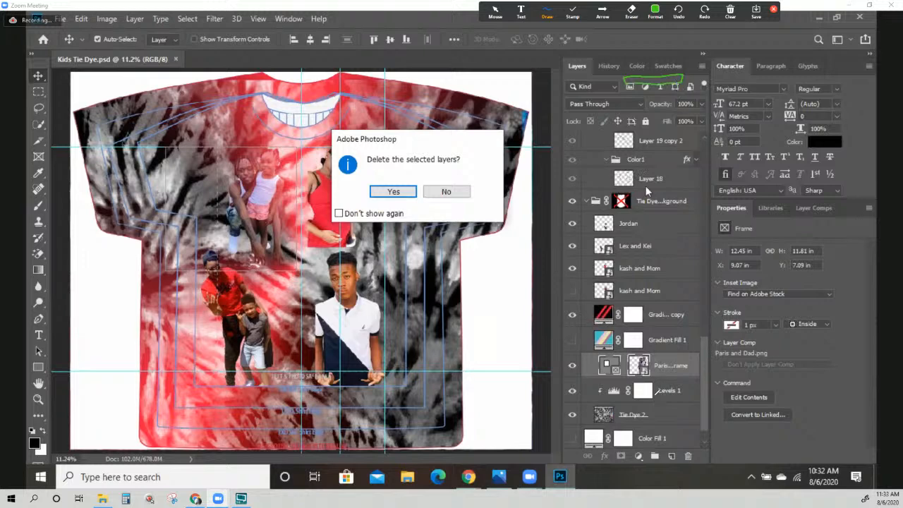
{"action": "left_click_drag", "start_coordinate": [446, 183], "coordinate": [462, 199]}
{"action": "left_click_drag", "start_coordinate": [462, 181], "coordinate": [448, 207]}
{"action": "left_click", "coordinate": [462, 193]}
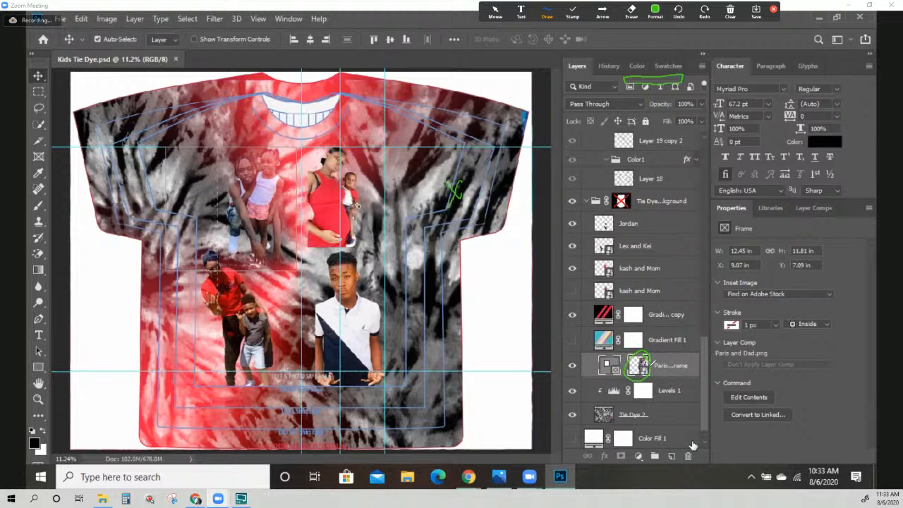
Select the photo content inside the frame layer, and try to move it out to the top of the tie-dye background group
{"action": "left_click", "coordinate": [640, 365]}
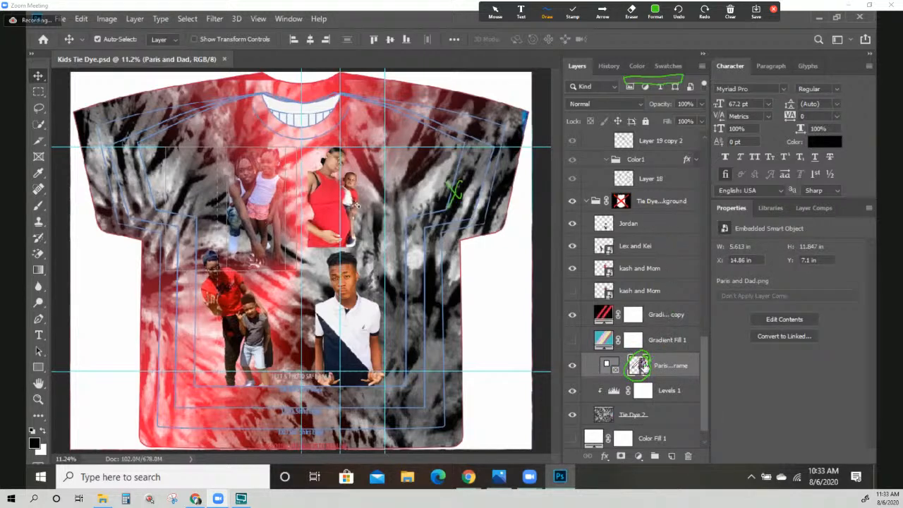
{"action": "left_click_drag", "start_coordinate": [647, 359], "coordinate": [652, 224]}
{"action": "left_click_drag", "start_coordinate": [651, 181], "coordinate": [659, 218]}
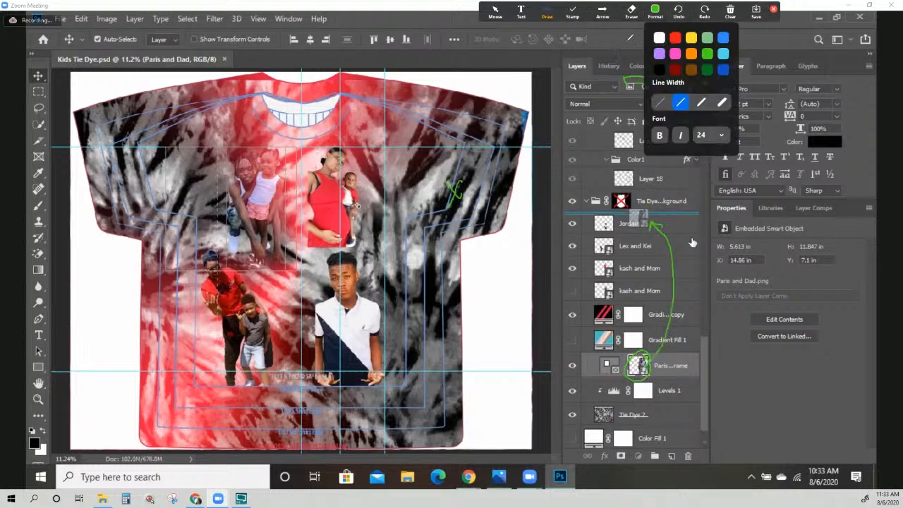
{"action": "mouse_move", "coordinate": [734, 10]}
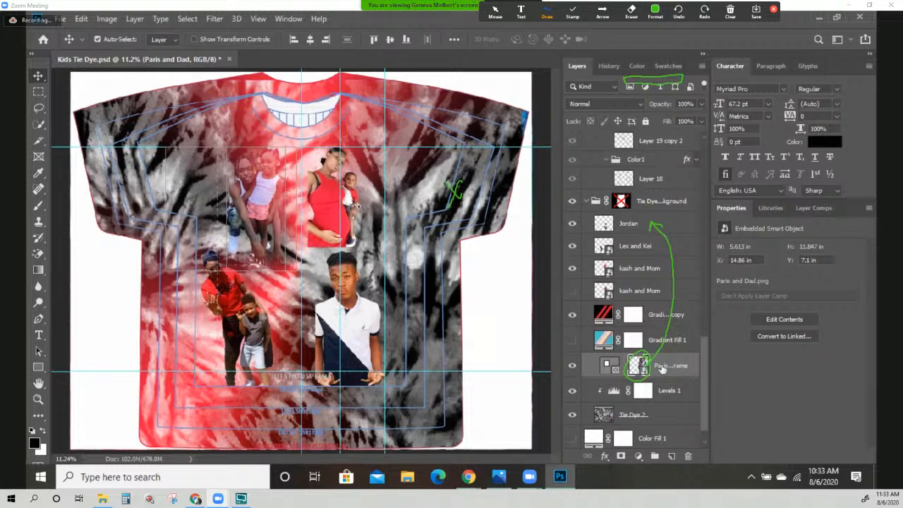
{"action": "left_click", "coordinate": [498, 14]}
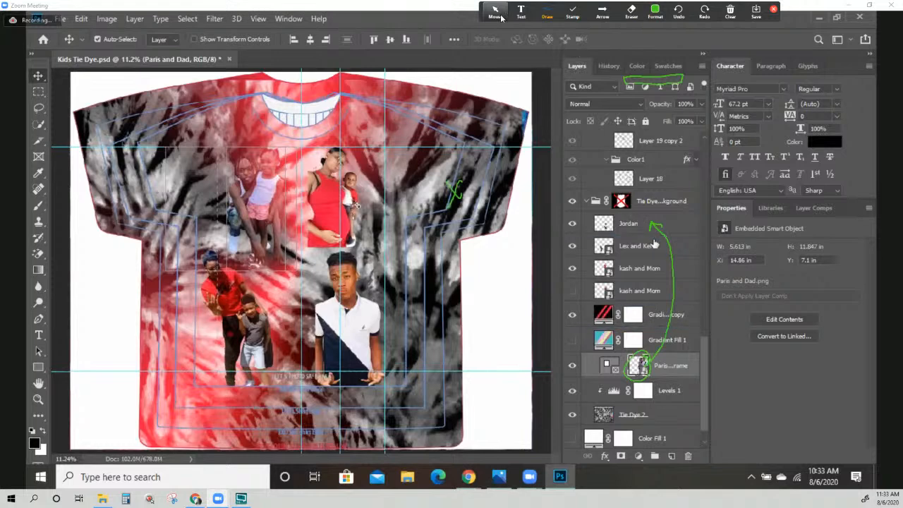
{"action": "left_click", "coordinate": [519, 12]}
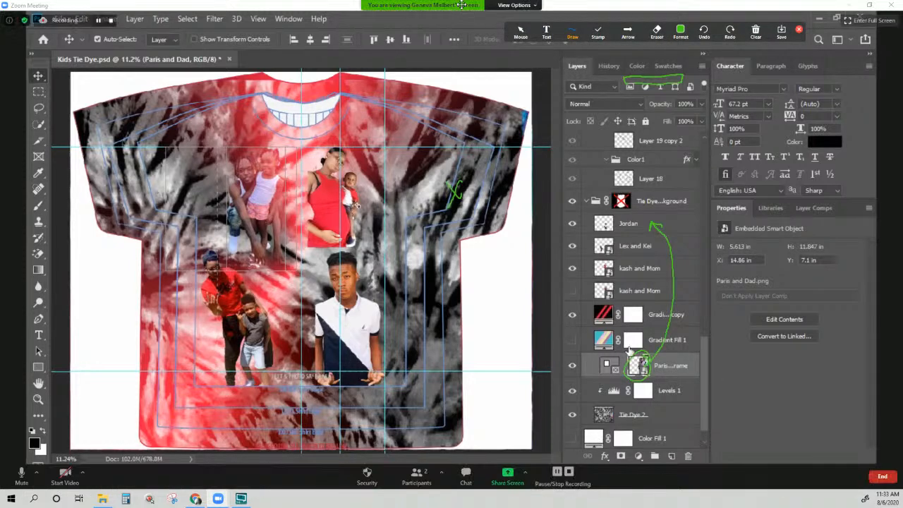
{"action": "left_click_drag", "start_coordinate": [642, 365], "coordinate": [637, 235]}
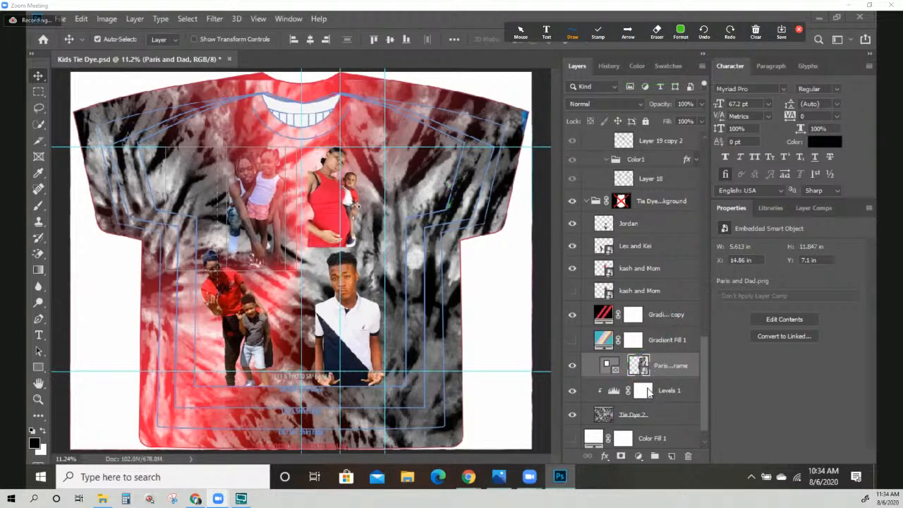
Clear all drawings, and open the contents of the frame's embedded family photo as a separate document
{"action": "left_click", "coordinate": [756, 30]}
{"action": "left_click", "coordinate": [756, 52]}
{"action": "mouse_move", "coordinate": [631, 361]}
{"action": "left_mouse_down"}
{"action": "mouse_move", "coordinate": [643, 377]}
{"action": "mouse_move", "coordinate": [630, 379]}
{"action": "left_mouse_up"}
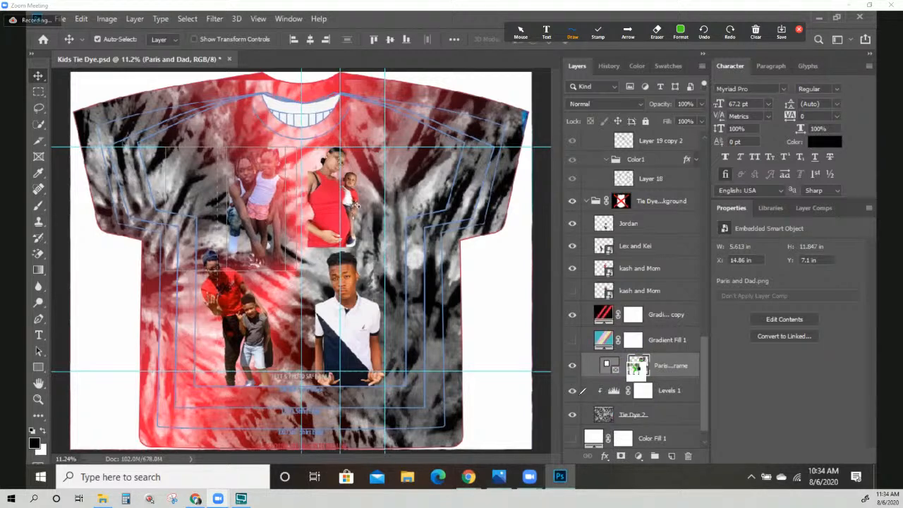
{"action": "mouse_move", "coordinate": [251, 69]}
{"action": "left_mouse_down"}
{"action": "mouse_move", "coordinate": [275, 53]}
{"action": "mouse_move", "coordinate": [334, 58]}
{"action": "mouse_move", "coordinate": [336, 68]}
{"action": "left_mouse_up"}
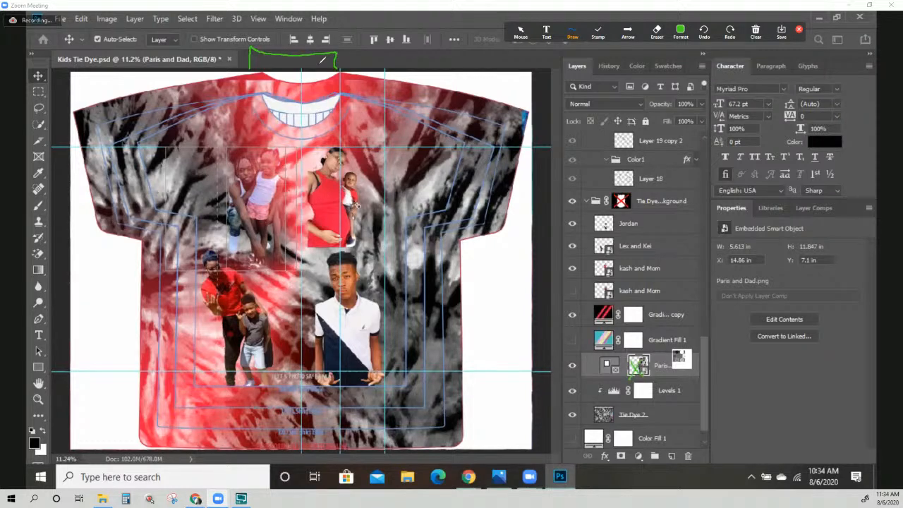
{"action": "double_click", "coordinate": [679, 360]}
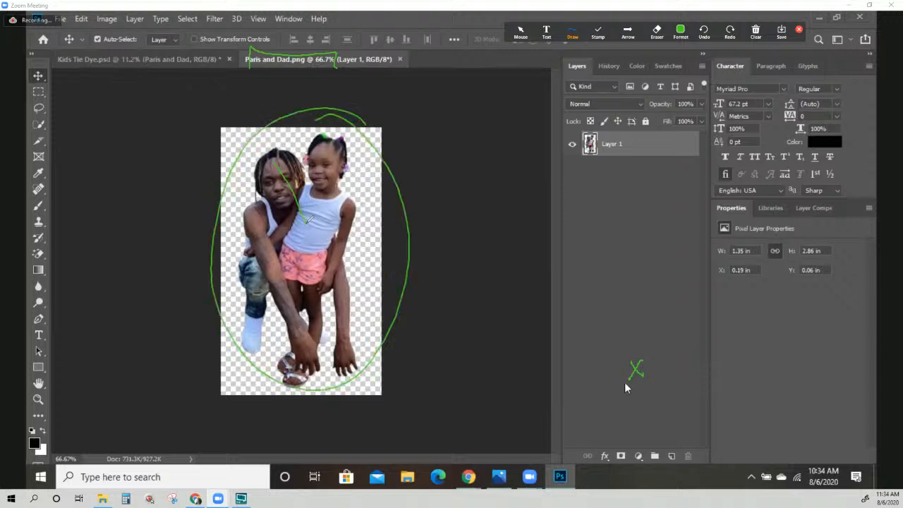
Clear all drawings over the opened photo, and try to carry the family photo from its own document into Kids Tie Dye.psd
{"action": "key", "text": "super+e"}
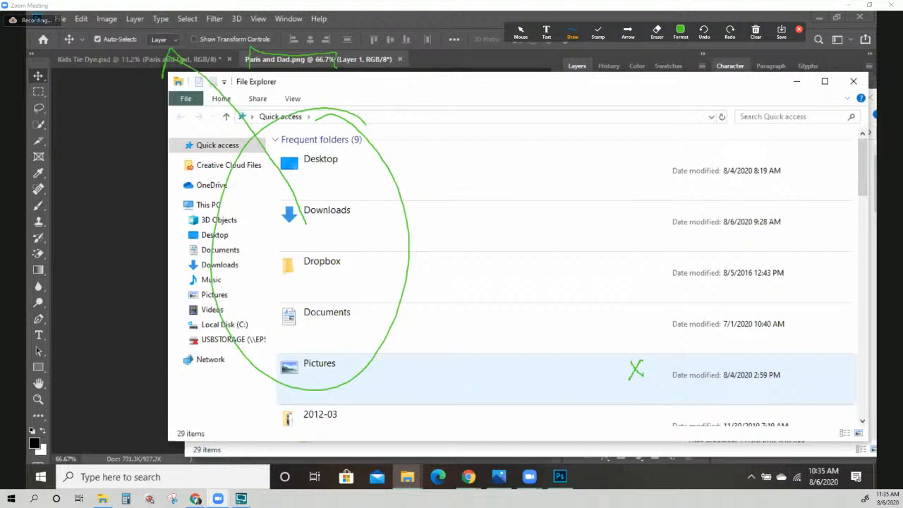
{"action": "left_click", "coordinate": [754, 32]}
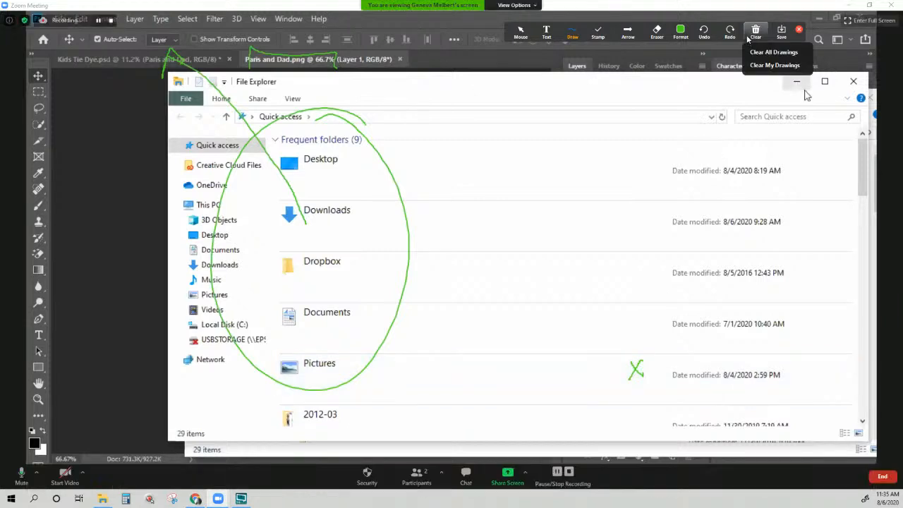
{"action": "left_click", "coordinate": [758, 51]}
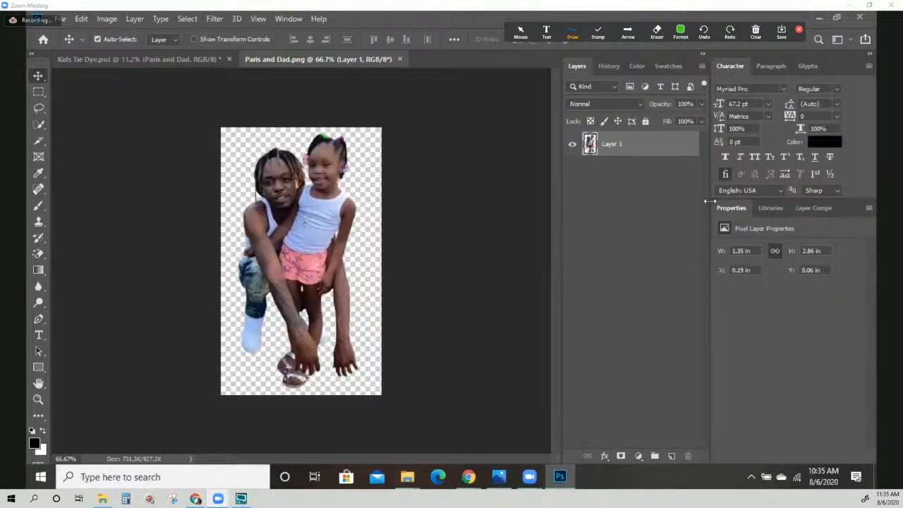
{"action": "mouse_move", "coordinate": [306, 238]}
{"action": "left_mouse_down"}
{"action": "mouse_move", "coordinate": [302, 213]}
{"action": "mouse_move", "coordinate": [210, 97]}
{"action": "mouse_move", "coordinate": [163, 64]}
{"action": "mouse_move", "coordinate": [144, 66]}
{"action": "mouse_move", "coordinate": [158, 58]}
{"action": "left_mouse_up"}
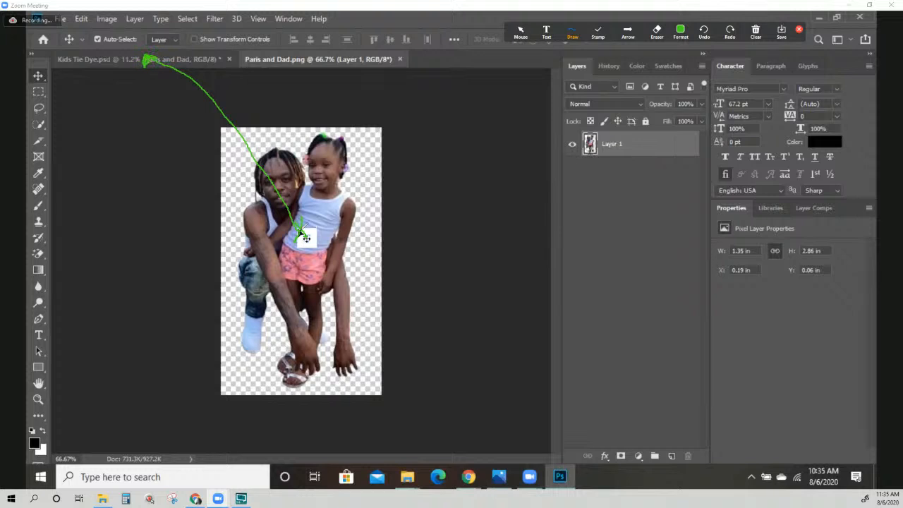
{"action": "left_click_drag", "start_coordinate": [147, 60], "coordinate": [244, 256]}
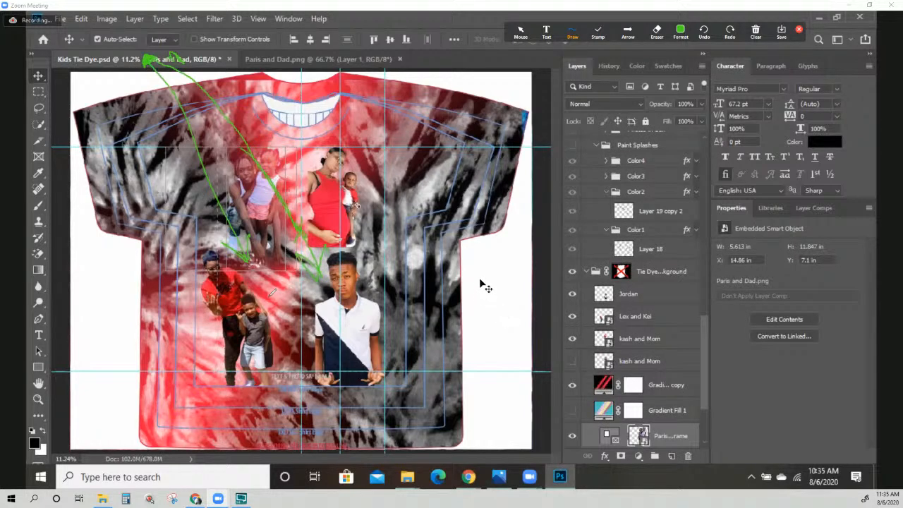
{"action": "left_click", "coordinate": [321, 63]}
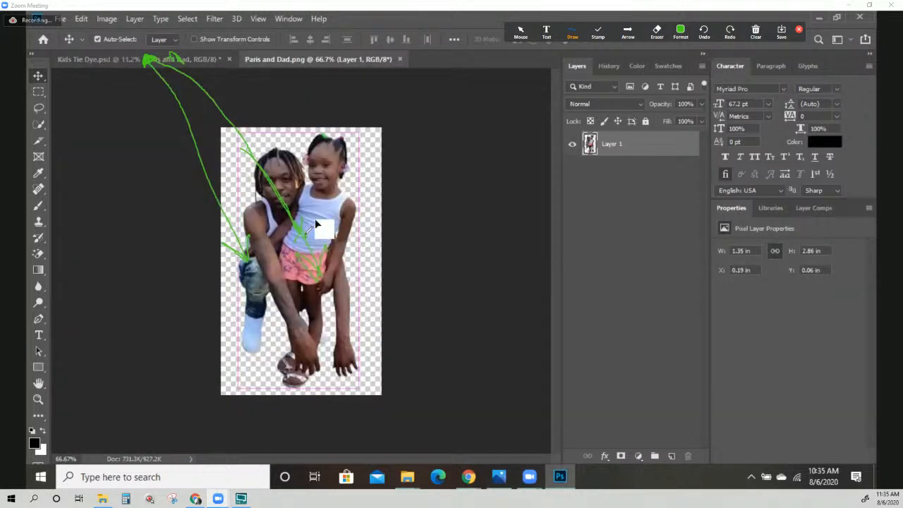
{"action": "mouse_move", "coordinate": [316, 224]}
{"action": "left_mouse_down"}
{"action": "mouse_move", "coordinate": [169, 71]}
{"action": "mouse_move", "coordinate": [141, 54]}
{"action": "mouse_move", "coordinate": [109, 56]}
{"action": "mouse_move", "coordinate": [359, 243]}
{"action": "mouse_move", "coordinate": [468, 256]}
{"action": "mouse_move", "coordinate": [560, 238]}
{"action": "mouse_move", "coordinate": [538, 227]}
{"action": "mouse_move", "coordinate": [560, 227]}
{"action": "mouse_move", "coordinate": [599, 188]}
{"action": "mouse_move", "coordinate": [683, 277]}
{"action": "left_mouse_up"}
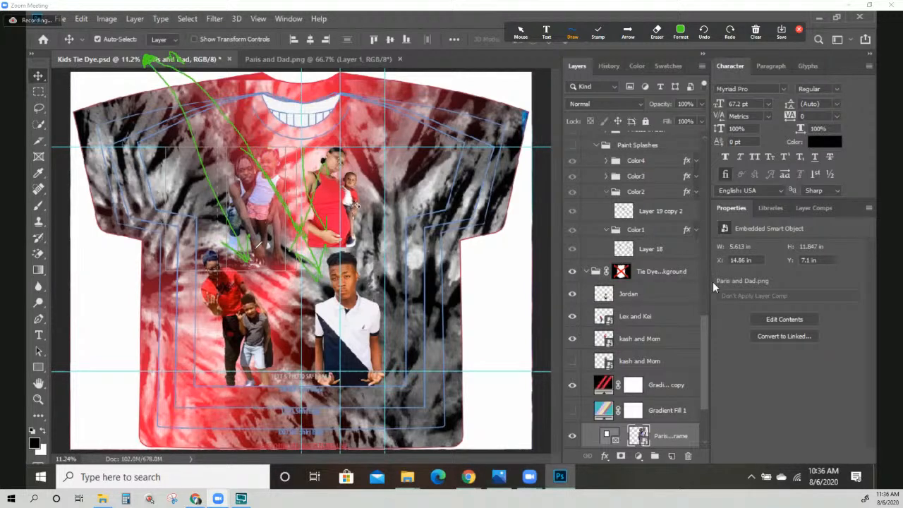
{"action": "mouse_move", "coordinate": [647, 289]}
{"action": "left_mouse_down"}
{"action": "mouse_move", "coordinate": [589, 297]}
{"action": "mouse_move", "coordinate": [648, 289]}
{"action": "mouse_move", "coordinate": [605, 299]}
{"action": "left_mouse_up"}
{"action": "key", "text": "ctrl+z"}
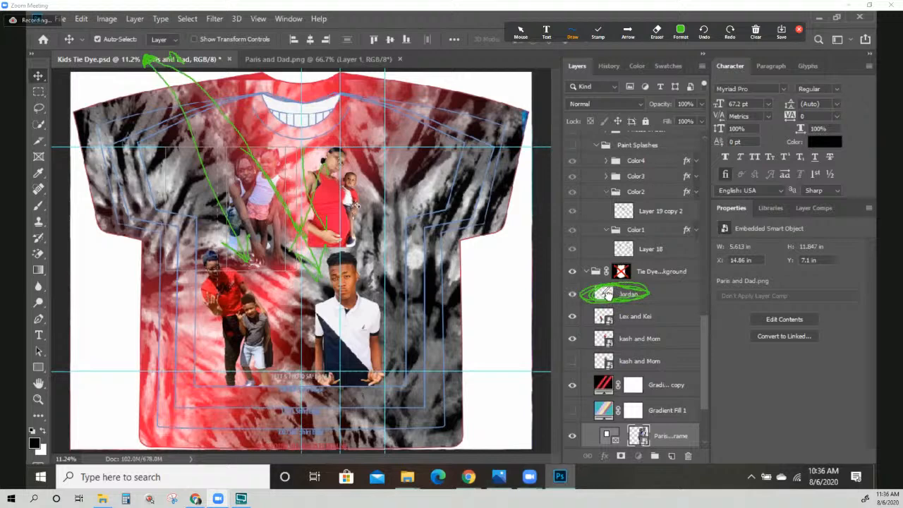
Clear all drawings, and select the topmost photo layer in the tie-dye background group of Kids Tie Dye.psd
{"action": "left_click", "coordinate": [756, 33]}
{"action": "left_click", "coordinate": [762, 55]}
{"action": "left_click", "coordinate": [608, 294]}
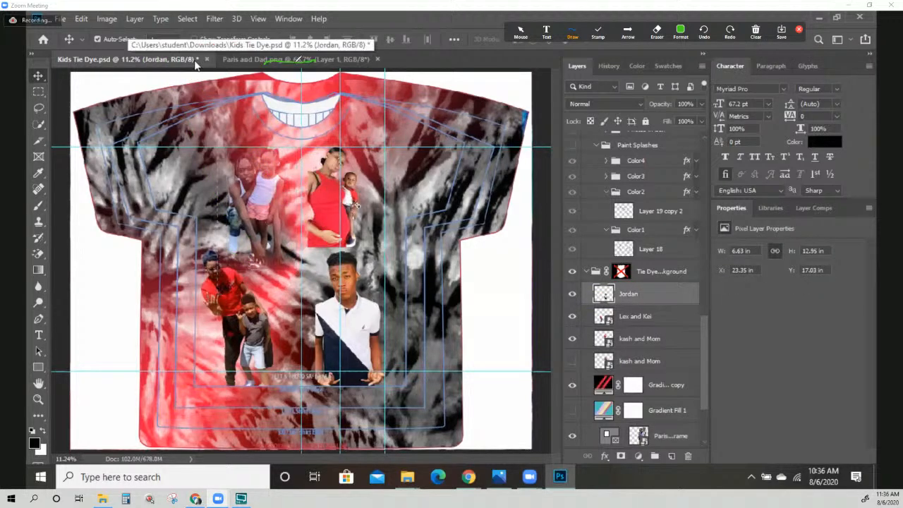
Copy the family photo from its own document into Kids Tie Dye.psd, dropping it over the faded photo in the shirt's upper left
{"action": "left_click", "coordinate": [243, 61]}
{"action": "left_click_drag", "start_coordinate": [344, 275], "coordinate": [320, 231]}
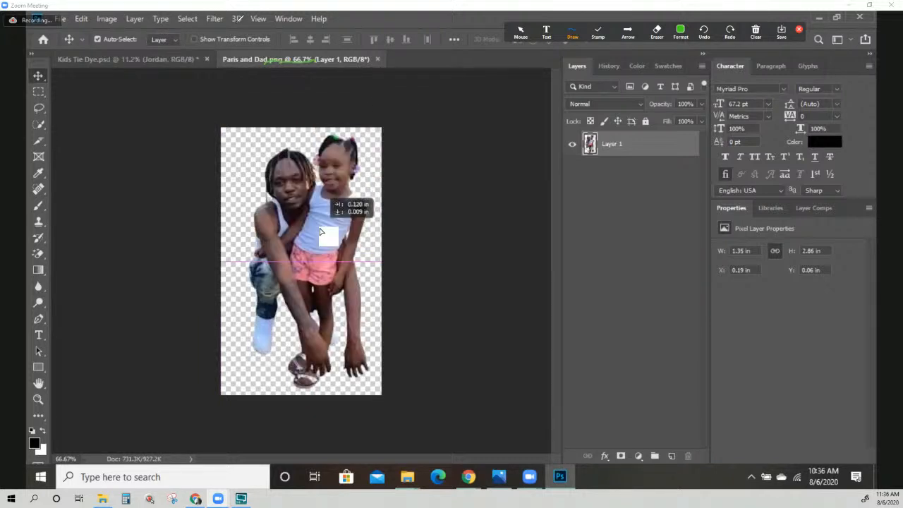
{"action": "left_click_drag", "start_coordinate": [320, 232], "coordinate": [592, 249]}
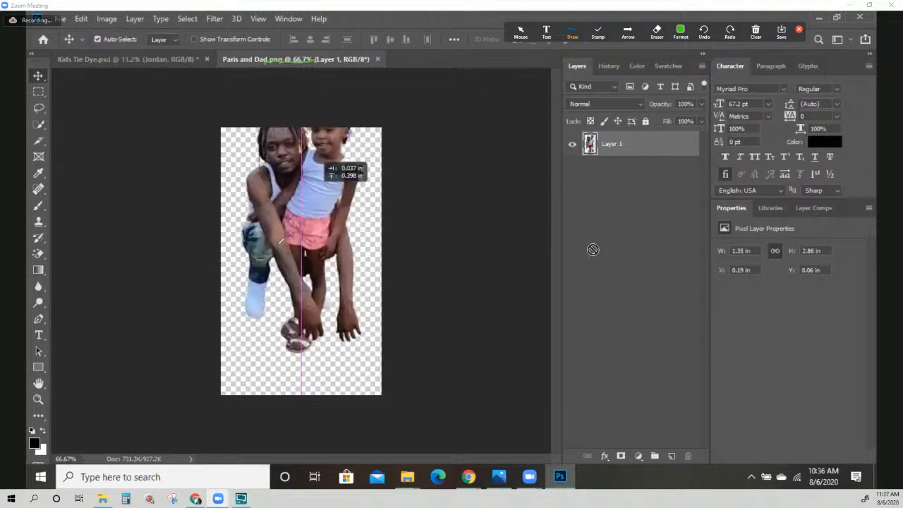
{"action": "mouse_move", "coordinate": [316, 210]}
{"action": "left_mouse_down"}
{"action": "mouse_move", "coordinate": [310, 176]}
{"action": "mouse_move", "coordinate": [300, 191]}
{"action": "mouse_move", "coordinate": [134, 59]}
{"action": "left_mouse_up"}
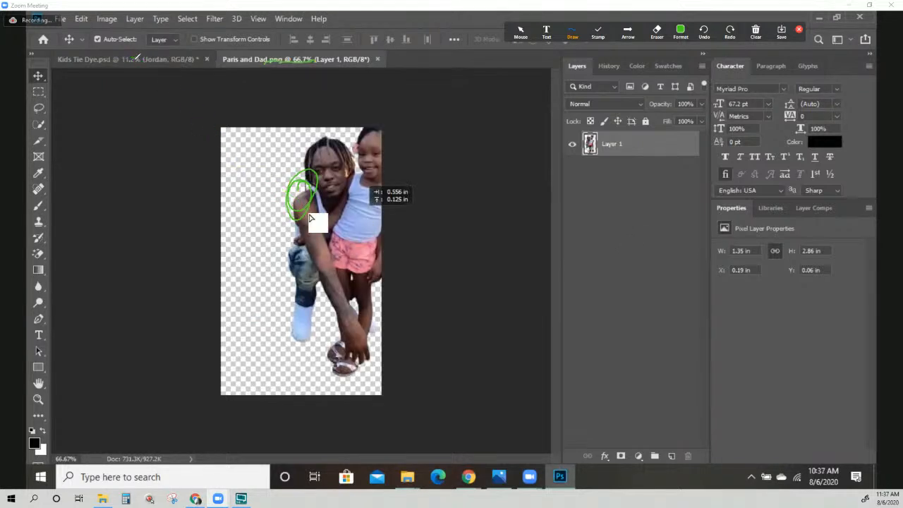
{"action": "mouse_move", "coordinate": [290, 190]}
{"action": "left_mouse_down"}
{"action": "mouse_move", "coordinate": [133, 72]}
{"action": "mouse_move", "coordinate": [134, 58]}
{"action": "mouse_move", "coordinate": [117, 59]}
{"action": "mouse_move", "coordinate": [128, 145]}
{"action": "mouse_move", "coordinate": [166, 209]}
{"action": "mouse_move", "coordinate": [220, 223]}
{"action": "mouse_move", "coordinate": [260, 193]}
{"action": "left_mouse_up"}
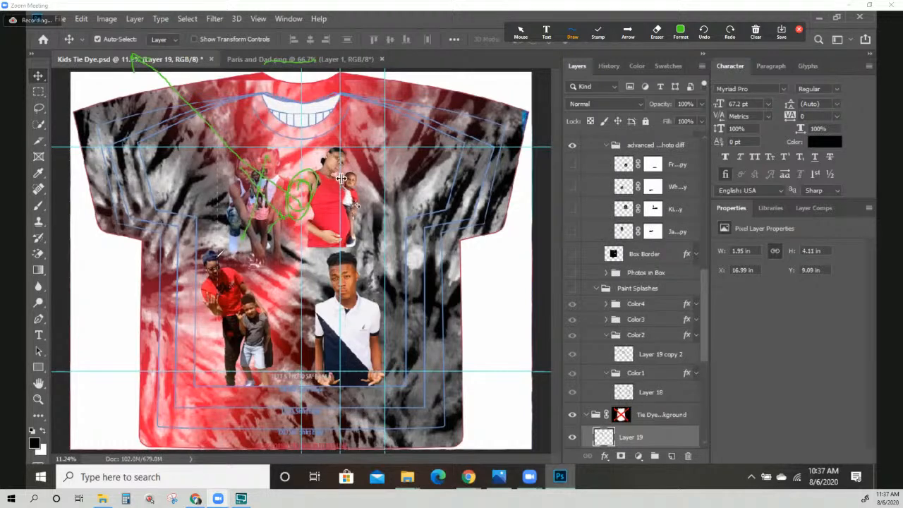
Scale the copied family photo to about 335.79% and align it over the faded photo in the shirt's upper left
{"action": "key", "text": "ctrl+t"}
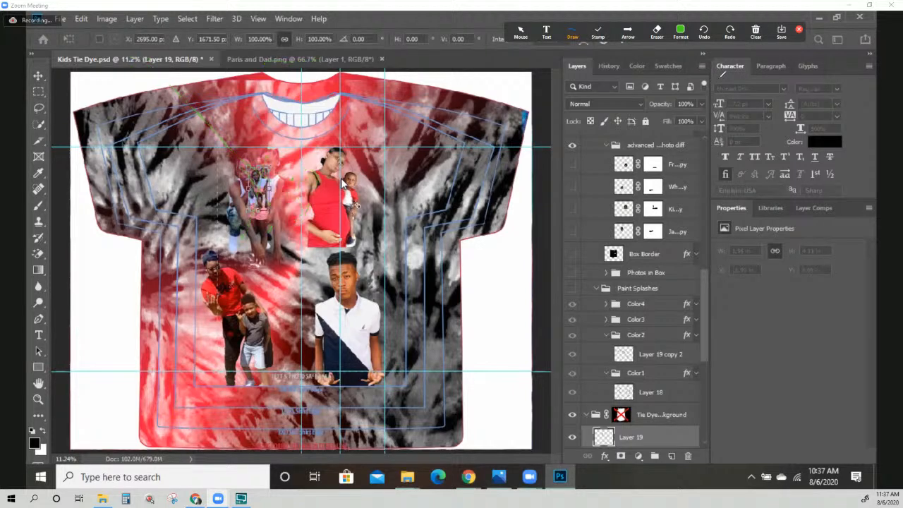
{"action": "mouse_move", "coordinate": [273, 206]}
{"action": "left_mouse_down"}
{"action": "mouse_move", "coordinate": [268, 213]}
{"action": "mouse_move", "coordinate": [307, 260]}
{"action": "left_mouse_up"}
{"action": "left_click_drag", "start_coordinate": [274, 212], "coordinate": [295, 261]}
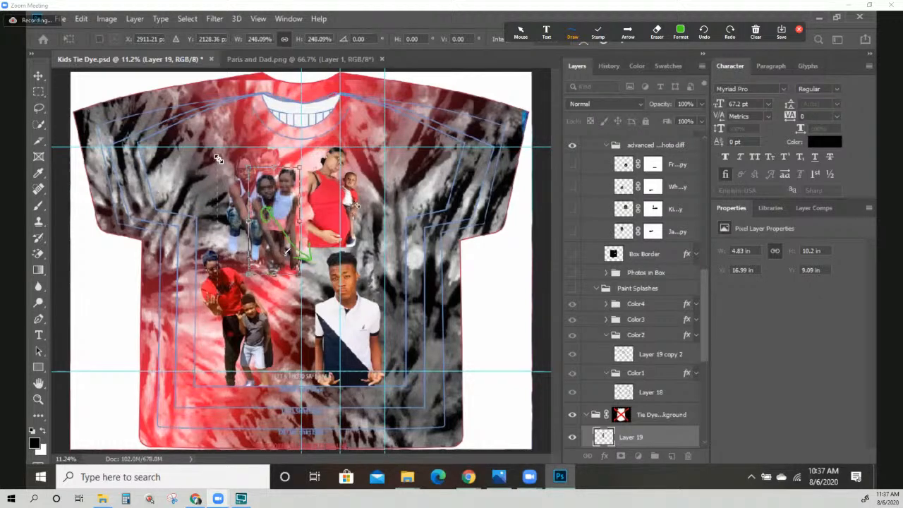
{"action": "left_click_drag", "start_coordinate": [248, 168], "coordinate": [203, 156]}
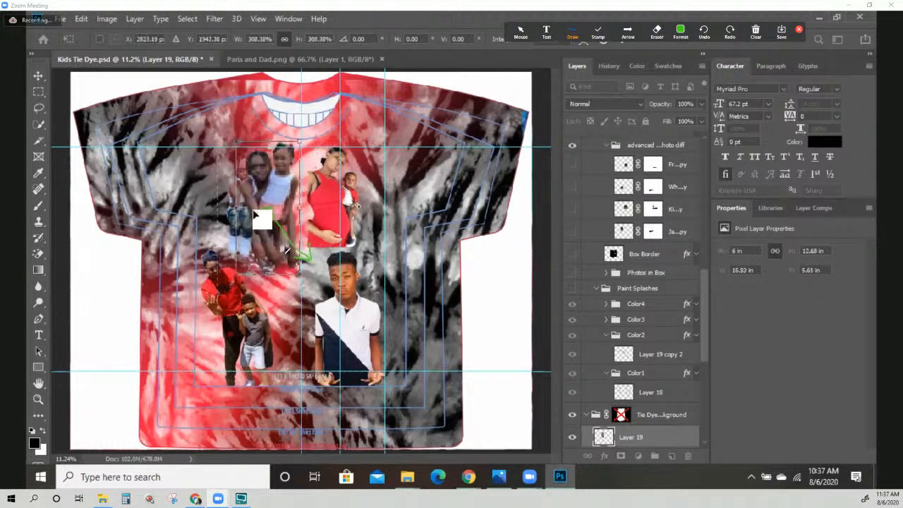
{"action": "left_click_drag", "start_coordinate": [255, 215], "coordinate": [254, 216]}
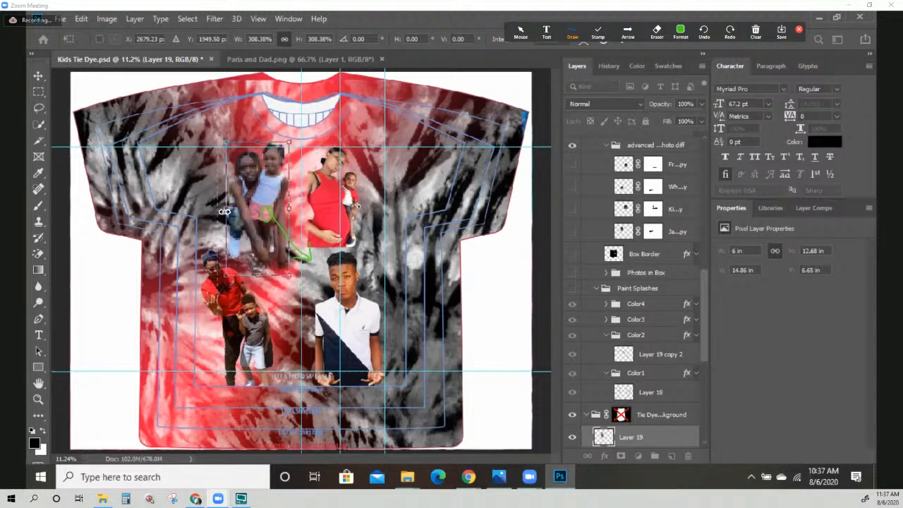
{"action": "left_click_drag", "start_coordinate": [223, 212], "coordinate": [221, 211]}
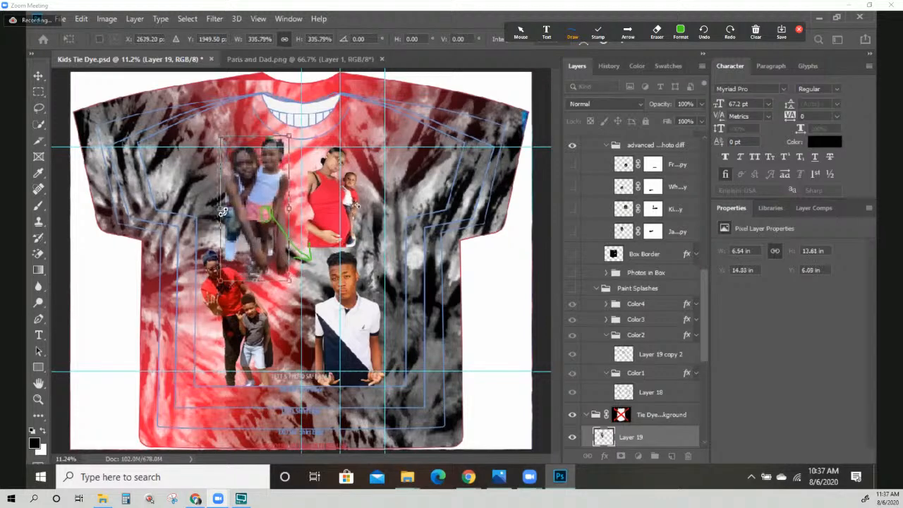
{"action": "key", "text": "Return"}
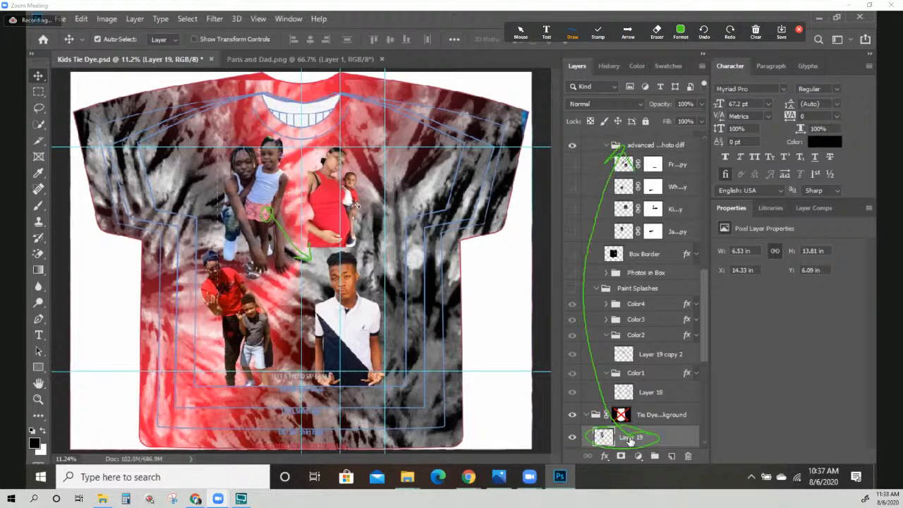
Move the new family photo layer up the stack to directly above the advanced photo group, and clear all drawings
{"action": "left_click_drag", "start_coordinate": [626, 416], "coordinate": [648, 134]}
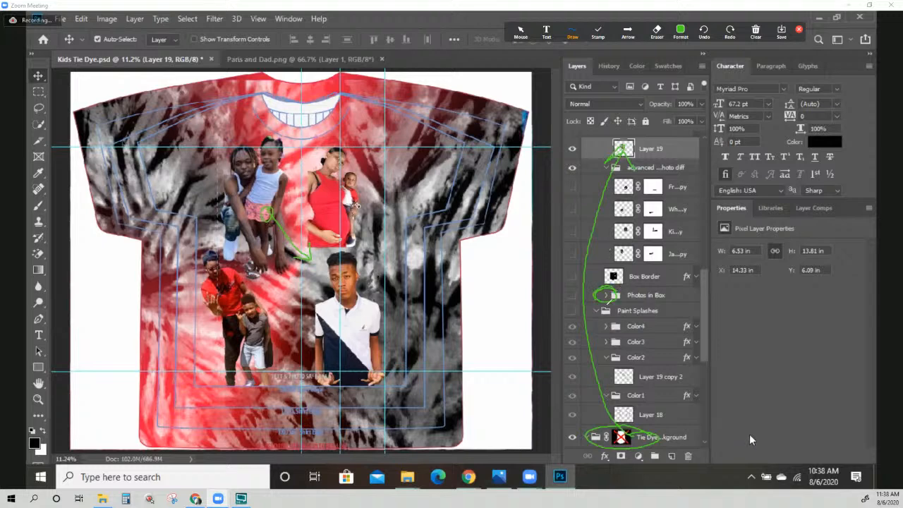
{"action": "left_click_drag", "start_coordinate": [604, 290], "coordinate": [605, 299]}
{"action": "left_click", "coordinate": [755, 32]}
{"action": "left_click", "coordinate": [760, 52]}
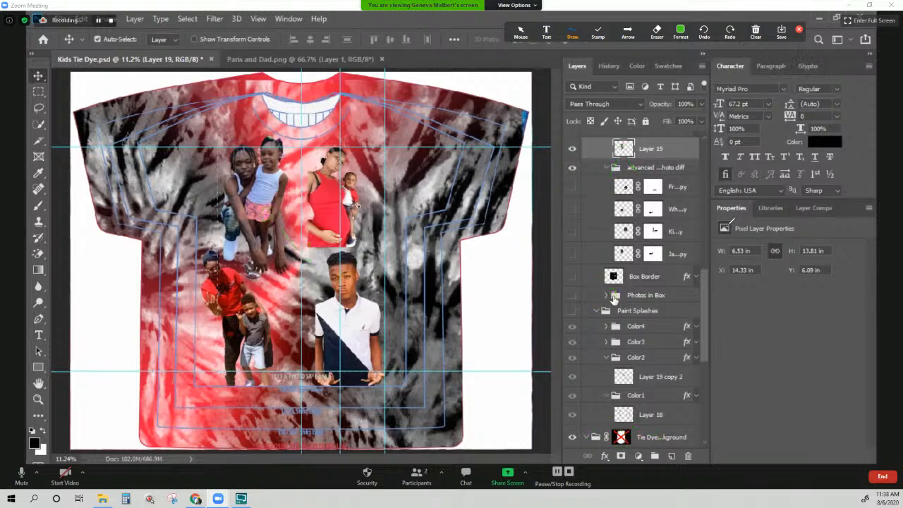
Select and expand the Photos in Box group
{"action": "left_click", "coordinate": [604, 299]}
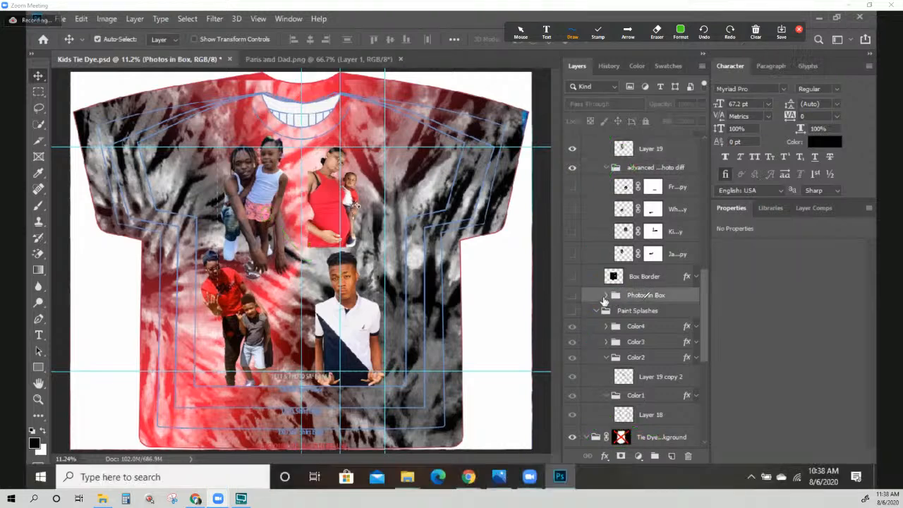
{"action": "left_click", "coordinate": [604, 296]}
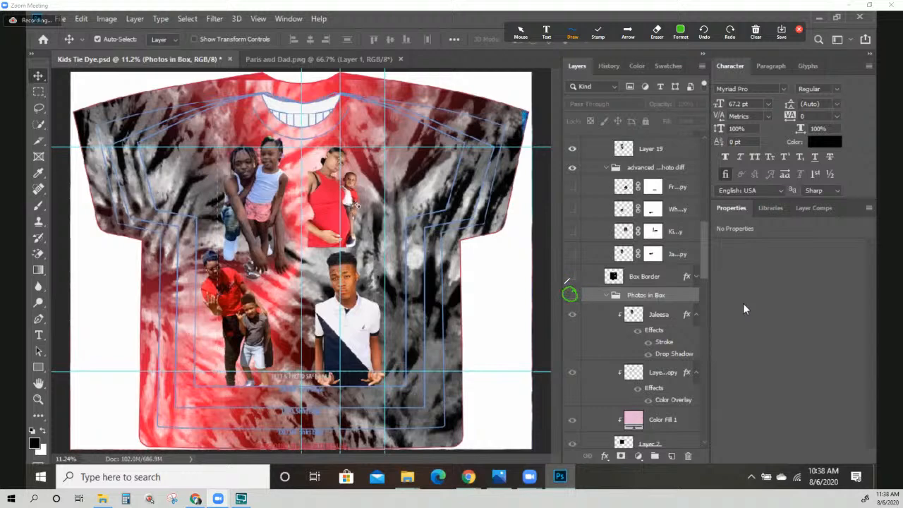
Show the Photos in Box group and move Layer 19 into it, clipped directly beneath the upper-left portrait illustration's layer
{"action": "left_click", "coordinate": [571, 296]}
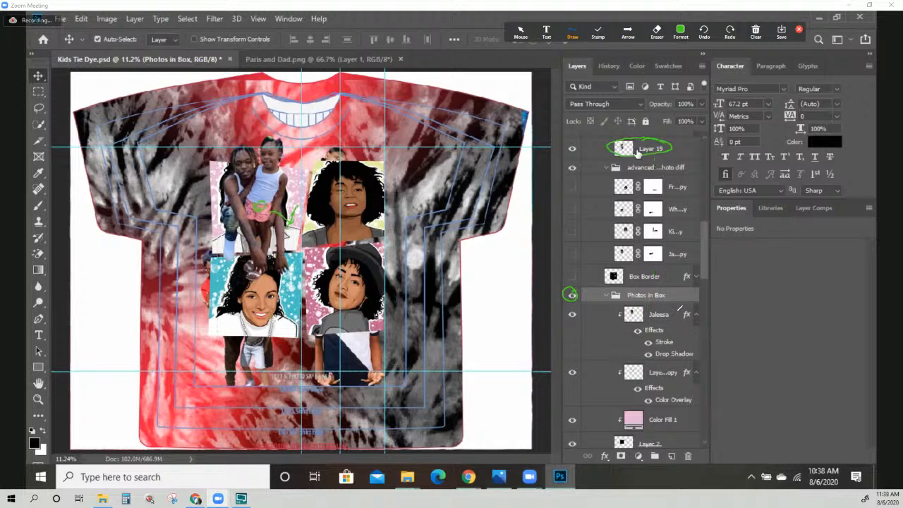
{"action": "left_click_drag", "start_coordinate": [638, 152], "coordinate": [644, 376]}
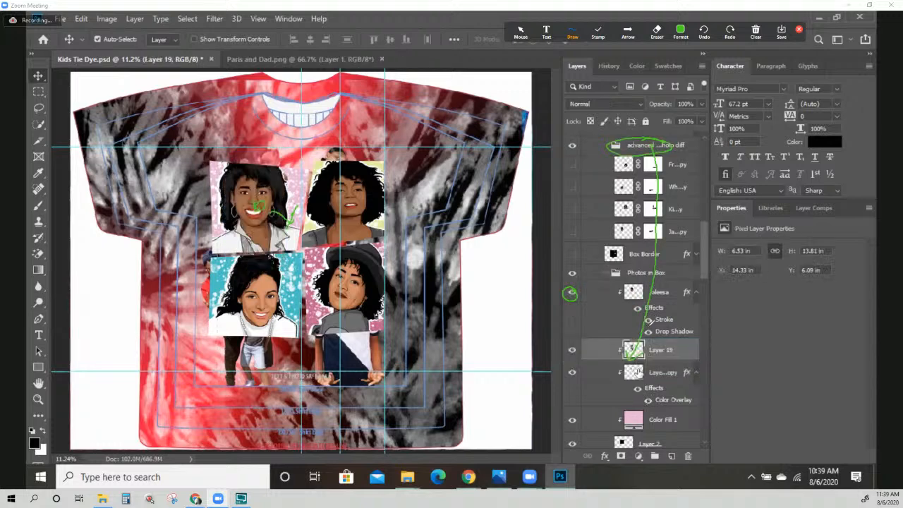
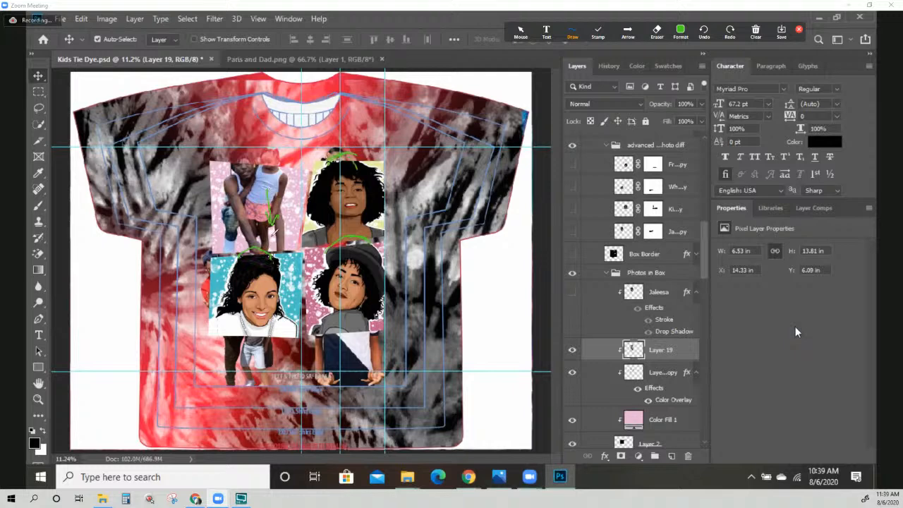
Clear all drawings, mark the head above the upper-right box, and turn off the display of the guides
{"action": "left_click", "coordinate": [756, 32]}
{"action": "left_click", "coordinate": [767, 51]}
{"action": "left_click_drag", "start_coordinate": [341, 159], "coordinate": [345, 177]}
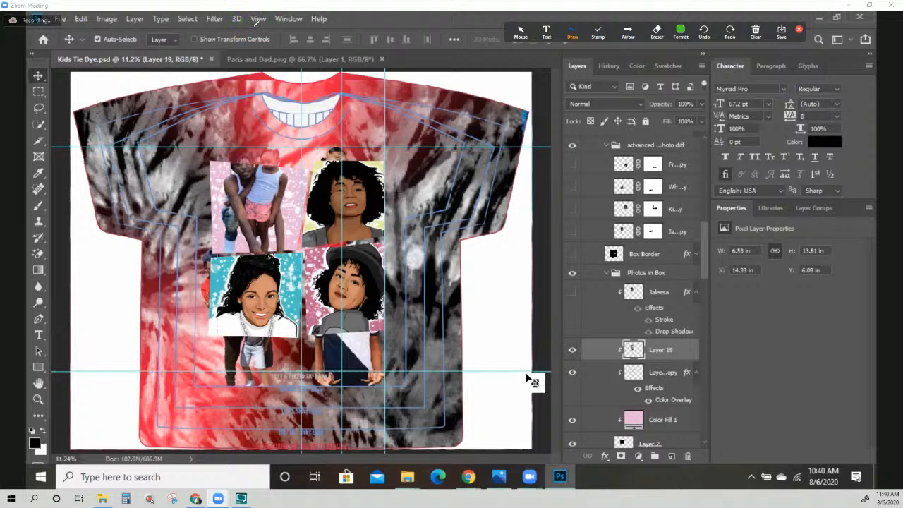
{"action": "left_click", "coordinate": [258, 19]}
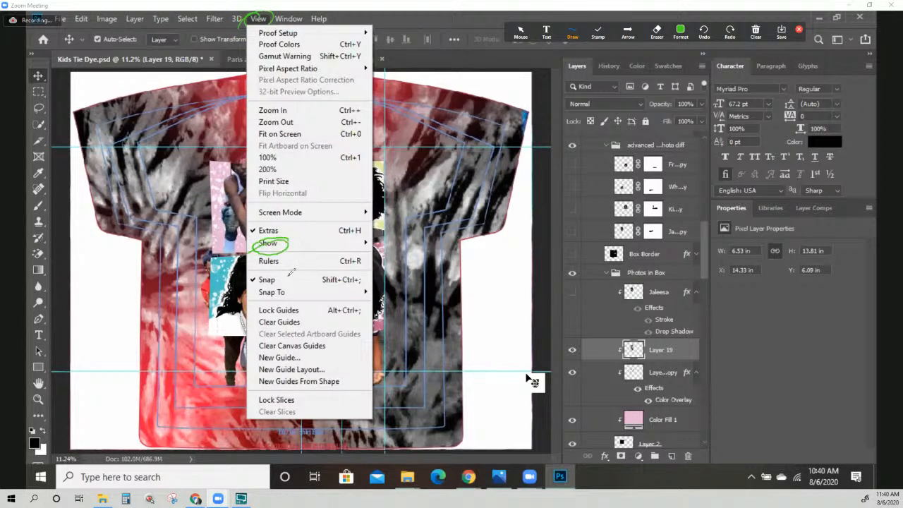
{"action": "mouse_move", "coordinate": [315, 245]}
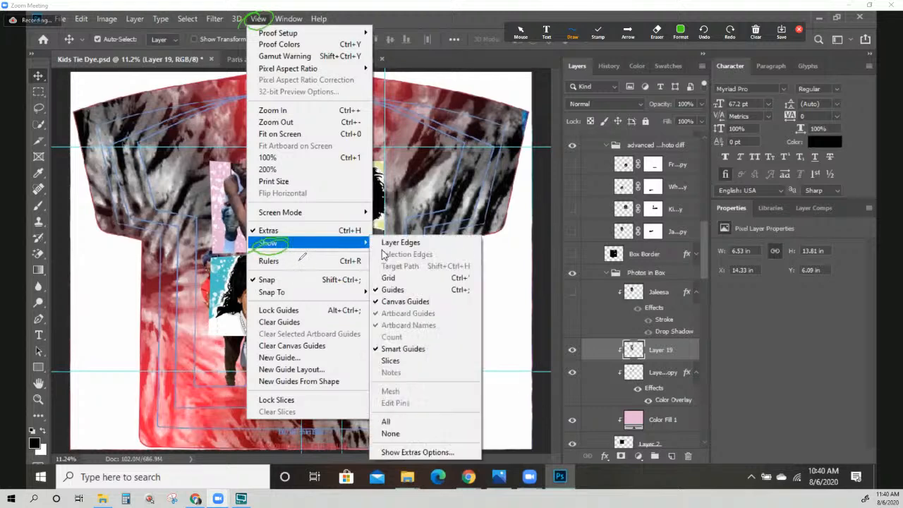
{"action": "left_click", "coordinate": [393, 289]}
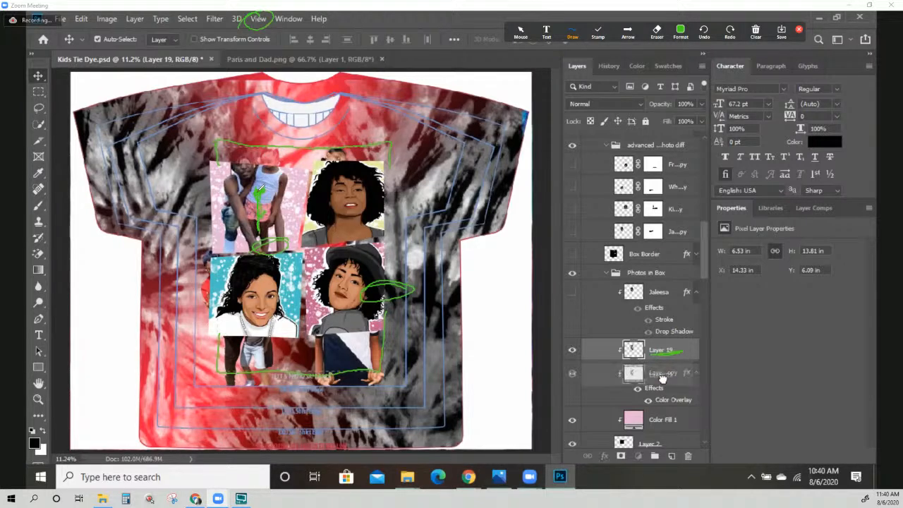
Clear the markup with the drawing colour changed to pink, and raise Layer 19 one level above the paint-splatter layer
{"action": "left_click", "coordinate": [755, 31]}
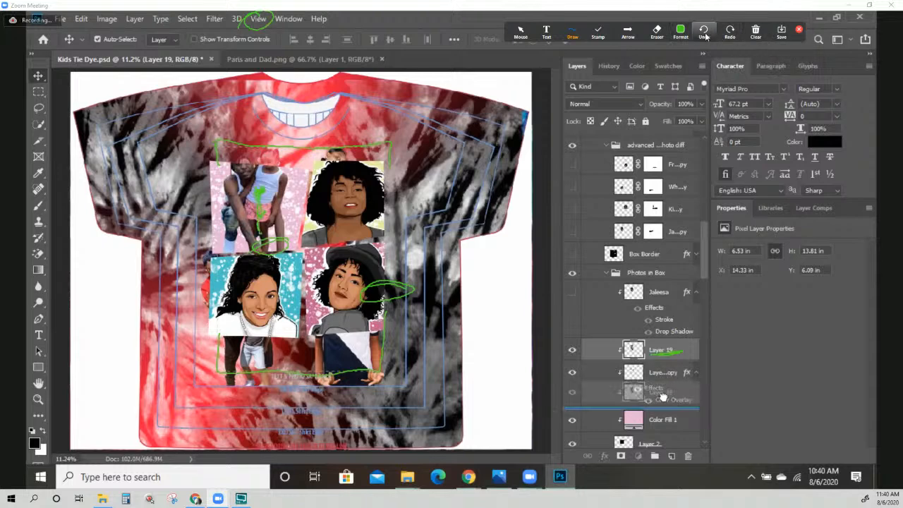
{"action": "left_click", "coordinate": [679, 32]}
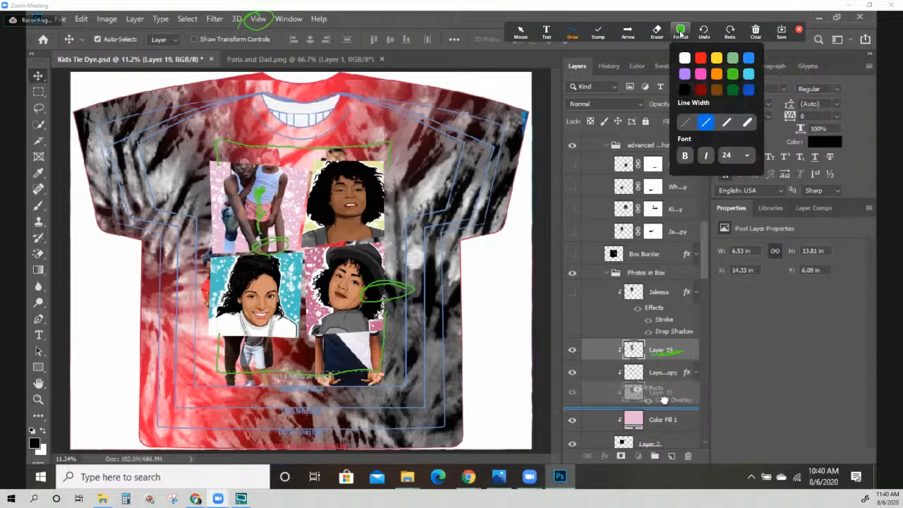
{"action": "left_click", "coordinate": [686, 60]}
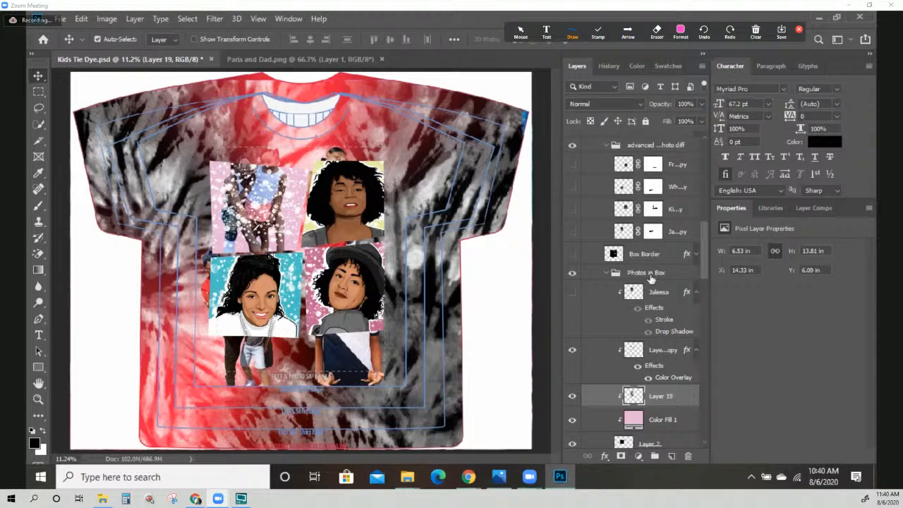
{"action": "key", "text": "ctrl+]"}
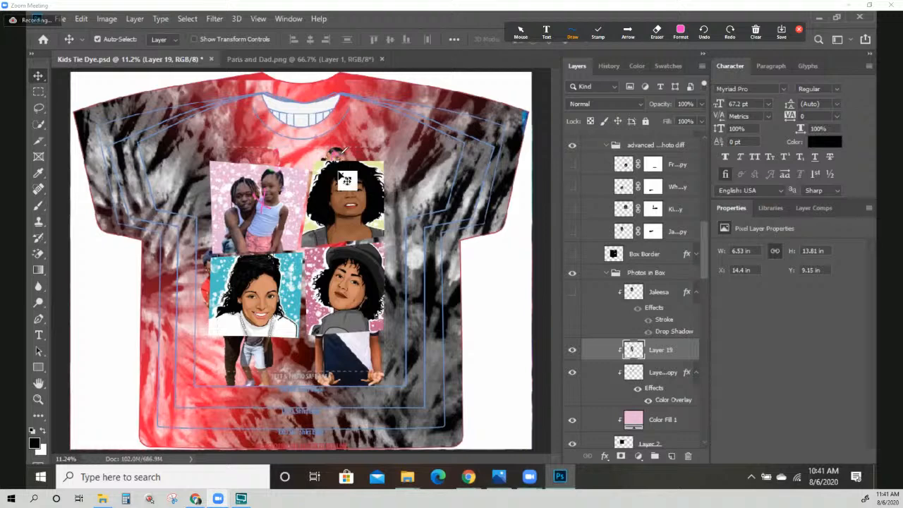
Move the three remaining family photo layers from the Tie Dye Background group to the top of Photos in Box, and clear all drawings
{"action": "right_click", "coordinate": [338, 172]}
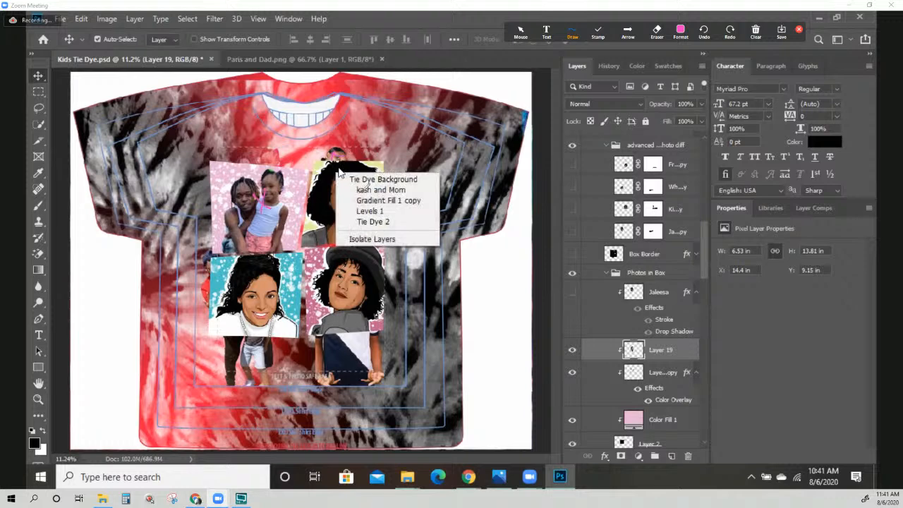
{"action": "left_click_drag", "start_coordinate": [356, 194], "coordinate": [414, 191]}
{"action": "left_click", "coordinate": [367, 191]}
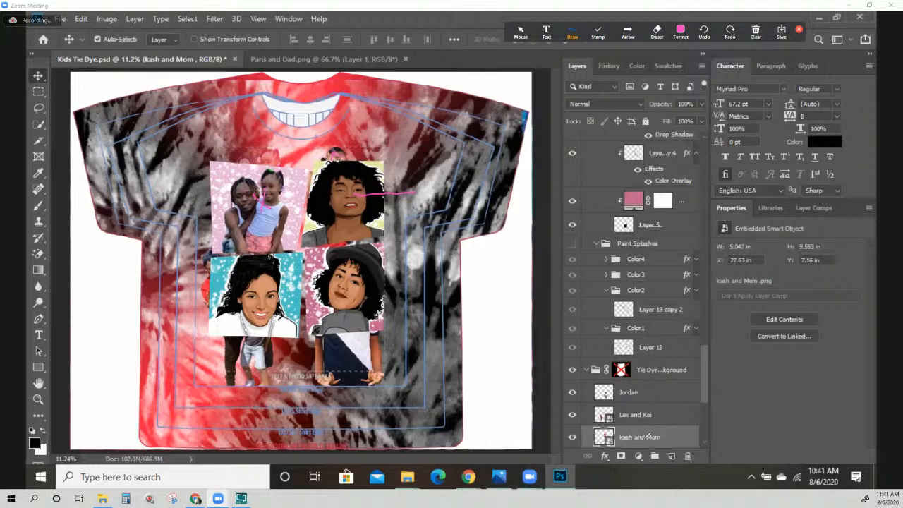
{"action": "left_click_drag", "start_coordinate": [644, 389], "coordinate": [672, 388]}
{"action": "left_click", "coordinate": [635, 395], "text": "shift"}
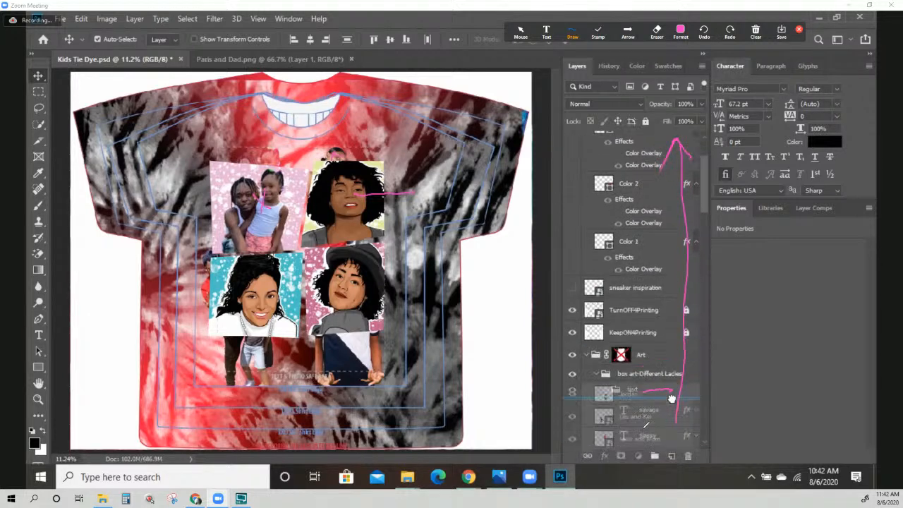
{"action": "left_click_drag", "start_coordinate": [671, 398], "coordinate": [655, 317]}
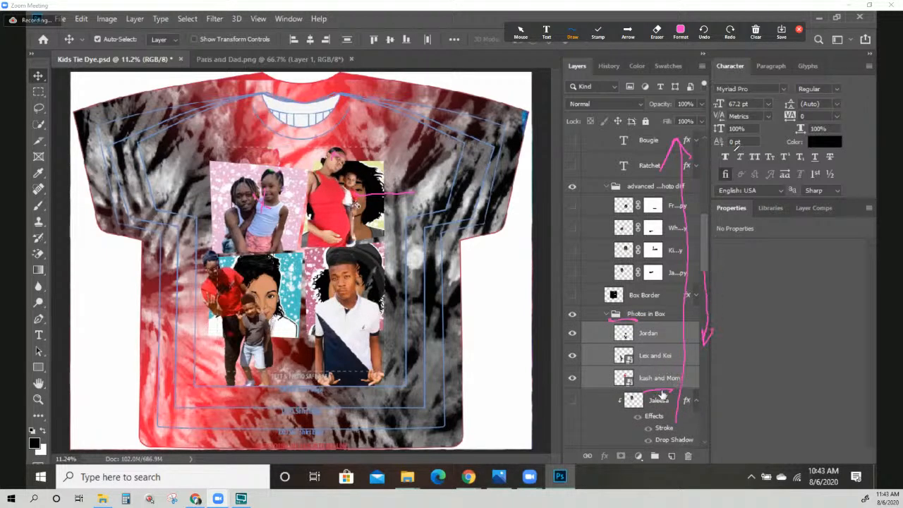
{"action": "left_click", "coordinate": [755, 32]}
{"action": "left_click", "coordinate": [765, 62]}
Move only the mother-and-child photo layer beneath the upper-right portrait illustration, clipped above its splatter layer, and hide that illustration
{"action": "scroll", "coordinate": [664, 370], "scroll_direction": "down", "scroll_amount": 4}
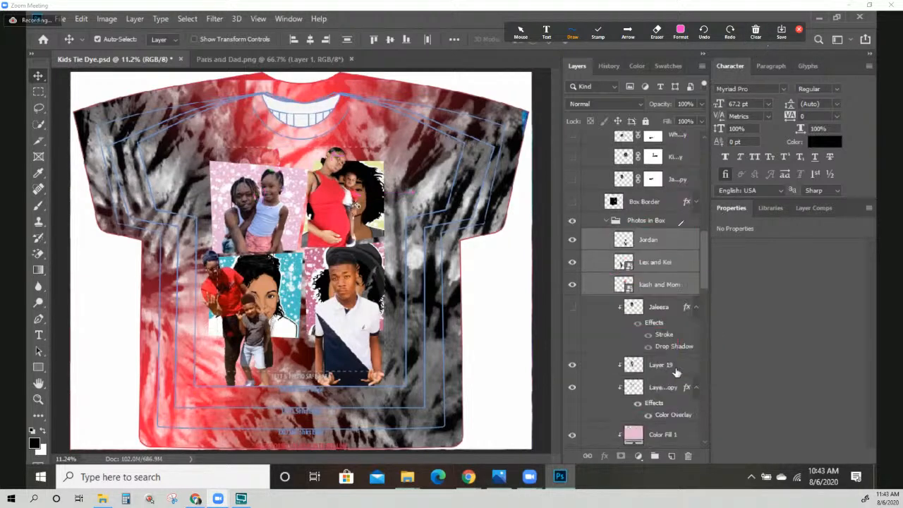
{"action": "scroll", "coordinate": [676, 366], "scroll_direction": "down", "scroll_amount": 2}
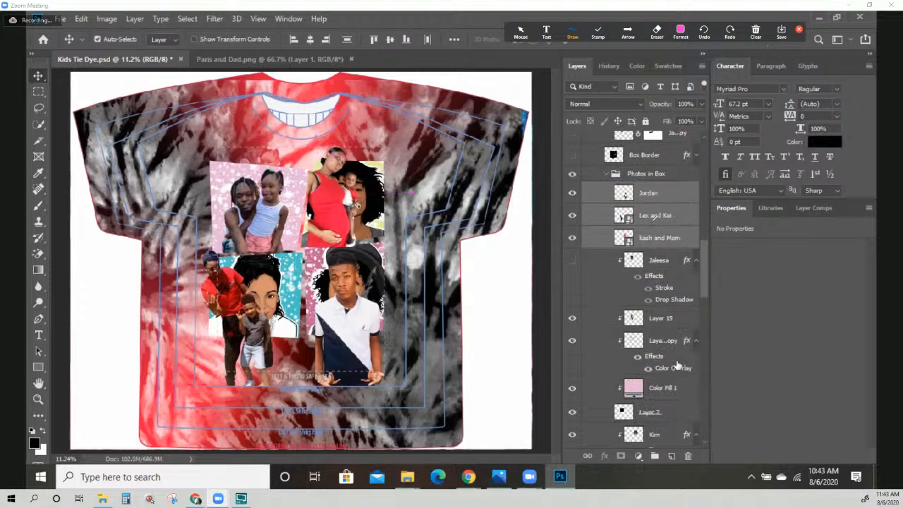
{"action": "scroll", "coordinate": [676, 366], "scroll_direction": "down", "scroll_amount": 1}
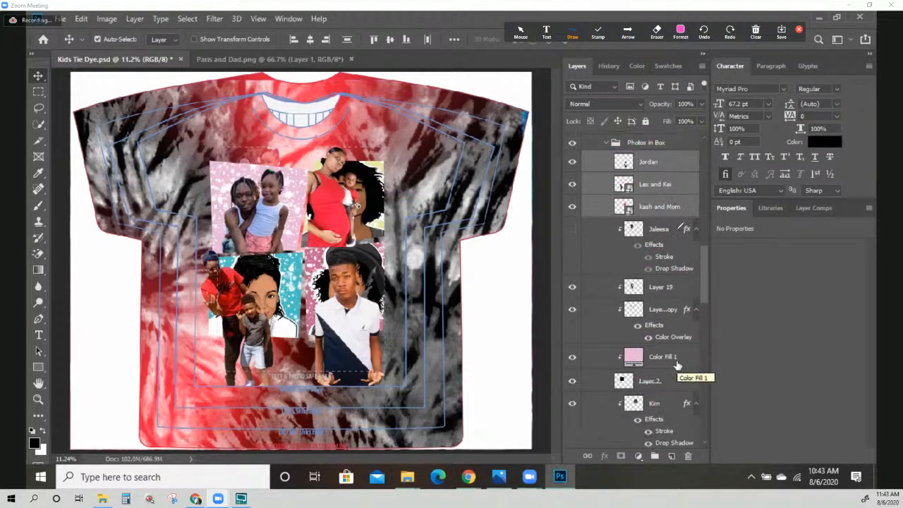
{"action": "scroll", "coordinate": [676, 365], "scroll_direction": "down", "scroll_amount": 1}
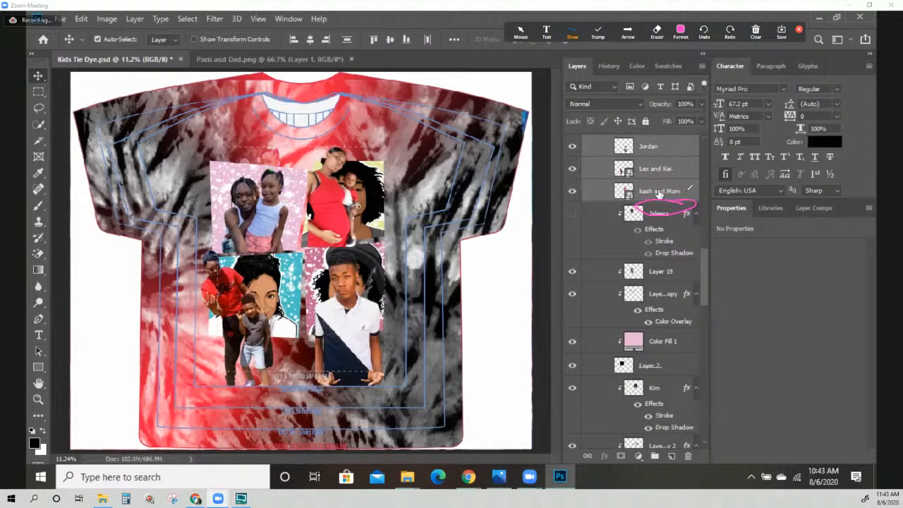
{"action": "left_click_drag", "start_coordinate": [658, 205], "coordinate": [660, 220]}
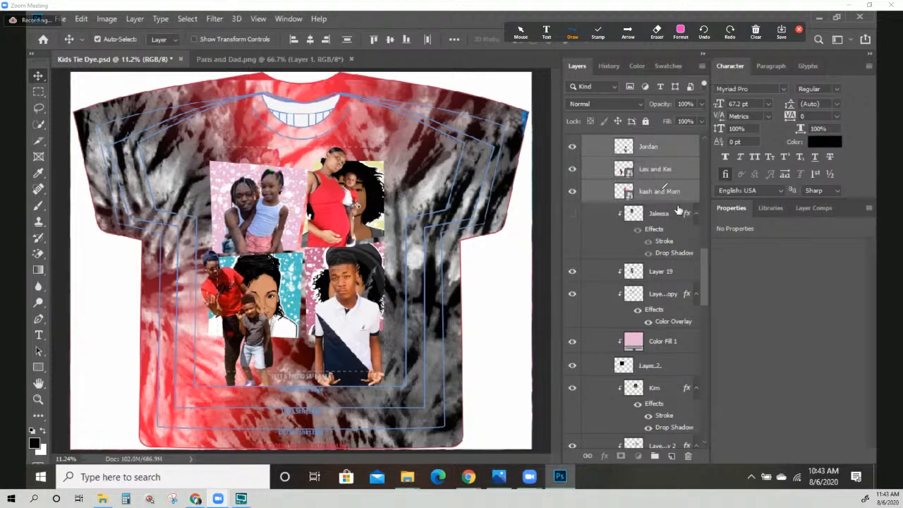
{"action": "left_click_drag", "start_coordinate": [640, 193], "coordinate": [684, 189]}
{"action": "left_click", "coordinate": [649, 196]}
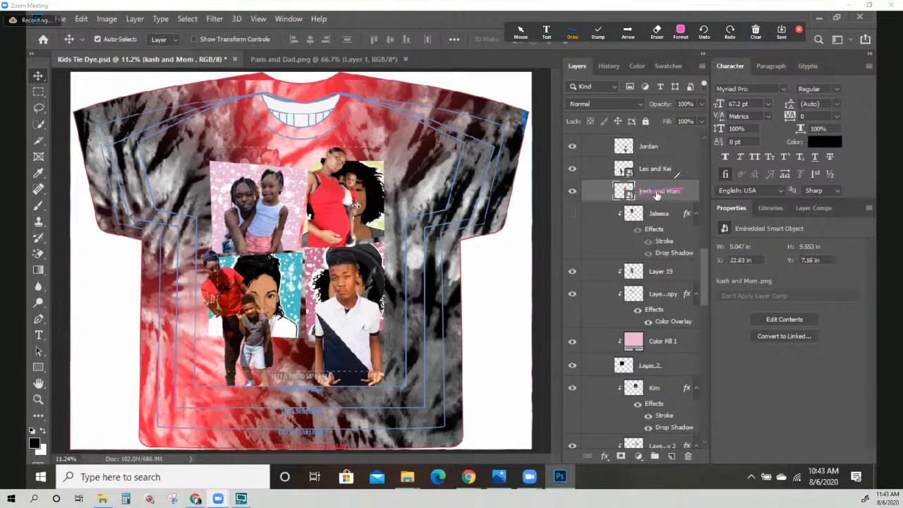
{"action": "mouse_move", "coordinate": [676, 190]}
{"action": "left_mouse_down"}
{"action": "mouse_move", "coordinate": [657, 410]}
{"action": "mouse_move", "coordinate": [650, 429]}
{"action": "mouse_move", "coordinate": [622, 431]}
{"action": "mouse_move", "coordinate": [659, 268]}
{"action": "mouse_move", "coordinate": [653, 454]}
{"action": "mouse_move", "coordinate": [660, 336]}
{"action": "left_mouse_up"}
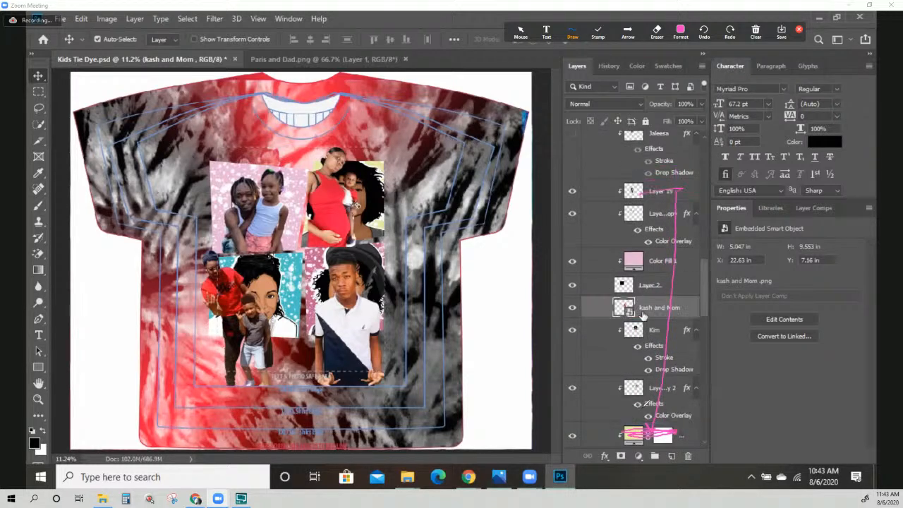
{"action": "left_click_drag", "start_coordinate": [641, 313], "coordinate": [662, 370]}
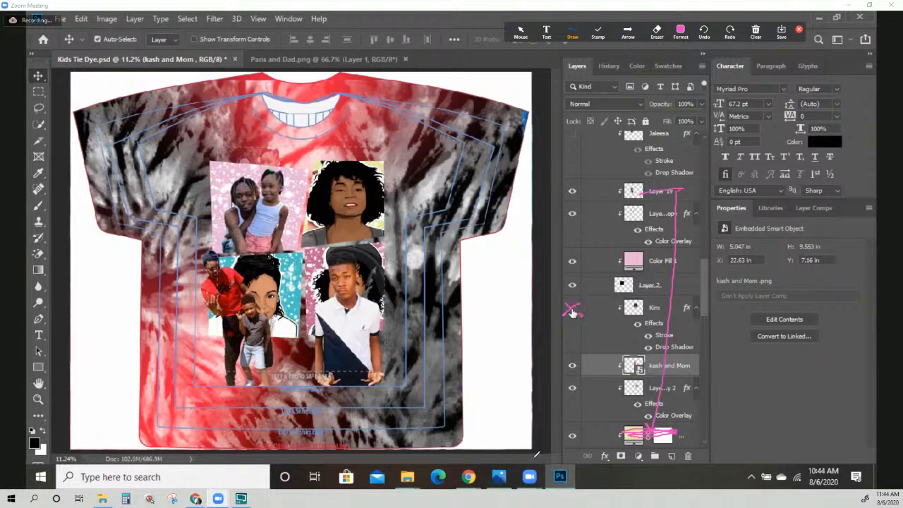
{"action": "left_click", "coordinate": [572, 310]}
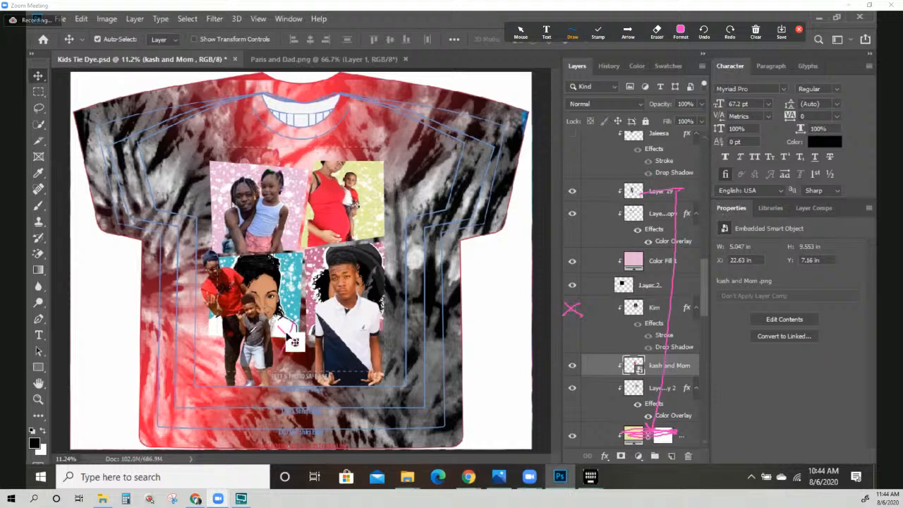
Move the man-and-boy photo layer beneath the lower-left portrait illustration, clipped above its splatter layer, with all drawings cleared
{"action": "left_click", "coordinate": [294, 342]}
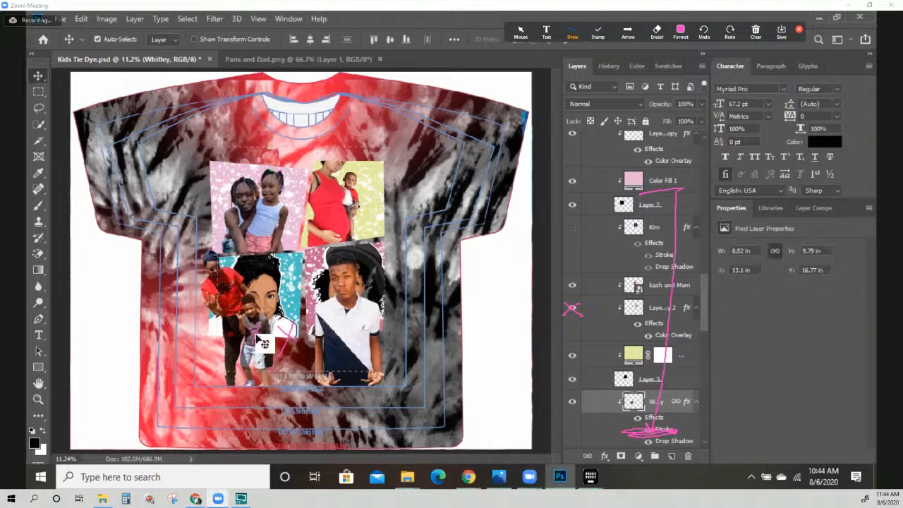
{"action": "left_click", "coordinate": [262, 344]}
{"action": "right_click", "coordinate": [259, 340]}
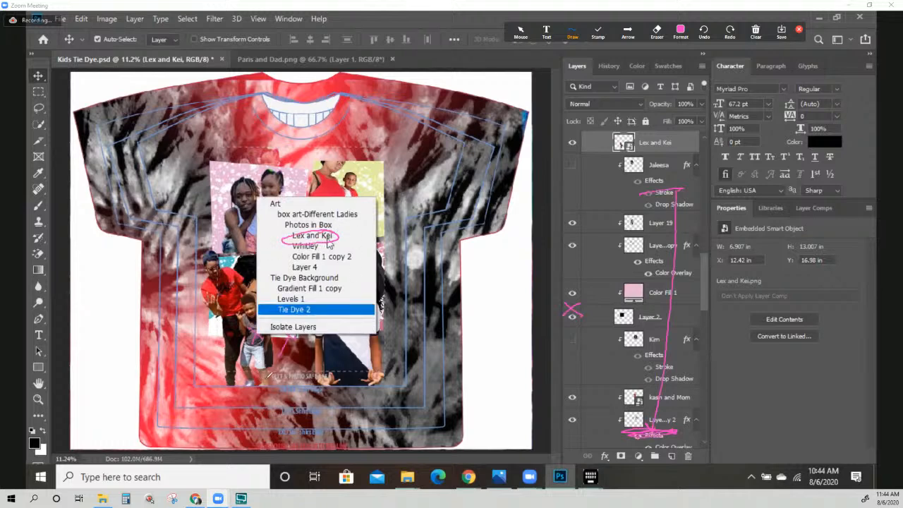
{"action": "left_click", "coordinate": [328, 240]}
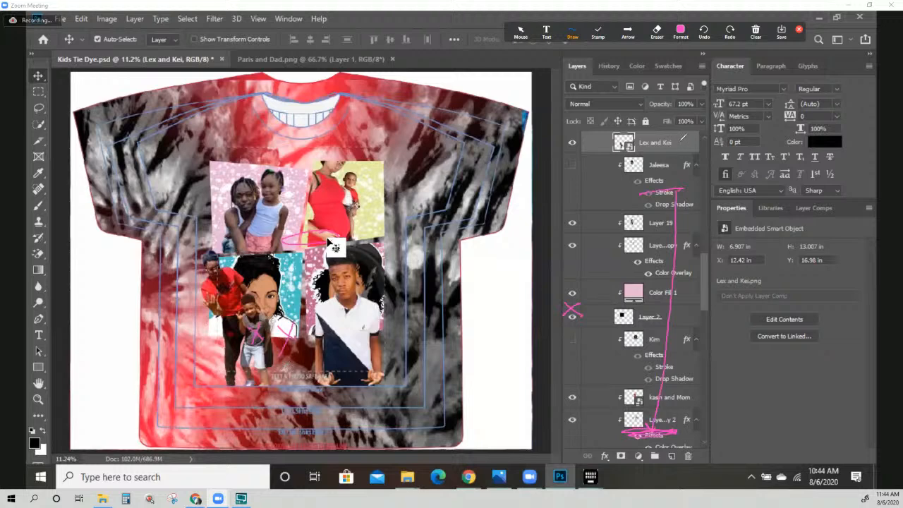
{"action": "left_click", "coordinate": [756, 31]}
{"action": "left_click", "coordinate": [763, 53]}
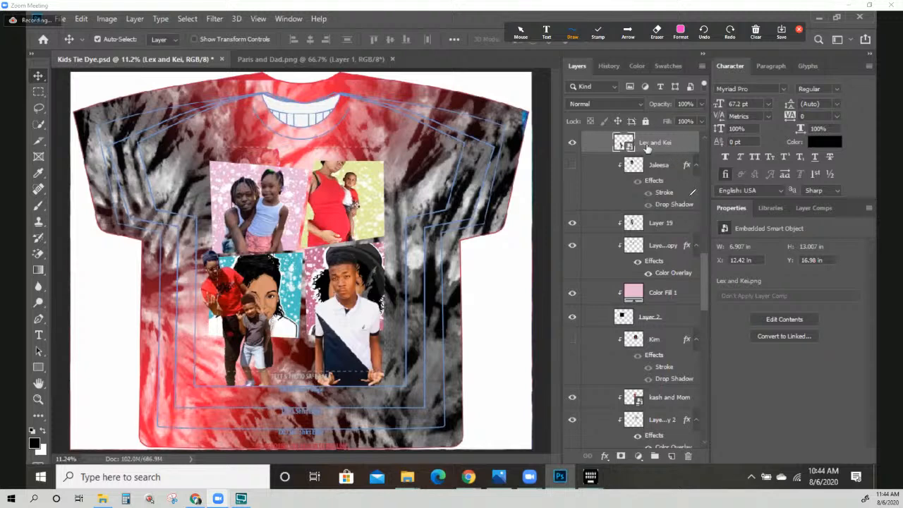
{"action": "left_click_drag", "start_coordinate": [647, 146], "coordinate": [668, 287]}
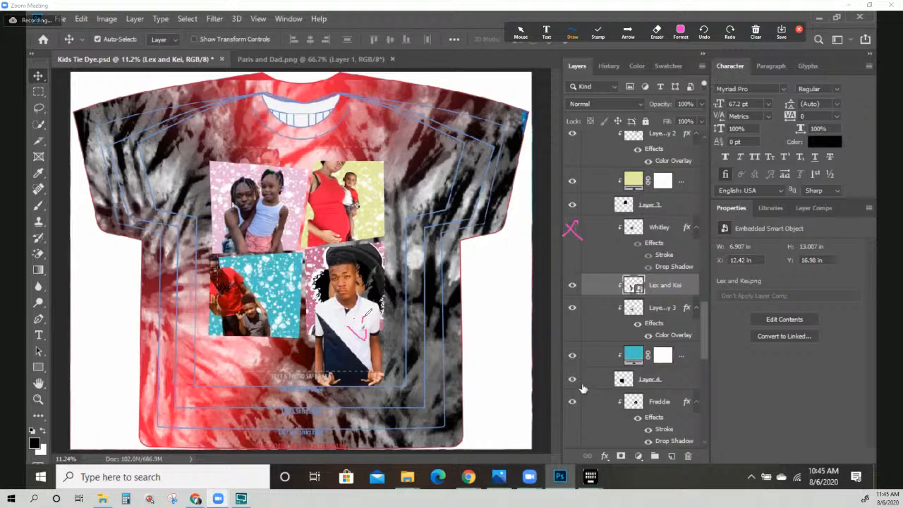
Move the young man's photo layer beneath the lower-right portrait illustration, clipped above its splatter layer
{"action": "left_click", "coordinate": [357, 331]}
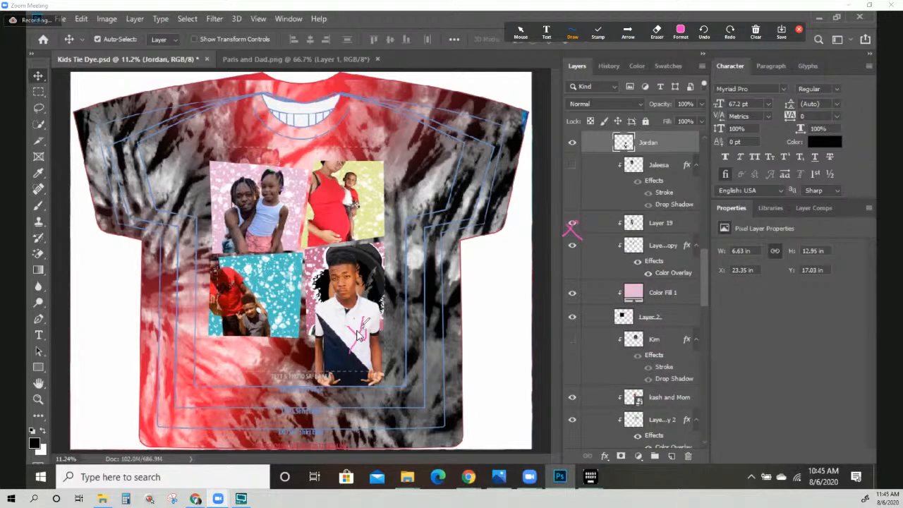
{"action": "right_click", "coordinate": [383, 274]}
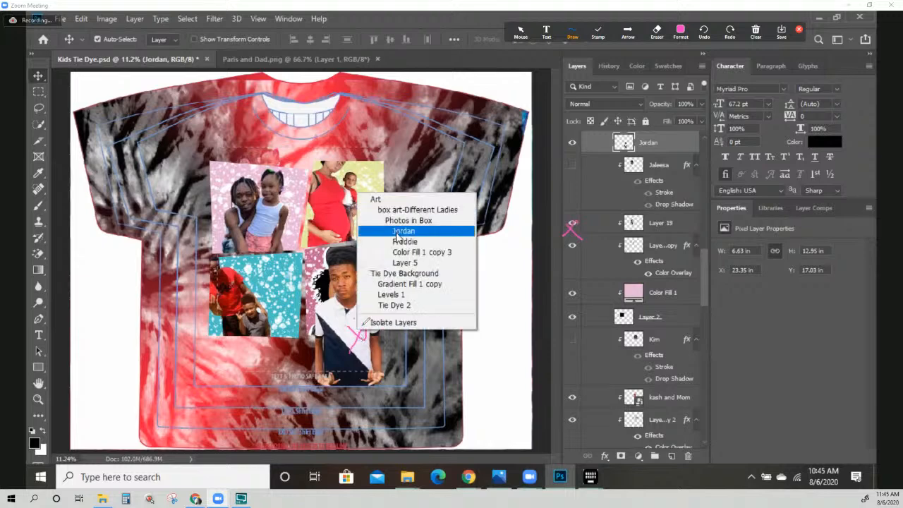
{"action": "left_click", "coordinate": [399, 231]}
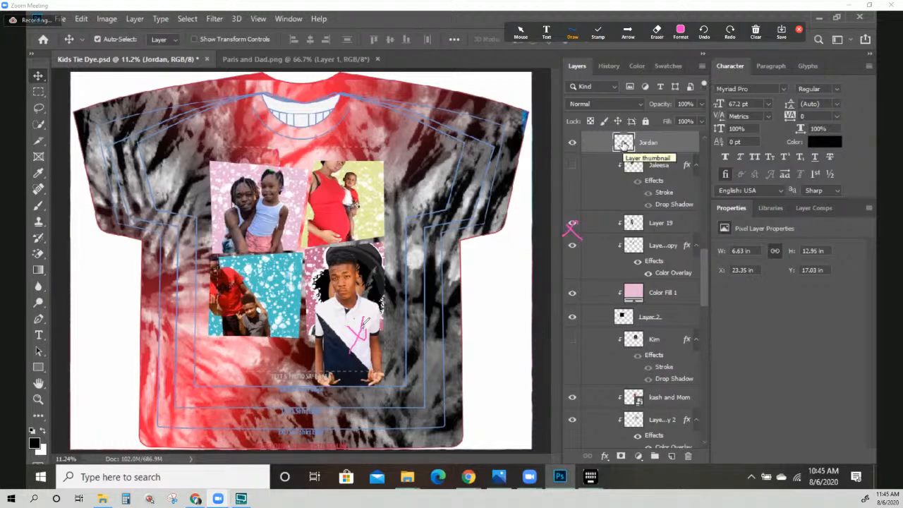
{"action": "left_click_drag", "start_coordinate": [624, 164], "coordinate": [675, 317]}
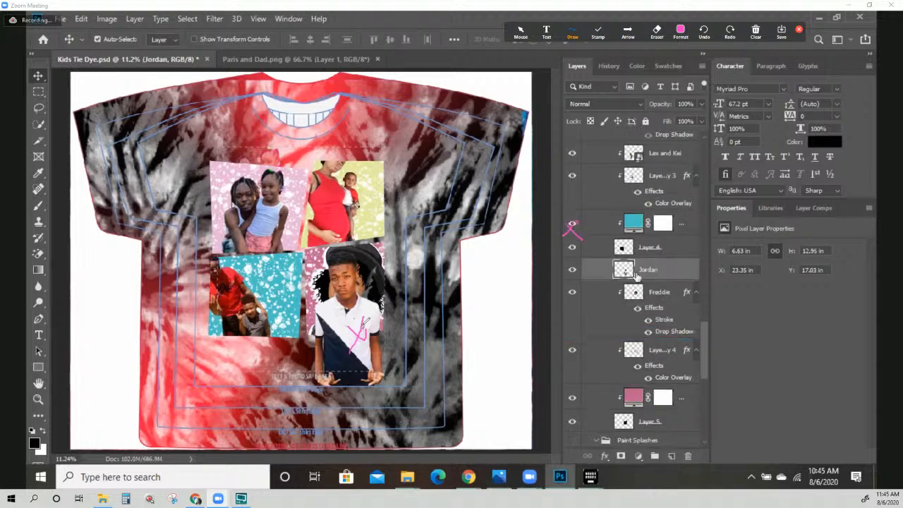
{"action": "left_click_drag", "start_coordinate": [637, 276], "coordinate": [643, 334]}
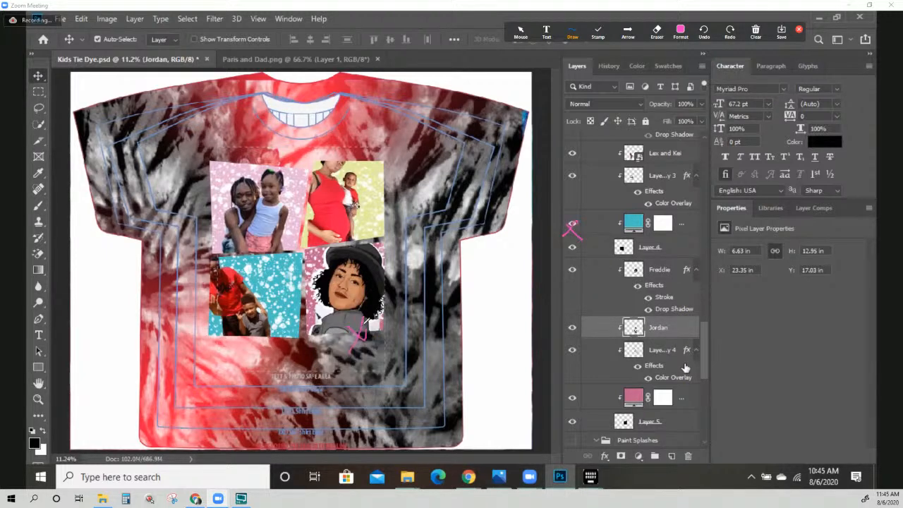
{"action": "left_click", "coordinate": [755, 32]}
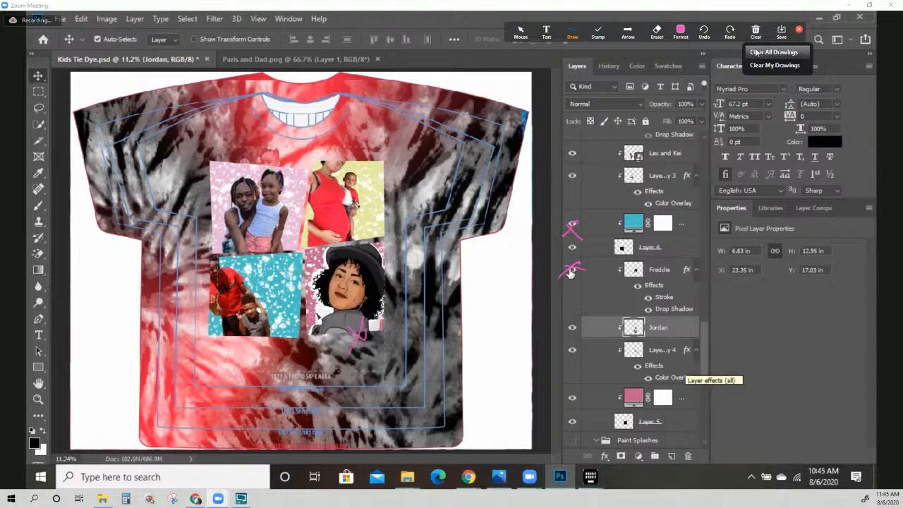
Hide the lower-right portrait illustration above the young man's photo, and clear all drawings from the canvas
{"action": "left_click", "coordinate": [756, 50]}
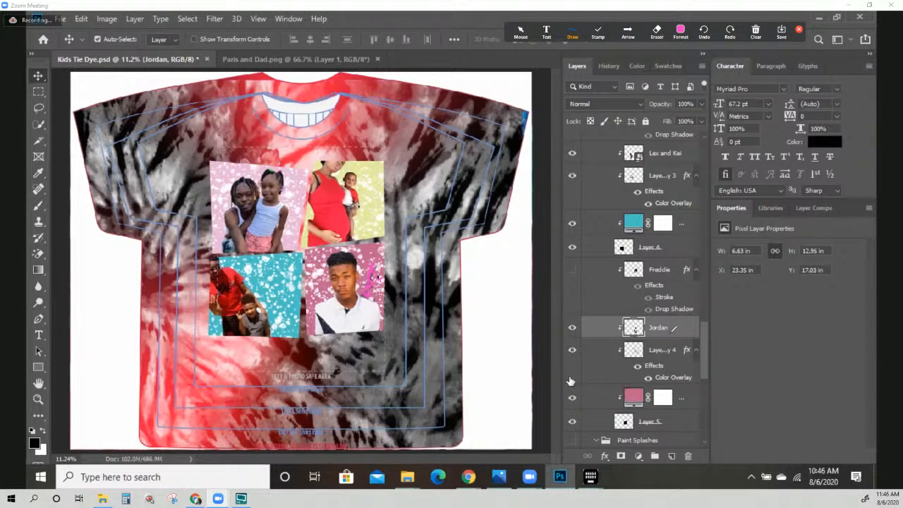
{"action": "key", "text": "ctrl+plus"}
{"action": "key", "text": "ctrl+plus"}
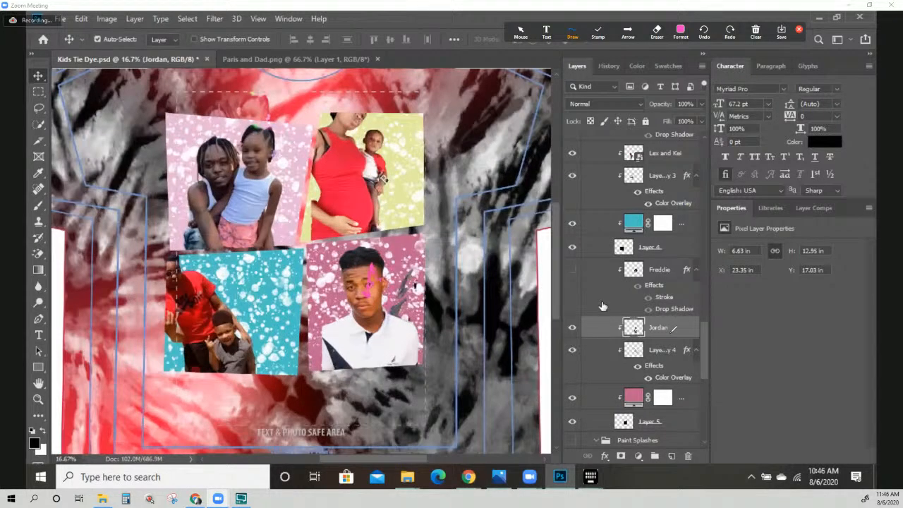
{"action": "left_click", "coordinate": [759, 34]}
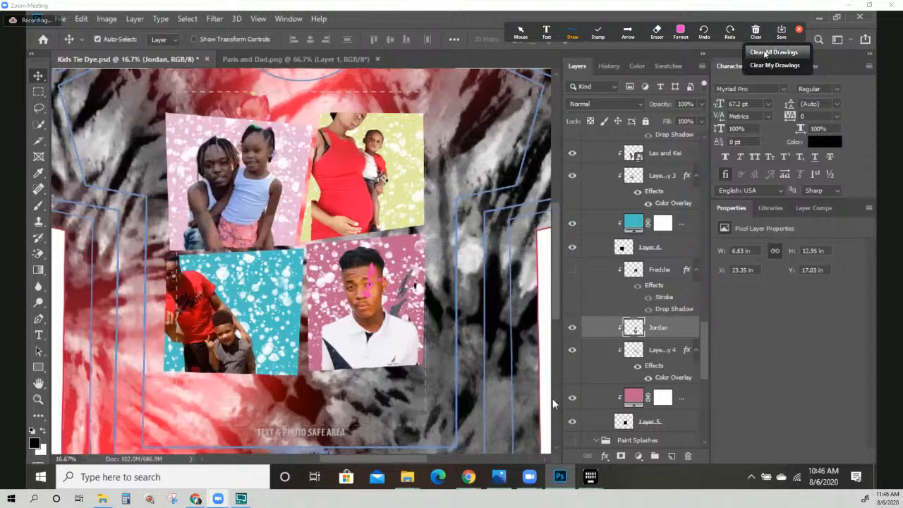
{"action": "left_click", "coordinate": [762, 52]}
{"action": "left_click", "coordinate": [757, 34]}
{"action": "left_click", "coordinate": [763, 52]}
{"action": "left_click", "coordinate": [758, 33]}
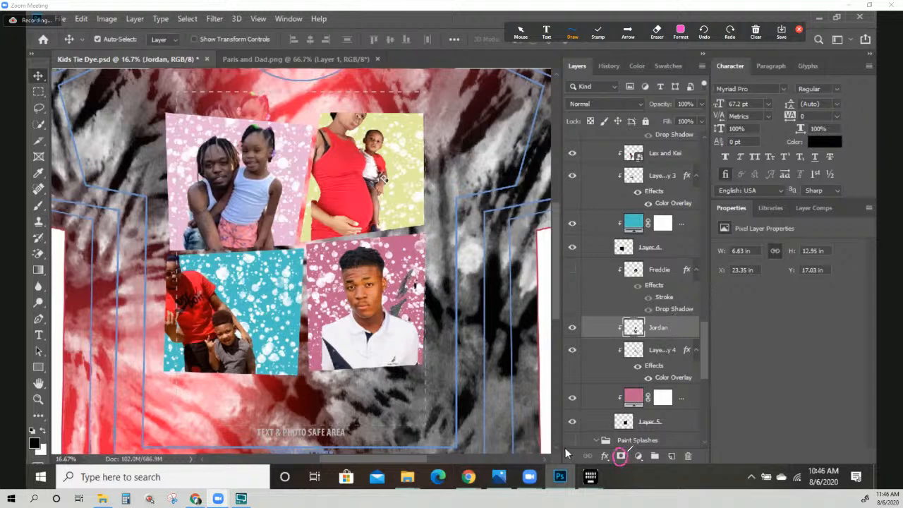
Add a layer mask to the young man's photo layer, and ready the Brush with black as the foreground colour
{"action": "left_click", "coordinate": [620, 457]}
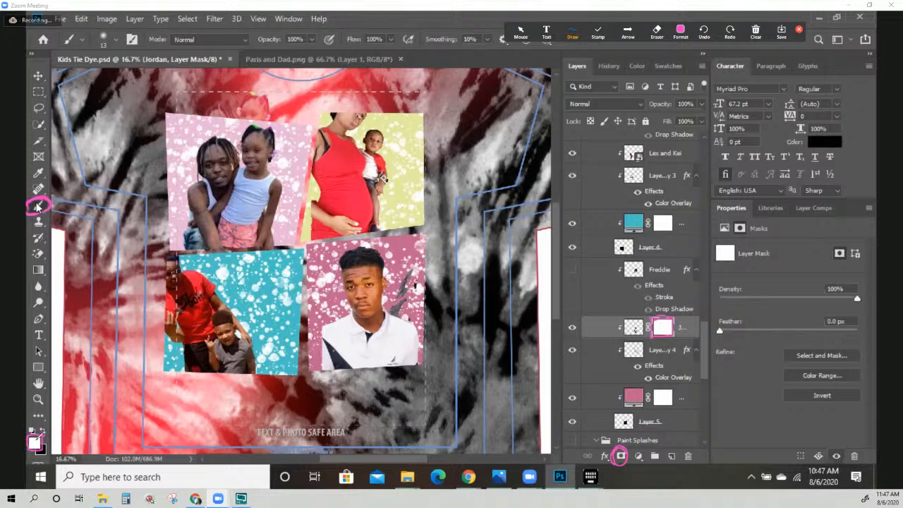
{"action": "mouse_move", "coordinate": [47, 425]}
{"action": "left_mouse_down"}
{"action": "mouse_move", "coordinate": [43, 436]}
{"action": "mouse_move", "coordinate": [52, 429]}
{"action": "left_mouse_up"}
{"action": "left_click", "coordinate": [44, 430]}
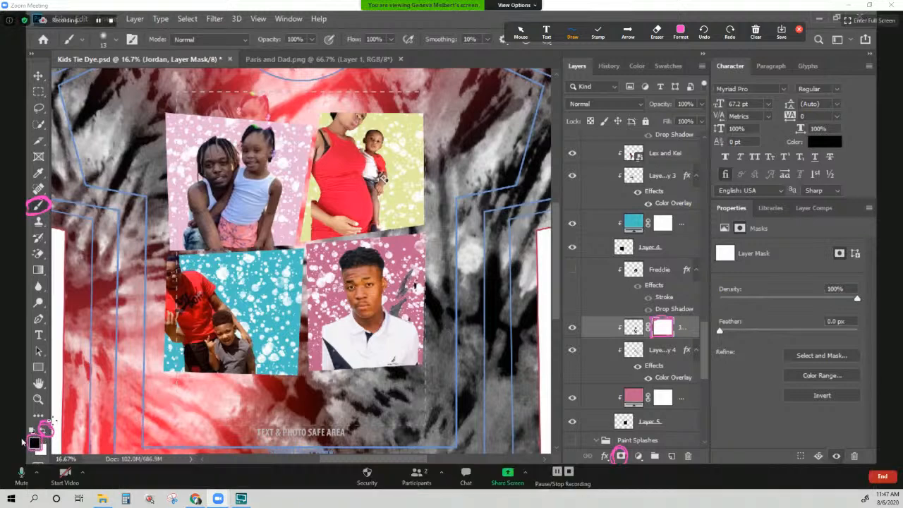
{"action": "left_click_drag", "start_coordinate": [35, 424], "coordinate": [36, 424]}
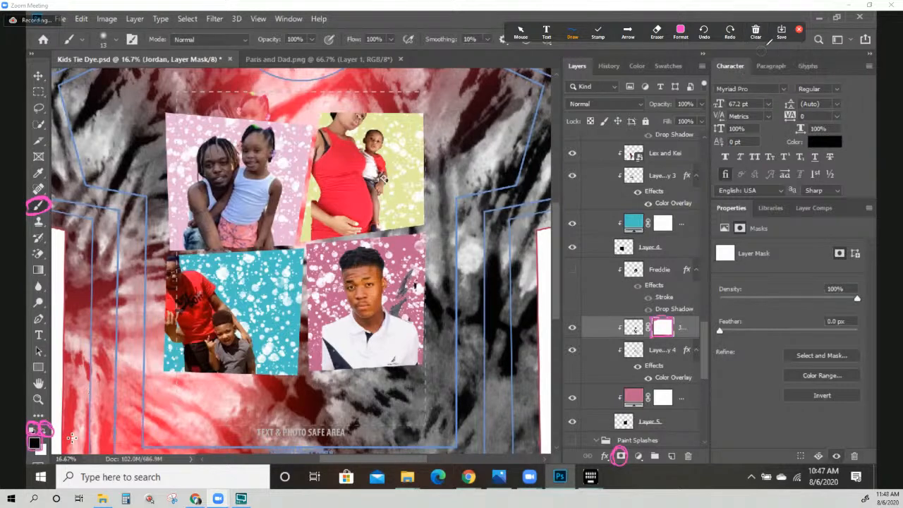
{"action": "left_click", "coordinate": [755, 34]}
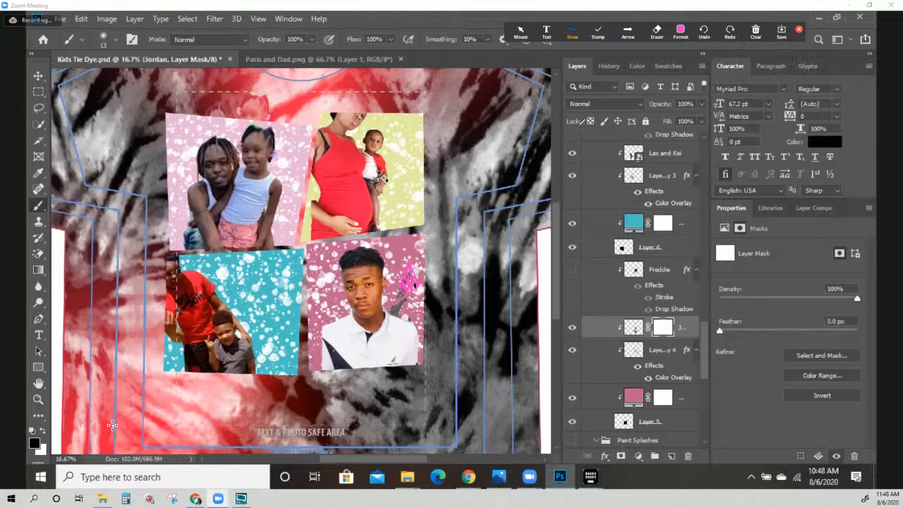
Set the brush size to 200 px and mask out the dark remnant beside the young man's head
{"action": "mouse_move", "coordinate": [755, 32]}
{"action": "left_click", "coordinate": [773, 52]}
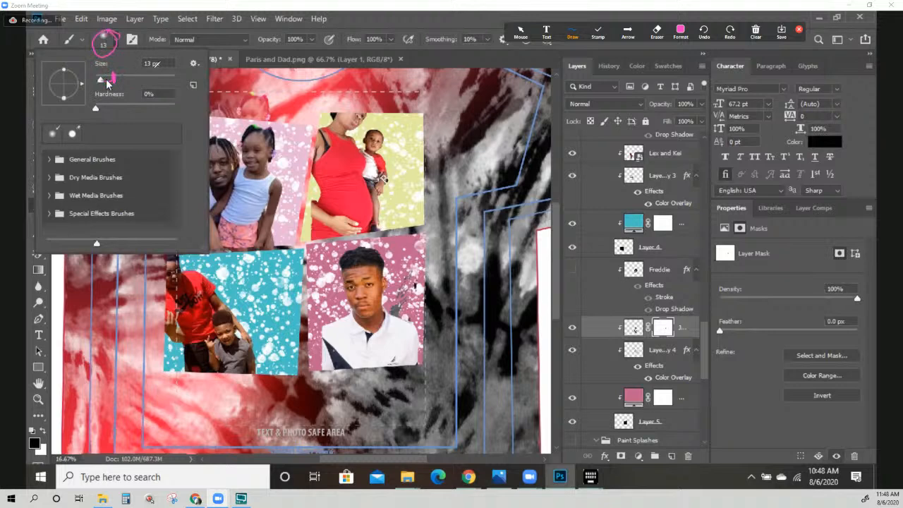
{"action": "left_click_drag", "start_coordinate": [104, 82], "coordinate": [115, 83]}
{"action": "type", "text": "200"}
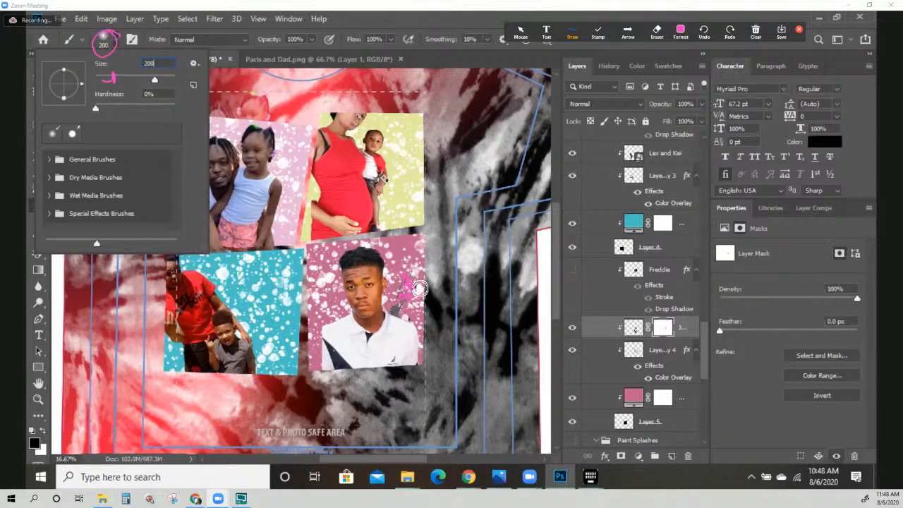
{"action": "mouse_move", "coordinate": [756, 32]}
{"action": "left_click", "coordinate": [400, 296]}
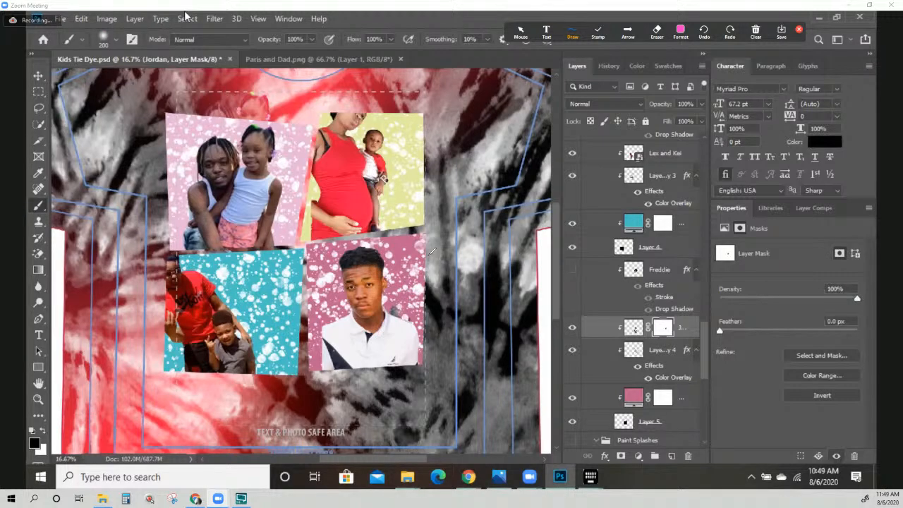
Change the annotation colour to dark green, and outline the grey smudge above the young man's shoulder with Pen tool points
{"action": "key", "text": "ctrl+plus"}
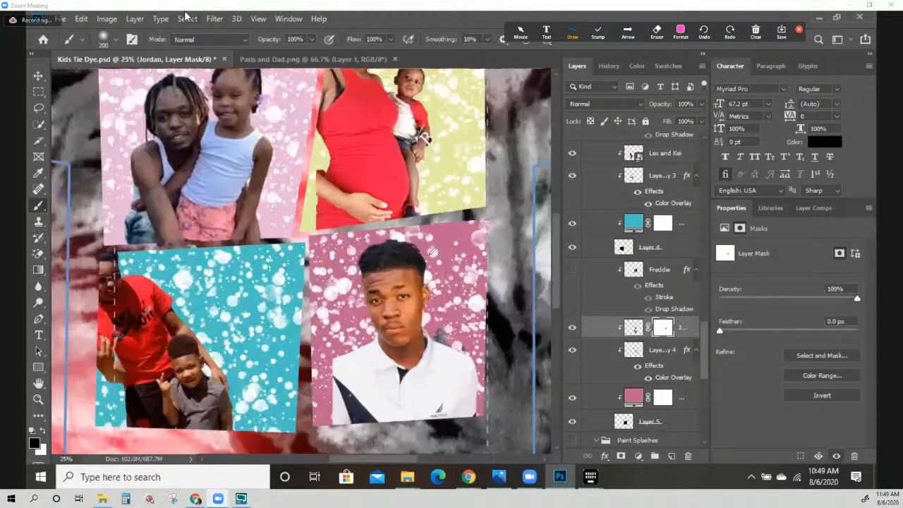
{"action": "key", "text": "ctrl+plus"}
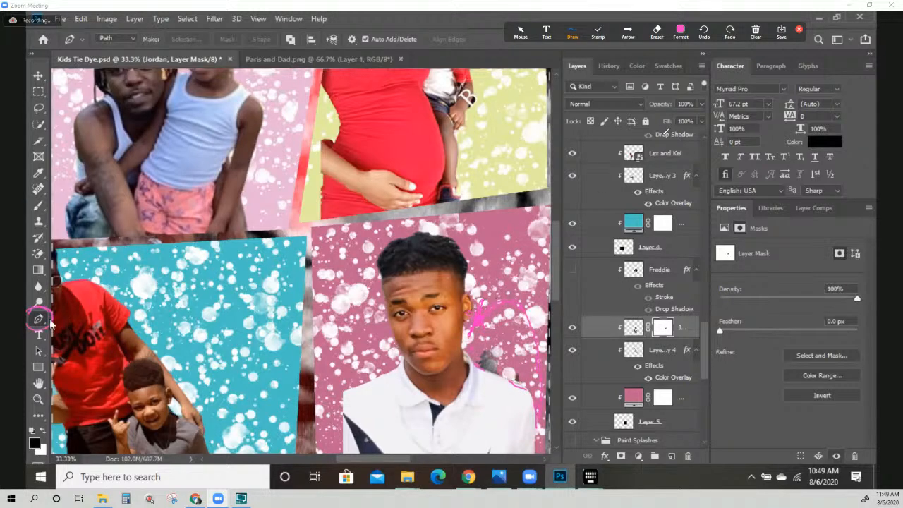
{"action": "left_click", "coordinate": [683, 34]}
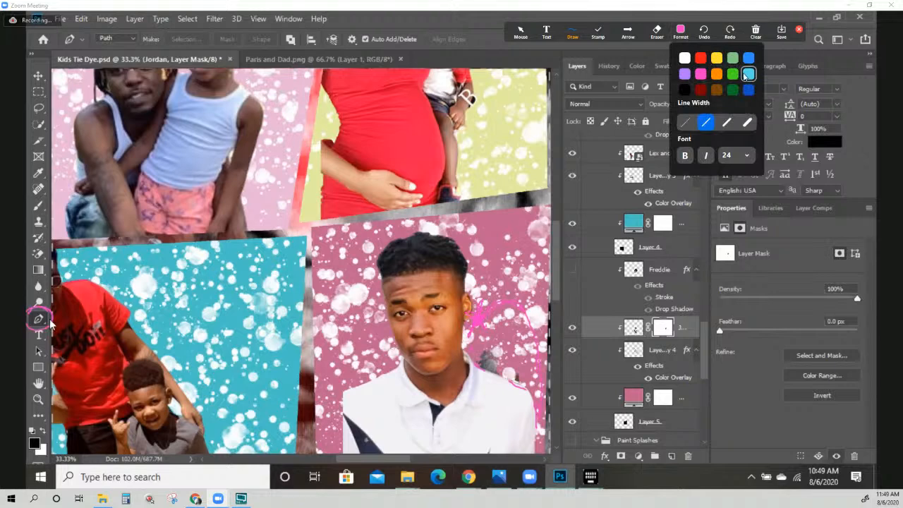
{"action": "left_click", "coordinate": [732, 90]}
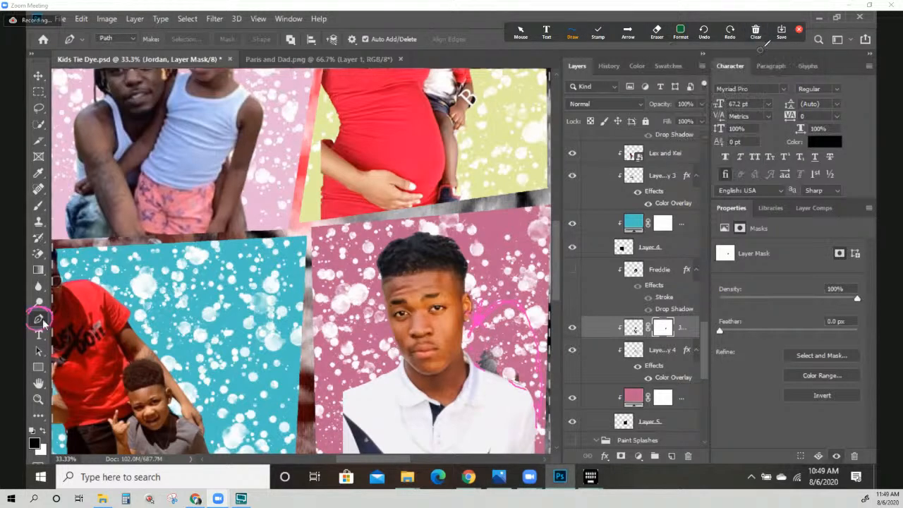
{"action": "mouse_move", "coordinate": [473, 307]}
{"action": "left_mouse_down"}
{"action": "mouse_move", "coordinate": [485, 325]}
{"action": "mouse_move", "coordinate": [482, 306]}
{"action": "left_mouse_up"}
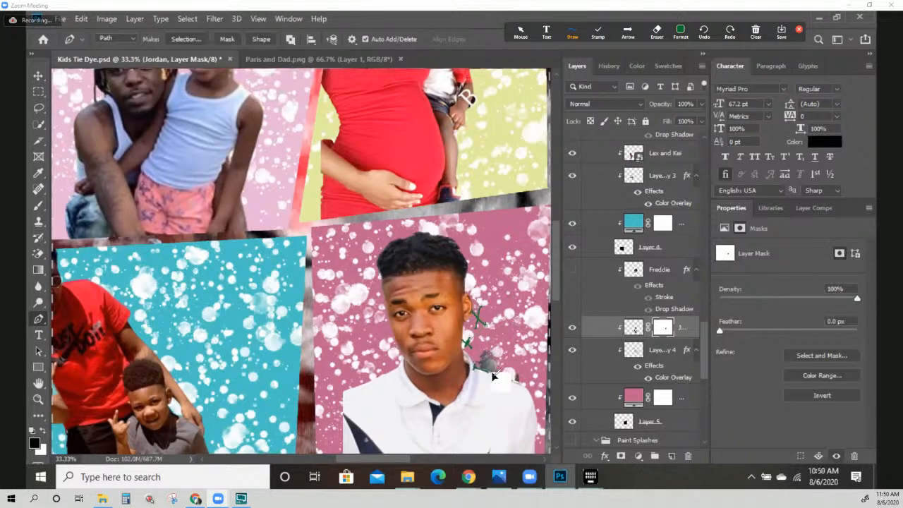
{"action": "left_click_drag", "start_coordinate": [496, 373], "coordinate": [500, 374]}
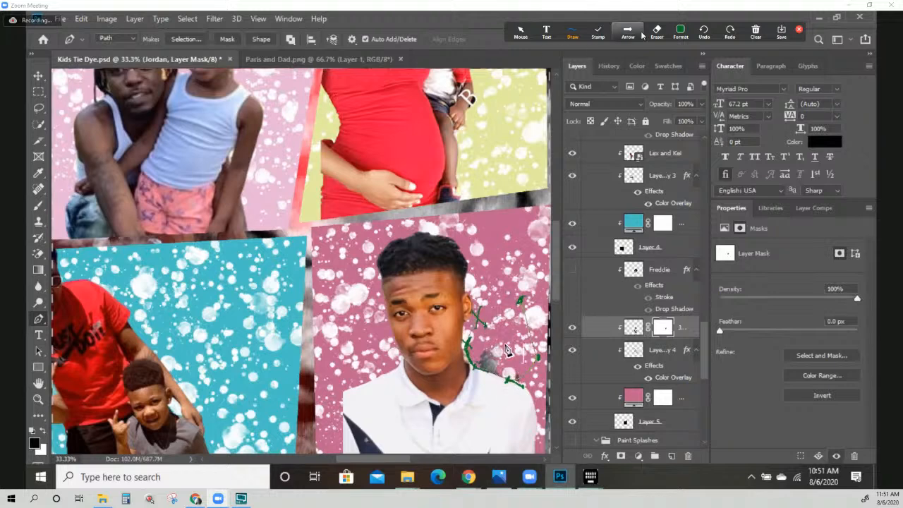
Clear all drawings, and mark the starting point near the ear for closing the path around the smudge
{"action": "left_click", "coordinate": [756, 32]}
{"action": "left_click", "coordinate": [762, 56]}
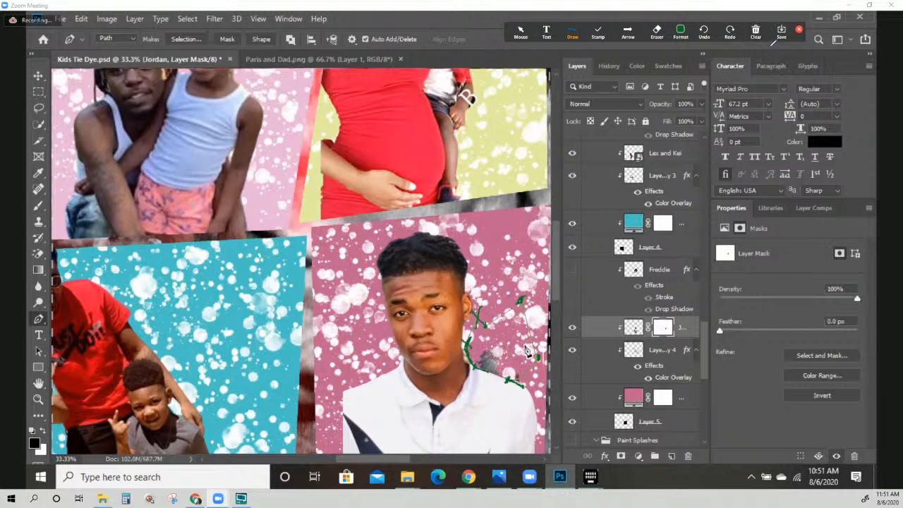
{"action": "left_click", "coordinate": [757, 33]}
{"action": "left_click", "coordinate": [763, 51]}
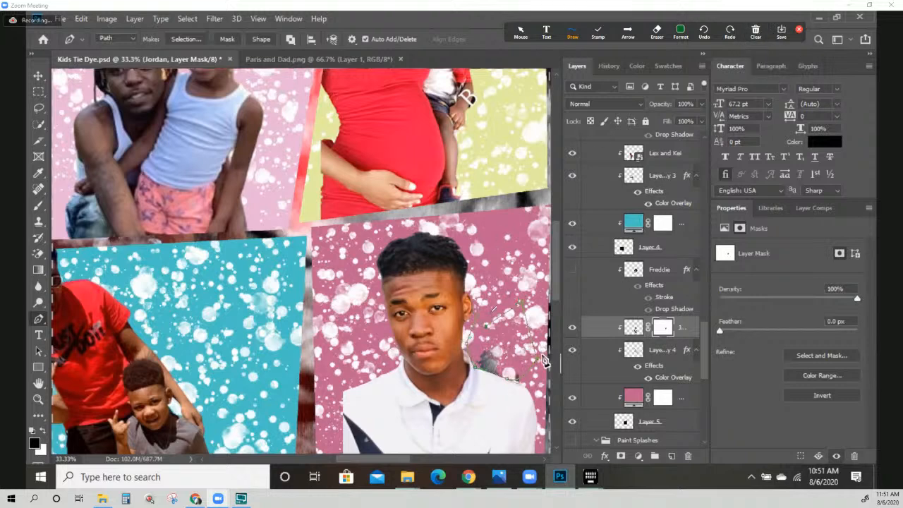
{"action": "left_click", "coordinate": [477, 318]}
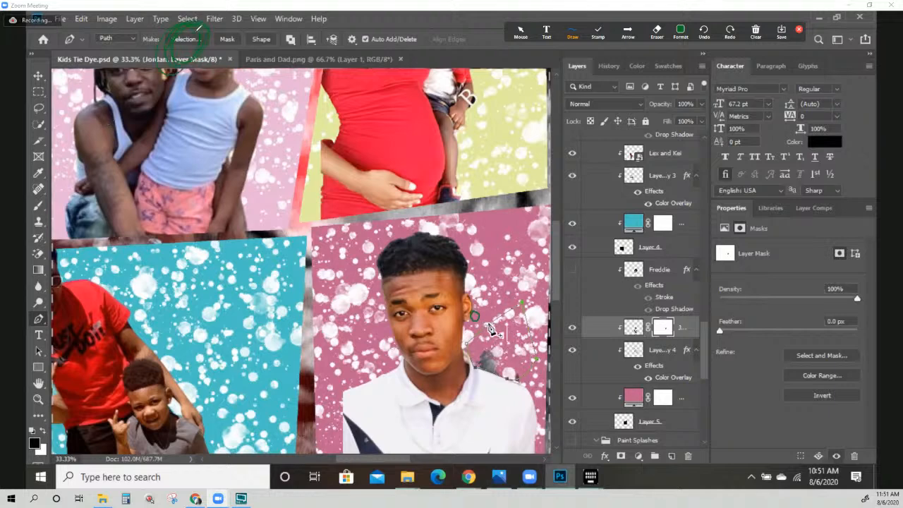
Switch the annotation colour back to pink, clear the drawings, and turn the path into a selection with a 1-pixel feather
{"action": "left_click", "coordinate": [680, 29]}
{"action": "left_click", "coordinate": [702, 79]}
{"action": "left_click", "coordinate": [755, 28]}
{"action": "left_click", "coordinate": [182, 39]}
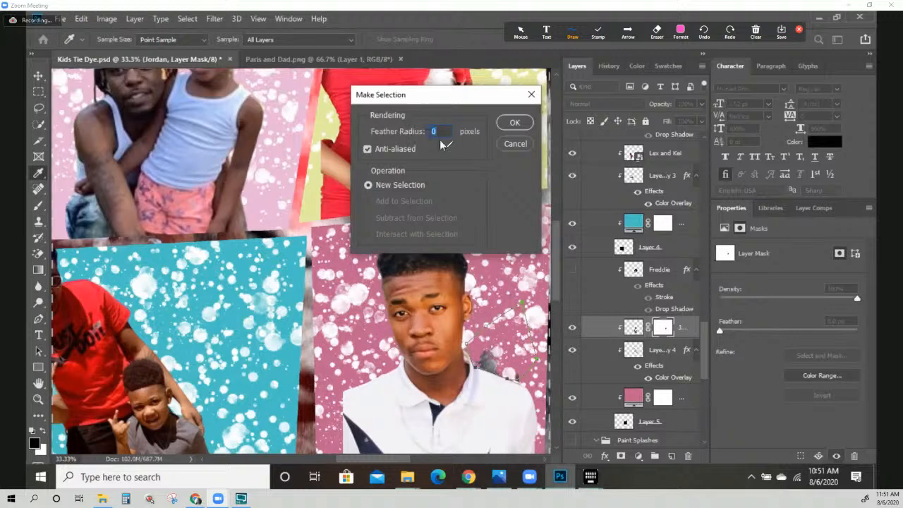
{"action": "type", "text": "1"}
{"action": "key", "text": "Return"}
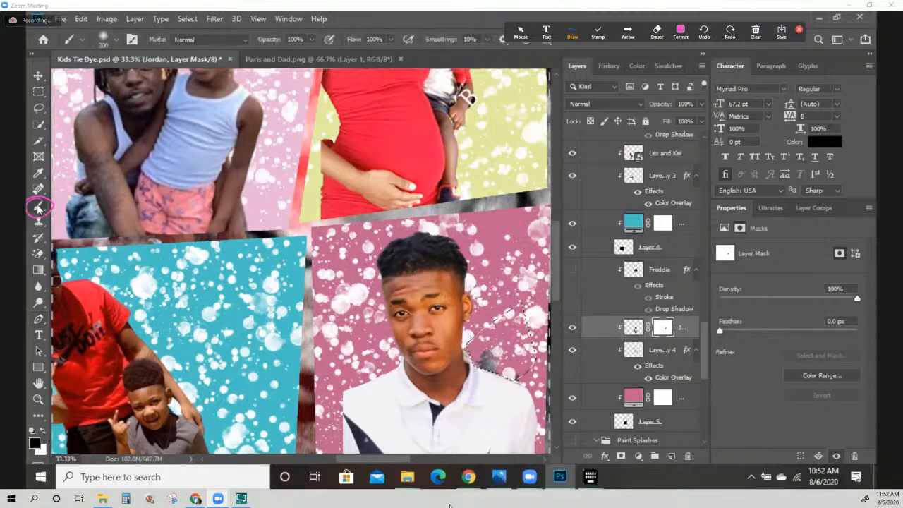
Paint black on the layer mask inside the selection to hide the smudge above the shoulder, and deselect
{"action": "mouse_move", "coordinate": [496, 345]}
{"action": "left_mouse_down"}
{"action": "mouse_move", "coordinate": [477, 368]}
{"action": "mouse_move", "coordinate": [509, 387]}
{"action": "mouse_move", "coordinate": [480, 373]}
{"action": "left_mouse_up"}
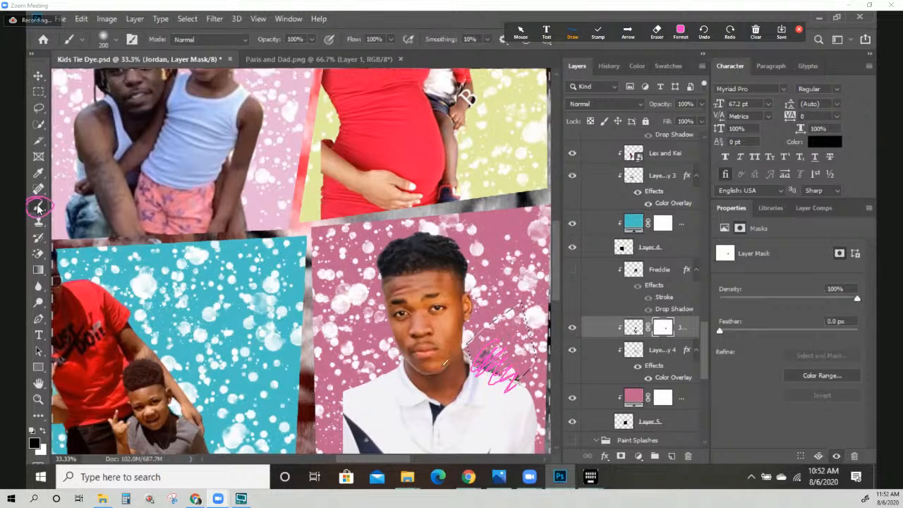
{"action": "left_click", "coordinate": [756, 32]}
{"action": "left_click", "coordinate": [762, 49]}
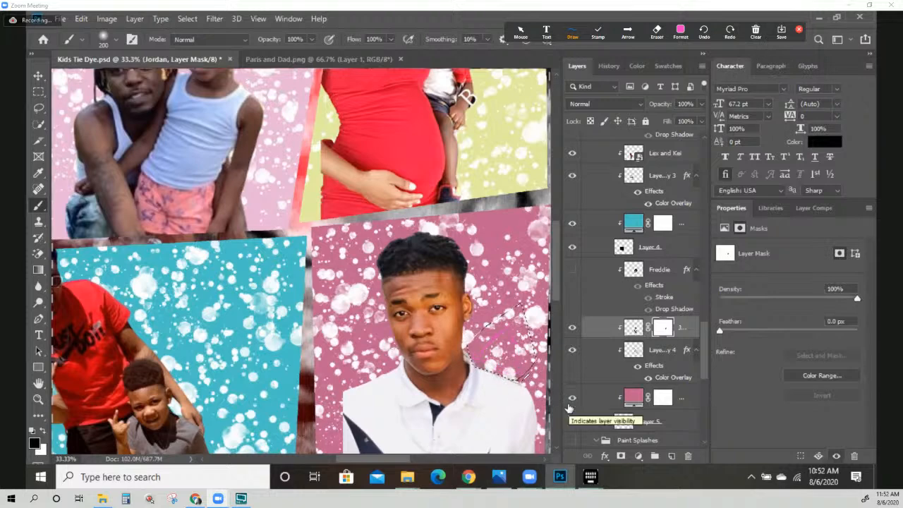
{"action": "mouse_move", "coordinate": [481, 359]}
{"action": "left_mouse_down"}
{"action": "mouse_move", "coordinate": [485, 371]}
{"action": "mouse_move", "coordinate": [502, 350]}
{"action": "left_mouse_up"}
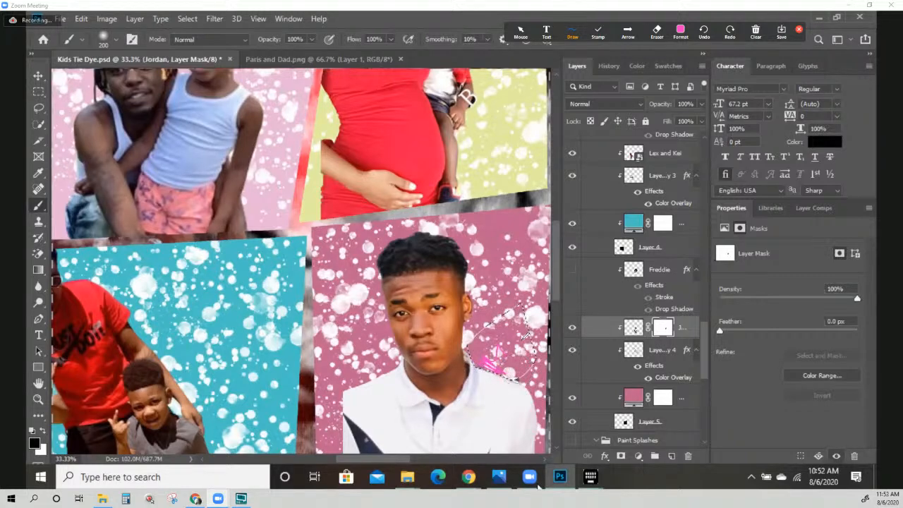
{"action": "mouse_move", "coordinate": [536, 483]}
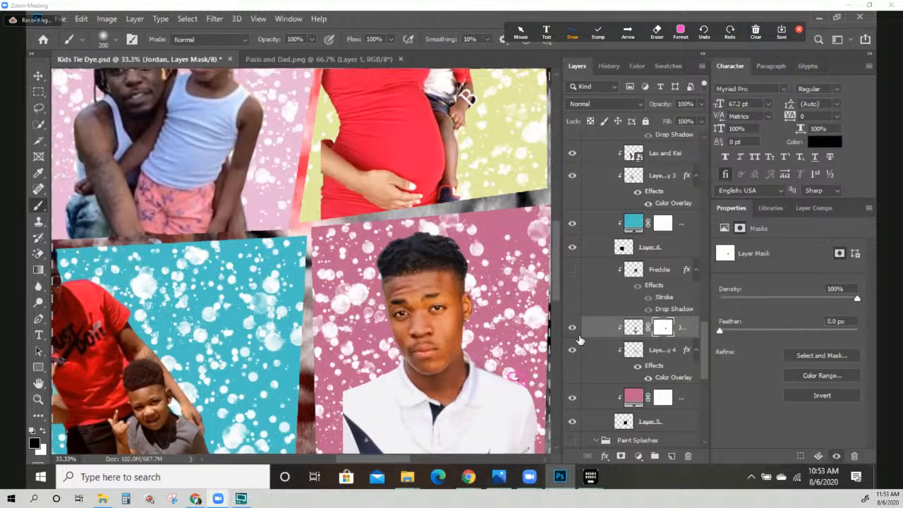
{"action": "key", "text": "ctrl+0"}
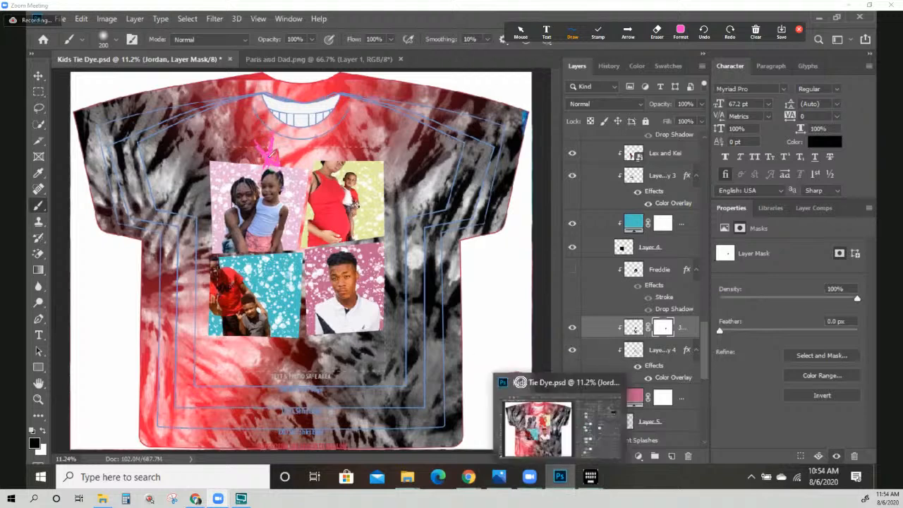
{"action": "right_click", "coordinate": [521, 379]}
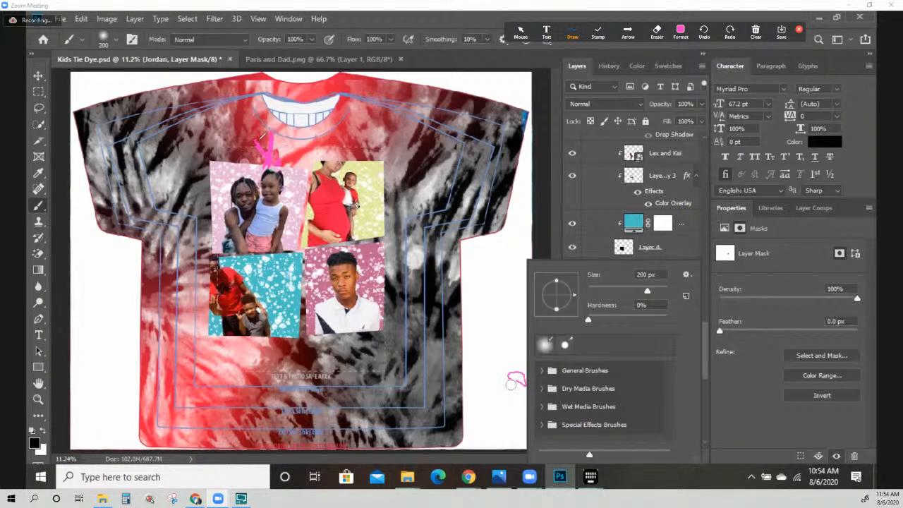
{"action": "left_click", "coordinate": [680, 32]}
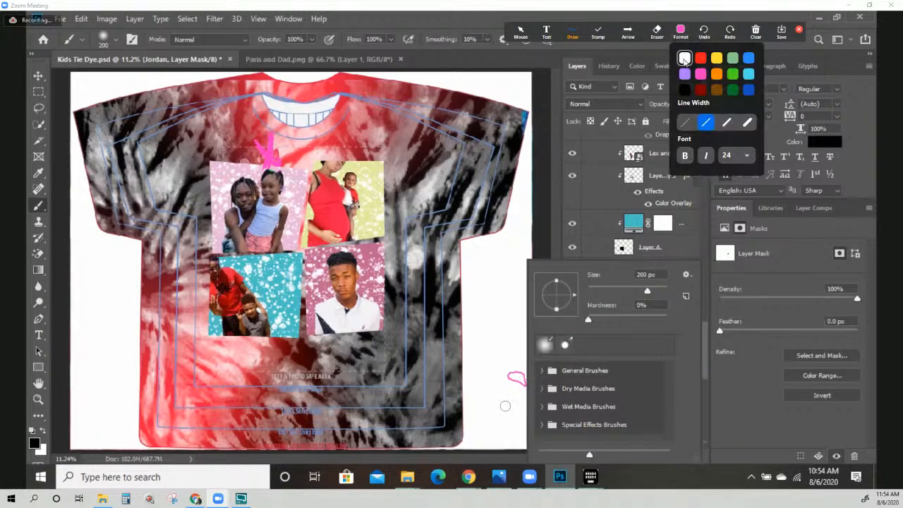
{"action": "left_click", "coordinate": [681, 31]}
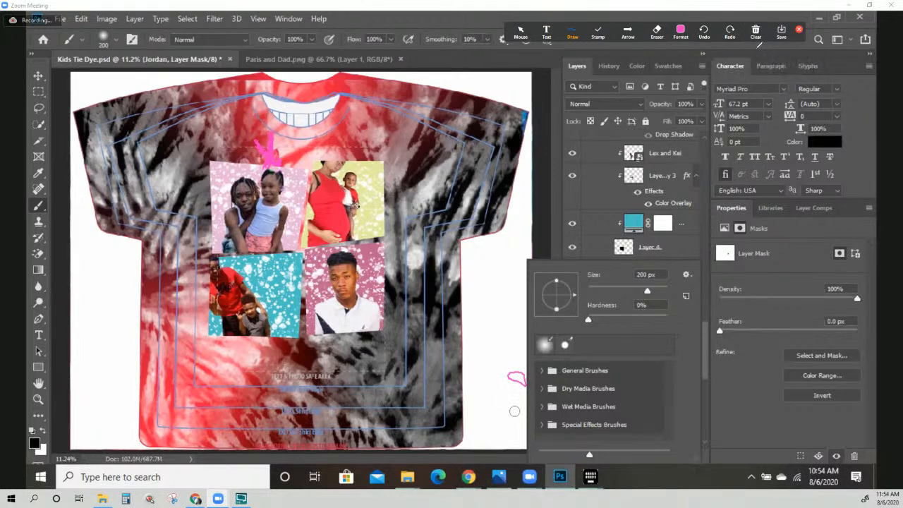
{"action": "left_click", "coordinate": [686, 36]}
{"action": "left_click", "coordinate": [684, 34]}
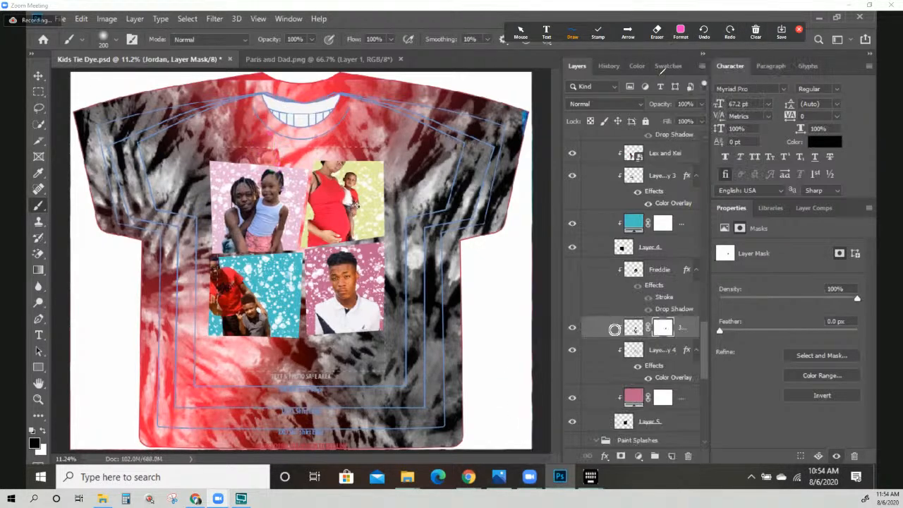
Draw pink arrows pointing at the area just above the upper-left father-and-daughter photo
{"action": "left_click_drag", "start_coordinate": [237, 133], "coordinate": [231, 171]}
{"action": "left_click_drag", "start_coordinate": [247, 133], "coordinate": [232, 170]}
{"action": "left_click_drag", "start_coordinate": [117, 189], "coordinate": [212, 151]}
{"action": "mouse_move", "coordinate": [189, 141]}
{"action": "left_mouse_down"}
{"action": "mouse_move", "coordinate": [212, 151]}
{"action": "mouse_move", "coordinate": [203, 159]}
{"action": "left_mouse_up"}
{"action": "left_click_drag", "start_coordinate": [358, 96], "coordinate": [388, 82]}
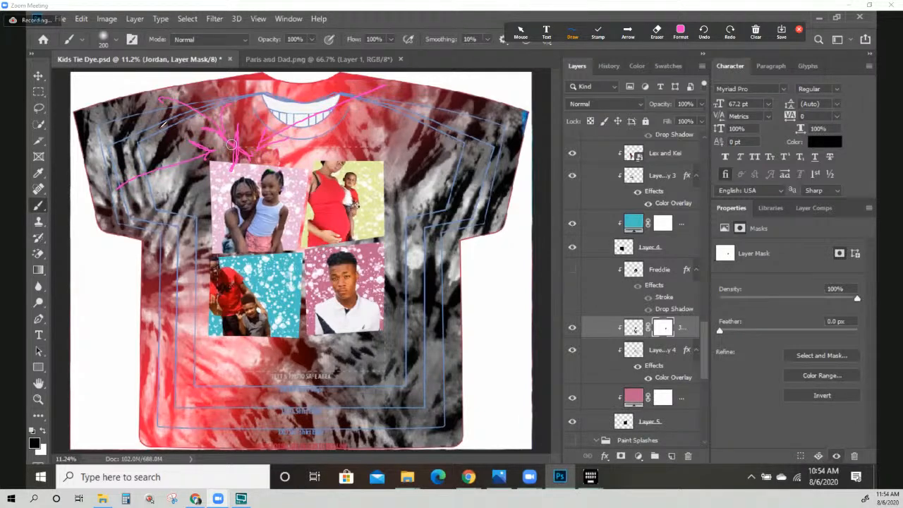
With the Move tool, pick the leftover father-and-daughter frame layer above the upper-left photo, delete it, and clear the drawings
{"action": "left_click_drag", "start_coordinate": [48, 65], "coordinate": [45, 69]}
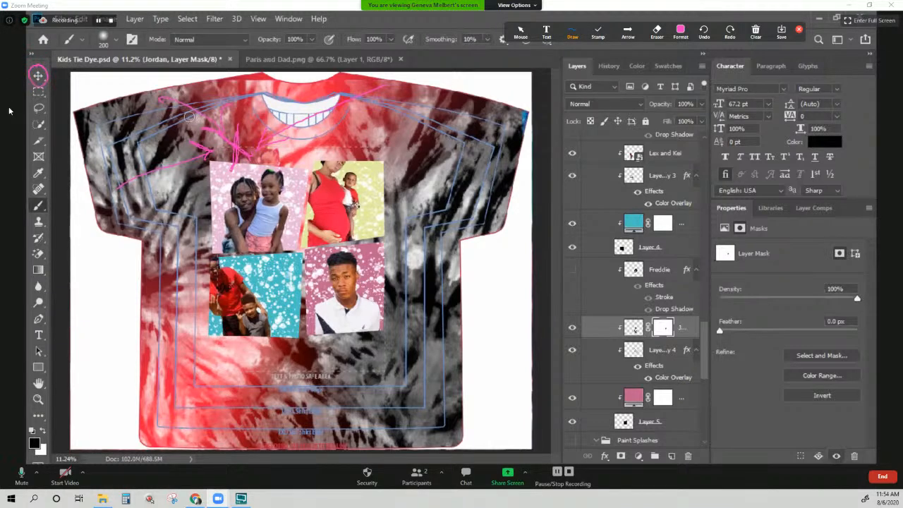
{"action": "left_click", "coordinate": [40, 76]}
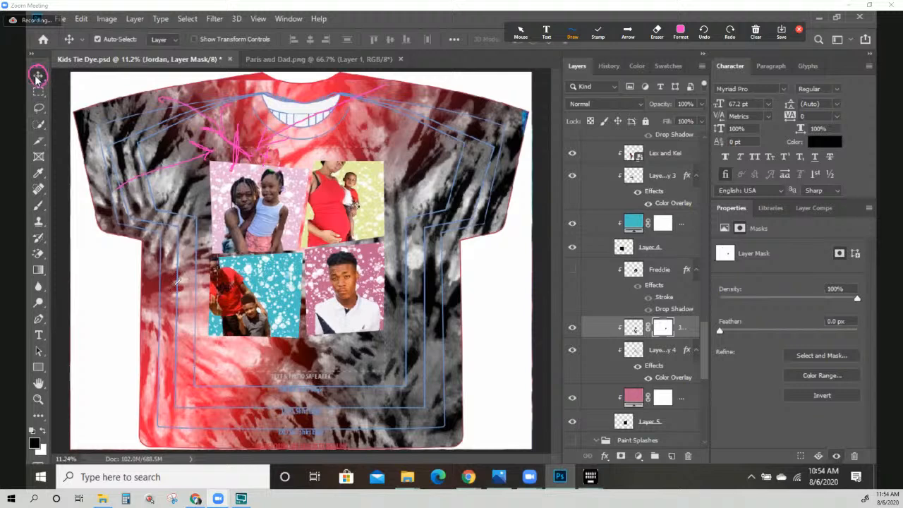
{"action": "right_click", "coordinate": [242, 168]}
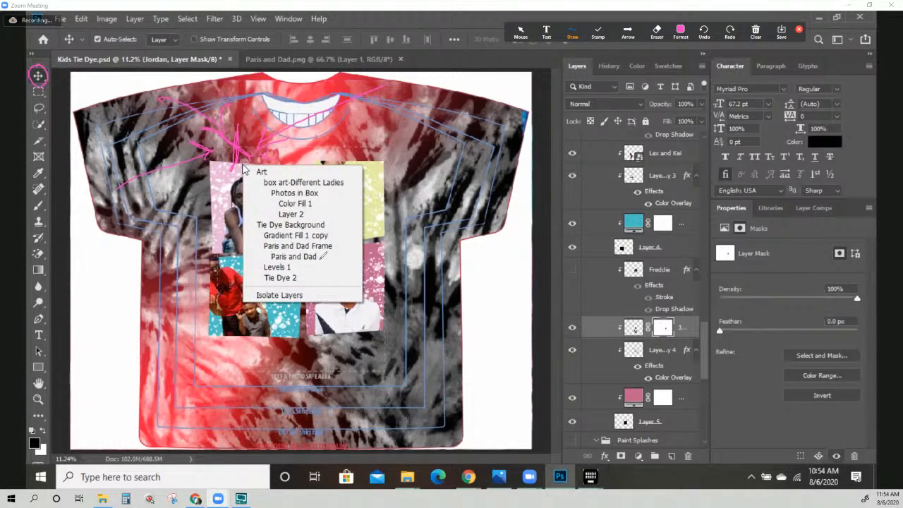
{"action": "mouse_move", "coordinate": [260, 248]}
{"action": "left_mouse_down"}
{"action": "mouse_move", "coordinate": [333, 248]}
{"action": "mouse_move", "coordinate": [301, 239]}
{"action": "mouse_move", "coordinate": [258, 248]}
{"action": "left_mouse_up"}
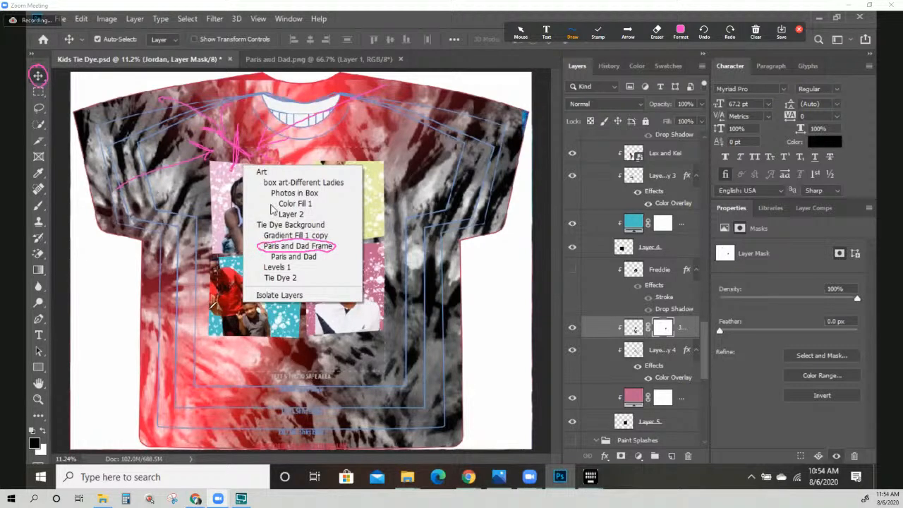
{"action": "left_click", "coordinate": [295, 246]}
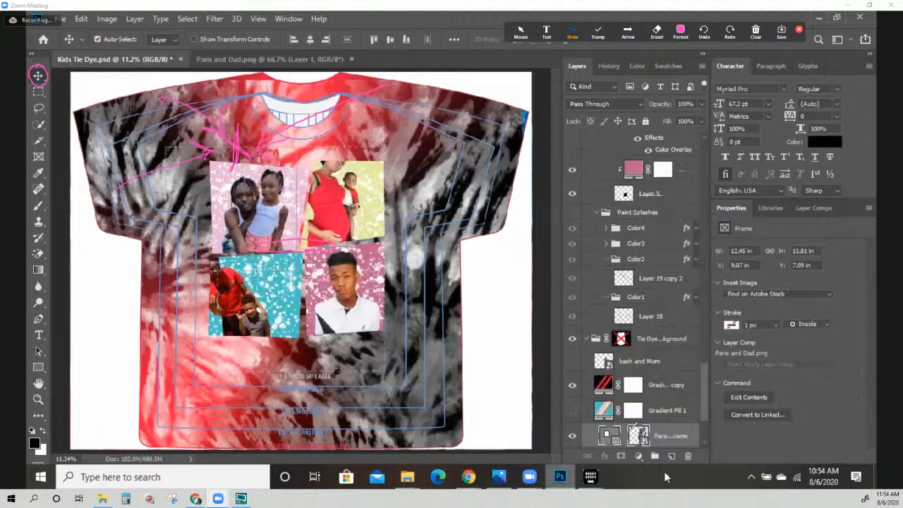
{"action": "mouse_move", "coordinate": [694, 449]}
{"action": "left_mouse_down"}
{"action": "mouse_move", "coordinate": [681, 460]}
{"action": "mouse_move", "coordinate": [696, 453]}
{"action": "left_mouse_up"}
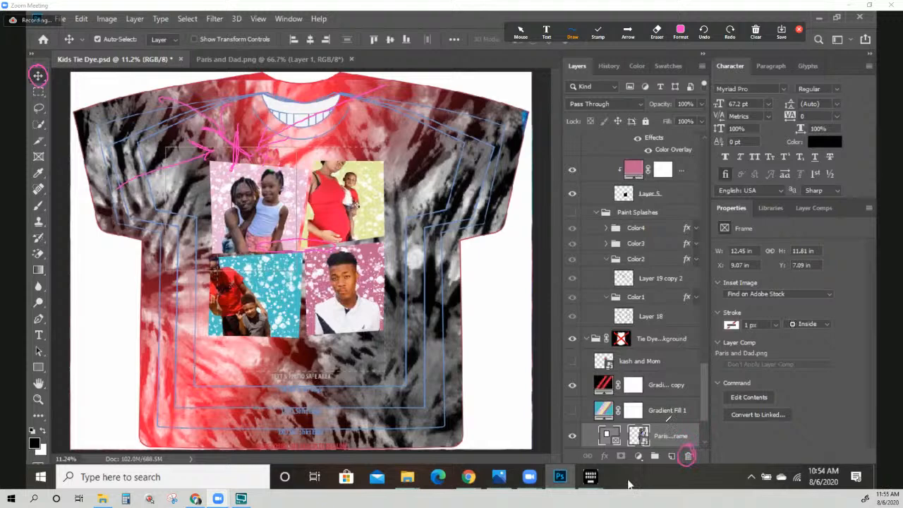
{"action": "left_click", "coordinate": [764, 29]}
{"action": "left_click", "coordinate": [690, 455]}
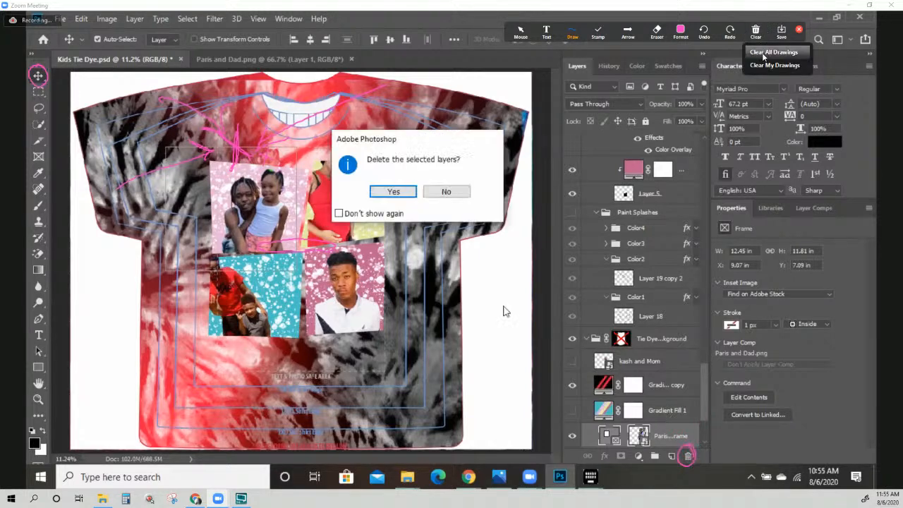
{"action": "left_click", "coordinate": [399, 193]}
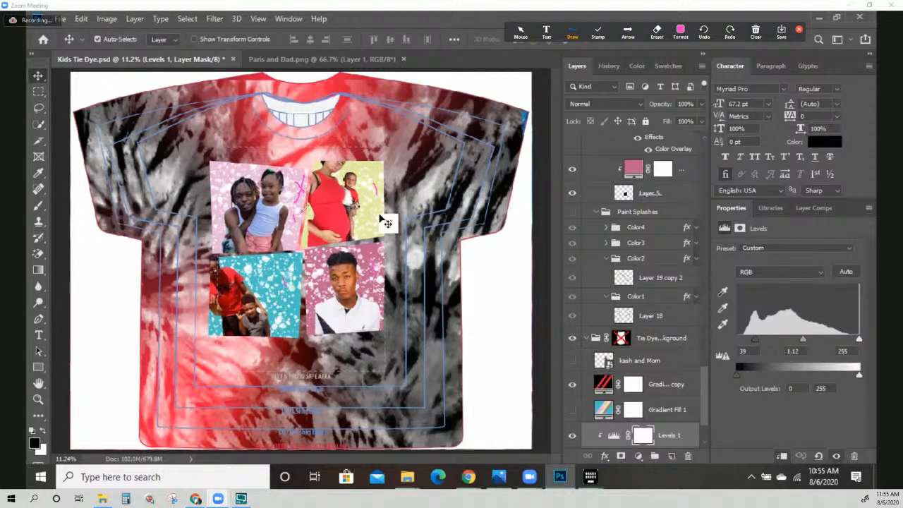
Recolour the Color Fill 1 background behind the upper-left photo to red b91a30, sampling from the shirt
{"action": "right_click", "coordinate": [302, 193]}
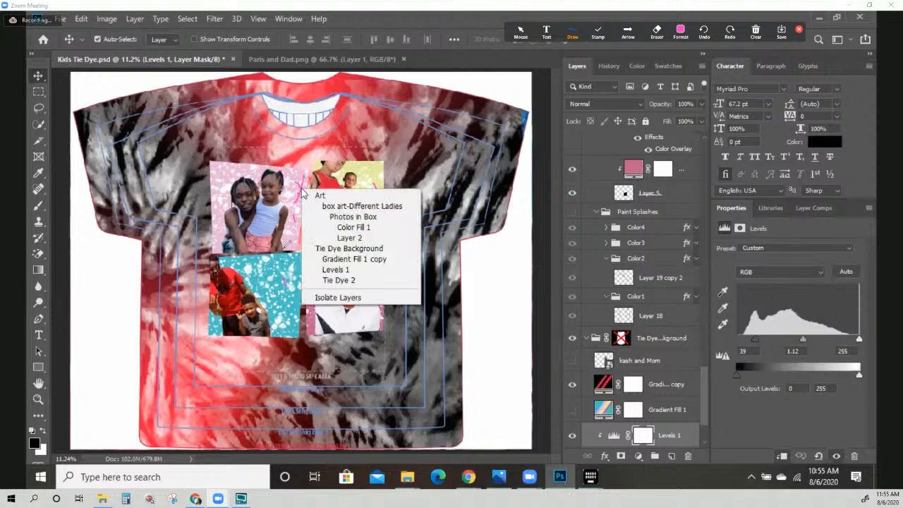
{"action": "mouse_move", "coordinate": [371, 225]}
{"action": "left_mouse_down"}
{"action": "mouse_move", "coordinate": [356, 220]}
{"action": "mouse_move", "coordinate": [330, 233]}
{"action": "mouse_move", "coordinate": [370, 225]}
{"action": "left_mouse_up"}
{"action": "key", "text": "ctrl+z"}
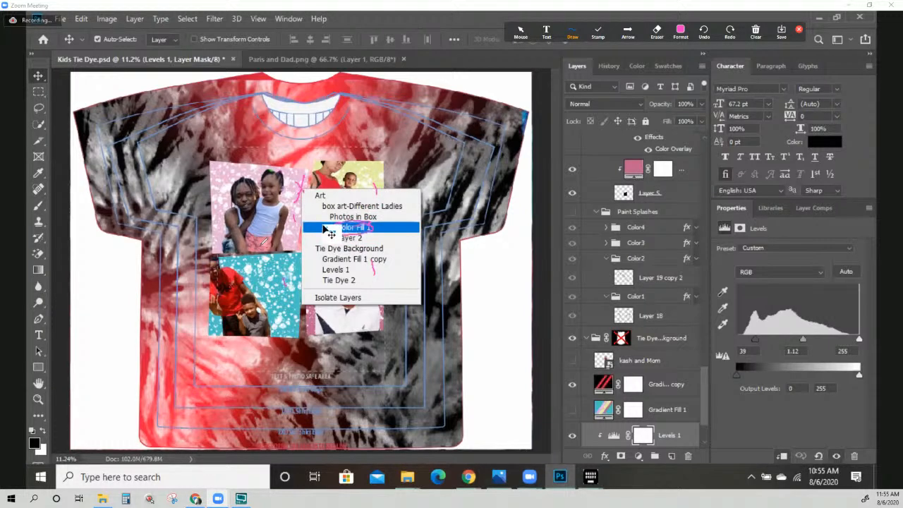
{"action": "left_click", "coordinate": [344, 227]}
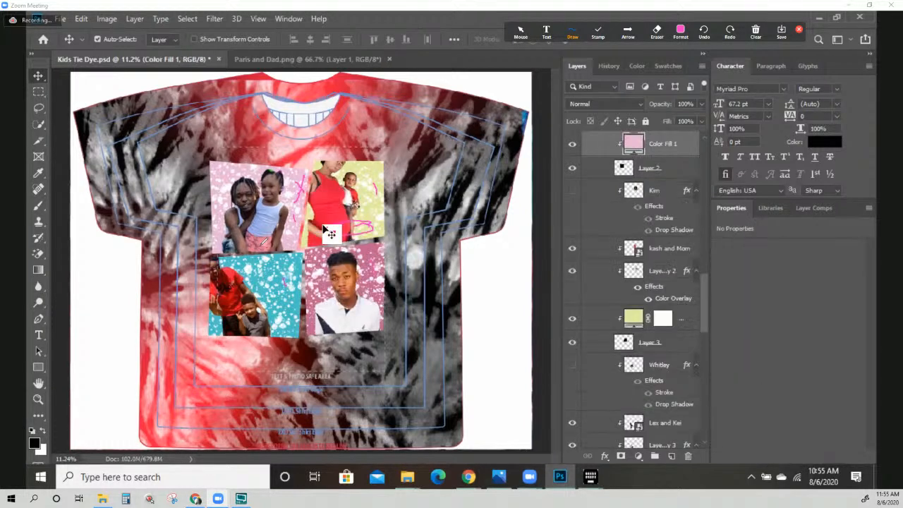
{"action": "double_click", "coordinate": [634, 144]}
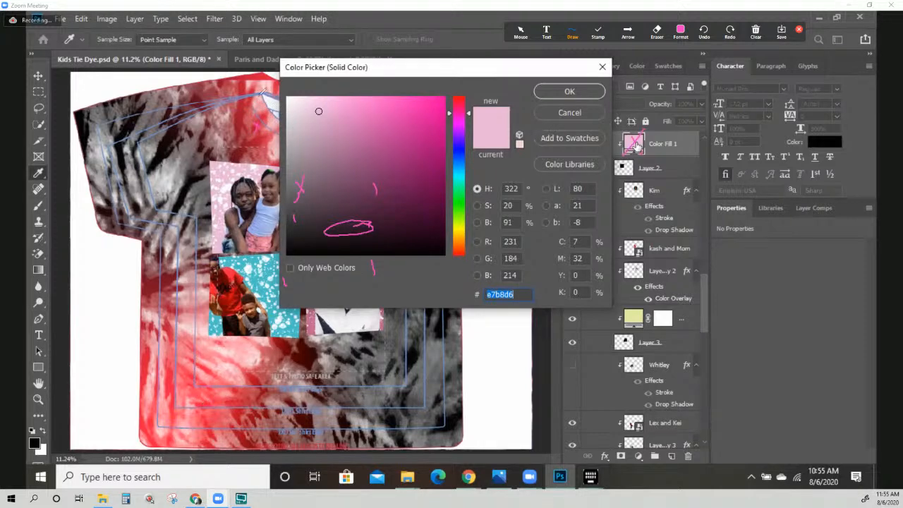
{"action": "left_click", "coordinate": [459, 102]}
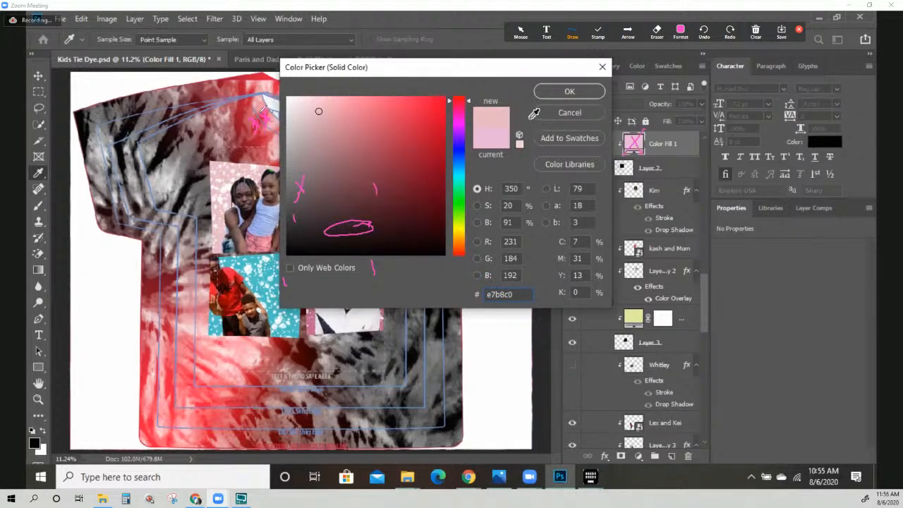
{"action": "mouse_move", "coordinate": [756, 33]}
{"action": "left_click", "coordinate": [759, 55]}
{"action": "left_click", "coordinate": [244, 336]}
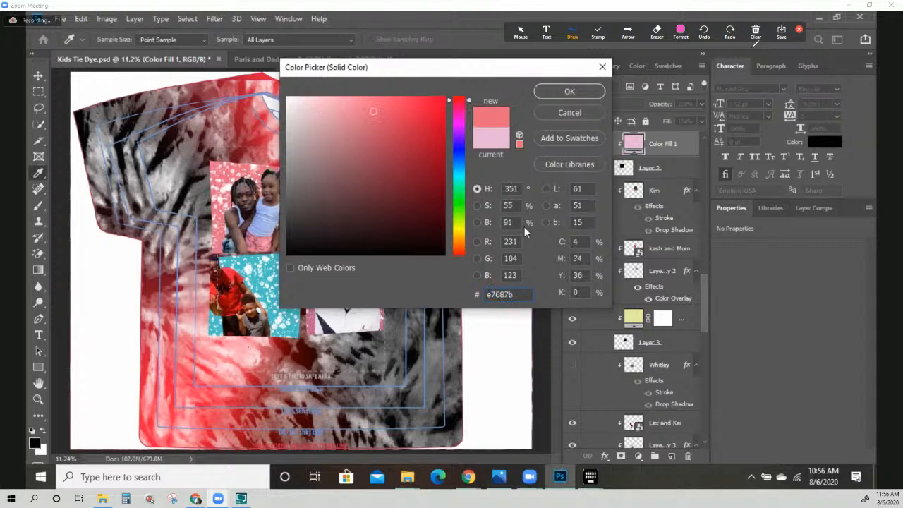
{"action": "left_click", "coordinate": [257, 122]}
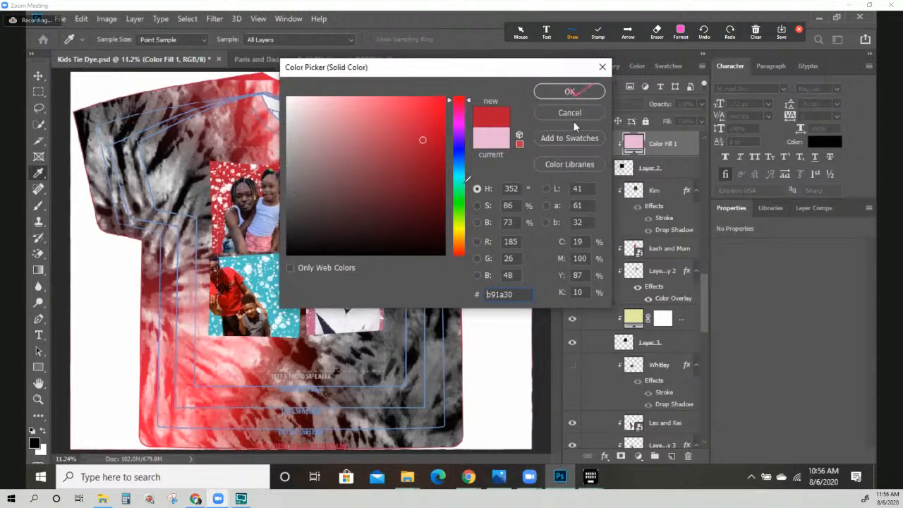
{"action": "key", "text": "Return"}
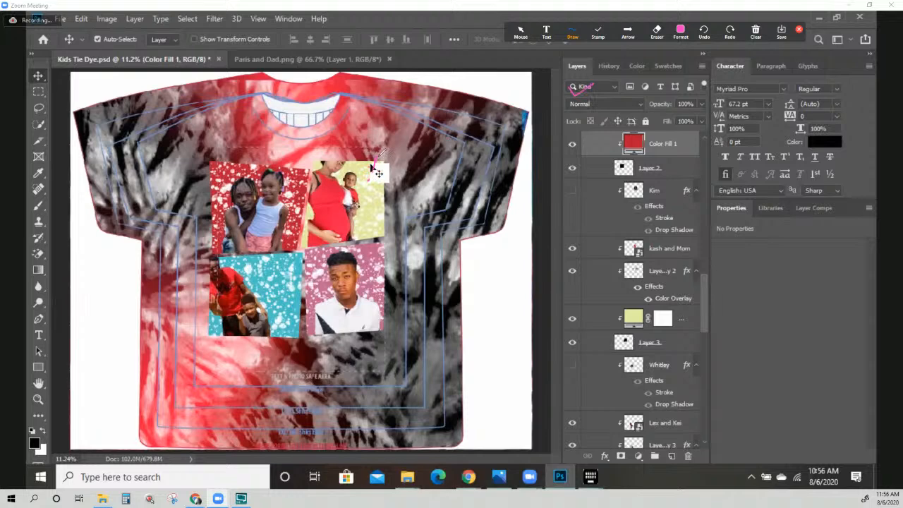
Clear the drawings, mark the yellow-green fill behind the upper-right photo, and recolour it to grey 666666 sampled from the shirt
{"action": "left_click", "coordinate": [680, 29]}
{"action": "left_click", "coordinate": [756, 29]}
{"action": "left_click", "coordinate": [762, 41]}
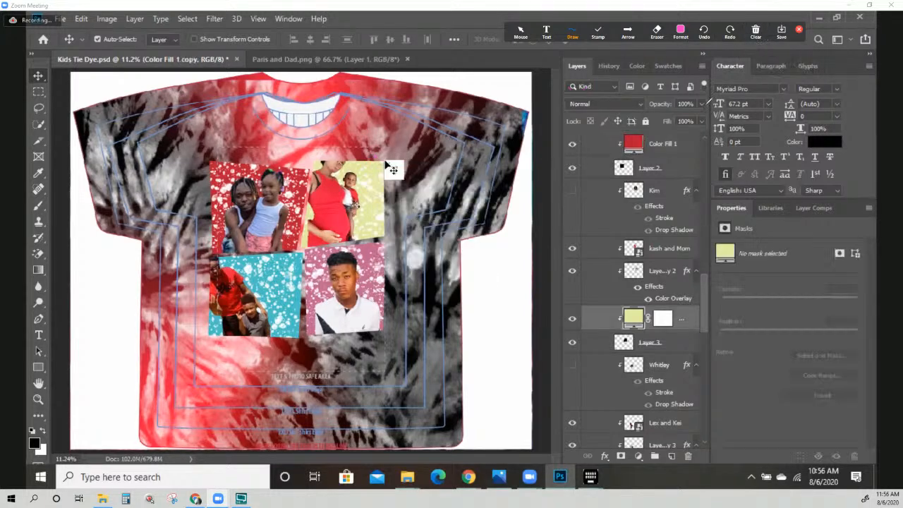
{"action": "mouse_move", "coordinate": [624, 308]}
{"action": "left_mouse_down"}
{"action": "mouse_move", "coordinate": [643, 329]}
{"action": "mouse_move", "coordinate": [621, 338]}
{"action": "left_mouse_up"}
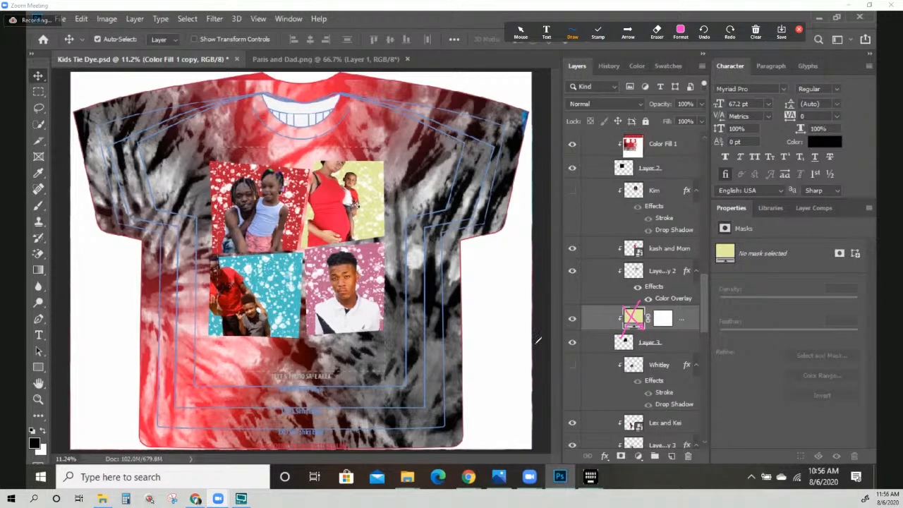
{"action": "double_click", "coordinate": [630, 145]}
{"action": "left_click", "coordinate": [601, 68]}
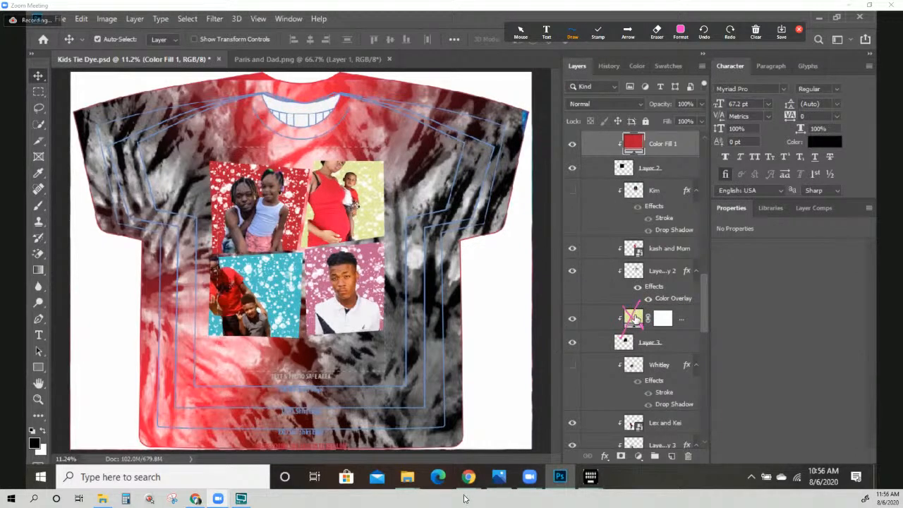
{"action": "left_click", "coordinate": [634, 319]}
{"action": "double_click", "coordinate": [634, 319]}
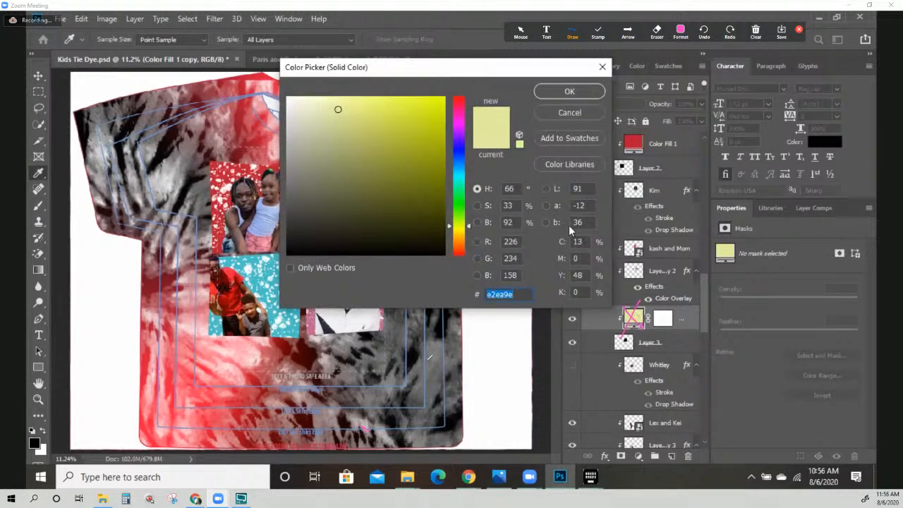
{"action": "left_click", "coordinate": [381, 355]}
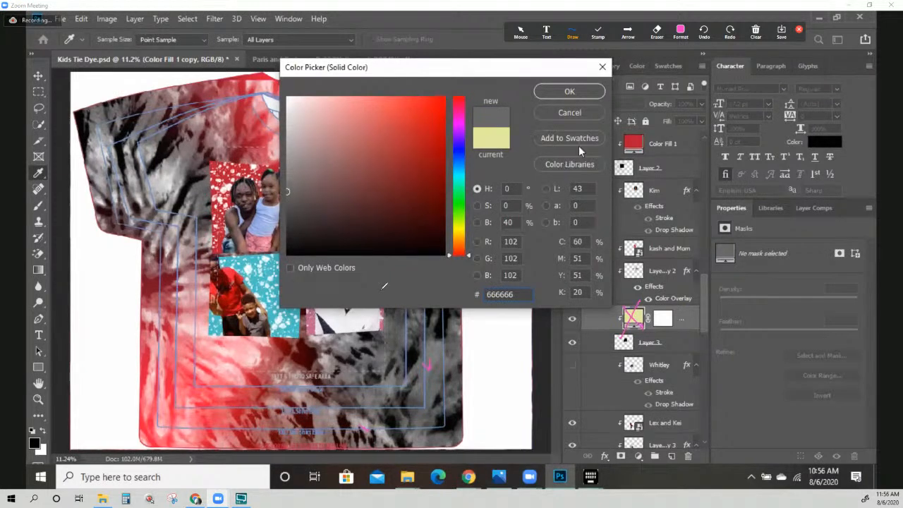
{"action": "left_click", "coordinate": [580, 96]}
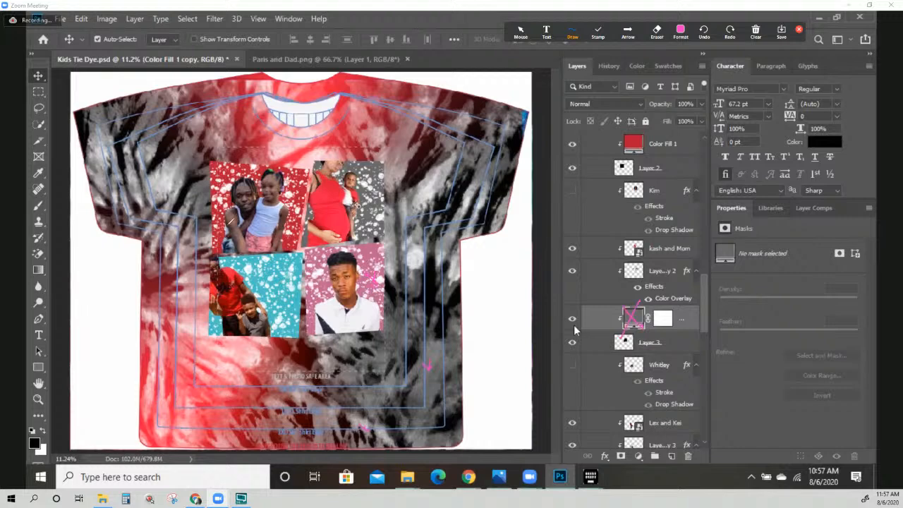
{"action": "right_click", "coordinate": [637, 320]}
{"action": "left_click", "coordinate": [524, 354]}
{"action": "right_click", "coordinate": [636, 323]}
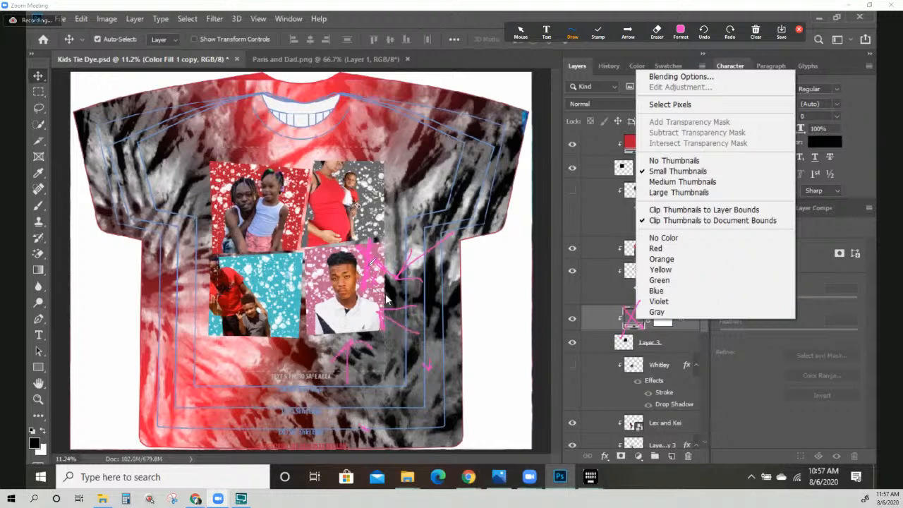
{"action": "right_click", "coordinate": [395, 274]}
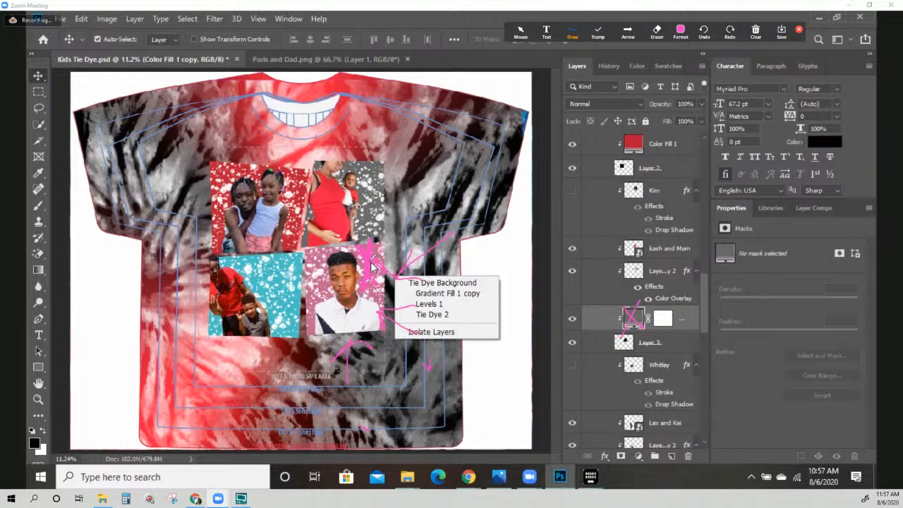
Select Color Fill 1 copy 3 behind the lower-right photo, clear the drawings, and set its colour to grey 656565 sampled from the shirt
{"action": "right_click", "coordinate": [370, 263]}
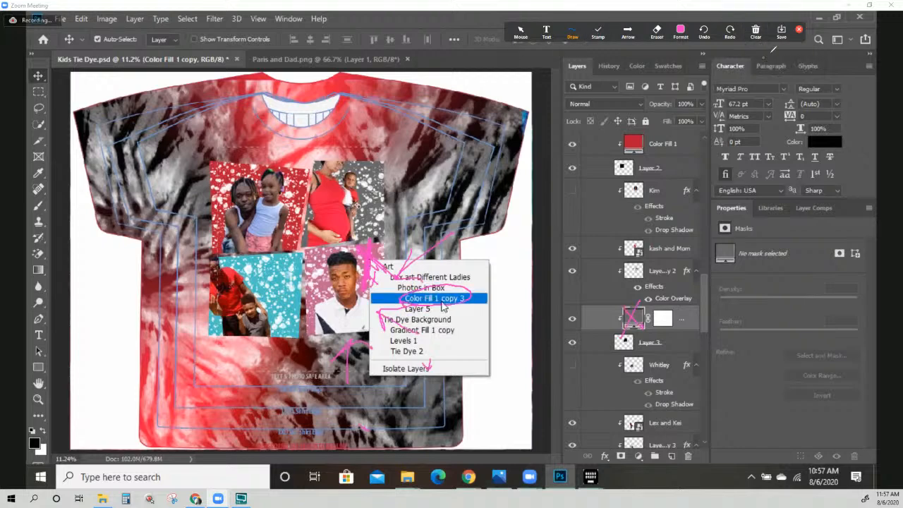
{"action": "left_click", "coordinate": [755, 34]}
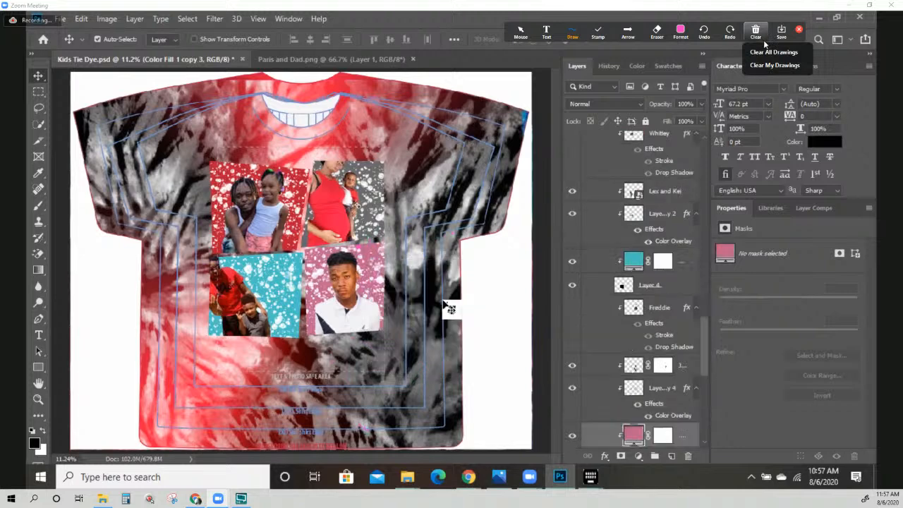
{"action": "left_click", "coordinate": [756, 52]}
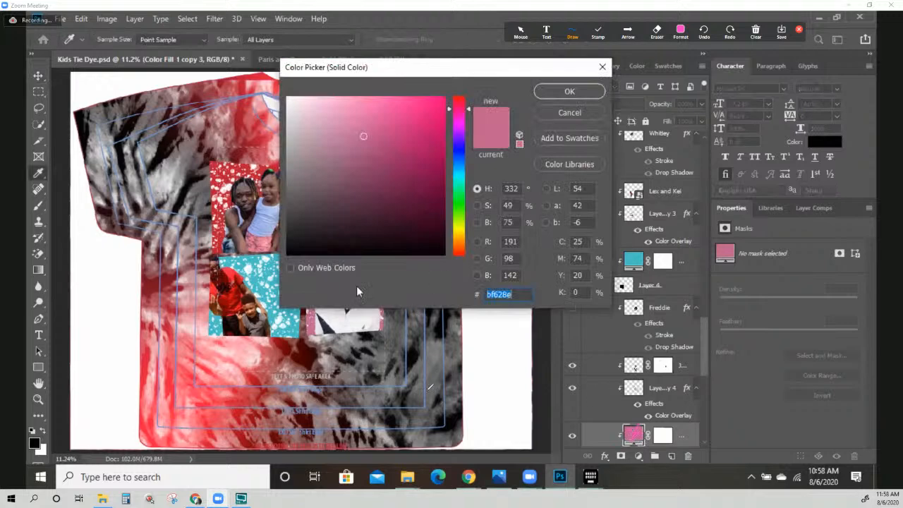
{"action": "mouse_move", "coordinate": [422, 387]}
{"action": "left_mouse_down"}
{"action": "mouse_move", "coordinate": [447, 392]}
{"action": "mouse_move", "coordinate": [429, 411]}
{"action": "left_mouse_up"}
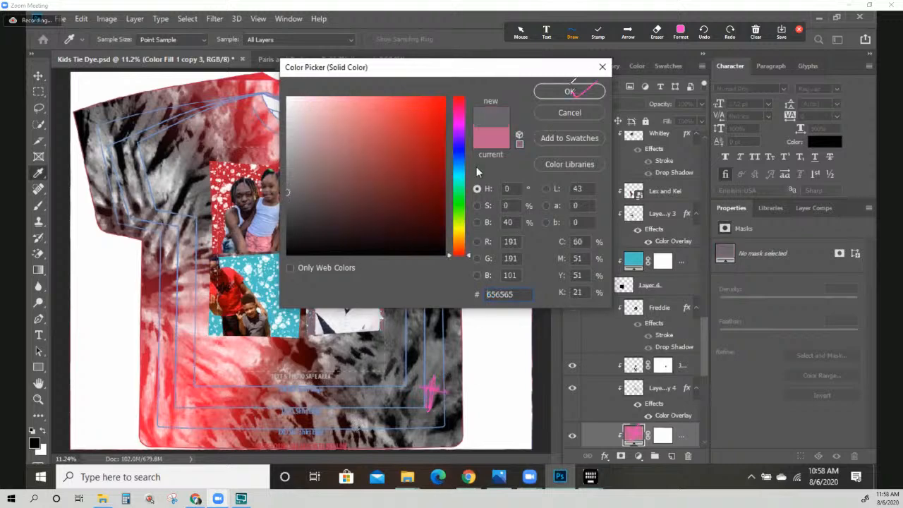
Apply grey 656565 to the Color Fill 1 copy 3 background and select the Color Fill 1 copy layer behind the upper-right photo
{"action": "left_click", "coordinate": [569, 92]}
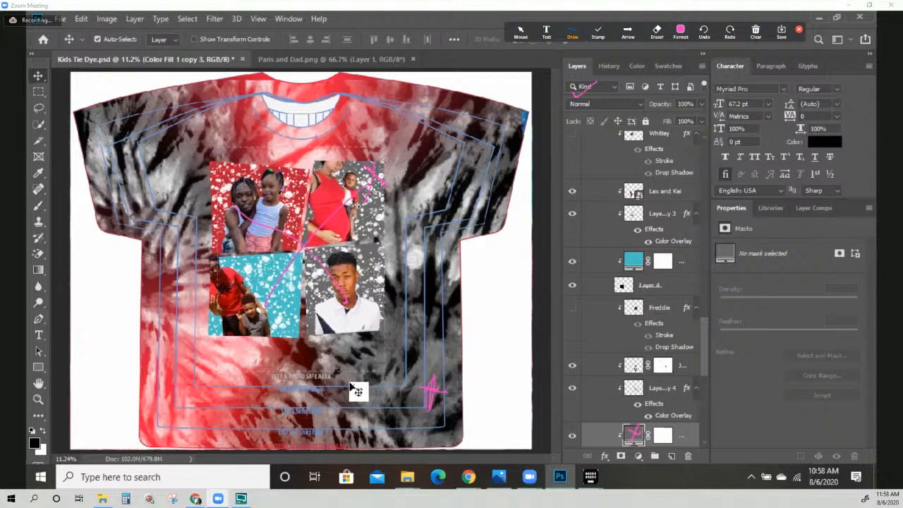
{"action": "right_click", "coordinate": [285, 278]}
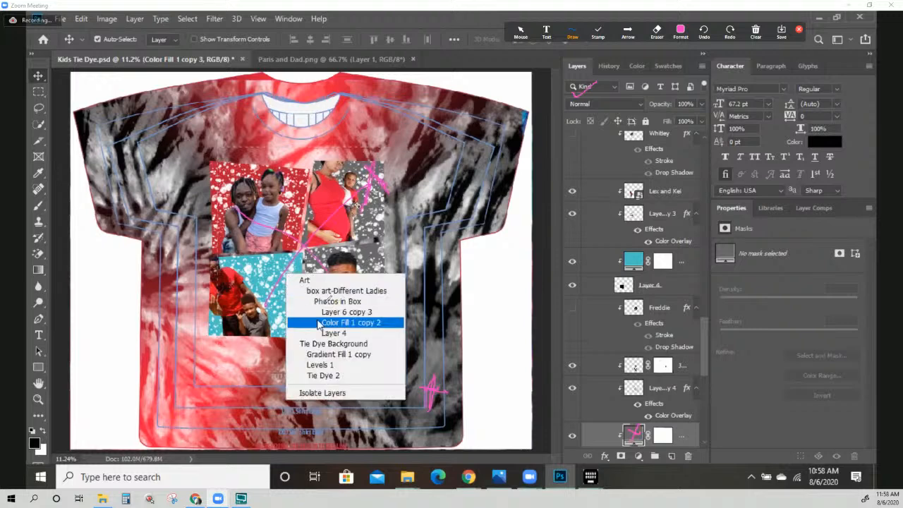
{"action": "left_click", "coordinate": [407, 208]}
{"action": "right_click", "coordinate": [373, 178]}
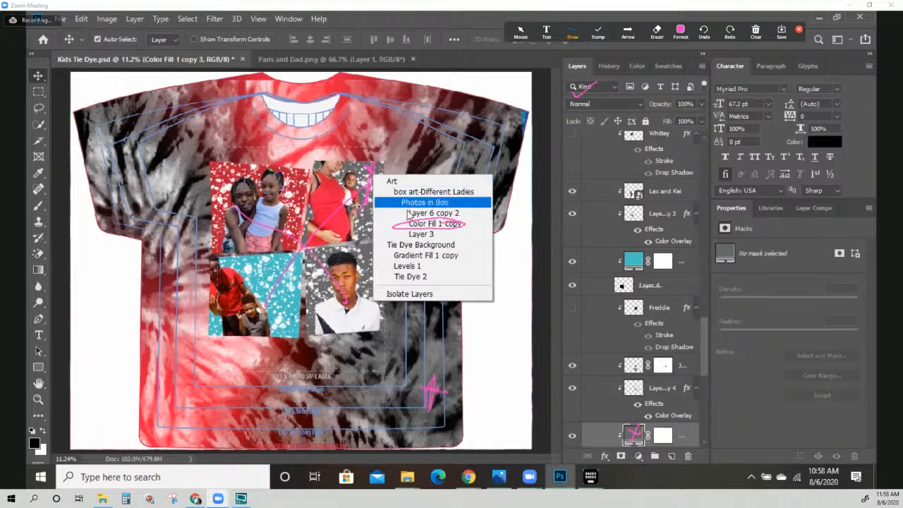
{"action": "left_click", "coordinate": [427, 223]}
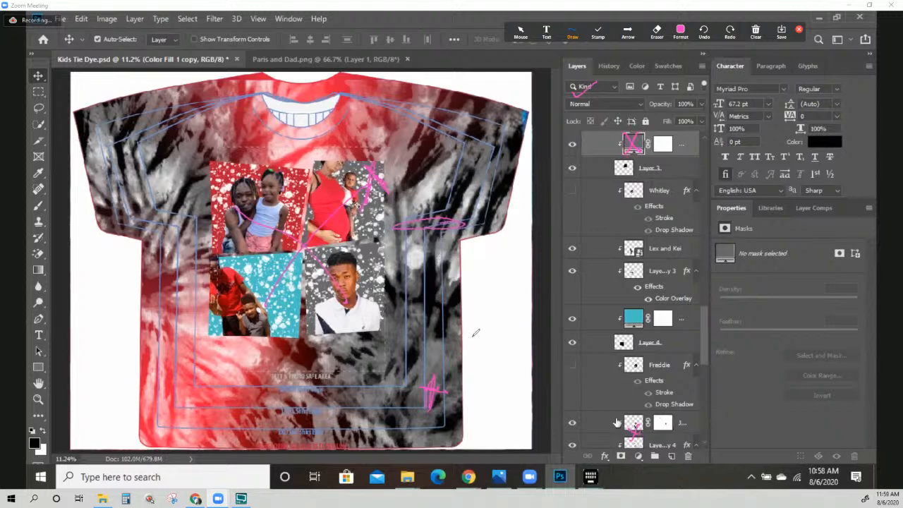
Set the Color Fill 1 copy background to black, 000000, by sampling a black area of the shirt's sleeve
{"action": "double_click", "coordinate": [635, 144]}
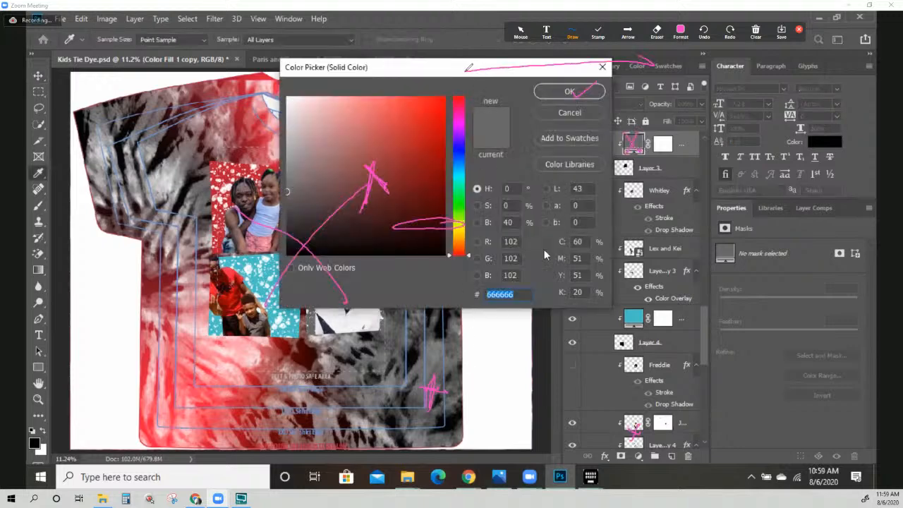
{"action": "left_click", "coordinate": [755, 31]}
{"action": "left_click", "coordinate": [760, 52]}
{"action": "mouse_move", "coordinate": [453, 77]}
{"action": "left_mouse_down"}
{"action": "mouse_move", "coordinate": [671, 85]}
{"action": "mouse_move", "coordinate": [699, 76]}
{"action": "left_mouse_up"}
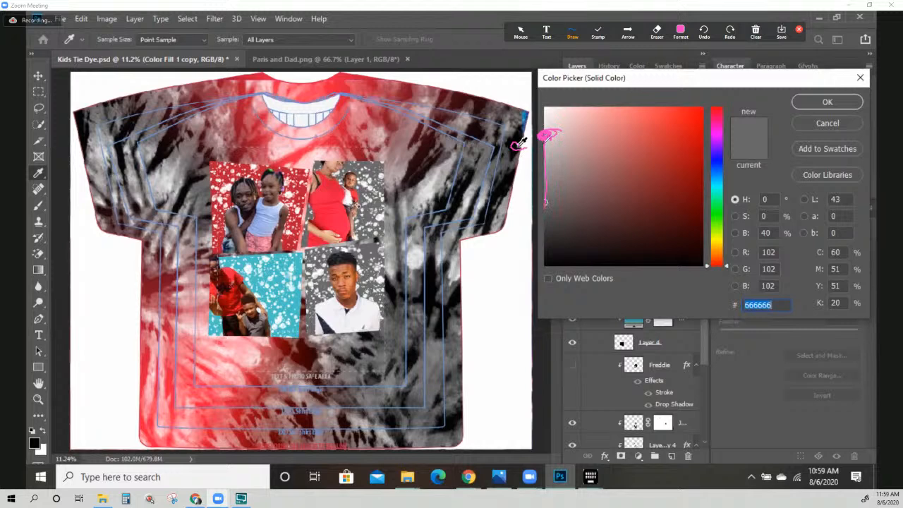
{"action": "left_click", "coordinate": [551, 133]}
{"action": "left_click", "coordinate": [755, 30]}
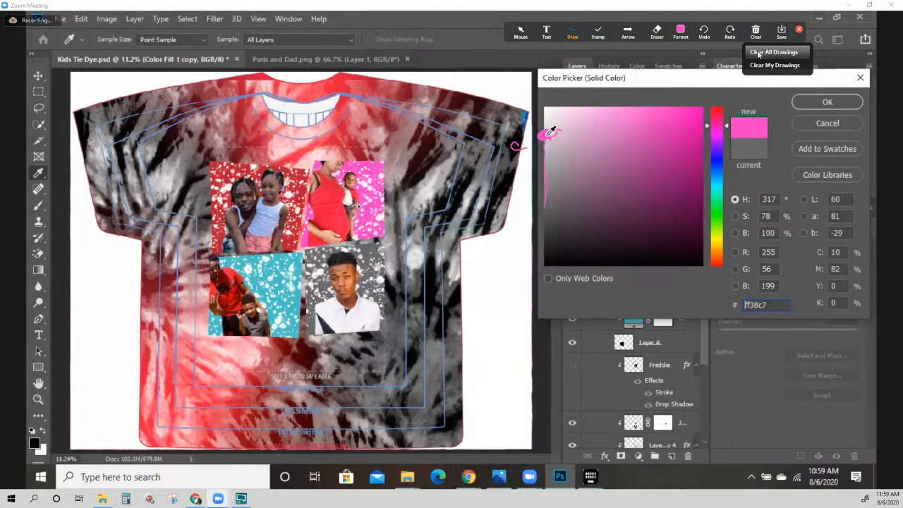
{"action": "left_click", "coordinate": [527, 141]}
{"action": "left_click", "coordinate": [769, 53]}
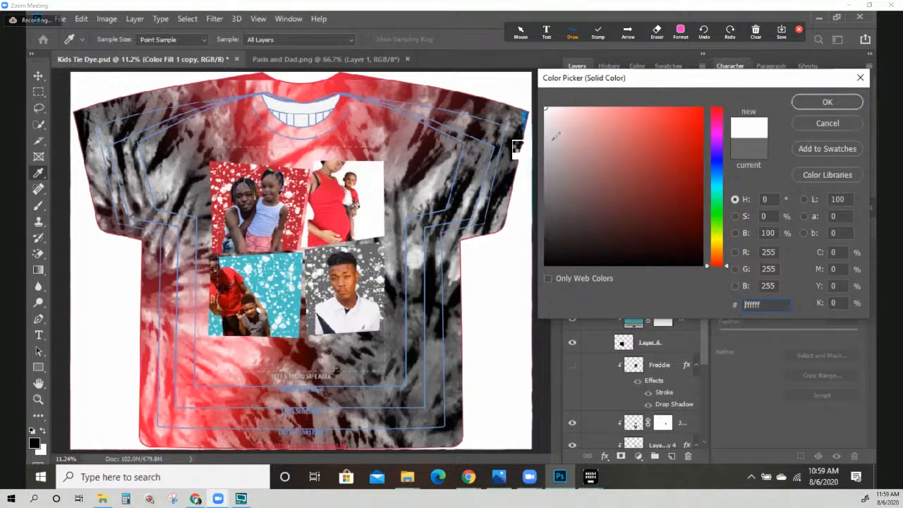
{"action": "left_click", "coordinate": [530, 142]}
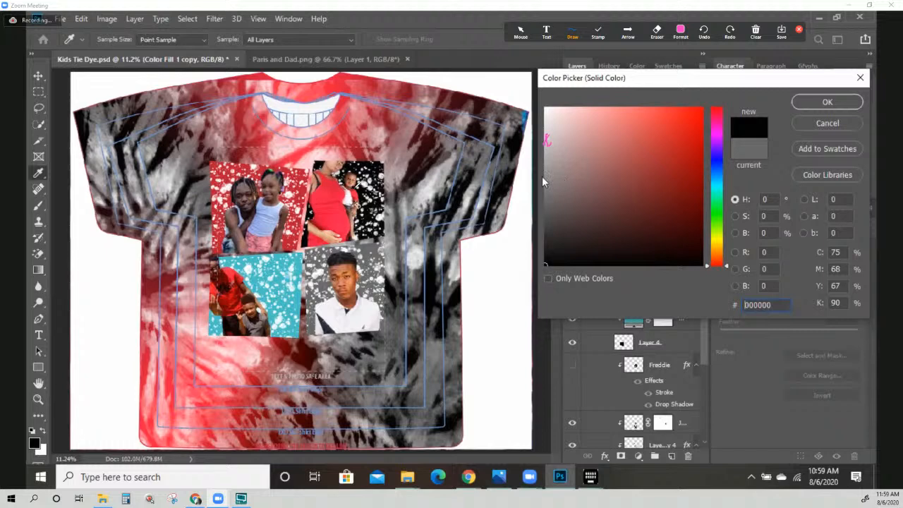
{"action": "left_click_drag", "start_coordinate": [810, 95], "coordinate": [843, 90]}
{"action": "left_click", "coordinate": [845, 105]}
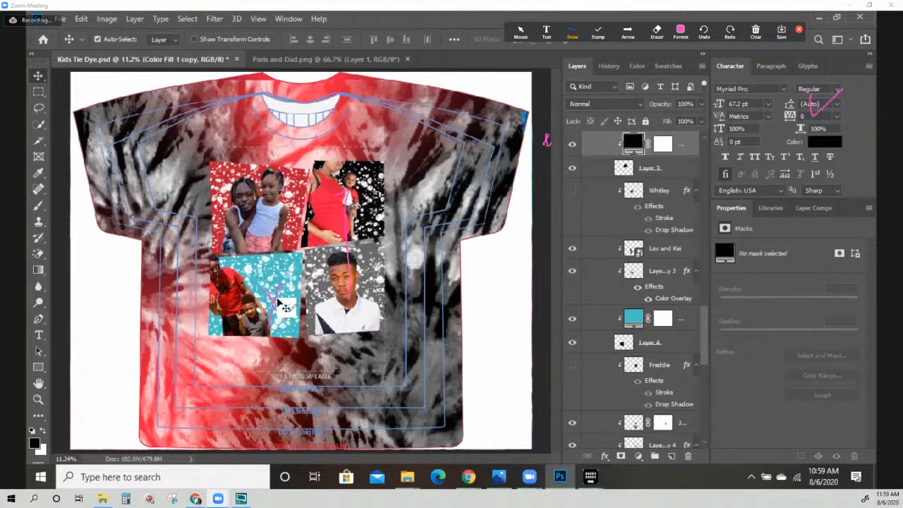
Recolour the Color Fill 1 copy 2 background behind the lower-left photo to dark red 35070e, sampled from the tie-dye shirt
{"action": "left_click_drag", "start_coordinate": [265, 273], "coordinate": [292, 294]}
{"action": "left_click_drag", "start_coordinate": [286, 261], "coordinate": [274, 311]}
{"action": "right_click", "coordinate": [279, 301]}
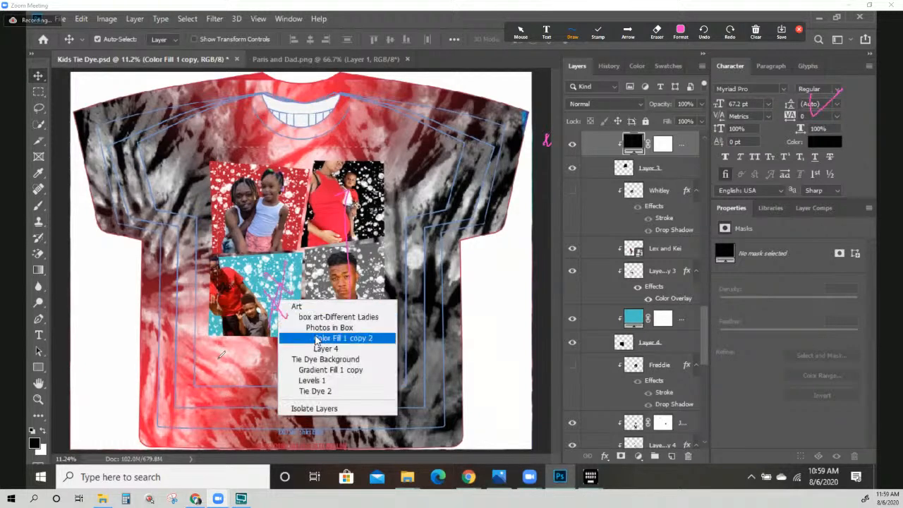
{"action": "left_click", "coordinate": [320, 339]}
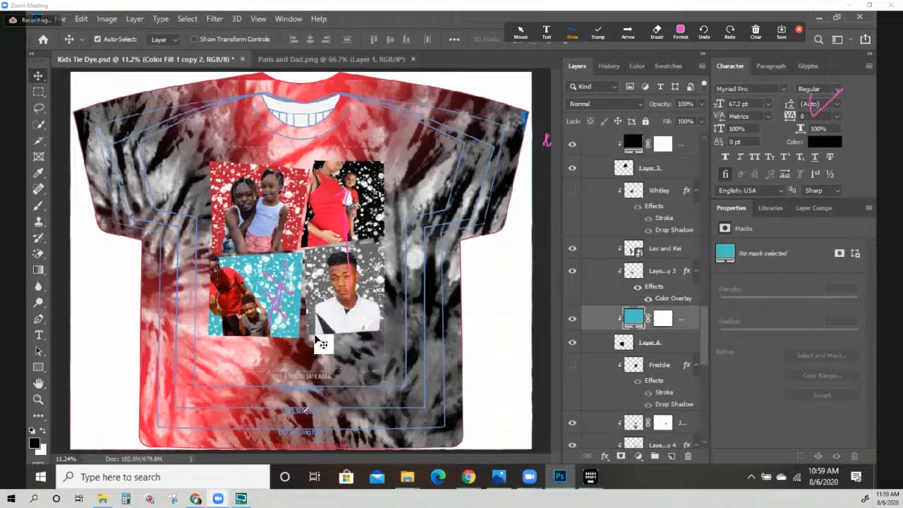
{"action": "mouse_move", "coordinate": [625, 304]}
{"action": "left_mouse_down"}
{"action": "mouse_move", "coordinate": [641, 326]}
{"action": "mouse_move", "coordinate": [631, 331]}
{"action": "left_mouse_up"}
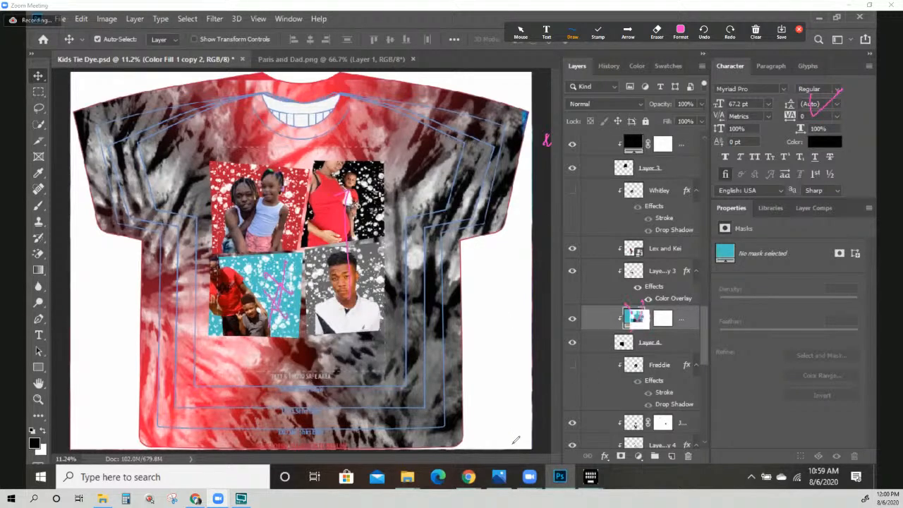
{"action": "double_click", "coordinate": [636, 319]}
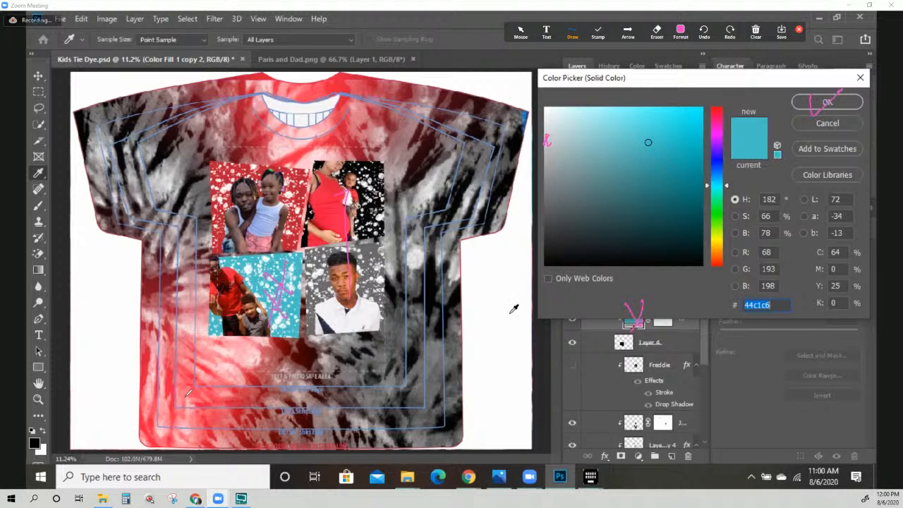
{"action": "left_click", "coordinate": [416, 330]}
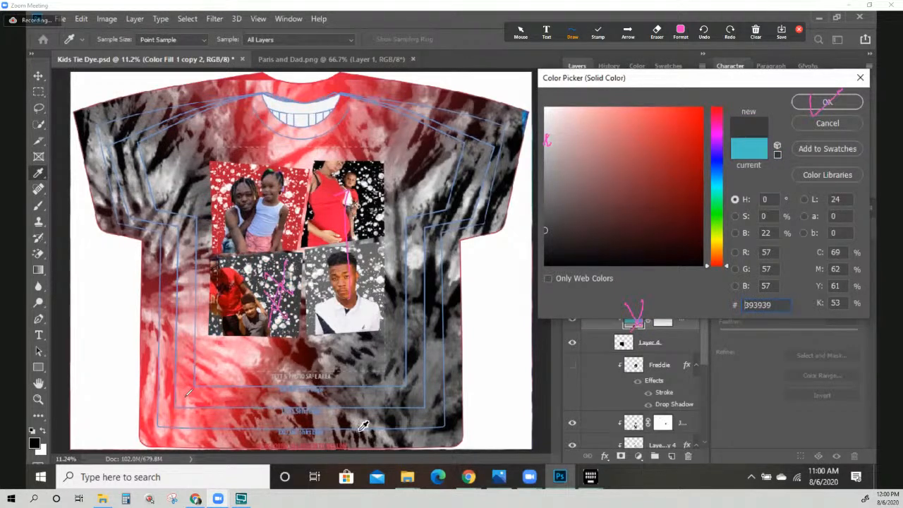
{"action": "left_click", "coordinate": [320, 417]}
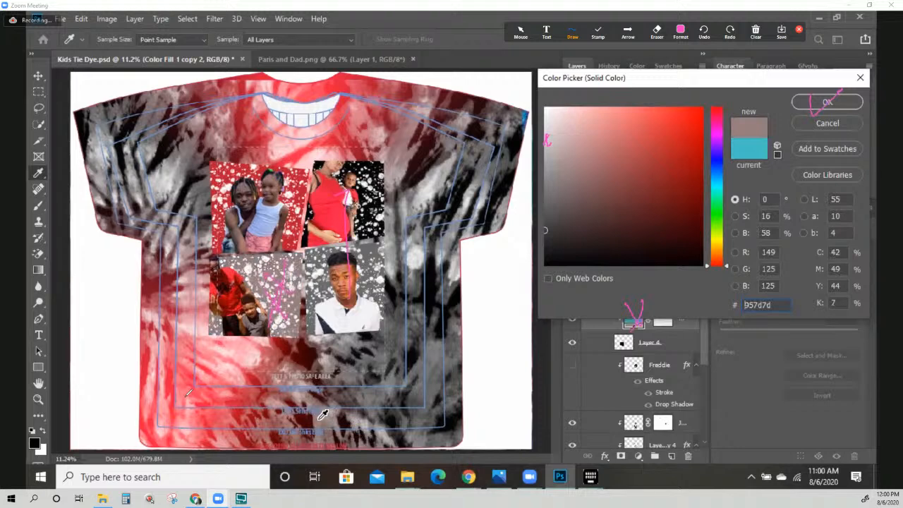
{"action": "left_click", "coordinate": [471, 175]}
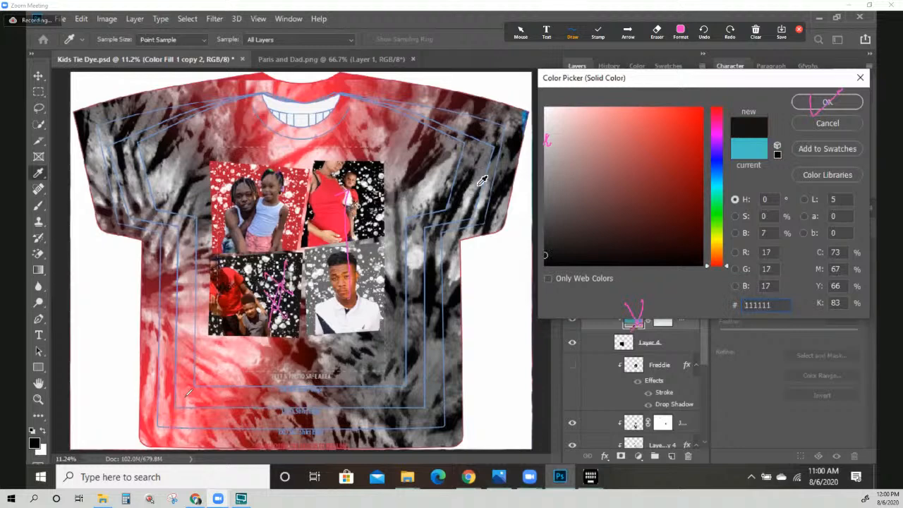
{"action": "left_click", "coordinate": [501, 189]}
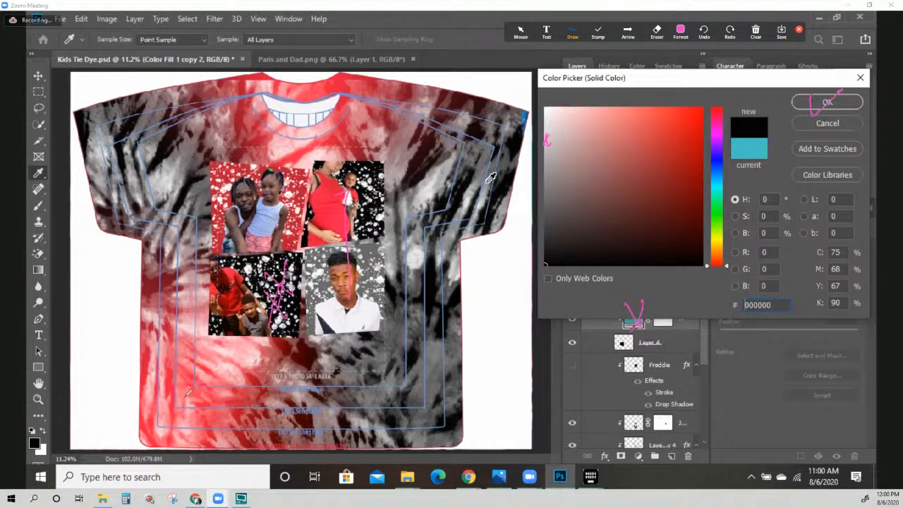
{"action": "left_click", "coordinate": [435, 164]}
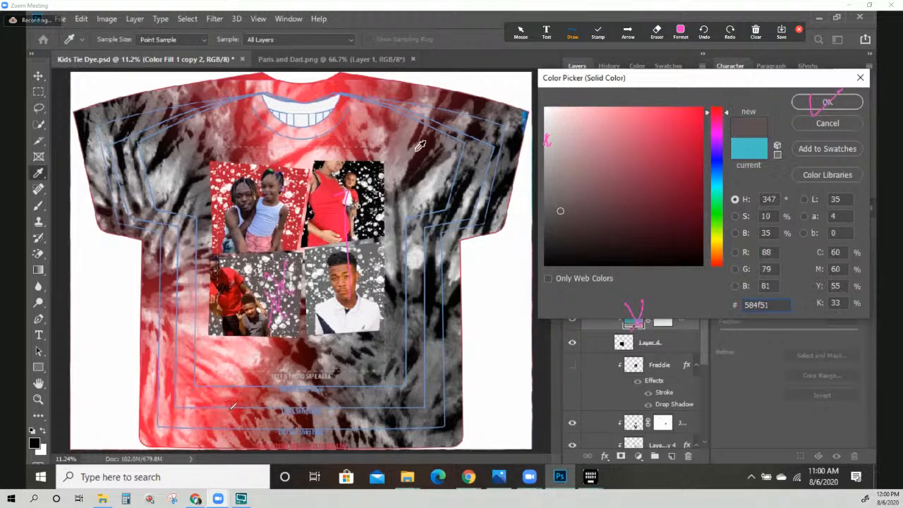
{"action": "left_click", "coordinate": [476, 398]}
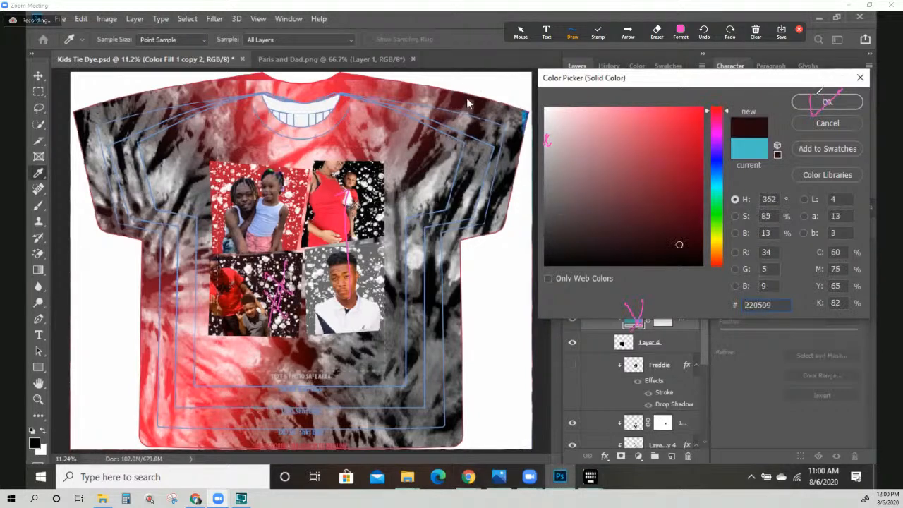
{"action": "left_click", "coordinate": [444, 131]}
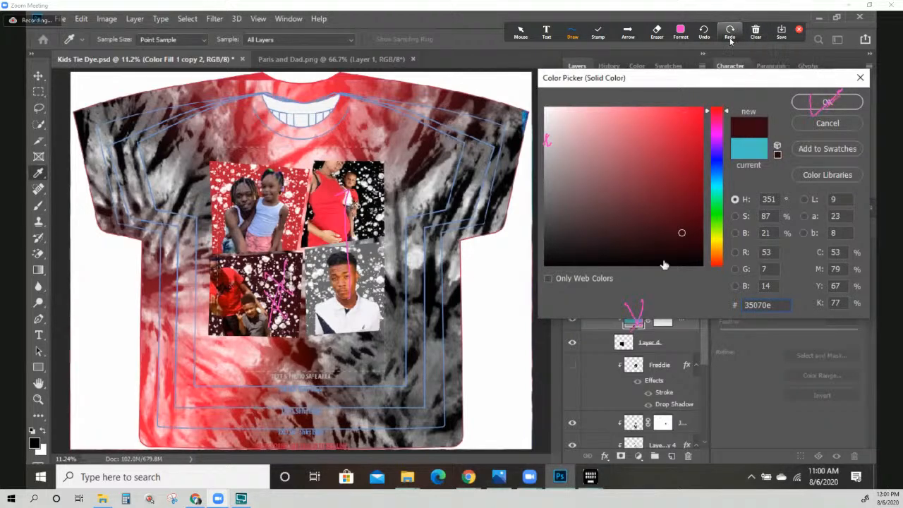
{"action": "key", "text": "Return"}
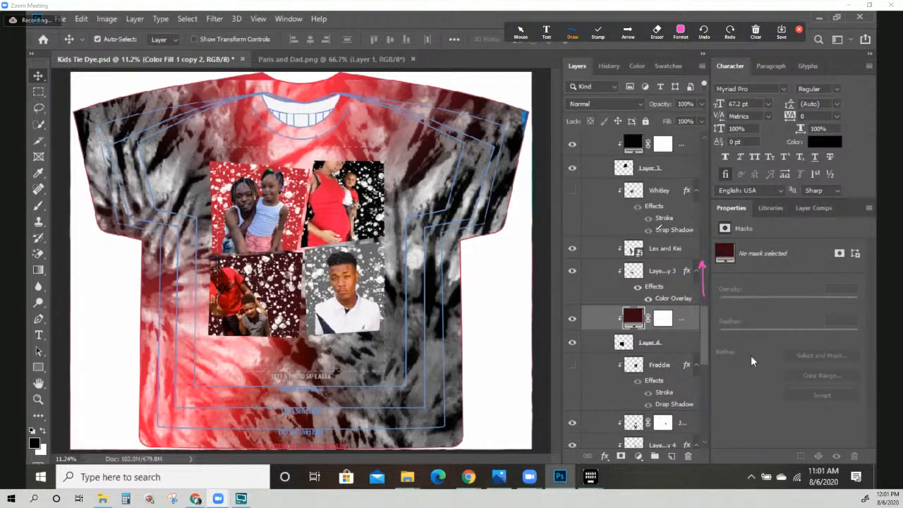
Show the Box Border layer located directly above the Photos in Box group
{"action": "left_click_drag", "start_coordinate": [708, 314], "coordinate": [708, 181]}
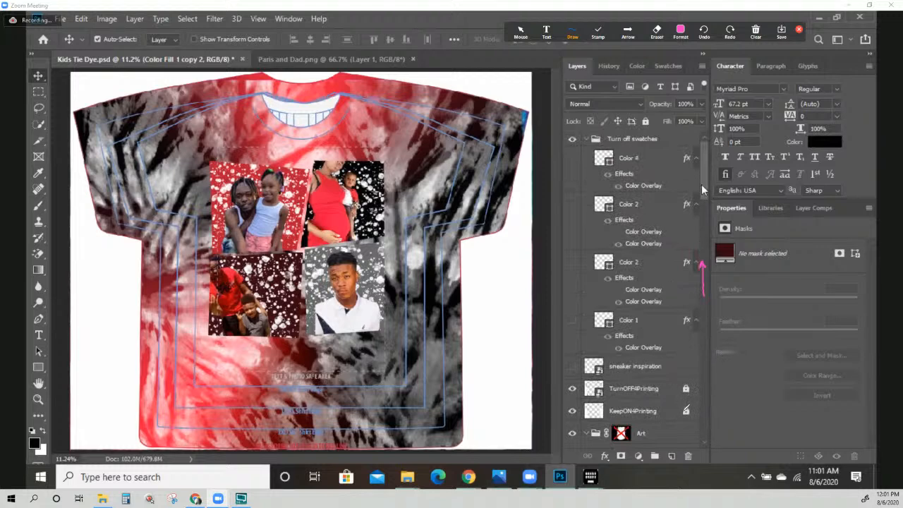
{"action": "scroll", "coordinate": [702, 205], "scroll_direction": "down", "scroll_amount": 2}
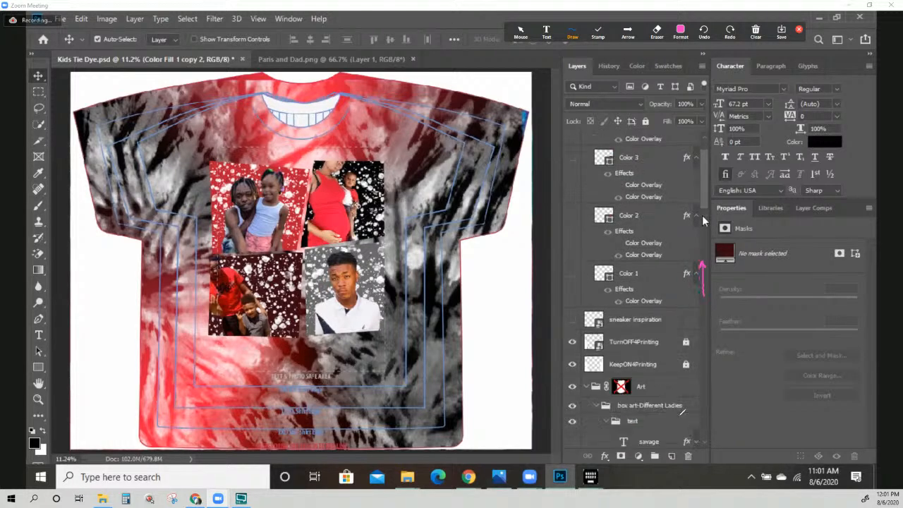
{"action": "scroll", "coordinate": [700, 224], "scroll_direction": "down", "scroll_amount": 6}
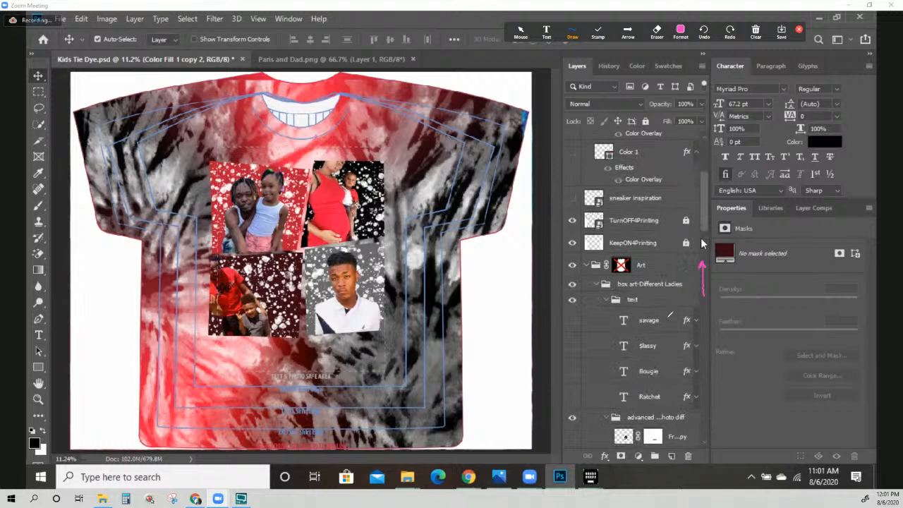
{"action": "scroll", "coordinate": [700, 250], "scroll_direction": "down", "scroll_amount": 4}
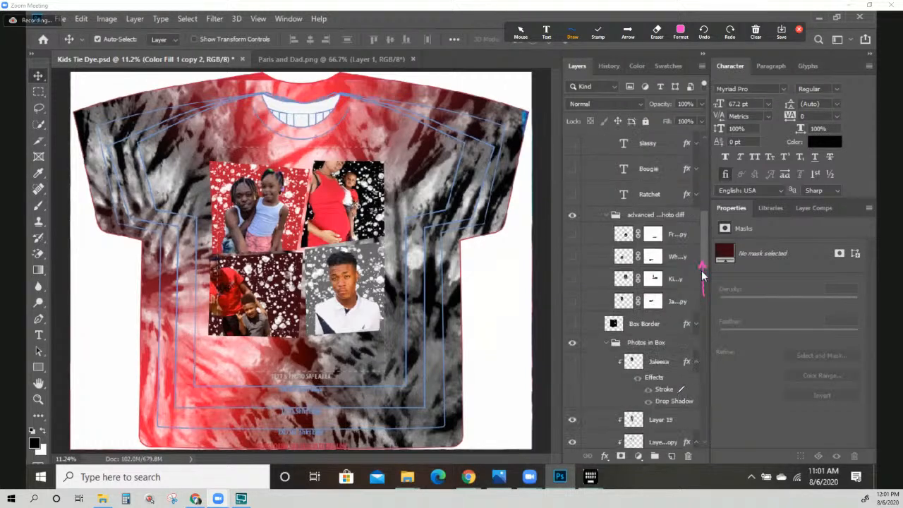
{"action": "scroll", "coordinate": [701, 261], "scroll_direction": "down", "scroll_amount": 2}
{"action": "scroll", "coordinate": [701, 274], "scroll_direction": "down", "scroll_amount": 1}
{"action": "mouse_move", "coordinate": [640, 235]}
{"action": "left_mouse_down"}
{"action": "mouse_move", "coordinate": [619, 246]}
{"action": "mouse_move", "coordinate": [665, 242]}
{"action": "mouse_move", "coordinate": [613, 242]}
{"action": "left_mouse_up"}
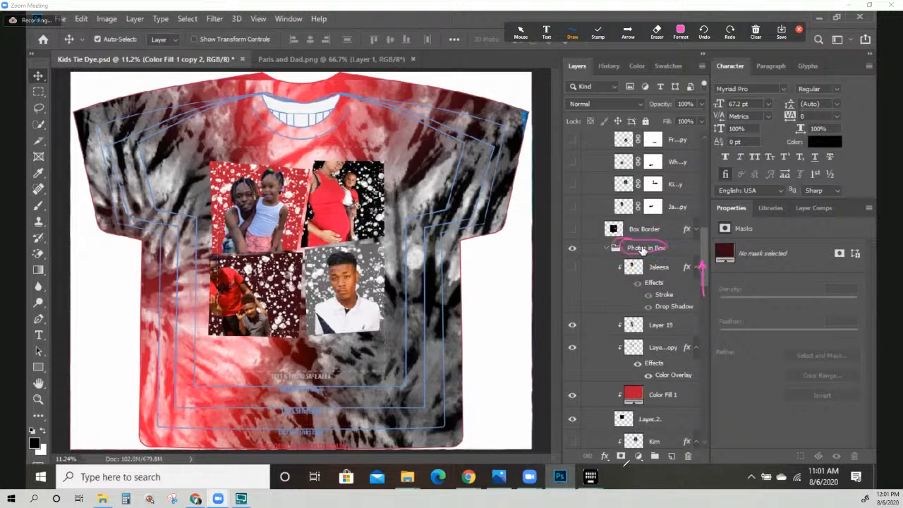
{"action": "left_click", "coordinate": [642, 250]}
{"action": "left_click_drag", "start_coordinate": [578, 227], "coordinate": [545, 238]}
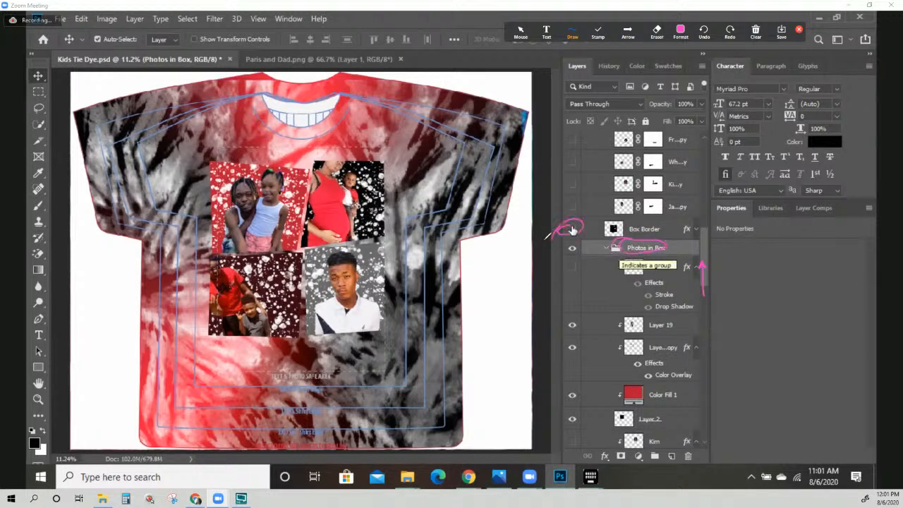
{"action": "left_click", "coordinate": [571, 229]}
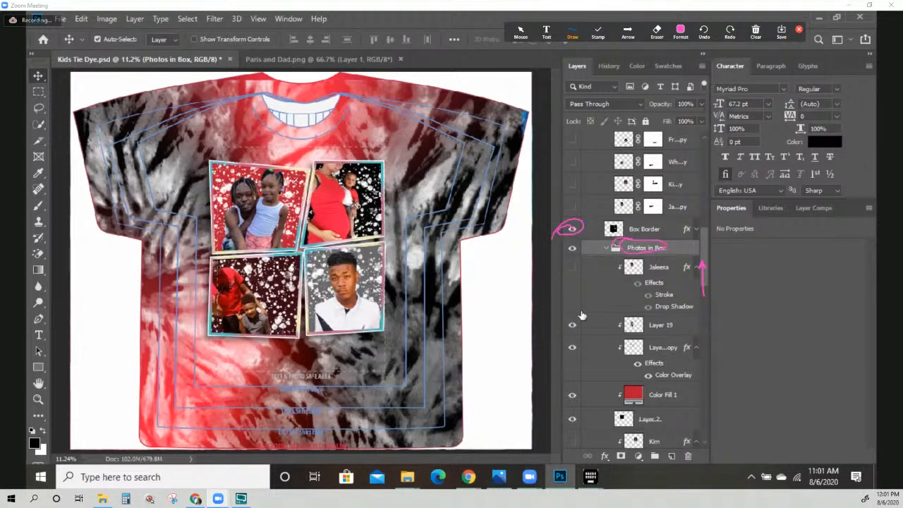
Change the gradient of the Box Border layer's second Stroke effect to the black-and-red preset at the end of the presets
{"action": "mouse_move", "coordinate": [592, 476]}
{"action": "left_click", "coordinate": [685, 232]}
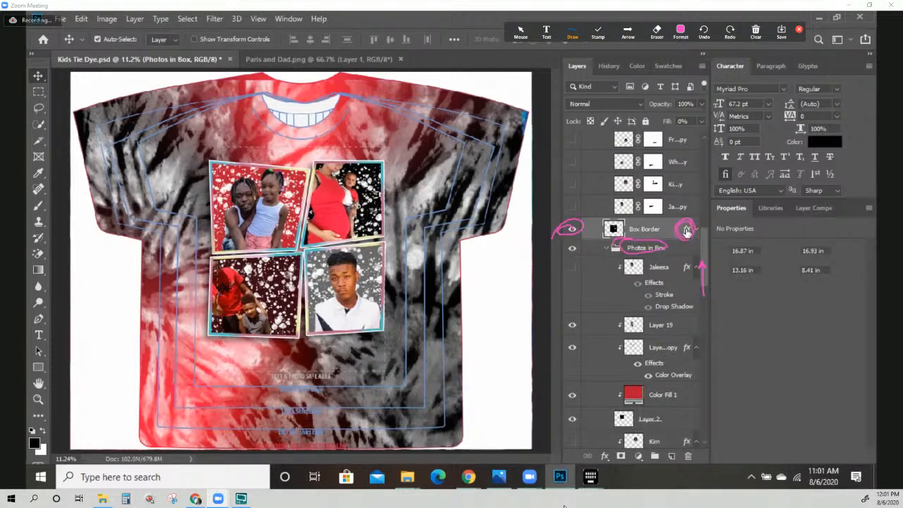
{"action": "key", "text": "h"}
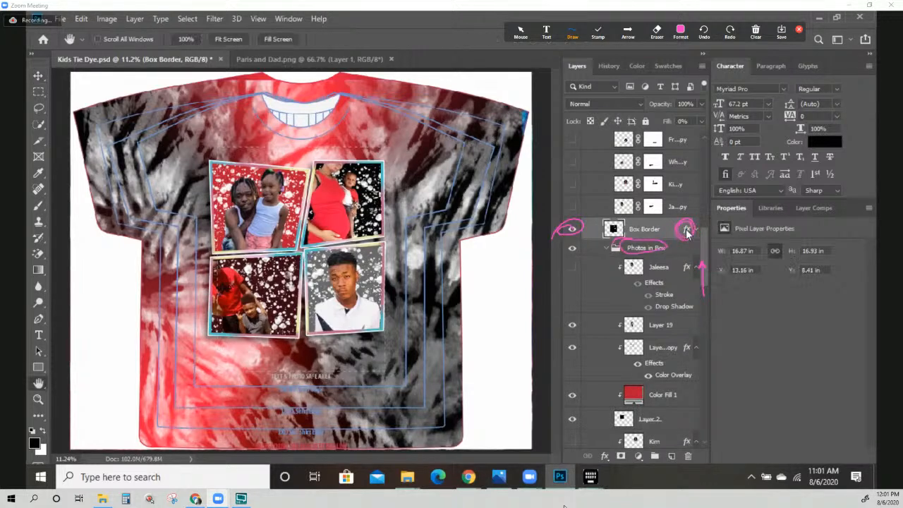
{"action": "double_click", "coordinate": [686, 233]}
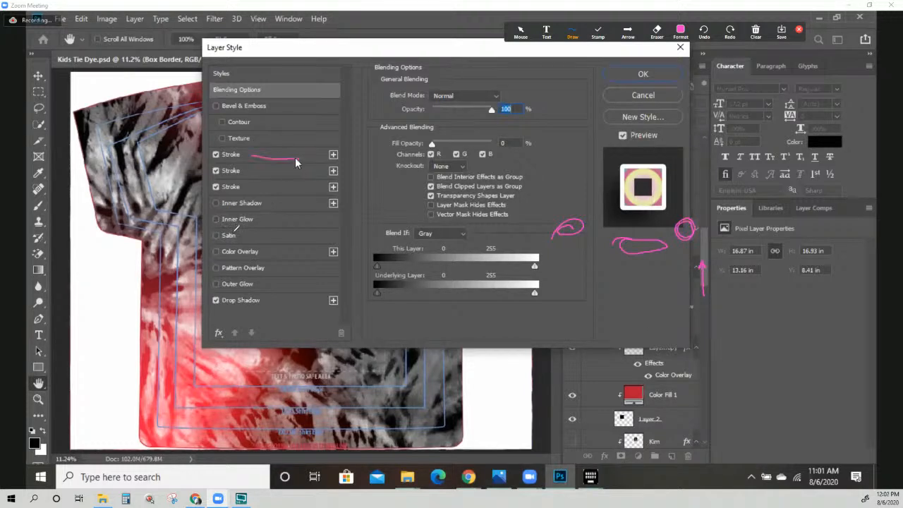
{"action": "left_click", "coordinate": [286, 161]}
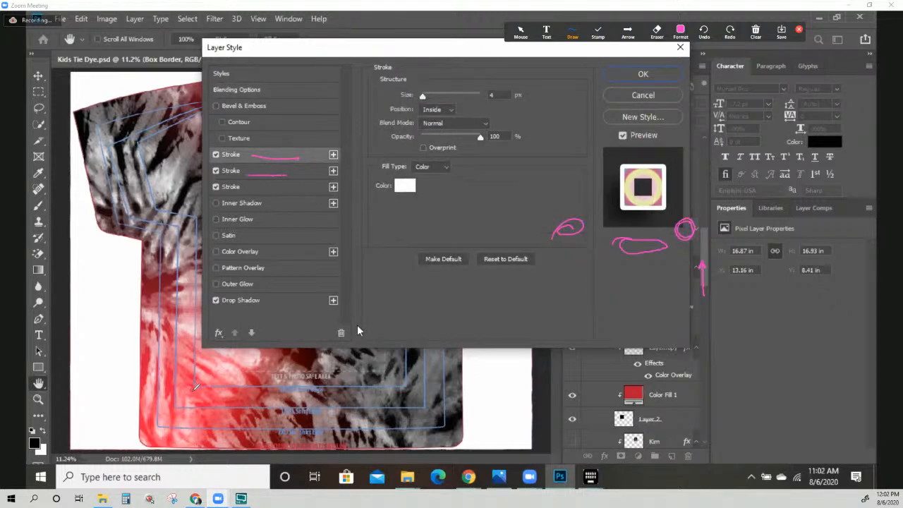
{"action": "left_click", "coordinate": [281, 174]}
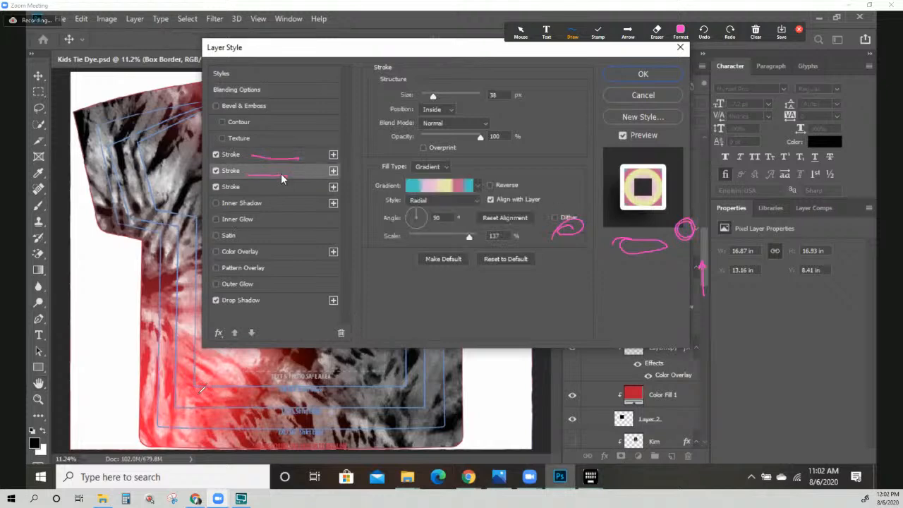
{"action": "left_click", "coordinate": [435, 188]}
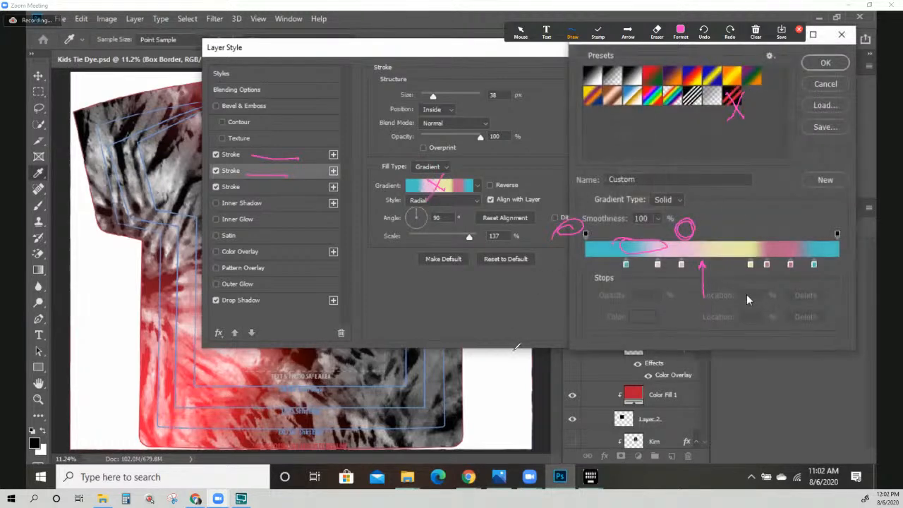
{"action": "left_click", "coordinate": [756, 29]}
{"action": "left_click", "coordinate": [764, 64]}
{"action": "left_click", "coordinate": [735, 96]}
{"action": "mouse_move", "coordinate": [820, 57]}
{"action": "left_mouse_down"}
{"action": "mouse_move", "coordinate": [824, 70]}
{"action": "mouse_move", "coordinate": [850, 48]}
{"action": "left_mouse_up"}
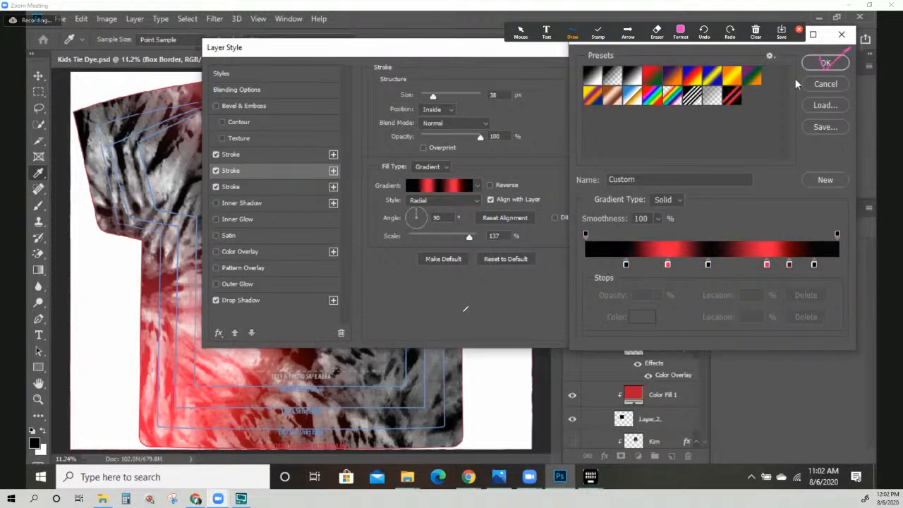
{"action": "left_click", "coordinate": [820, 64]}
Check the recoloured border around the photos, apply the Box Border layer style and save the document
{"action": "left_click_drag", "start_coordinate": [474, 51], "coordinate": [721, 47]}
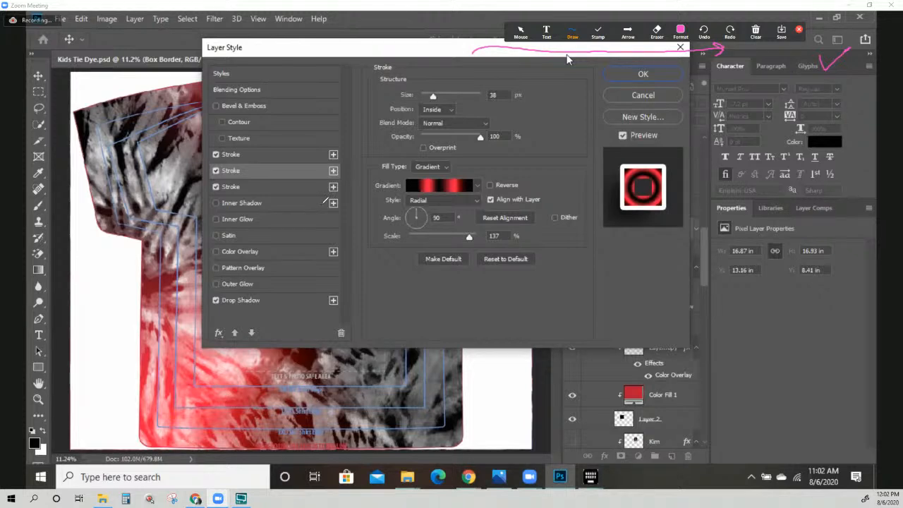
{"action": "left_click_drag", "start_coordinate": [567, 55], "coordinate": [818, 121]}
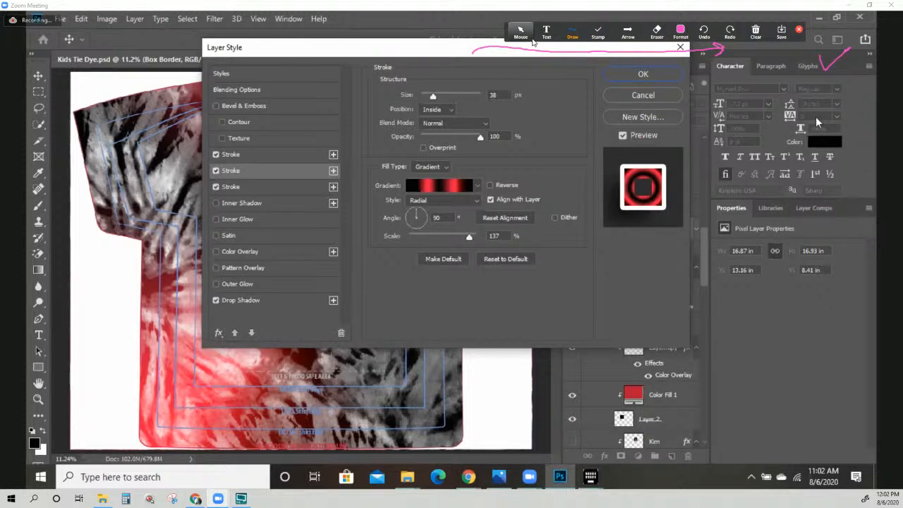
{"action": "mouse_move", "coordinate": [842, 301]}
{"action": "left_mouse_down"}
{"action": "mouse_move", "coordinate": [865, 232]}
{"action": "mouse_move", "coordinate": [600, 306]}
{"action": "mouse_move", "coordinate": [651, 345]}
{"action": "left_mouse_up"}
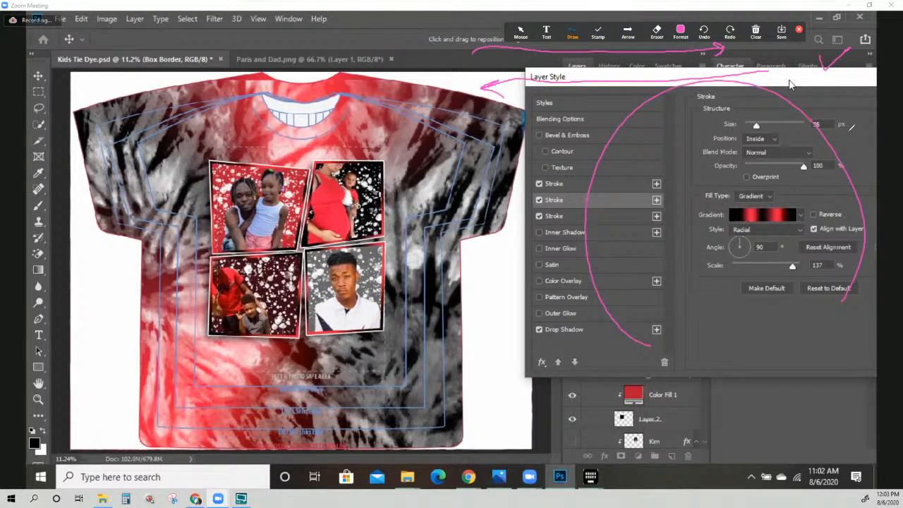
{"action": "left_click_drag", "start_coordinate": [789, 81], "coordinate": [585, 79]}
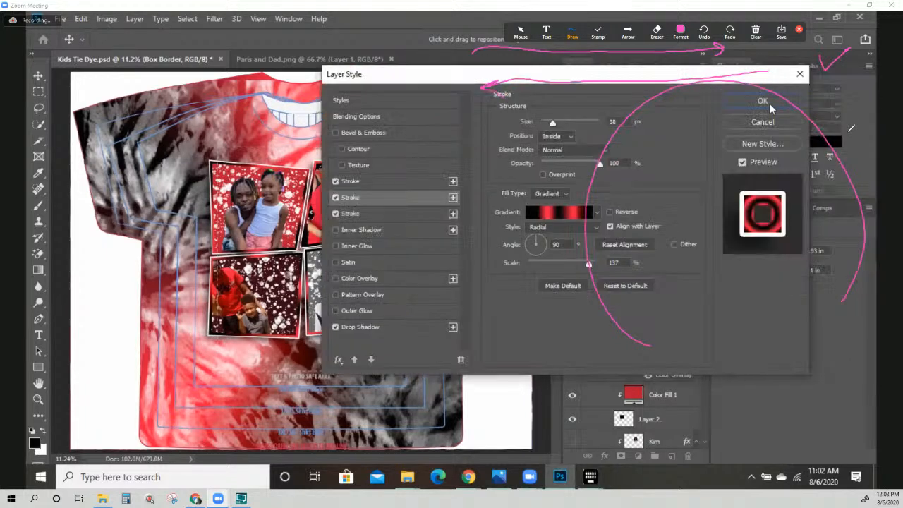
{"action": "left_click", "coordinate": [767, 103]}
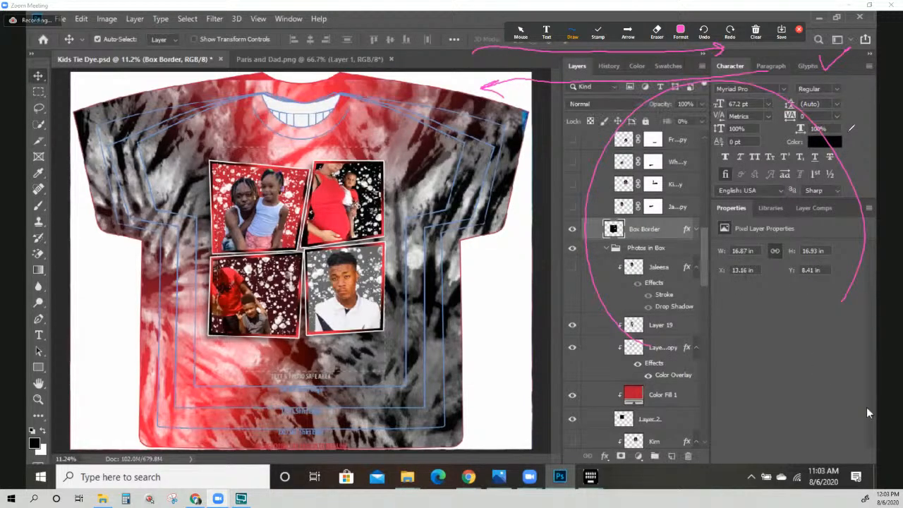
{"action": "key", "text": "ctrl+s"}
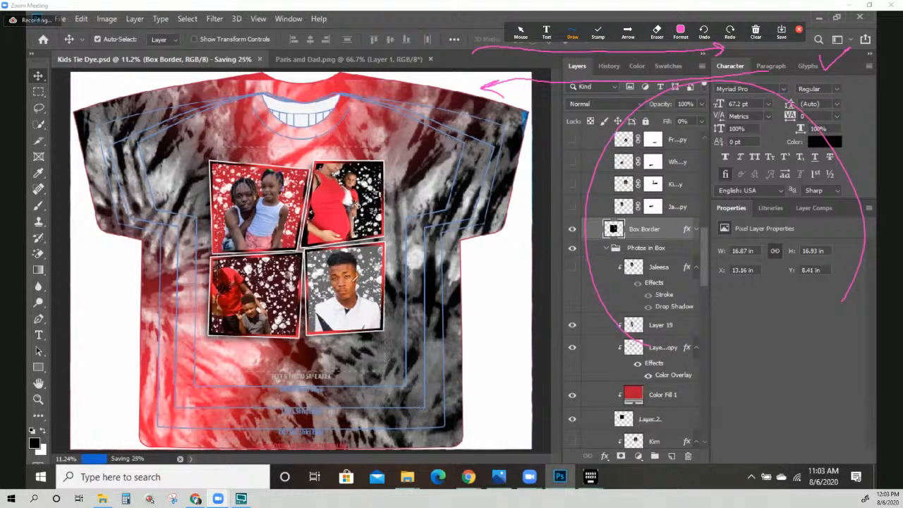
{"action": "left_click", "coordinate": [755, 31]}
{"action": "left_click", "coordinate": [755, 51]}
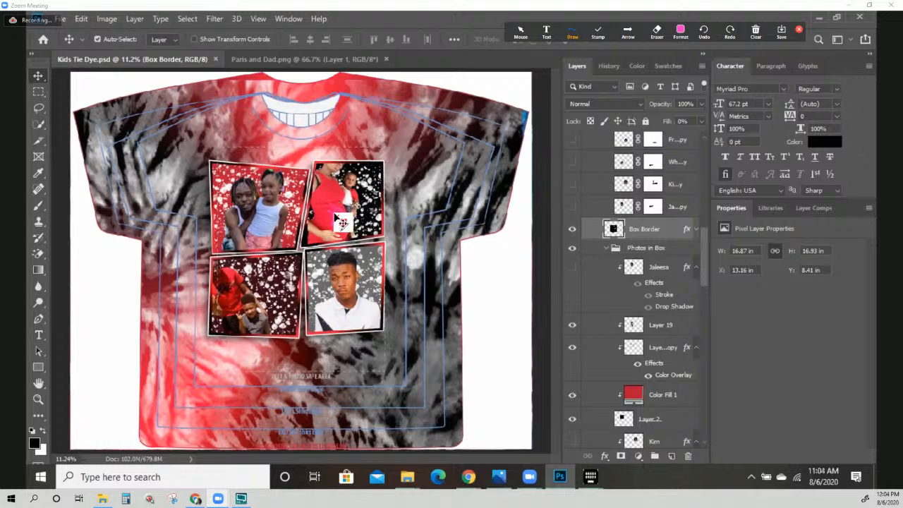
Try to reposition the mother-and-child photo in the upper-right box, and undo the last two changes
{"action": "right_click", "coordinate": [333, 213]}
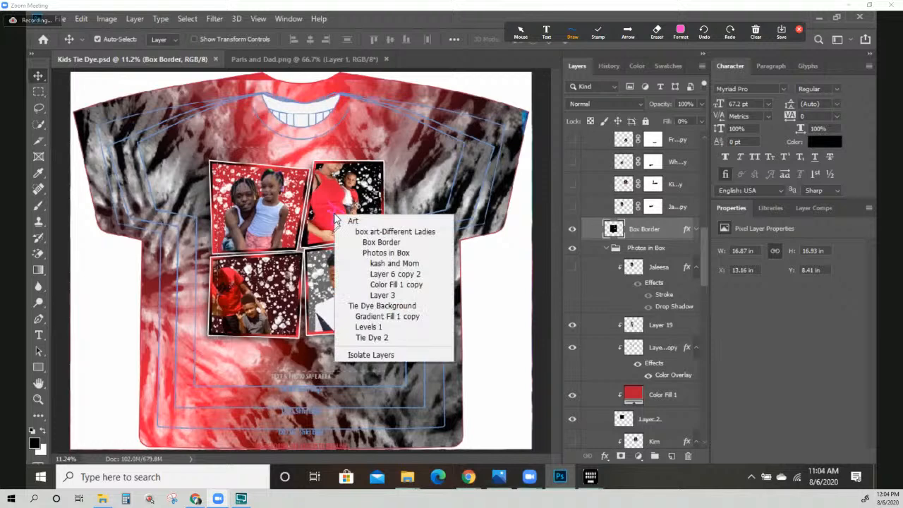
{"action": "left_click", "coordinate": [394, 264]}
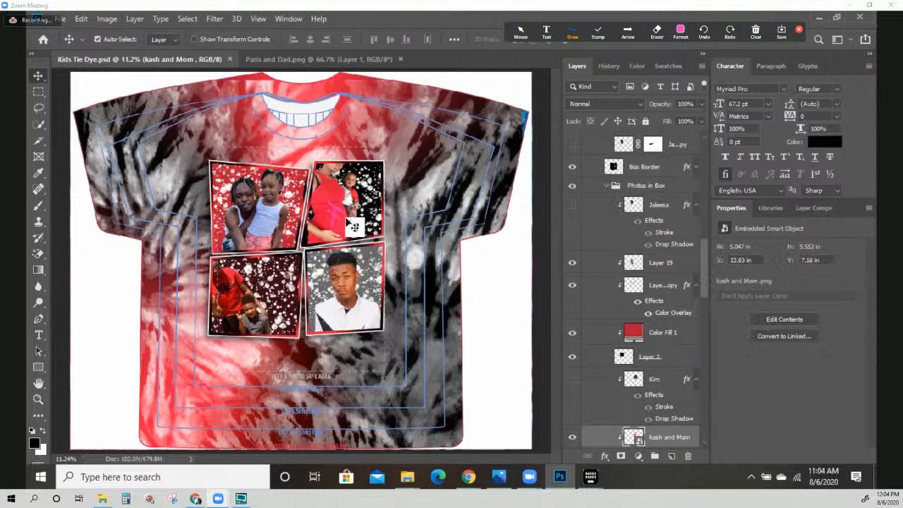
{"action": "left_click_drag", "start_coordinate": [350, 223], "coordinate": [344, 209]}
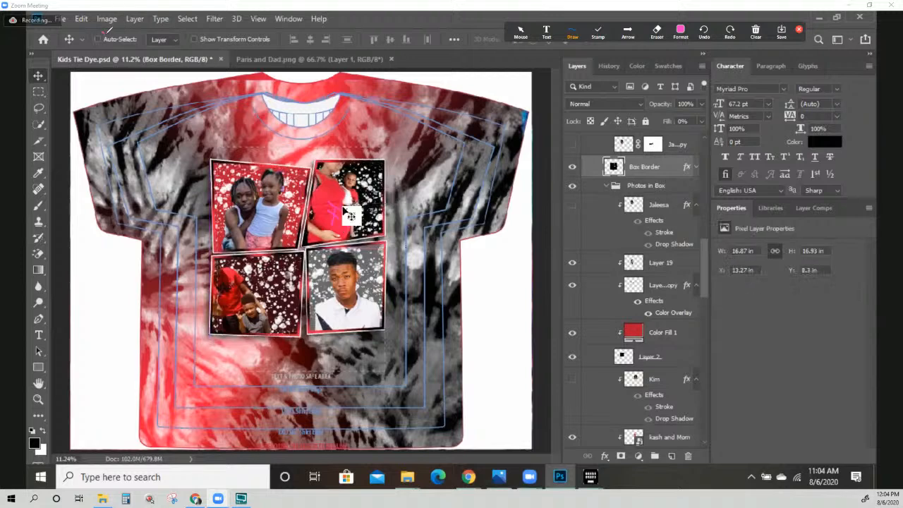
{"action": "key", "text": "ctrl+z"}
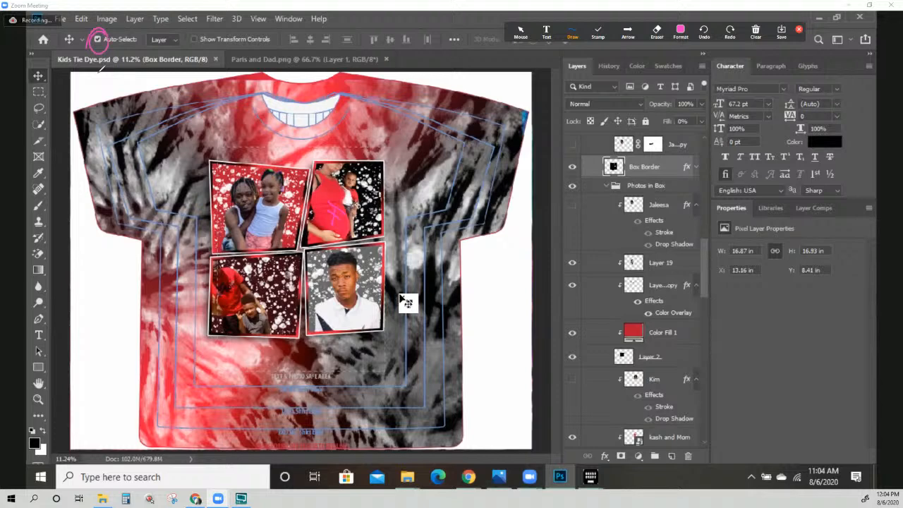
{"action": "key", "text": "ctrl+z"}
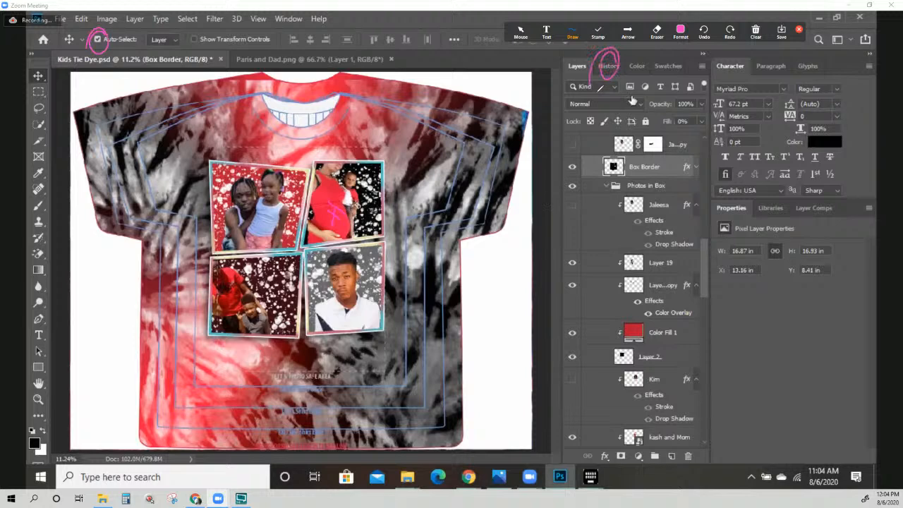
Restore the Stroke (Save) state from the document history and turn off Auto-Select for the Move tool
{"action": "left_click", "coordinate": [608, 67]}
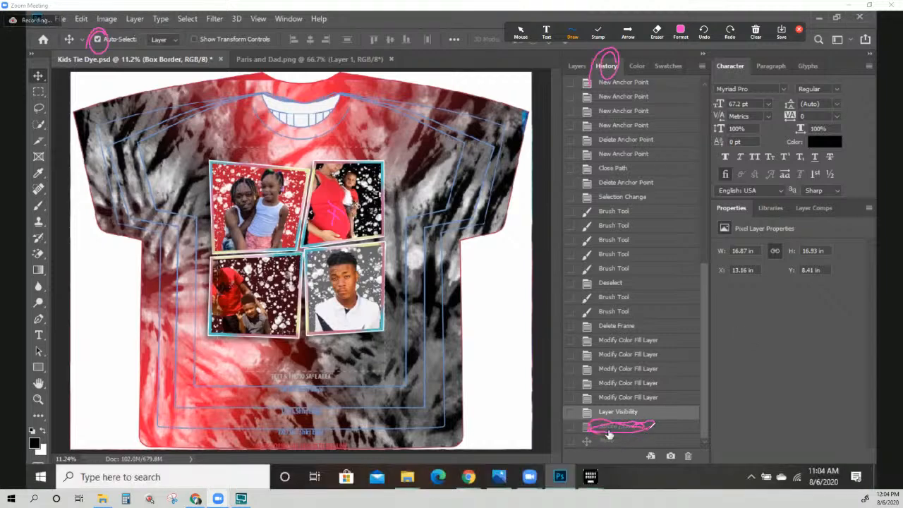
{"action": "left_click", "coordinate": [610, 427]}
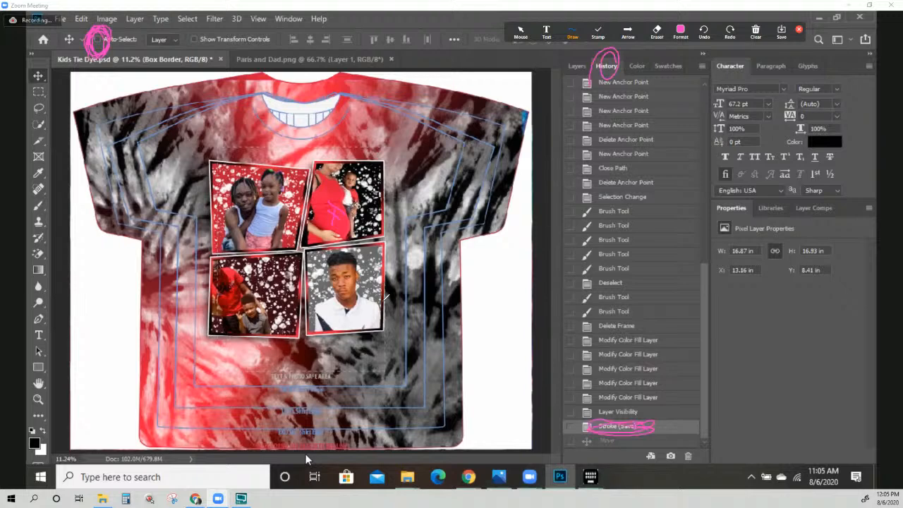
{"action": "left_click", "coordinate": [756, 32]}
{"action": "left_click", "coordinate": [769, 49]}
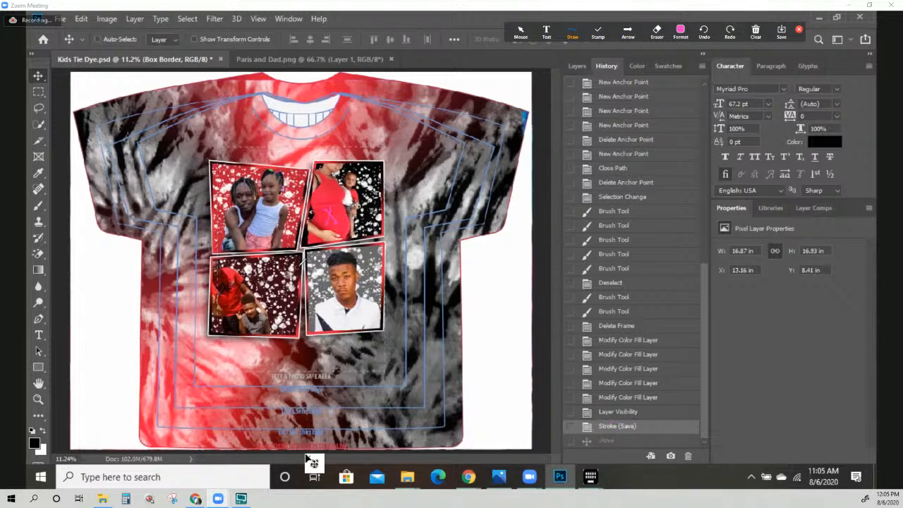
Select the mother-and-child photo layer and move it down in the upper-right box, to about X 22.82 in, Y 8.76 in
{"action": "right_click", "coordinate": [328, 214]}
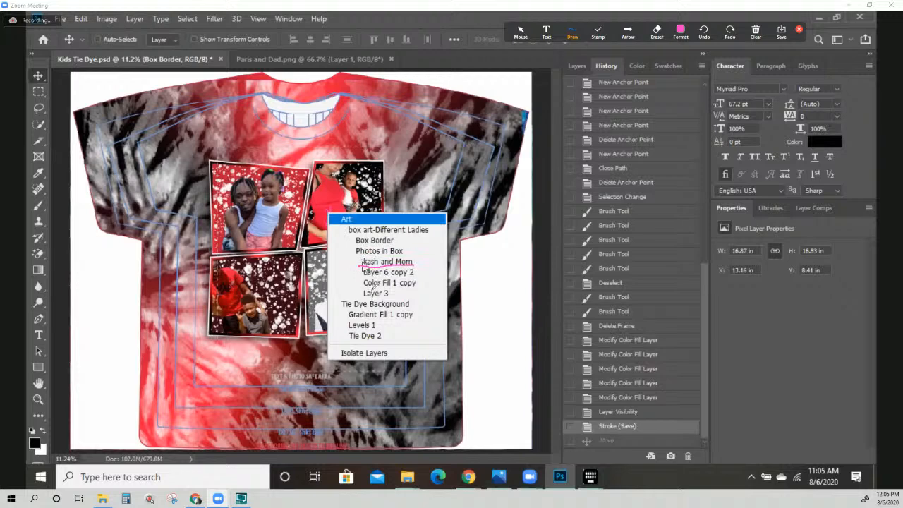
{"action": "left_click", "coordinate": [373, 263]}
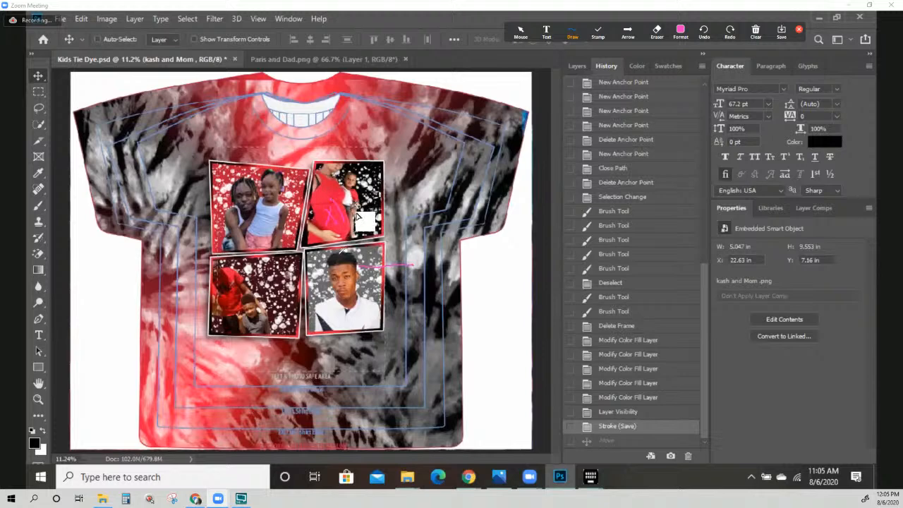
{"action": "left_click_drag", "start_coordinate": [357, 220], "coordinate": [371, 228]}
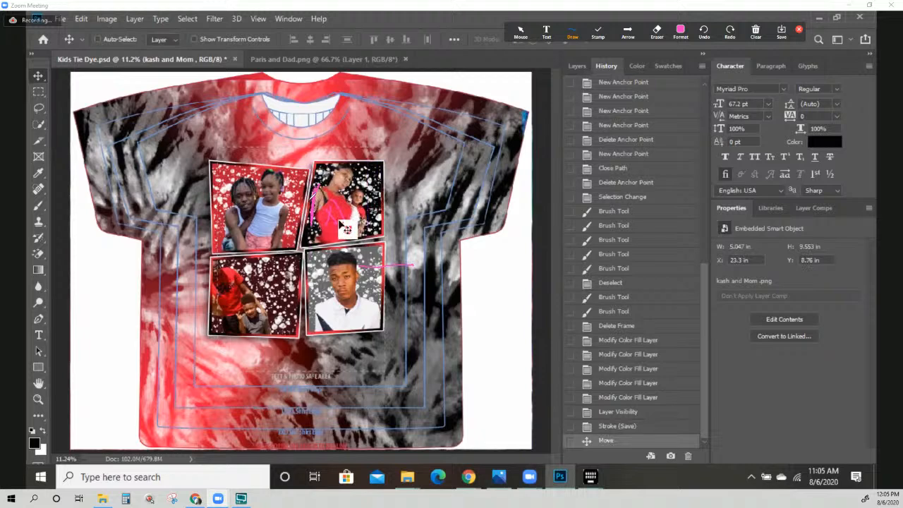
{"action": "left_click_drag", "start_coordinate": [342, 225], "coordinate": [335, 225]}
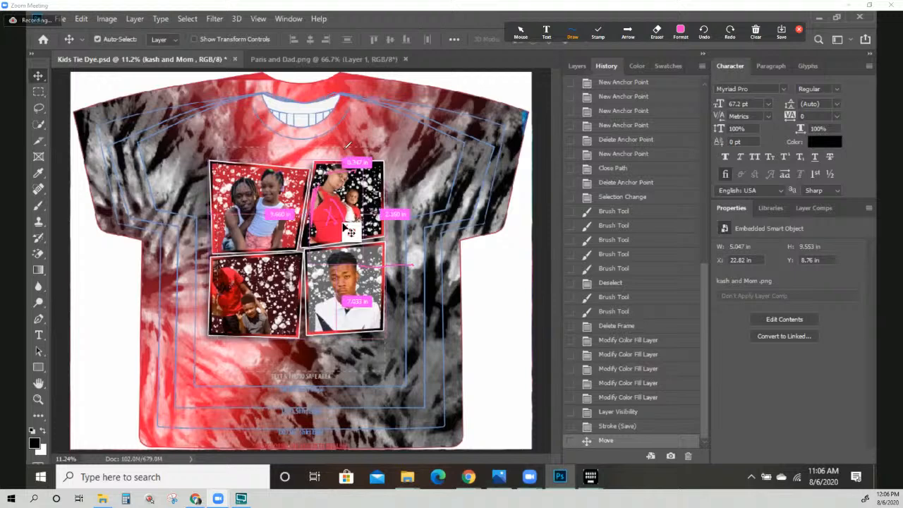
Free Transform the mother-and-child photo to about 414% scale and shift it slightly up to fit the upper-right box
{"action": "left_click", "coordinate": [756, 32]}
{"action": "left_click", "coordinate": [759, 53]}
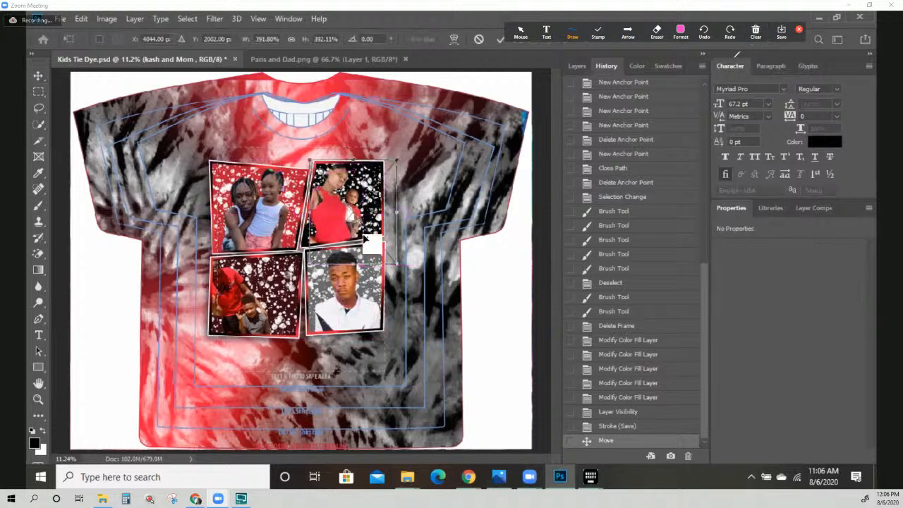
{"action": "left_click_drag", "start_coordinate": [397, 156], "coordinate": [393, 163]}
{"action": "left_click_drag", "start_coordinate": [398, 265], "coordinate": [410, 278]}
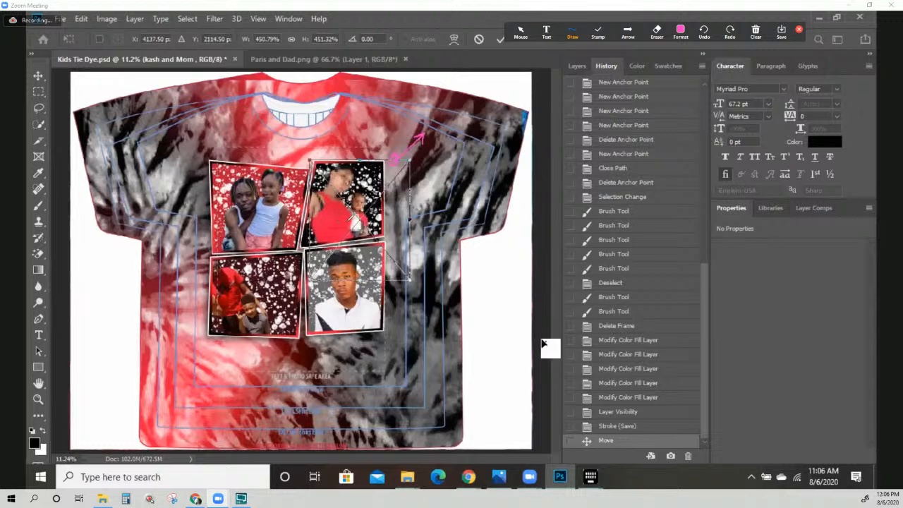
{"action": "left_click_drag", "start_coordinate": [350, 207], "coordinate": [340, 204]}
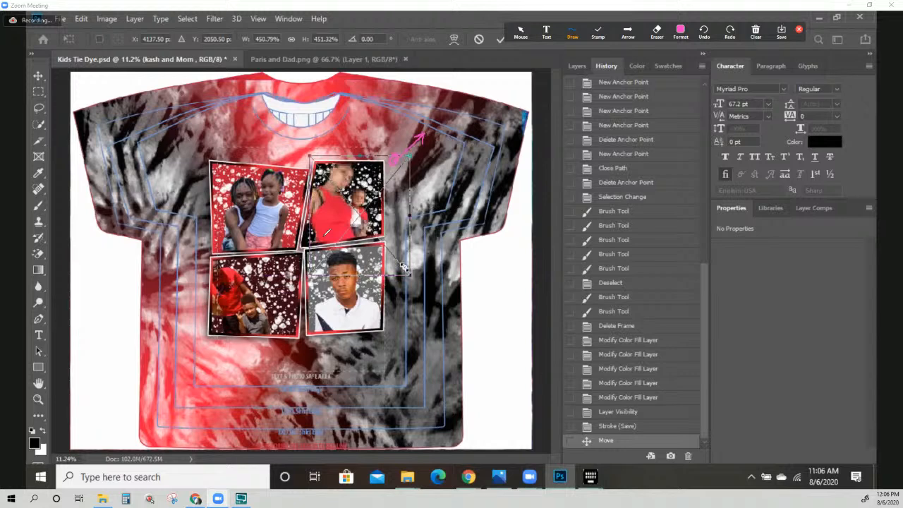
{"action": "left_click_drag", "start_coordinate": [403, 267], "coordinate": [396, 246]}
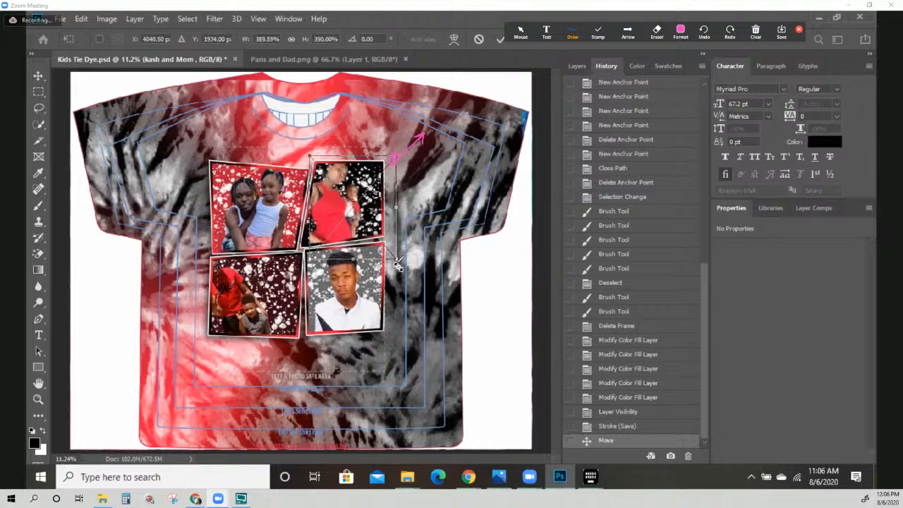
{"action": "left_click_drag", "start_coordinate": [398, 264], "coordinate": [395, 256]}
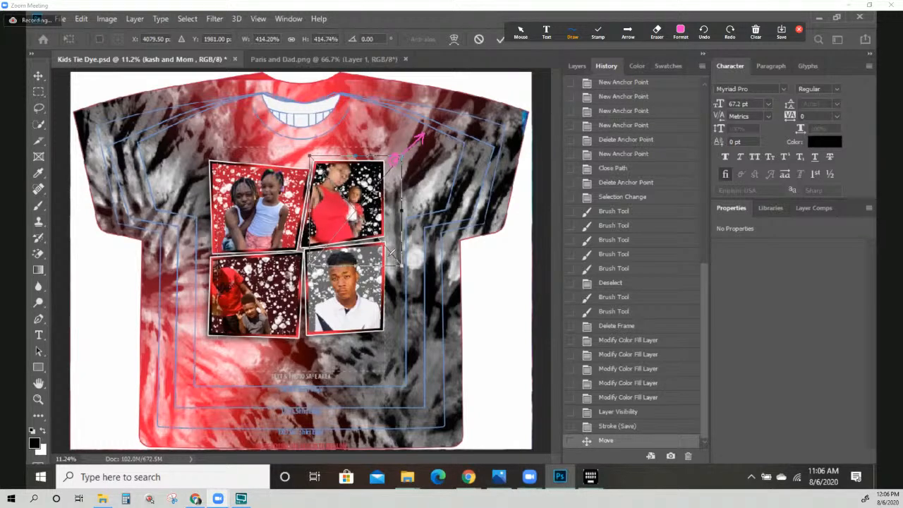
{"action": "key", "text": "Return"}
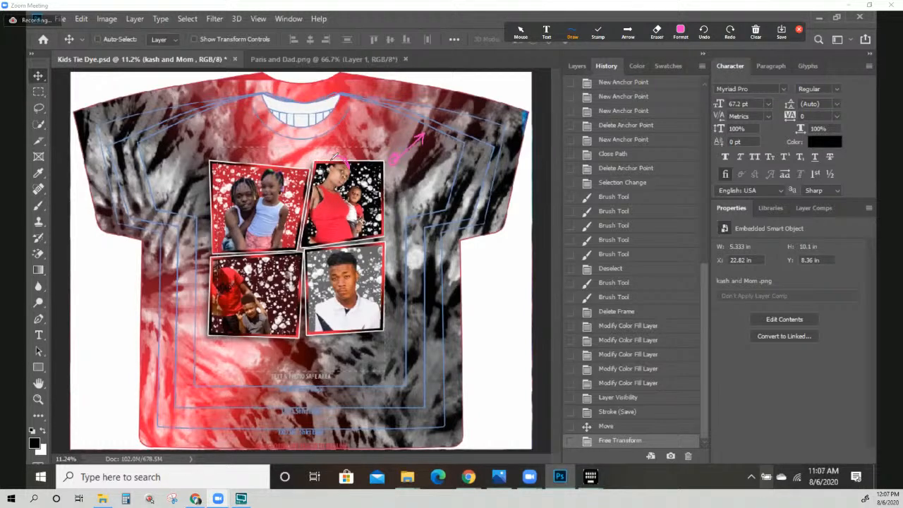
{"action": "left_click", "coordinate": [755, 31]}
{"action": "left_click", "coordinate": [763, 46]}
{"action": "mouse_move", "coordinate": [246, 302]}
{"action": "left_mouse_down"}
{"action": "mouse_move", "coordinate": [229, 309]}
{"action": "mouse_move", "coordinate": [244, 296]}
{"action": "left_mouse_up"}
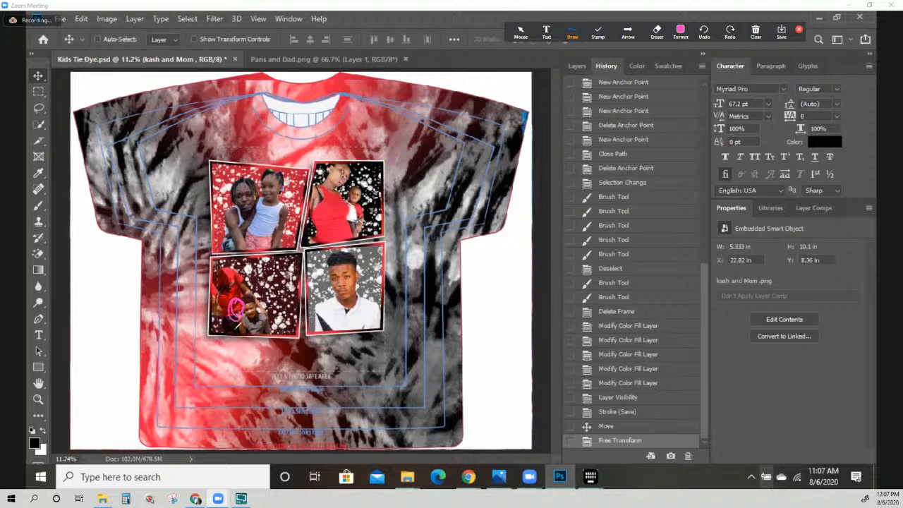
{"action": "left_click", "coordinate": [756, 31]}
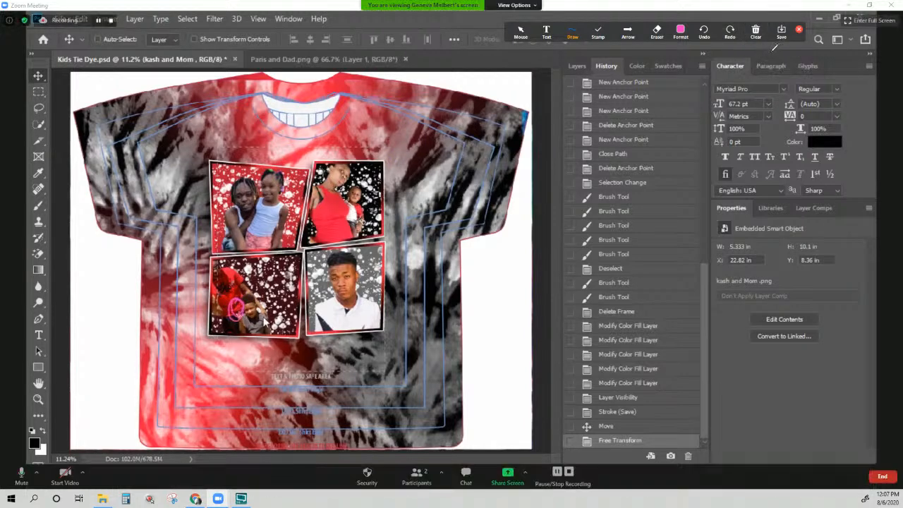
Select the photo in the lower-left box, move it right and slightly down to about X 14.02 in, Y 17.3 in, and save the document
{"action": "right_click", "coordinate": [243, 308]}
{"action": "left_click", "coordinate": [298, 355]}
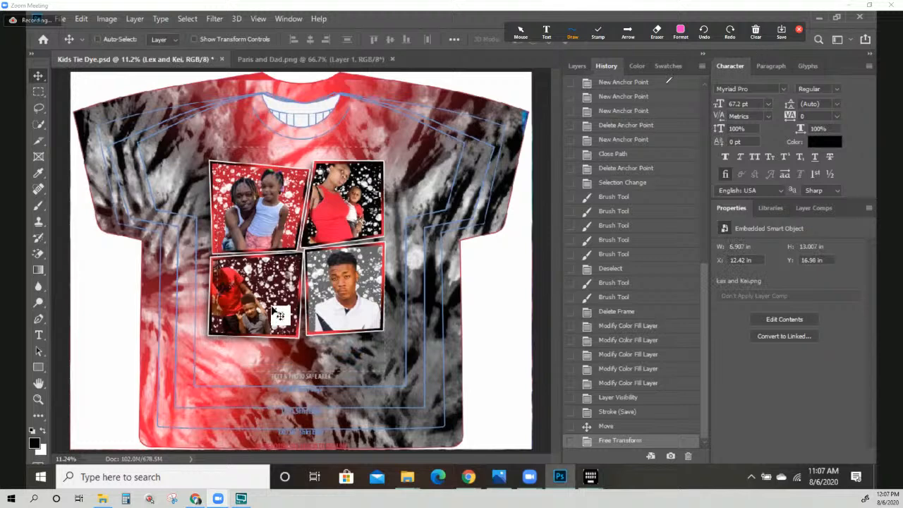
{"action": "key", "text": "ctrl"}
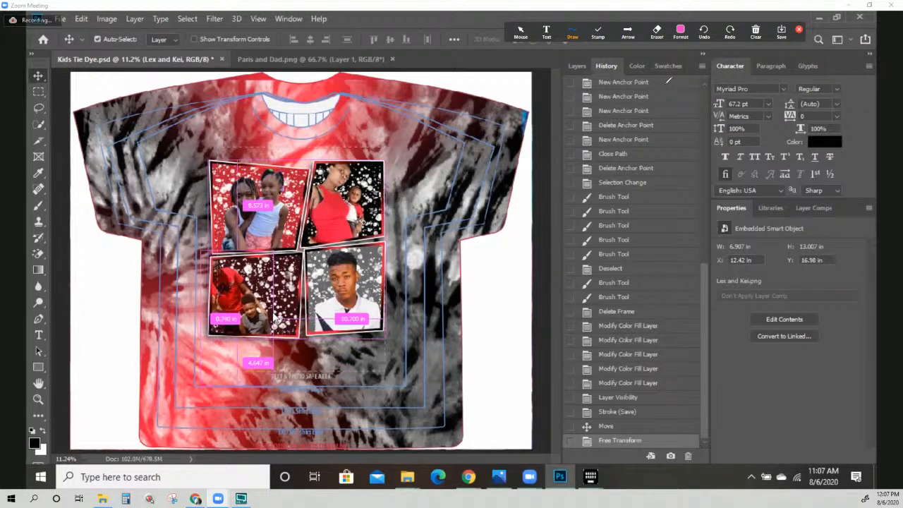
{"action": "key", "text": "ctrl+t"}
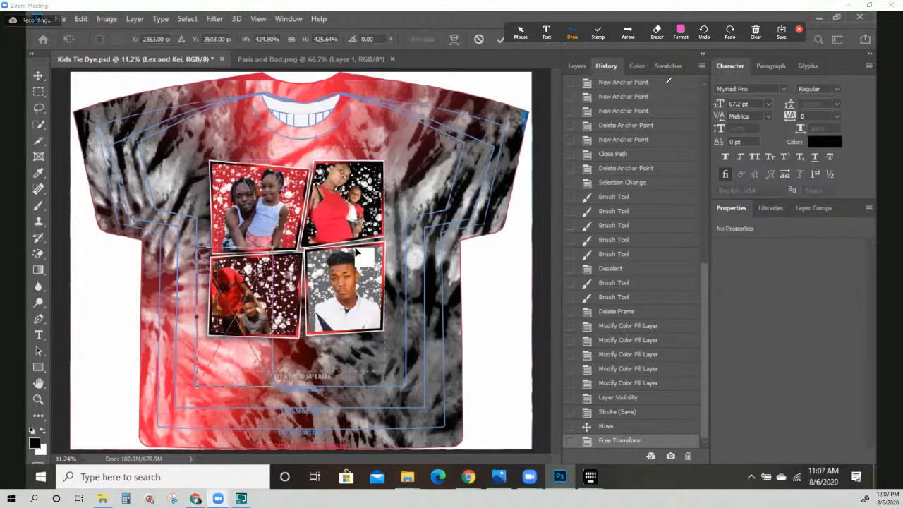
{"action": "left_click_drag", "start_coordinate": [255, 326], "coordinate": [261, 324]}
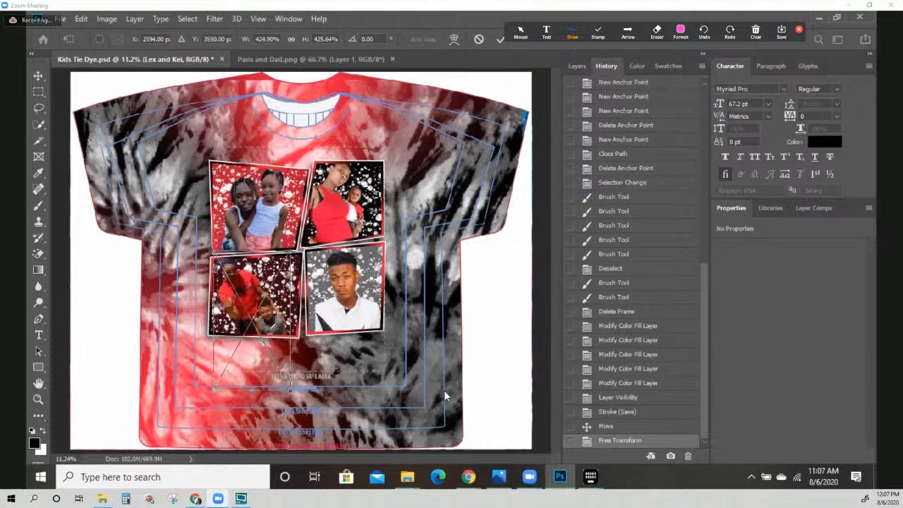
{"action": "key", "text": "Return"}
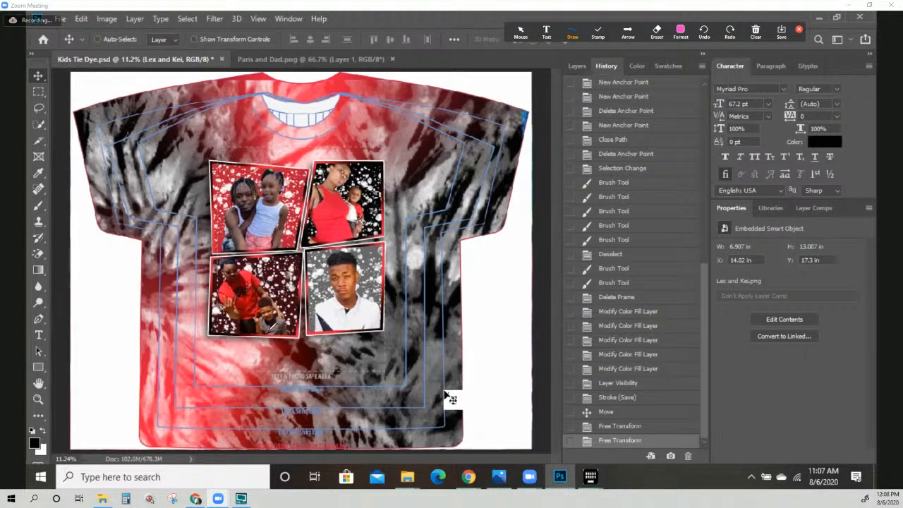
{"action": "key", "text": "ctrl+s"}
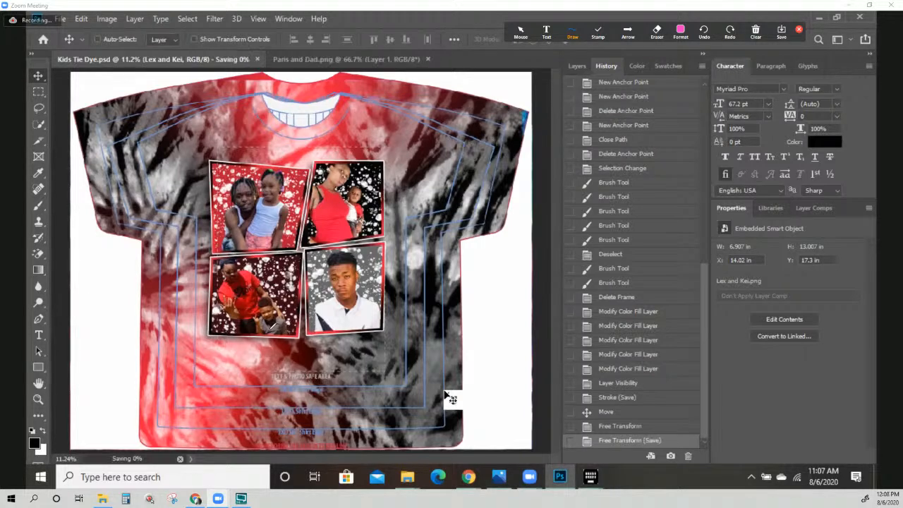
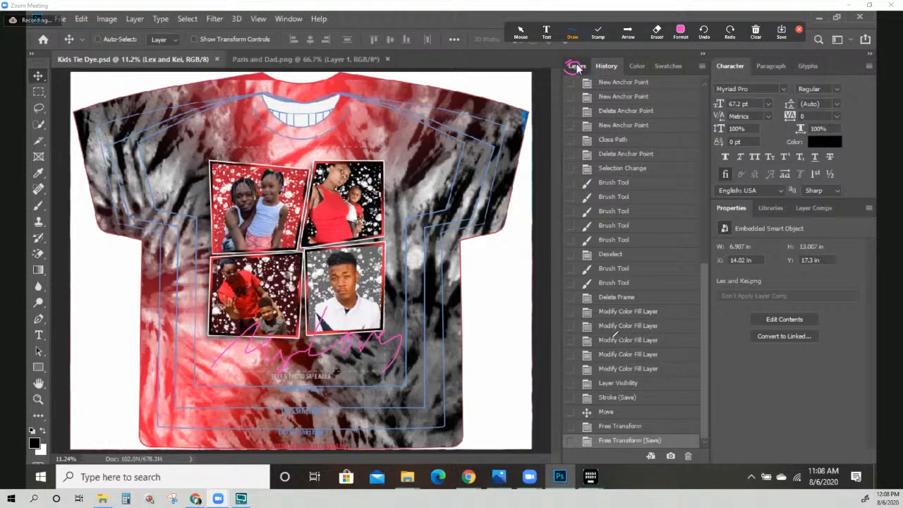
Find and select the text group inside the box art-Different Ladies group of the Art group
{"action": "left_click", "coordinate": [576, 66]}
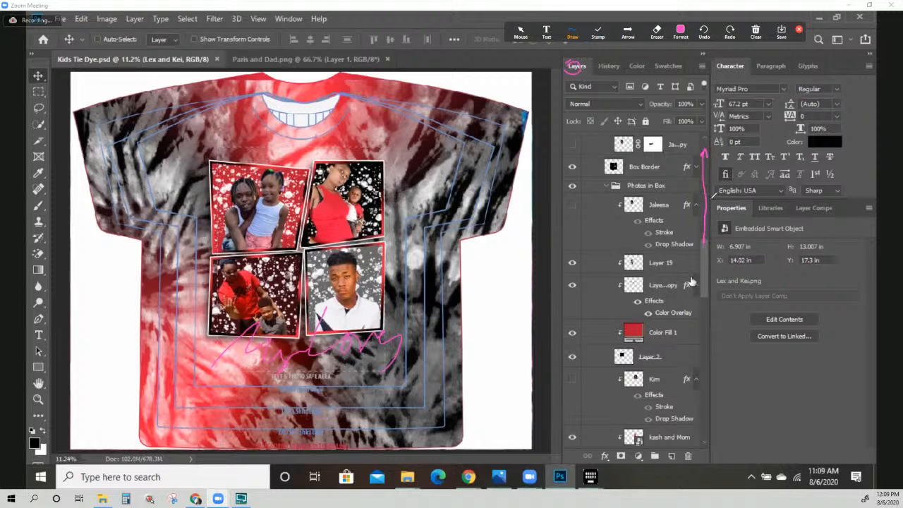
{"action": "left_click_drag", "start_coordinate": [703, 255], "coordinate": [708, 233]}
{"action": "scroll", "coordinate": [709, 207], "scroll_direction": "up", "scroll_amount": 6}
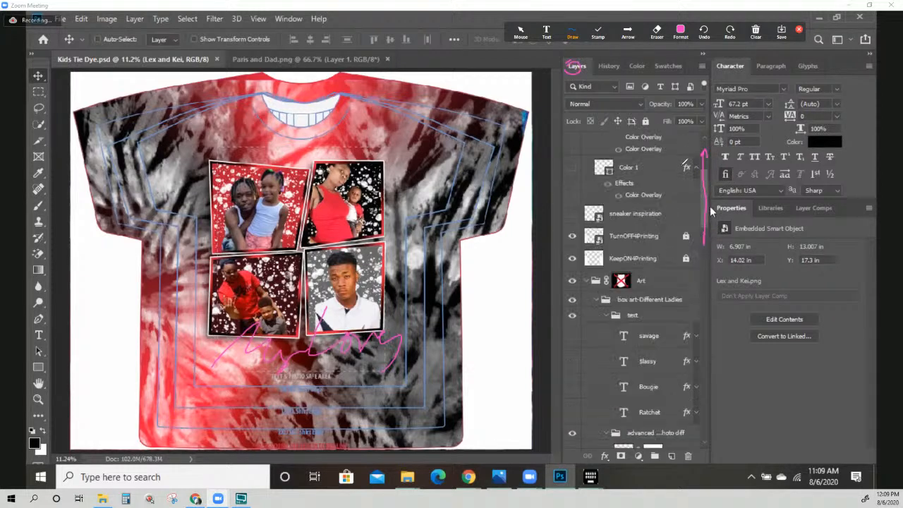
{"action": "scroll", "coordinate": [710, 202], "scroll_direction": "up", "scroll_amount": 1}
{"action": "scroll", "coordinate": [712, 185], "scroll_direction": "up", "scroll_amount": 3}
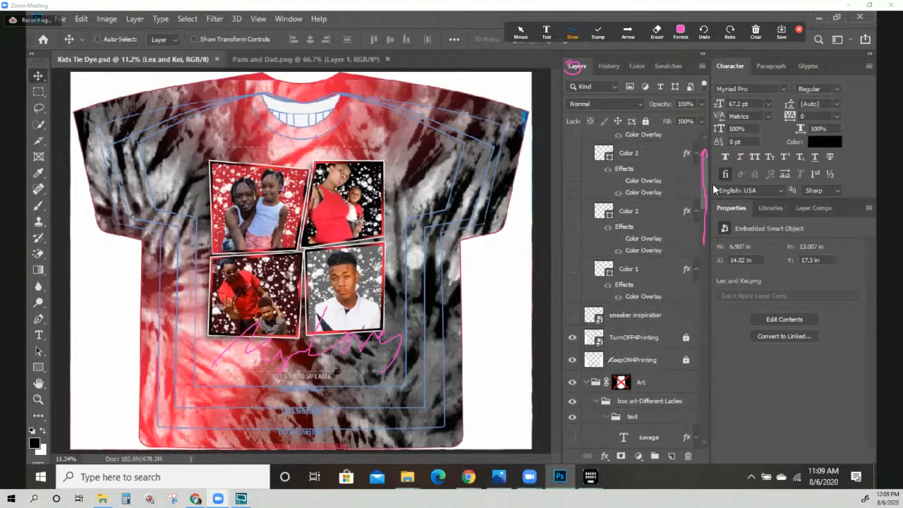
{"action": "scroll", "coordinate": [713, 172], "scroll_direction": "up", "scroll_amount": 3}
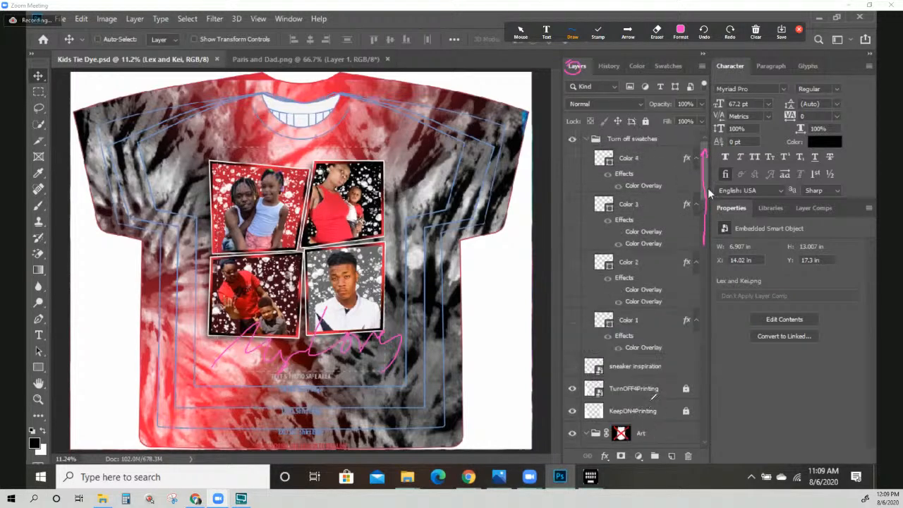
{"action": "scroll", "coordinate": [703, 186], "scroll_direction": "down", "scroll_amount": 1}
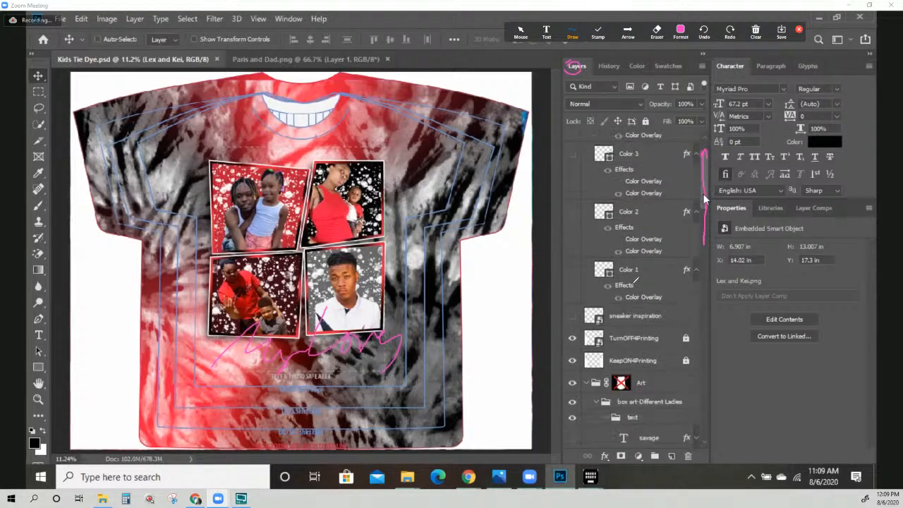
{"action": "scroll", "coordinate": [704, 196], "scroll_direction": "down", "scroll_amount": 1}
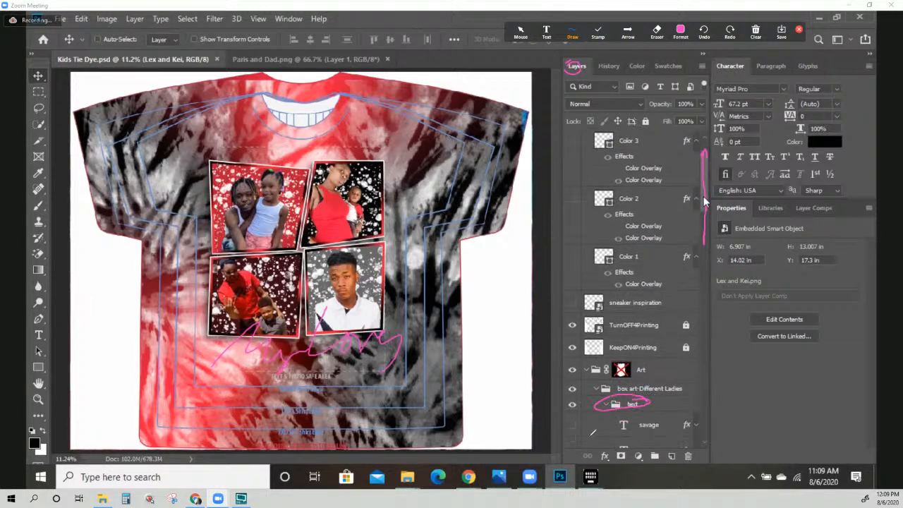
{"action": "left_click", "coordinate": [632, 406]}
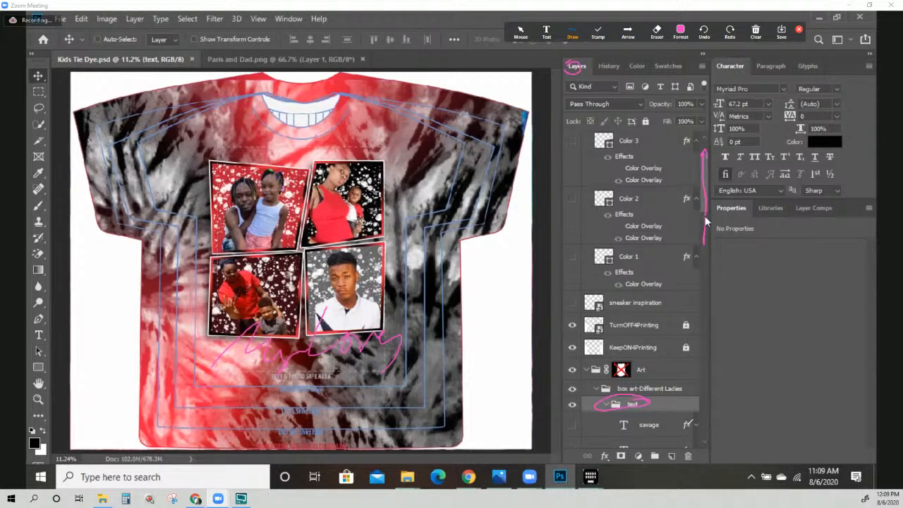
Show the savage, Slassy, Bougie and Ratchet text layers in the text group
{"action": "scroll", "coordinate": [572, 322], "scroll_direction": "down", "scroll_amount": 3}
{"action": "left_click", "coordinate": [572, 321]}
{"action": "left_click", "coordinate": [572, 343]}
{"action": "left_click", "coordinate": [571, 368]}
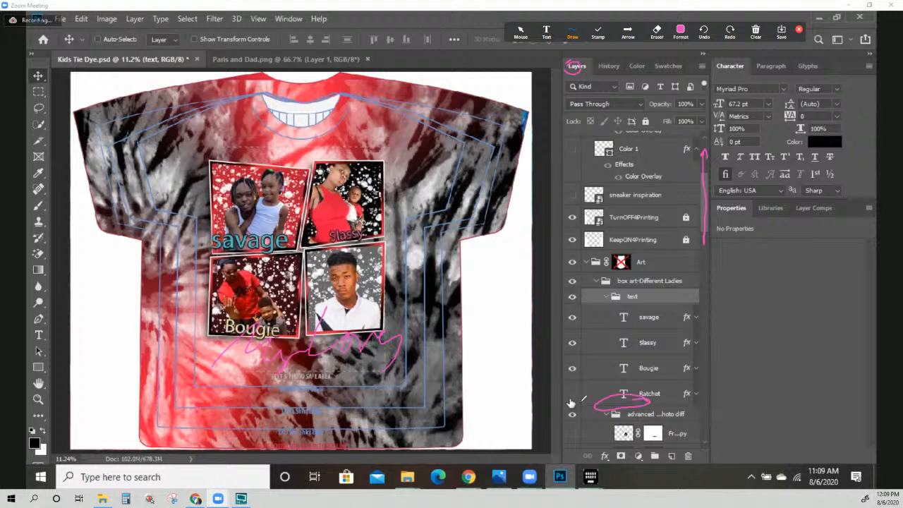
{"action": "left_click", "coordinate": [572, 395]}
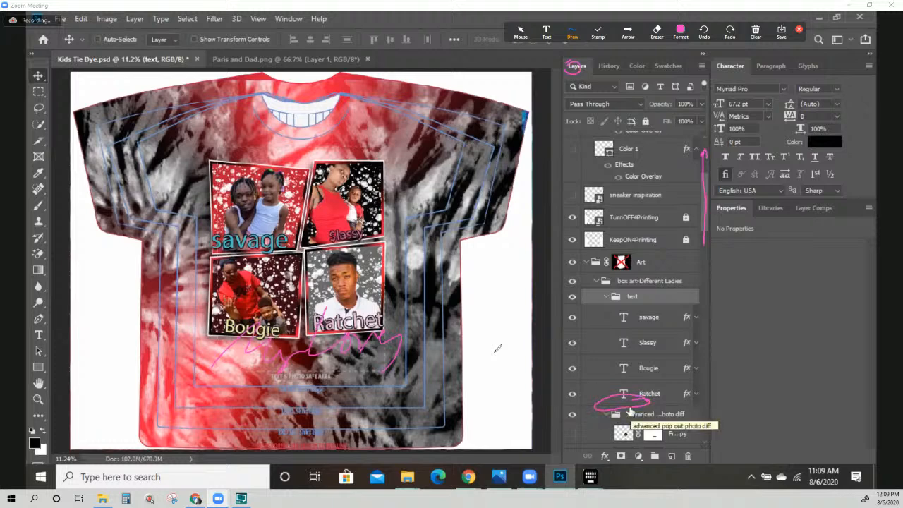
Duplicate the savage text layer within the same document, keeping the suggested layer name
{"action": "mouse_move", "coordinate": [670, 309]}
{"action": "left_mouse_down"}
{"action": "mouse_move", "coordinate": [607, 321]}
{"action": "mouse_move", "coordinate": [667, 313]}
{"action": "left_mouse_up"}
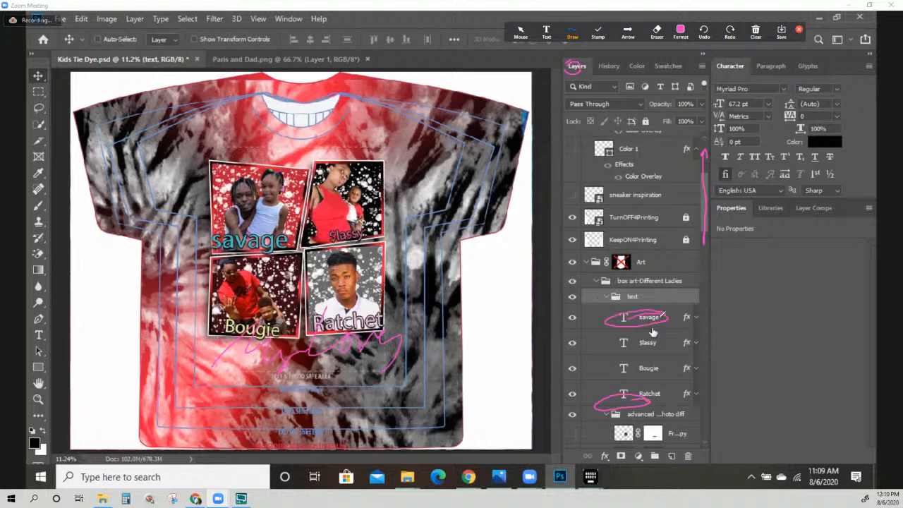
{"action": "left_click_drag", "start_coordinate": [666, 313], "coordinate": [653, 326]}
{"action": "right_click", "coordinate": [652, 323]}
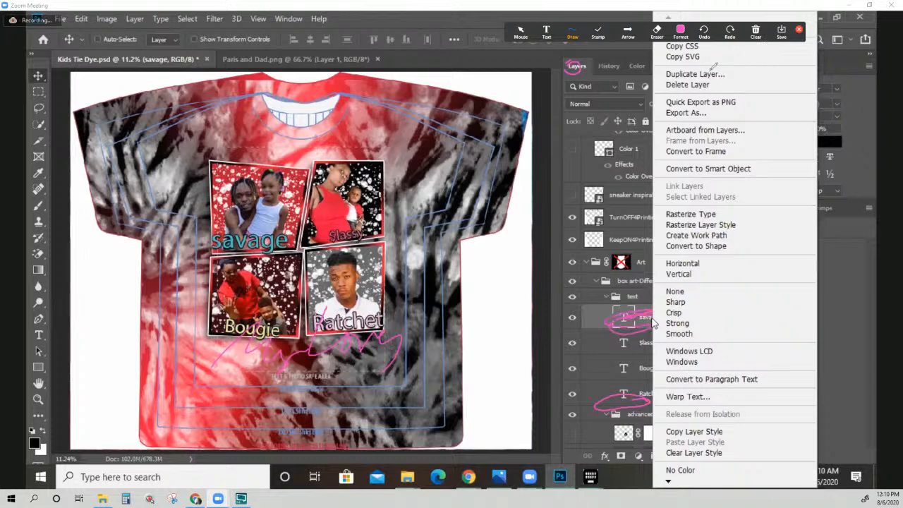
{"action": "mouse_move", "coordinate": [727, 67]}
{"action": "left_mouse_down"}
{"action": "mouse_move", "coordinate": [688, 79]}
{"action": "mouse_move", "coordinate": [725, 69]}
{"action": "left_mouse_up"}
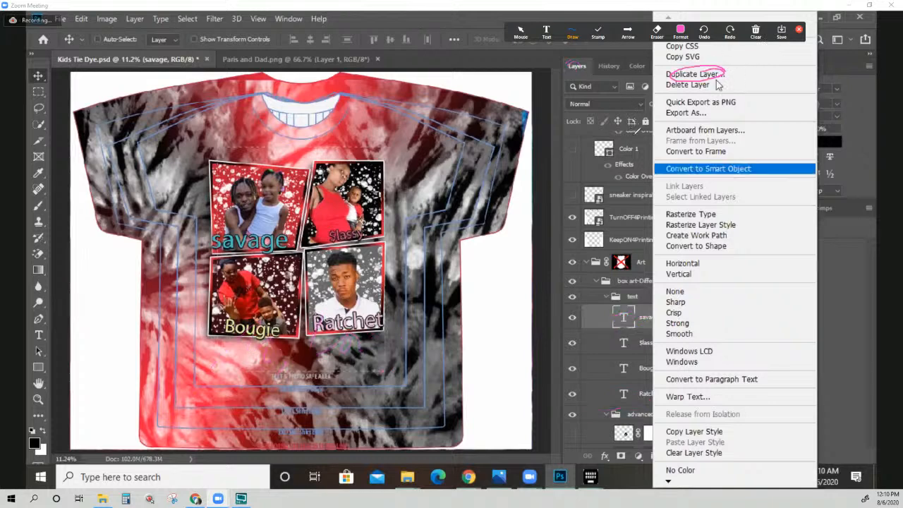
{"action": "key", "text": "Escape"}
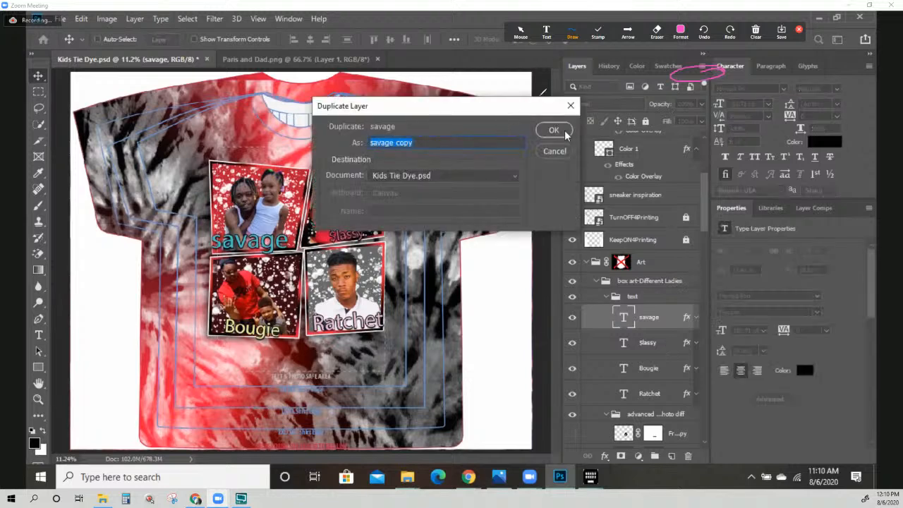
{"action": "left_click", "coordinate": [564, 132]}
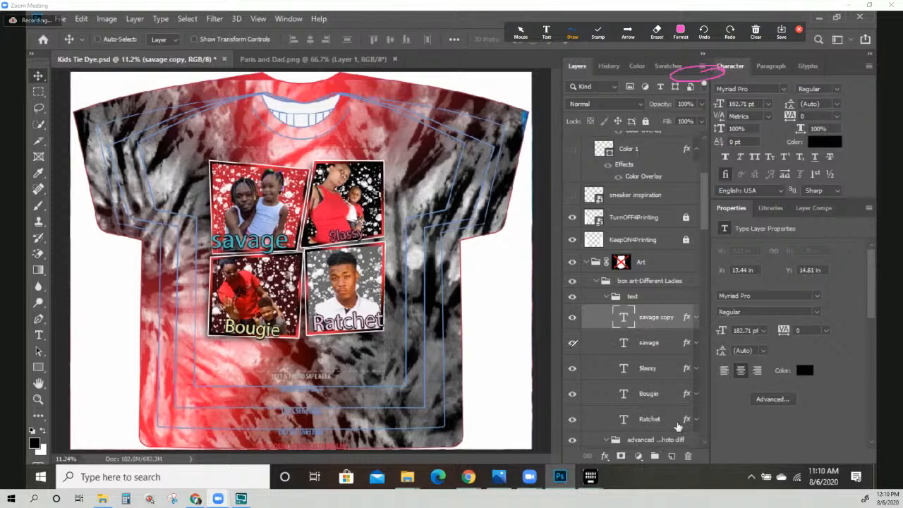
Hide the original savage, Slassy, Bougie and Ratchet text layers, leaving only the duplicated text layer shown
{"action": "left_click_drag", "start_coordinate": [568, 347], "coordinate": [585, 341]}
{"action": "left_click_drag", "start_coordinate": [564, 378], "coordinate": [584, 367]}
{"action": "mouse_move", "coordinate": [566, 400]}
{"action": "left_mouse_down"}
{"action": "mouse_move", "coordinate": [586, 391]}
{"action": "mouse_move", "coordinate": [566, 424]}
{"action": "left_mouse_up"}
{"action": "left_click", "coordinate": [573, 369]}
{"action": "left_click", "coordinate": [572, 393]}
{"action": "left_click", "coordinate": [572, 419]}
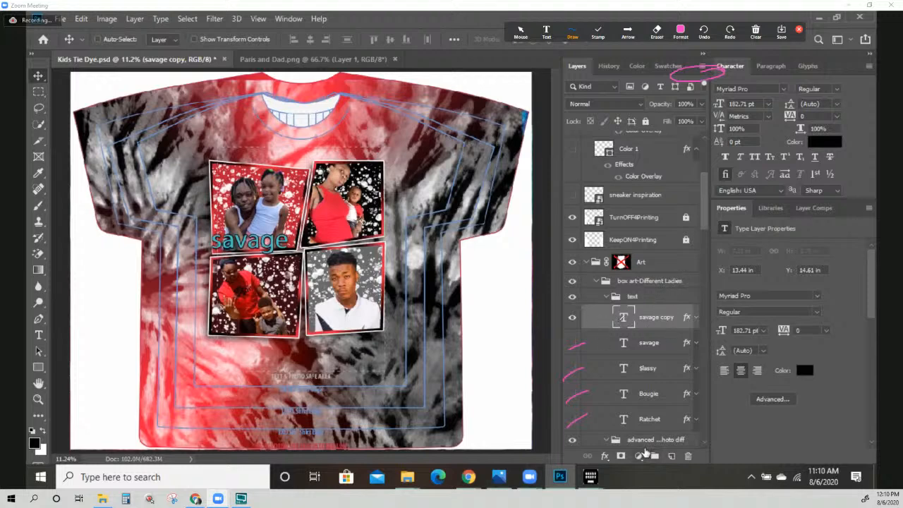
Replace the wording of the duplicated savage text layer with "My Loves"
{"action": "mouse_move", "coordinate": [614, 308]}
{"action": "left_mouse_down"}
{"action": "mouse_move", "coordinate": [630, 323]}
{"action": "mouse_move", "coordinate": [618, 326]}
{"action": "left_mouse_up"}
{"action": "double_click", "coordinate": [625, 317]}
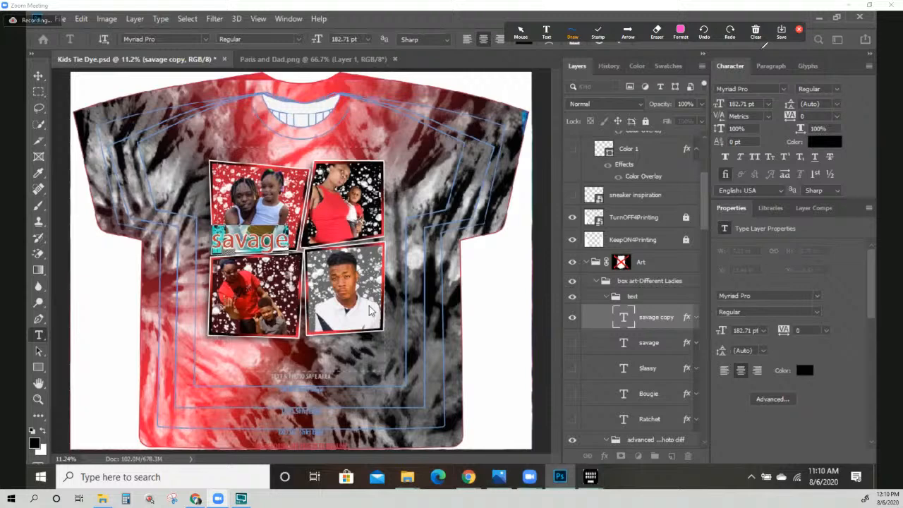
{"action": "left_click", "coordinate": [260, 240]}
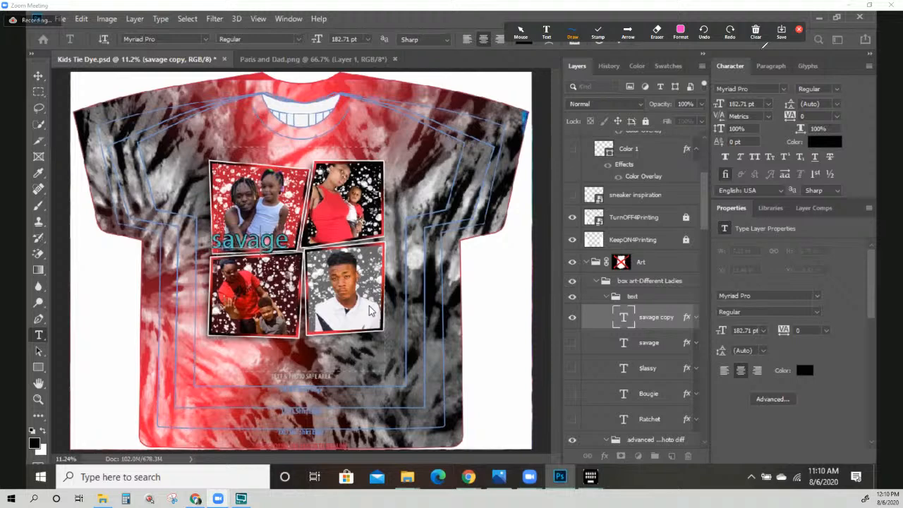
{"action": "type", "text": "My Lov"}
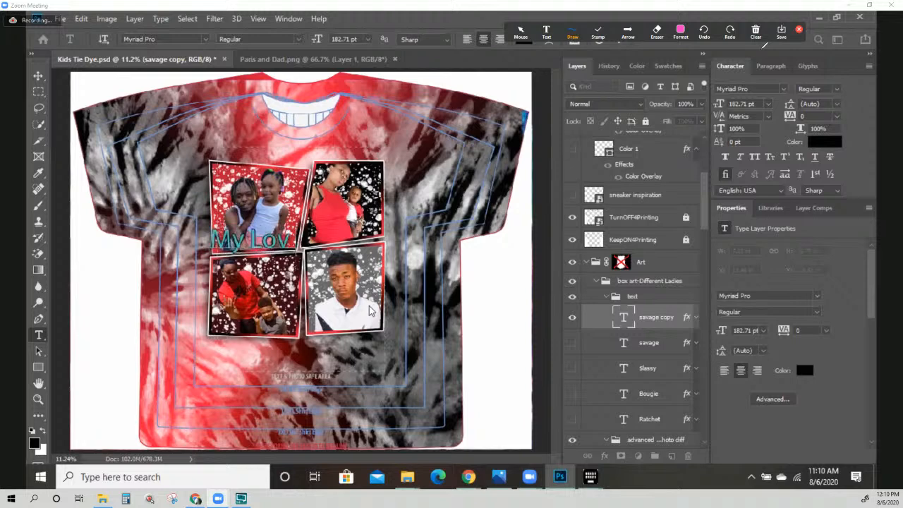
{"action": "type", "text": "es"}
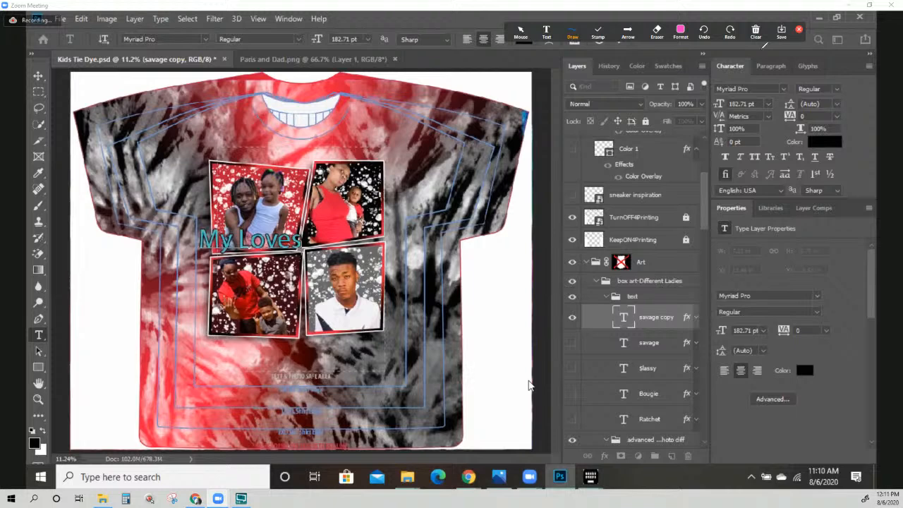
Turn off the Color Overlay in the My Loves text's layer style and add a Gradient Overlay effect
{"action": "mouse_move", "coordinate": [689, 310]}
{"action": "left_mouse_down"}
{"action": "mouse_move", "coordinate": [677, 311]}
{"action": "mouse_move", "coordinate": [692, 313]}
{"action": "left_mouse_up"}
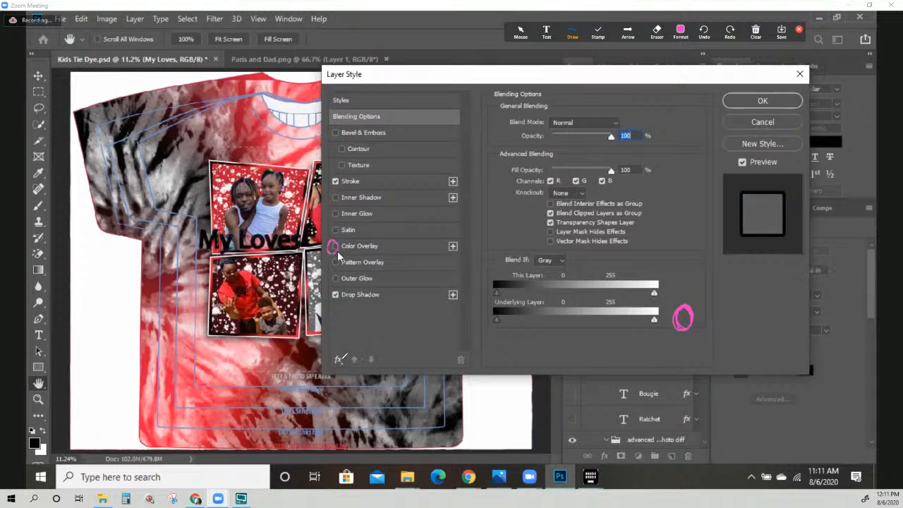
{"action": "left_click_drag", "start_coordinate": [335, 352], "coordinate": [338, 353]}
{"action": "left_click_drag", "start_coordinate": [407, 281], "coordinate": [346, 289]}
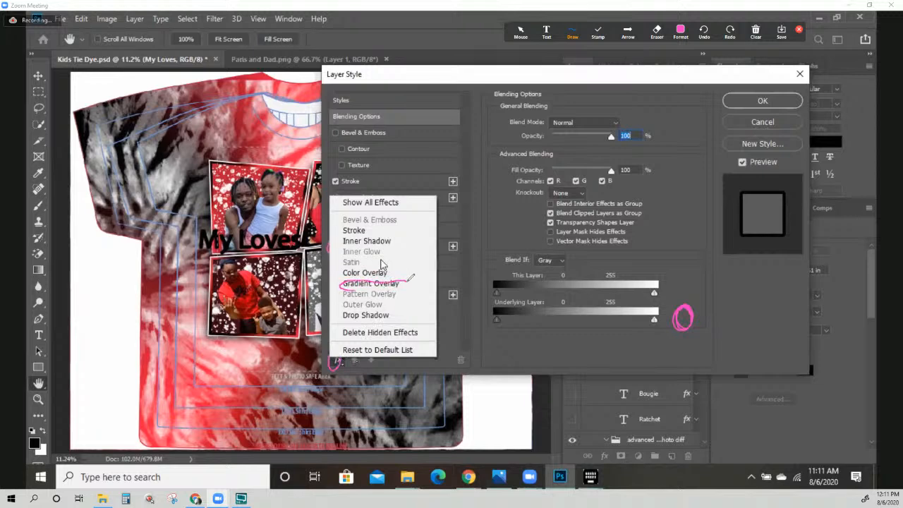
{"action": "left_click", "coordinate": [755, 30]}
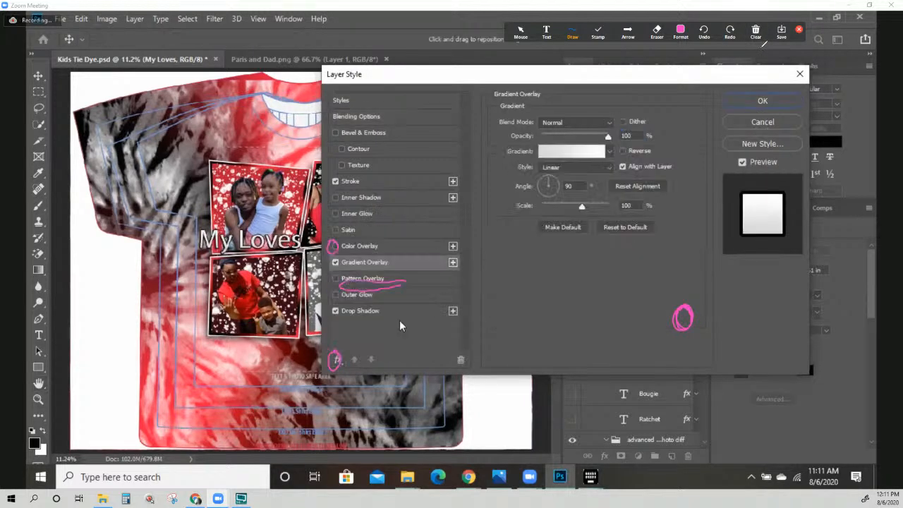
{"action": "left_click", "coordinate": [758, 41]}
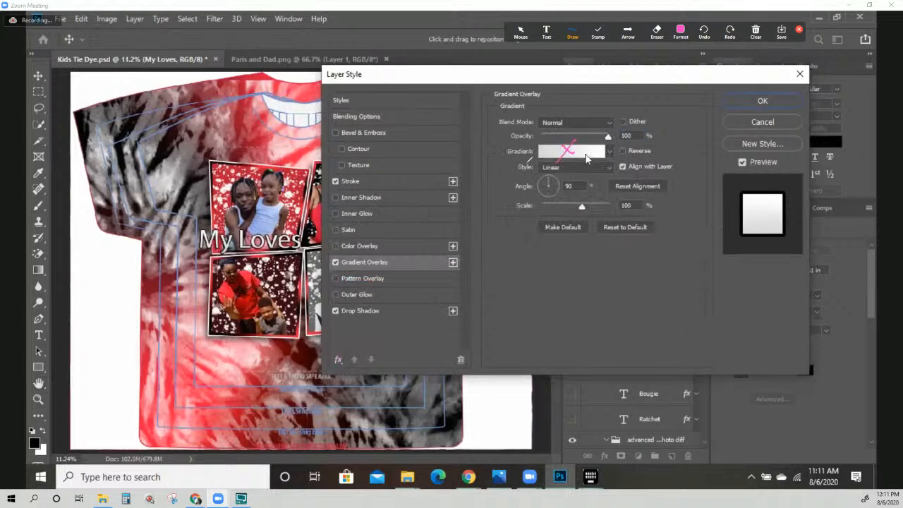
Set the My Loves text's Gradient Overlay to the striped black-and-red custom gradient preset
{"action": "left_click", "coordinate": [585, 156]}
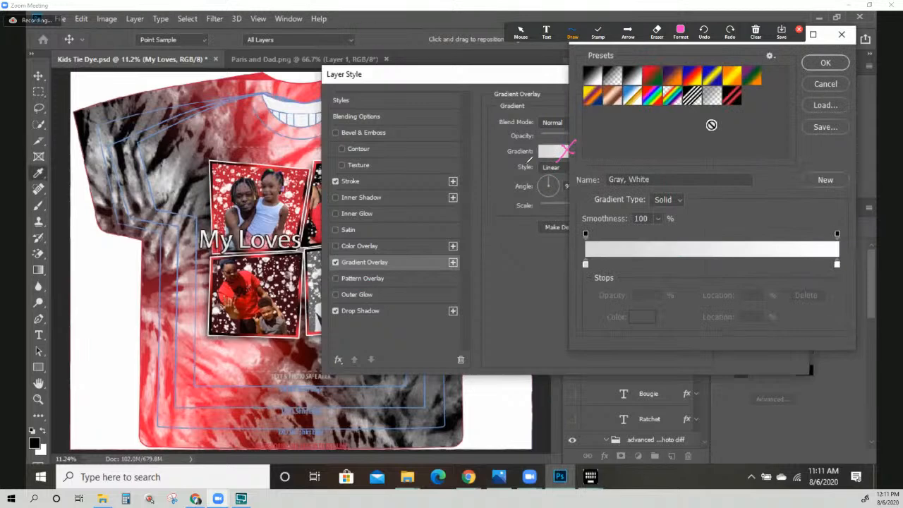
{"action": "left_click", "coordinate": [732, 103]}
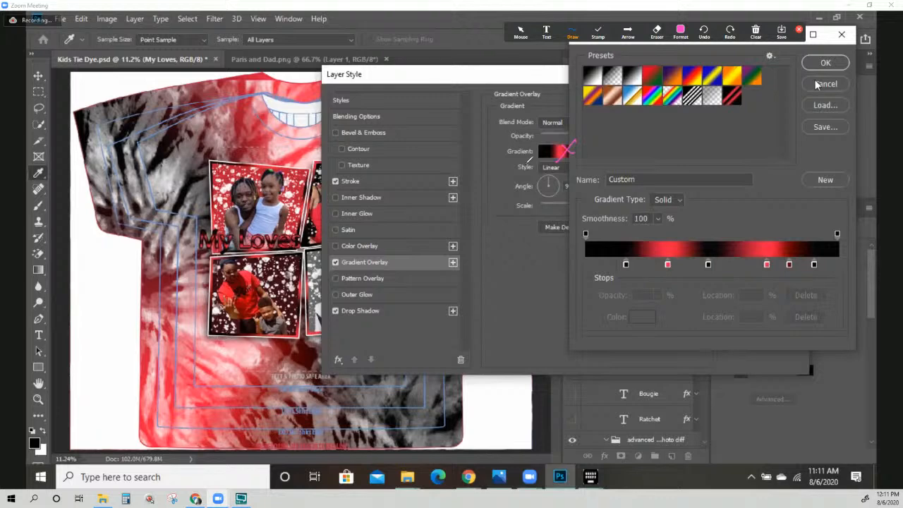
{"action": "left_click_drag", "start_coordinate": [832, 47], "coordinate": [827, 65]}
{"action": "left_click", "coordinate": [826, 64]}
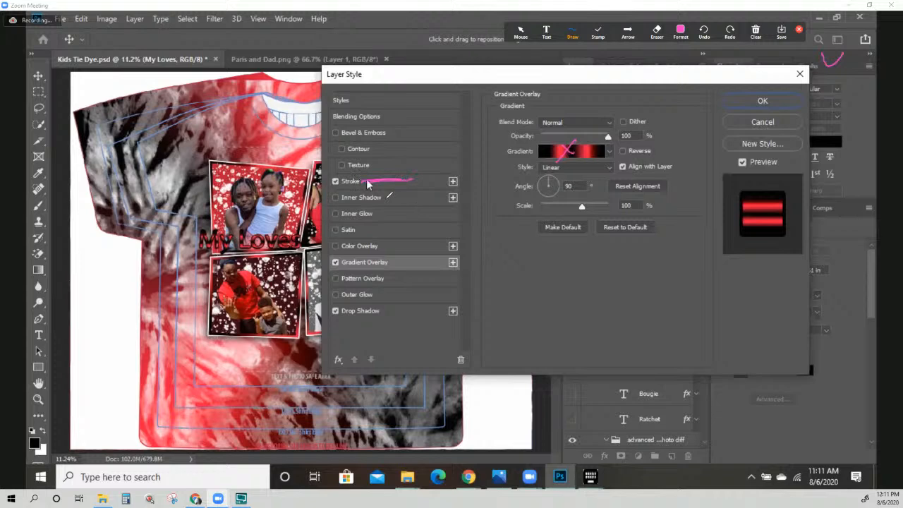
Add a second Stroke effect to the My Loves text's layer style and open the lower stroke's settings
{"action": "left_click", "coordinate": [365, 183]}
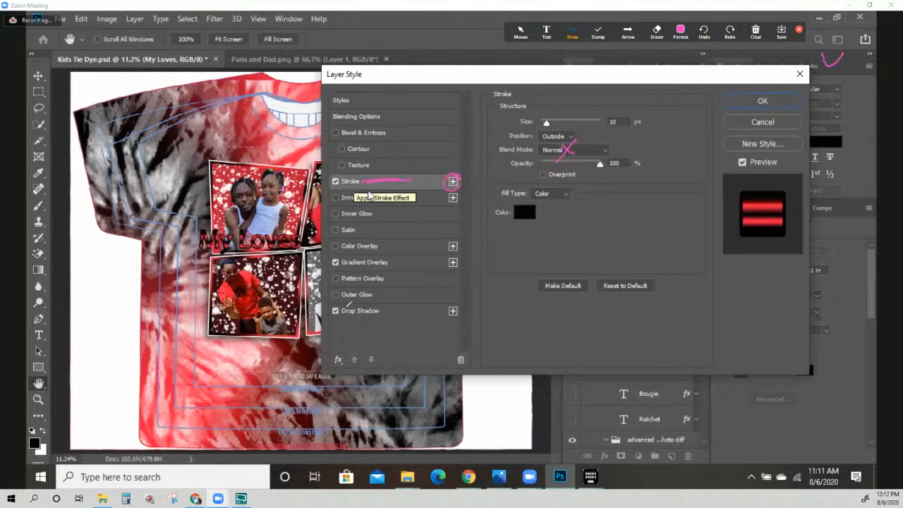
{"action": "left_click", "coordinate": [452, 183]}
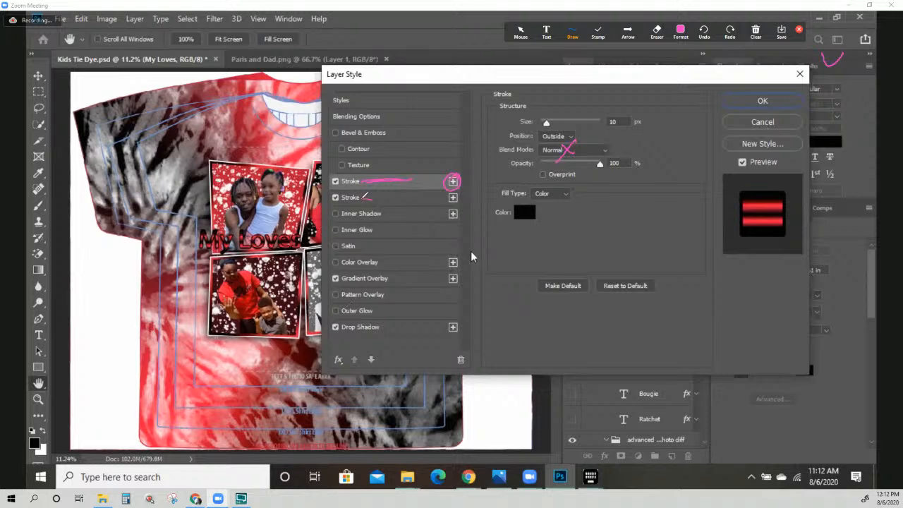
{"action": "left_click", "coordinate": [400, 201]}
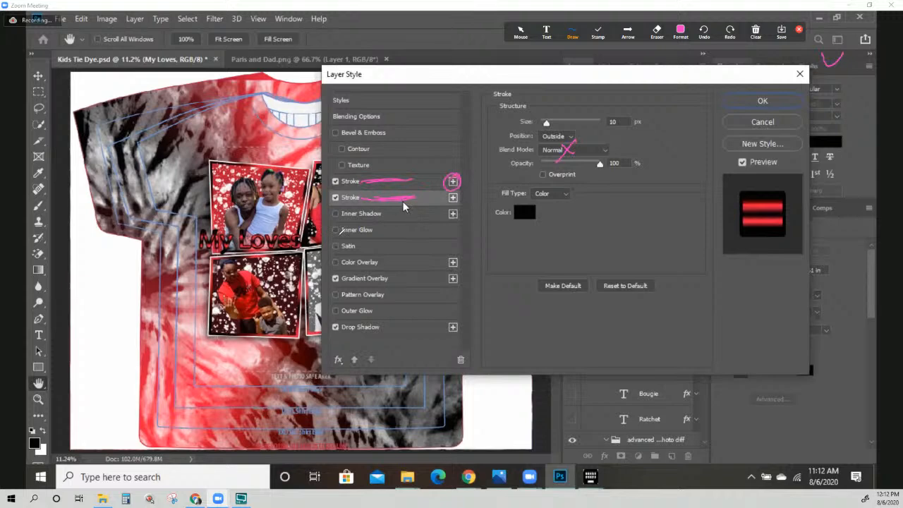
Enlarge the My Loves text's lower stroke and set its color to the near-white f6f2f2
{"action": "left_click_drag", "start_coordinate": [548, 123], "coordinate": [568, 118]}
{"action": "left_click", "coordinate": [756, 29]}
{"action": "left_click", "coordinate": [758, 54]}
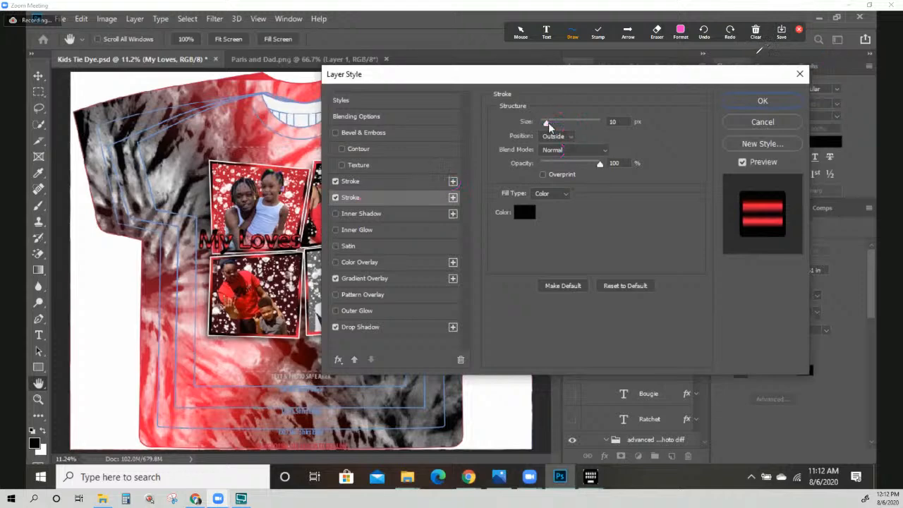
{"action": "left_click", "coordinate": [563, 124]}
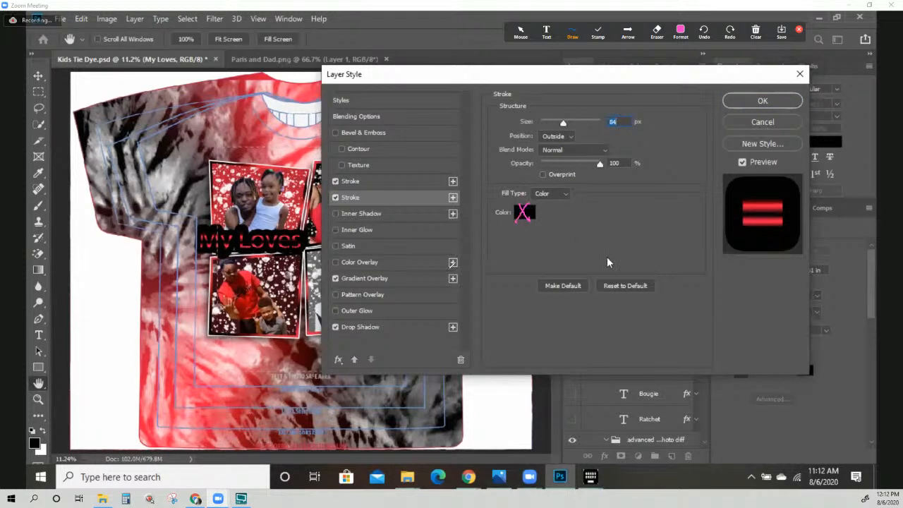
{"action": "left_click", "coordinate": [524, 212]}
{"action": "left_click", "coordinate": [547, 112]}
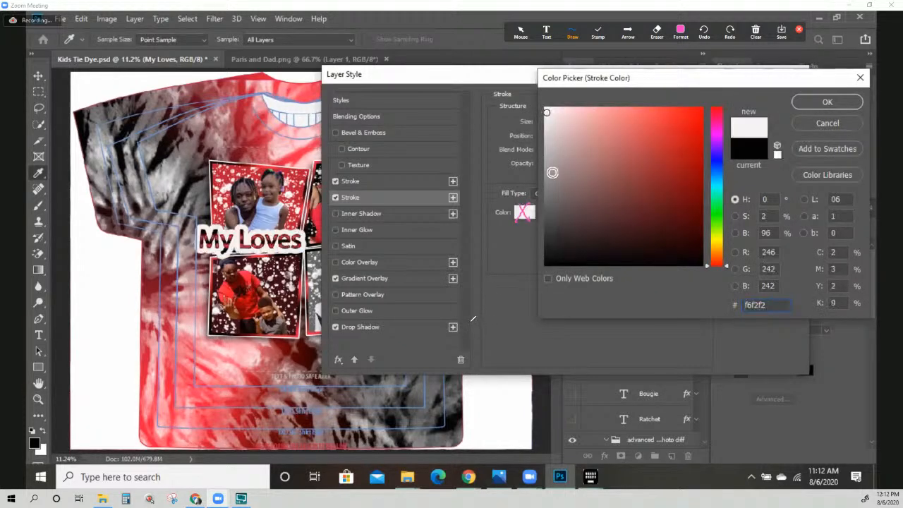
{"action": "left_click", "coordinate": [823, 106]}
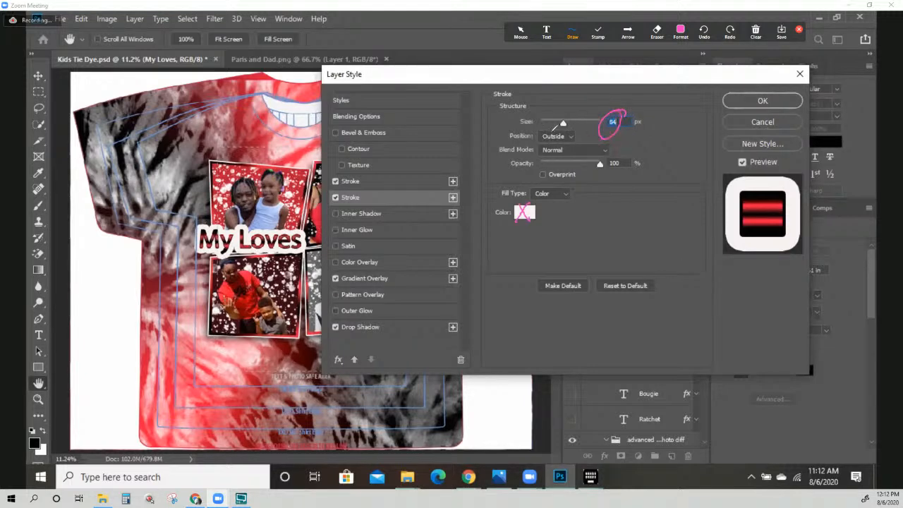
Try a size of 20 px for the near-white lower stroke, then set it to 40 px
{"action": "type", "text": "20"}
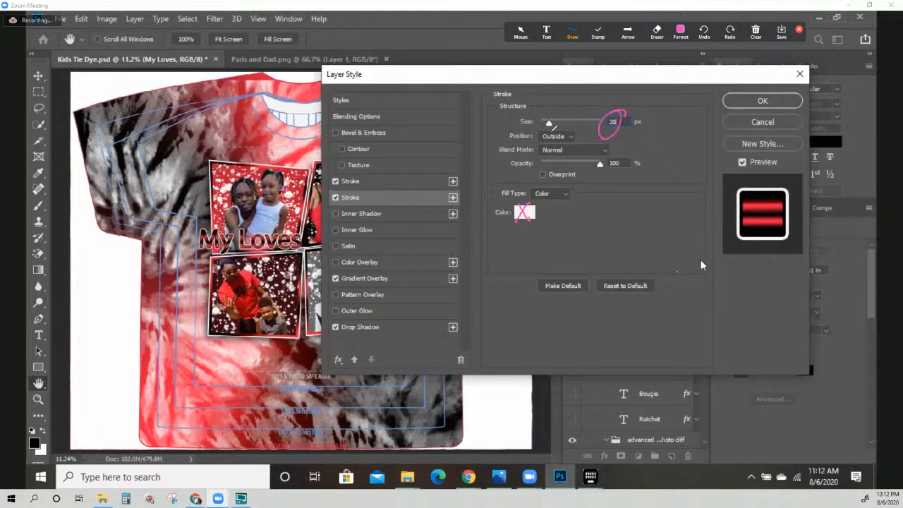
{"action": "key", "text": "BackSpace"}
{"action": "key", "text": "BackSpace"}
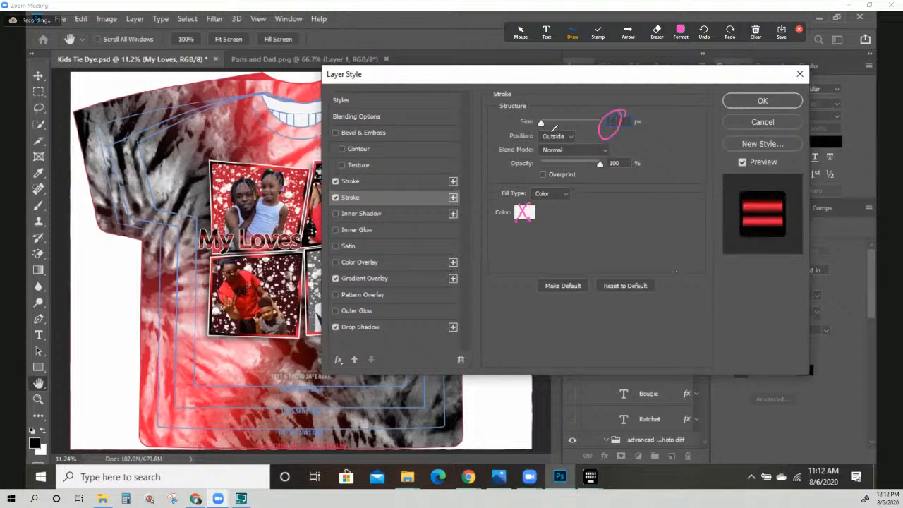
{"action": "type", "text": "40"}
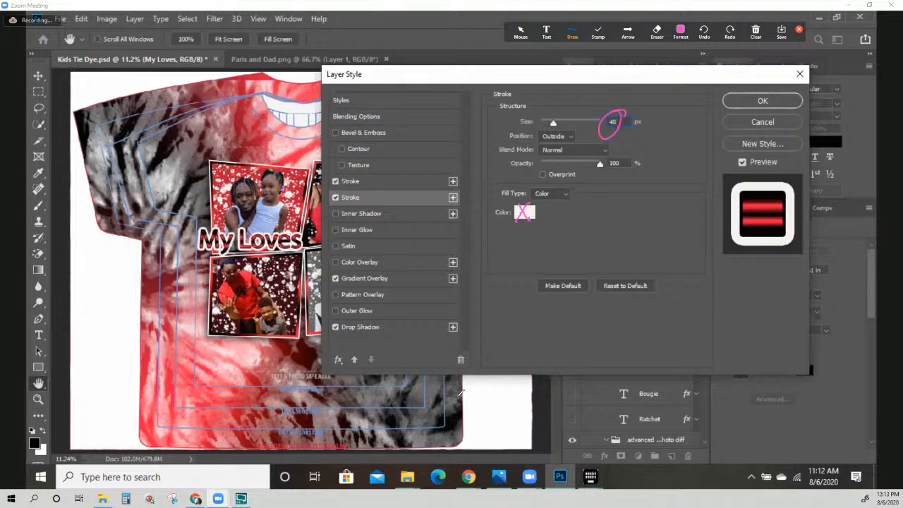
Set the My Loves text's Drop Shadow to distance 57 px, spread 55% and size about 128 px, and apply the layer style
{"action": "mouse_move", "coordinate": [464, 308]}
{"action": "left_mouse_down"}
{"action": "mouse_move", "coordinate": [464, 350]}
{"action": "mouse_move", "coordinate": [468, 344]}
{"action": "left_mouse_up"}
{"action": "mouse_move", "coordinate": [384, 319]}
{"action": "left_mouse_down"}
{"action": "mouse_move", "coordinate": [340, 335]}
{"action": "mouse_move", "coordinate": [387, 317]}
{"action": "left_mouse_up"}
{"action": "left_click", "coordinate": [366, 331]}
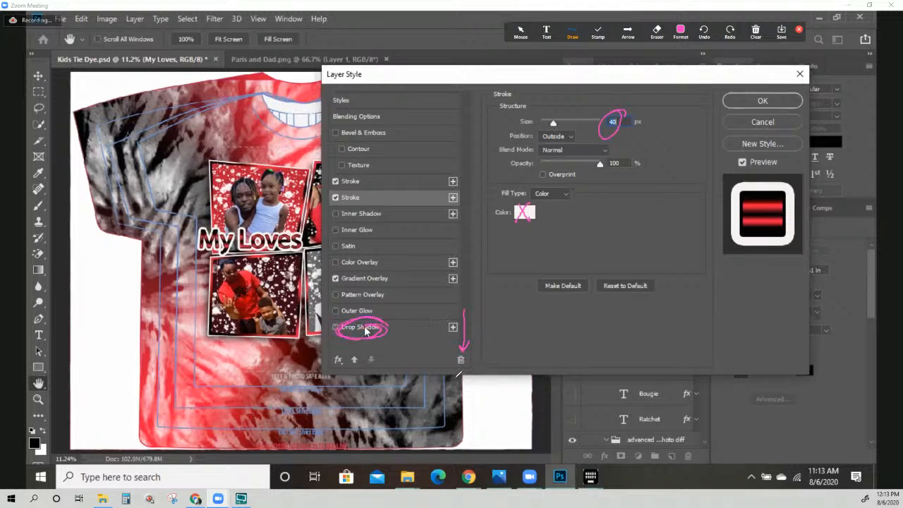
{"action": "left_click", "coordinate": [366, 330]}
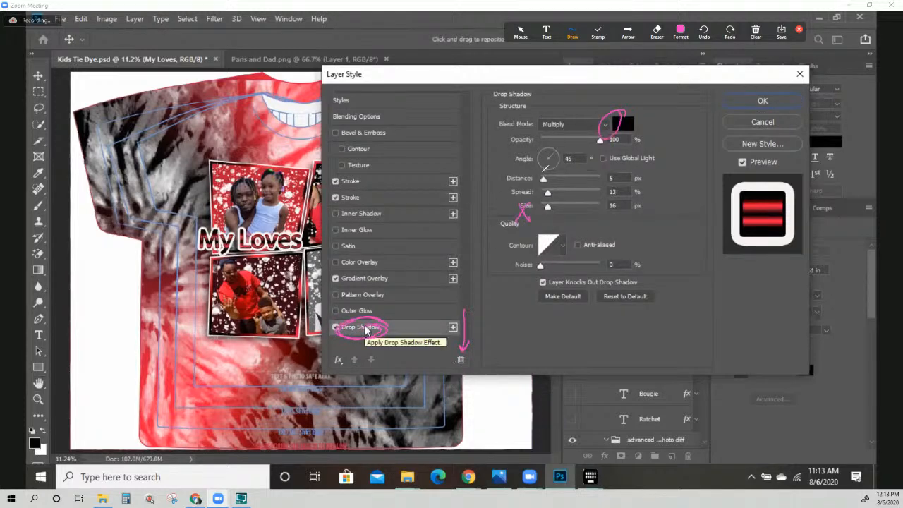
{"action": "left_click_drag", "start_coordinate": [543, 181], "coordinate": [557, 179]}
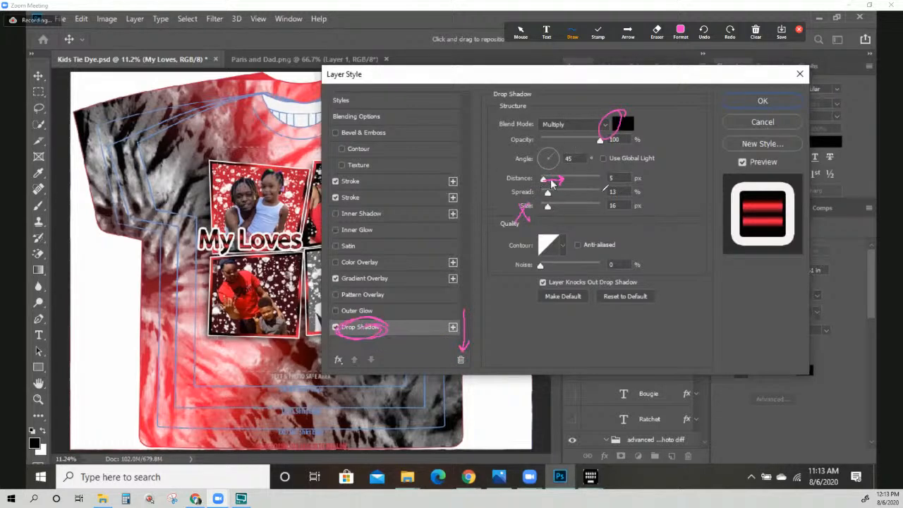
{"action": "mouse_move", "coordinate": [548, 180]}
{"action": "left_mouse_down"}
{"action": "mouse_move", "coordinate": [574, 182]}
{"action": "mouse_move", "coordinate": [565, 195]}
{"action": "left_mouse_up"}
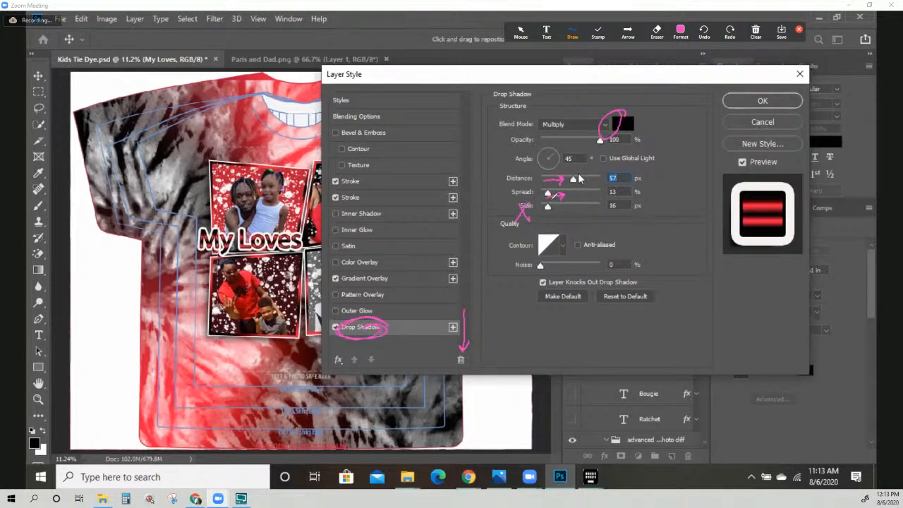
{"action": "left_click_drag", "start_coordinate": [549, 194], "coordinate": [561, 197]}
{"action": "left_click", "coordinate": [572, 196]}
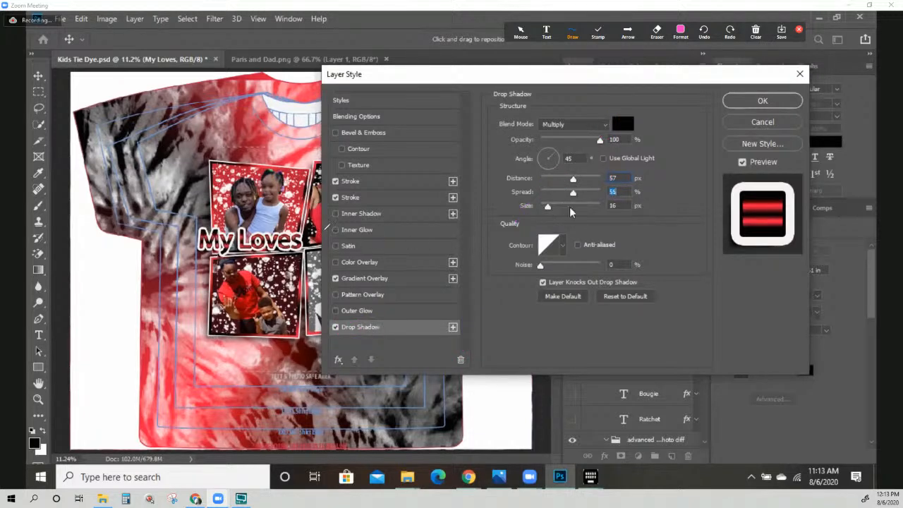
{"action": "left_click", "coordinate": [572, 207]}
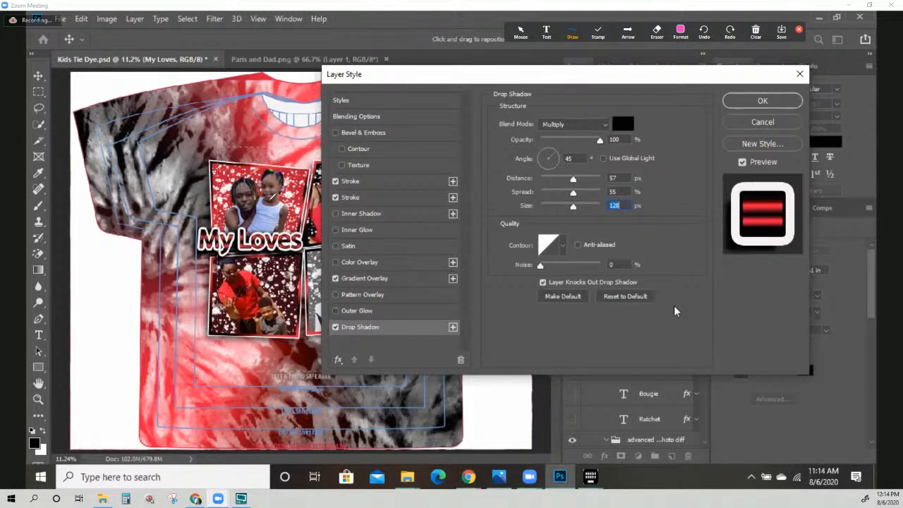
{"action": "mouse_move", "coordinate": [748, 95]}
{"action": "left_mouse_down"}
{"action": "mouse_move", "coordinate": [759, 106]}
{"action": "mouse_move", "coordinate": [778, 89]}
{"action": "left_mouse_up"}
{"action": "key", "text": "Return"}
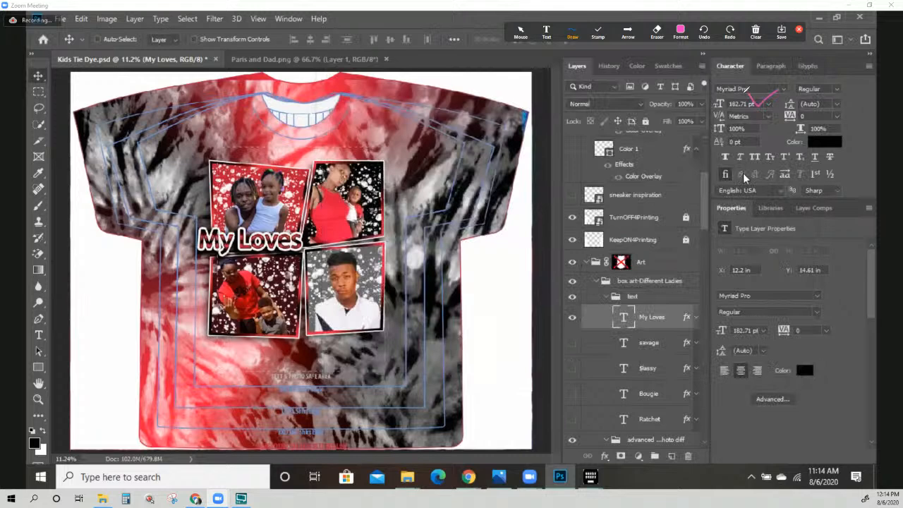
Change the My Loves text's font to Matura MT Script Capitals
{"action": "mouse_move", "coordinate": [764, 79]}
{"action": "left_mouse_down"}
{"action": "mouse_move", "coordinate": [713, 95]}
{"action": "mouse_move", "coordinate": [769, 81]}
{"action": "left_mouse_up"}
{"action": "left_click", "coordinate": [762, 34]}
{"action": "left_click", "coordinate": [767, 51]}
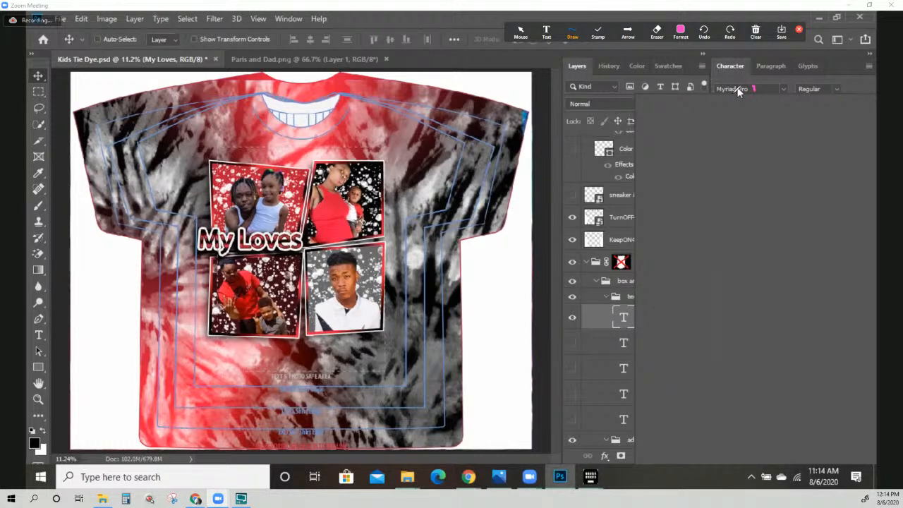
{"action": "left_click", "coordinate": [738, 93]}
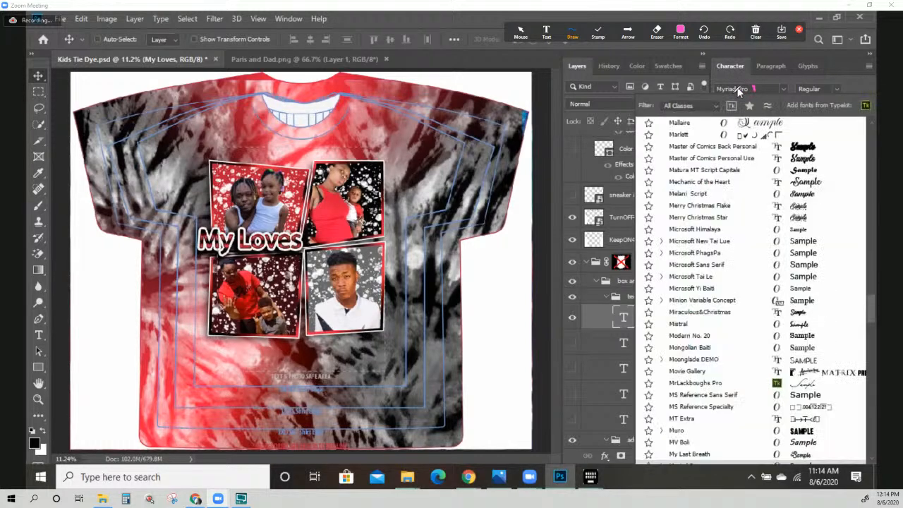
{"action": "mouse_move", "coordinate": [690, 161]}
{"action": "left_mouse_down"}
{"action": "mouse_move", "coordinate": [670, 164]}
{"action": "mouse_move", "coordinate": [820, 158]}
{"action": "left_mouse_up"}
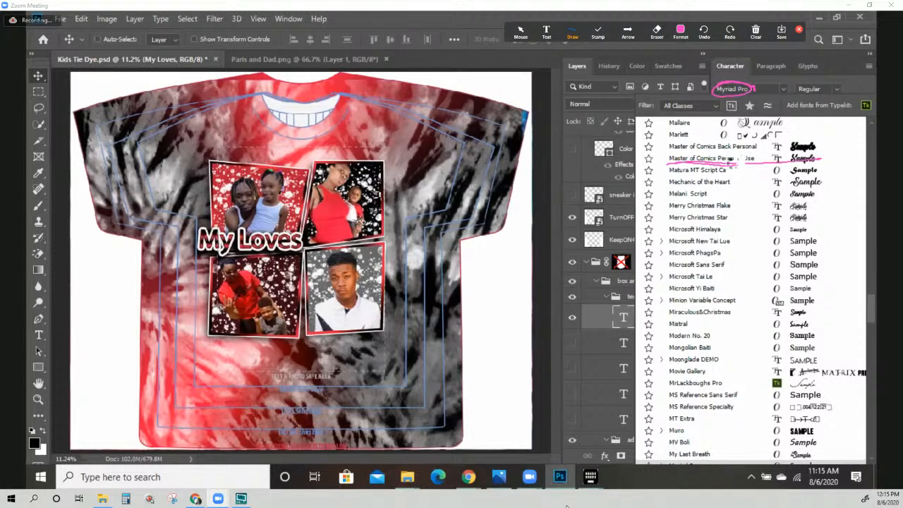
{"action": "scroll", "coordinate": [734, 167], "scroll_direction": "down", "scroll_amount": 1}
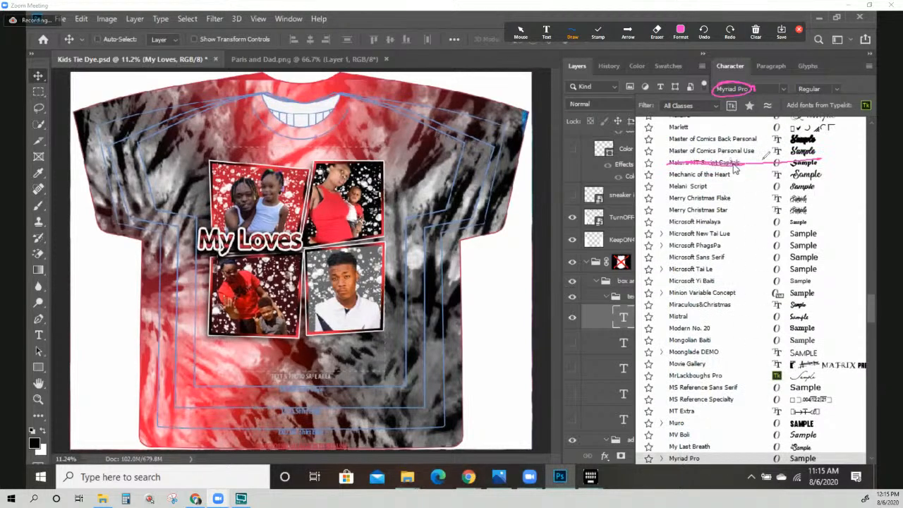
{"action": "left_click", "coordinate": [733, 163]}
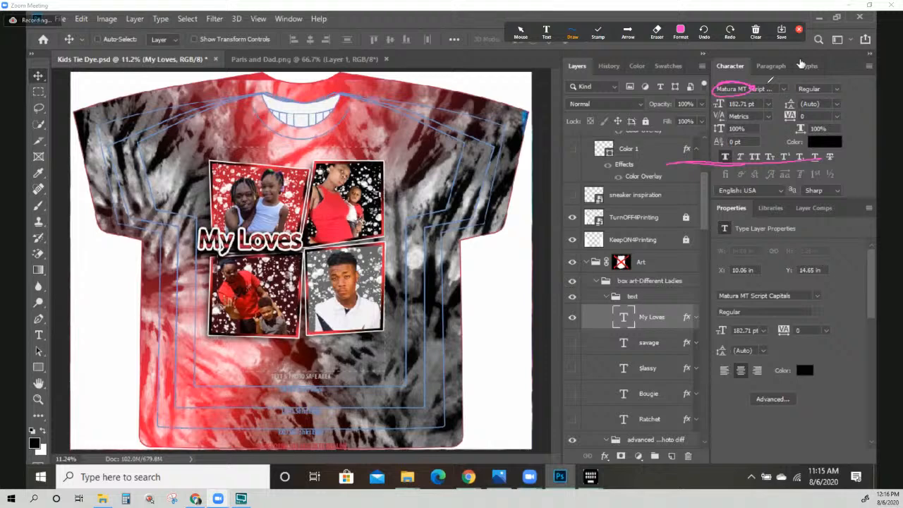
{"action": "left_click", "coordinate": [783, 90]}
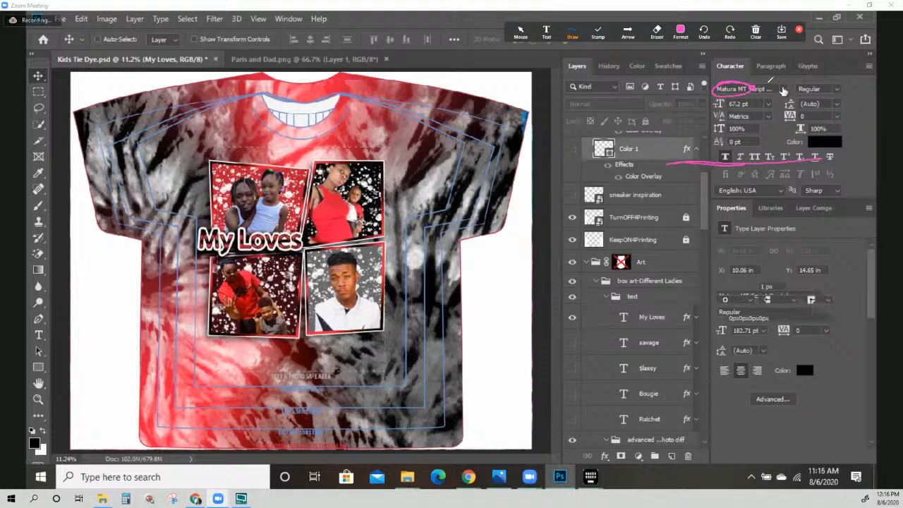
{"action": "key", "text": "h"}
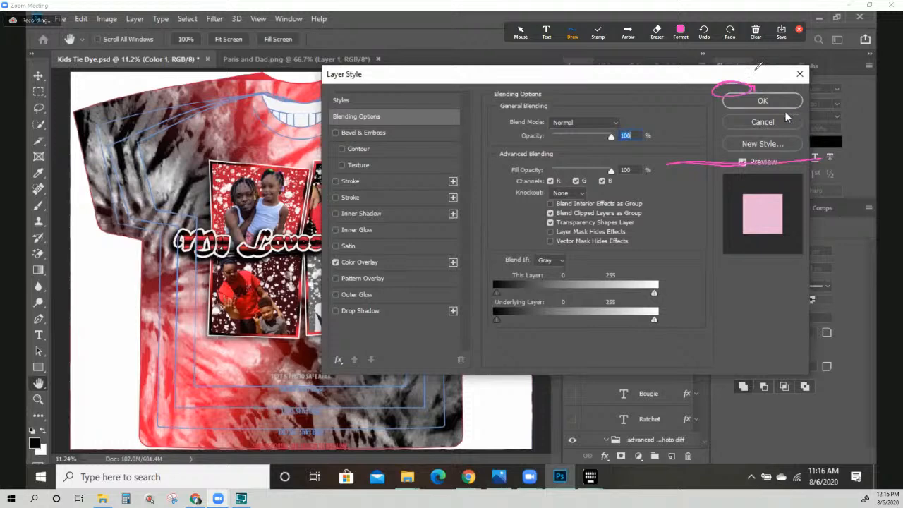
{"action": "left_click", "coordinate": [763, 101]}
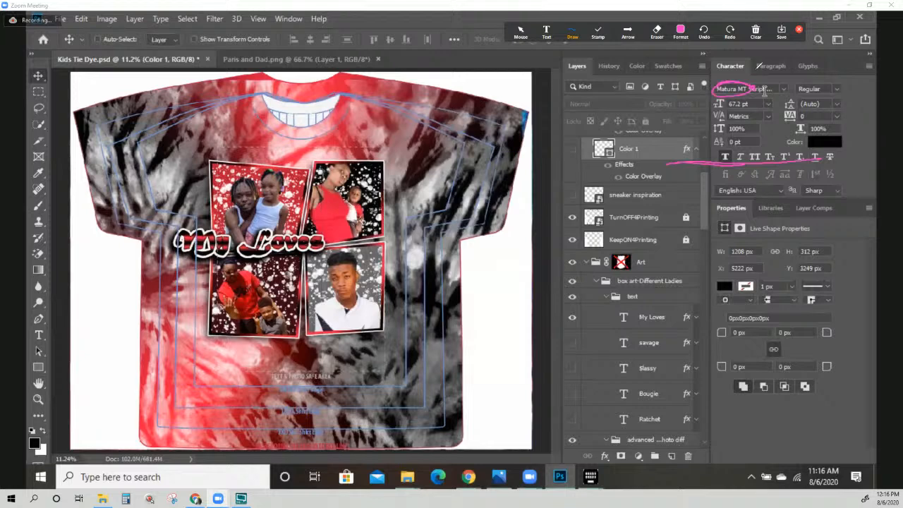
Search the font list for "ma" and save the Kids Tie Dye document
{"action": "left_click", "coordinate": [763, 88]}
{"action": "left_click", "coordinate": [783, 89]}
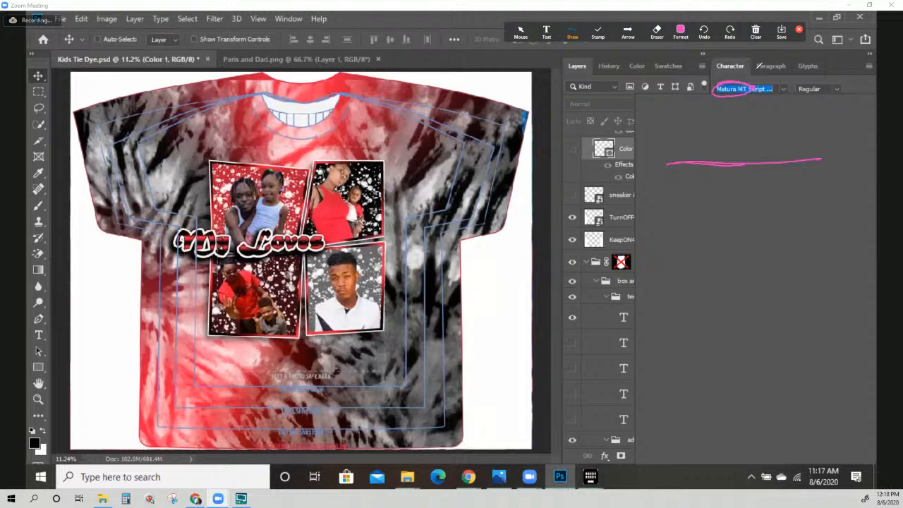
{"action": "left_click_drag", "start_coordinate": [220, 240], "coordinate": [215, 270]}
{"action": "left_click_drag", "start_coordinate": [92, 455], "coordinate": [211, 452]}
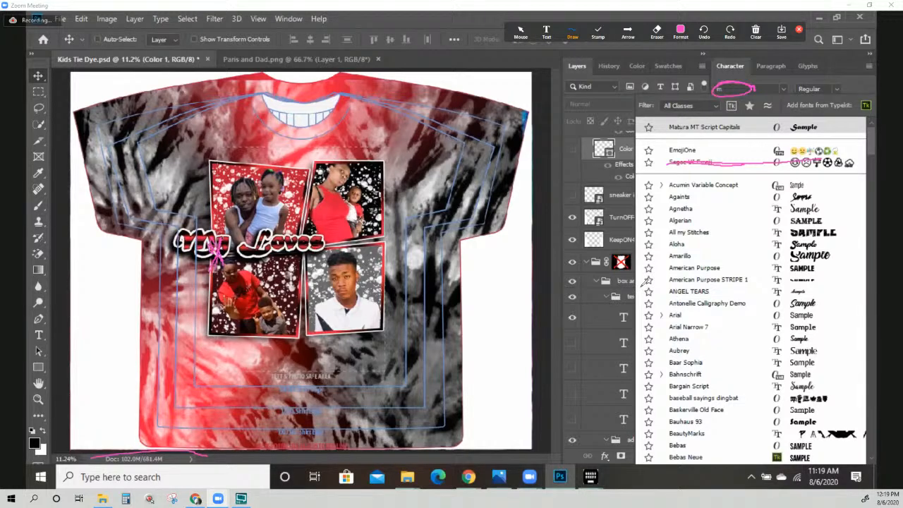
{"action": "type", "text": "al"}
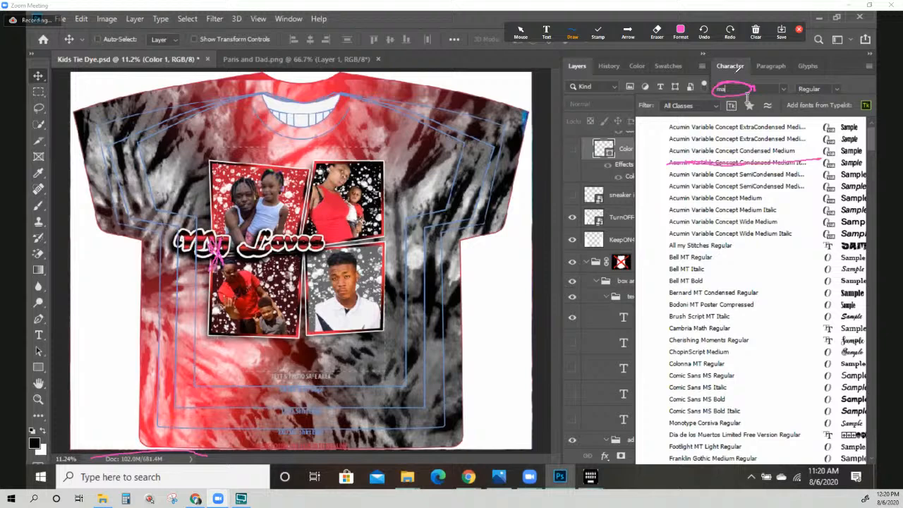
{"action": "key", "text": "ctrl+s"}
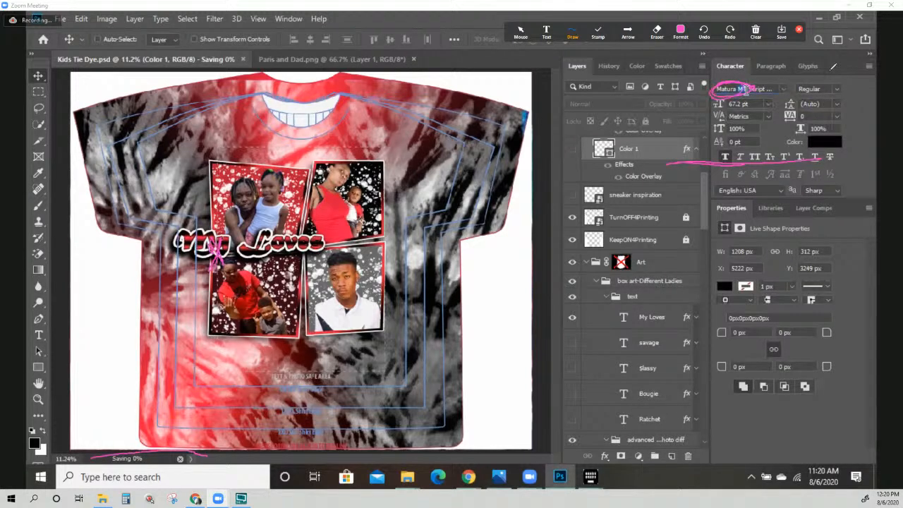
Search the fonts for Master of Comics and choose Master of Comics Back Personal Regular
{"action": "left_click", "coordinate": [744, 89]}
{"action": "type", "text": "m"}
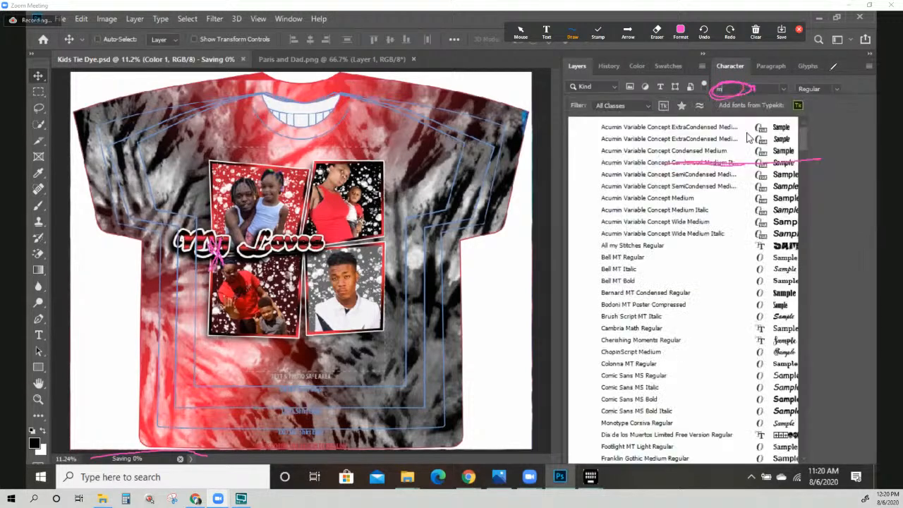
{"action": "type", "text": "aster of Comics ..."}
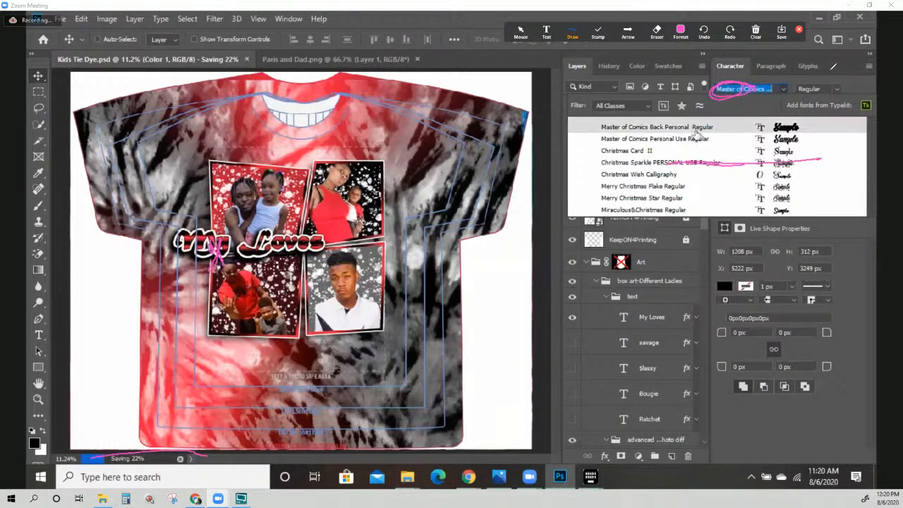
{"action": "left_click", "coordinate": [694, 130]}
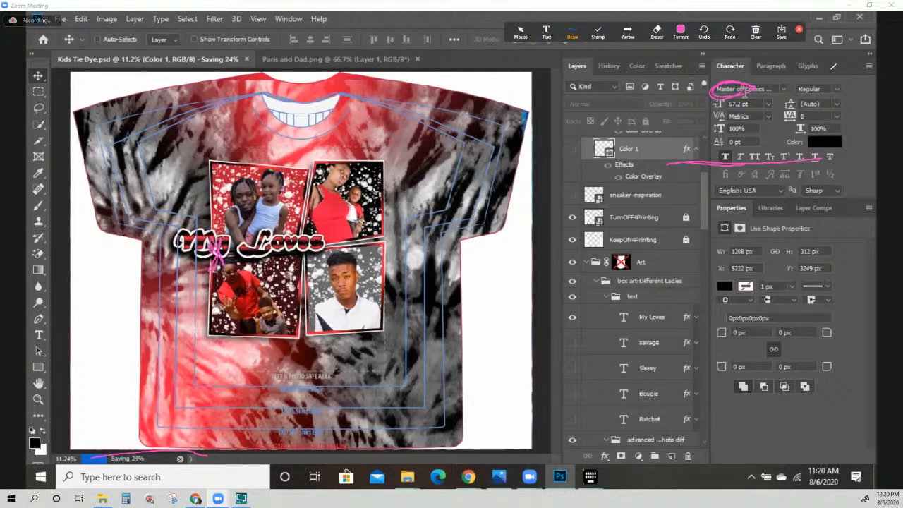
Search the font list for "master" to find the Master of Comics fonts
{"action": "left_click", "coordinate": [721, 90]}
{"action": "type", "text": "masl"}
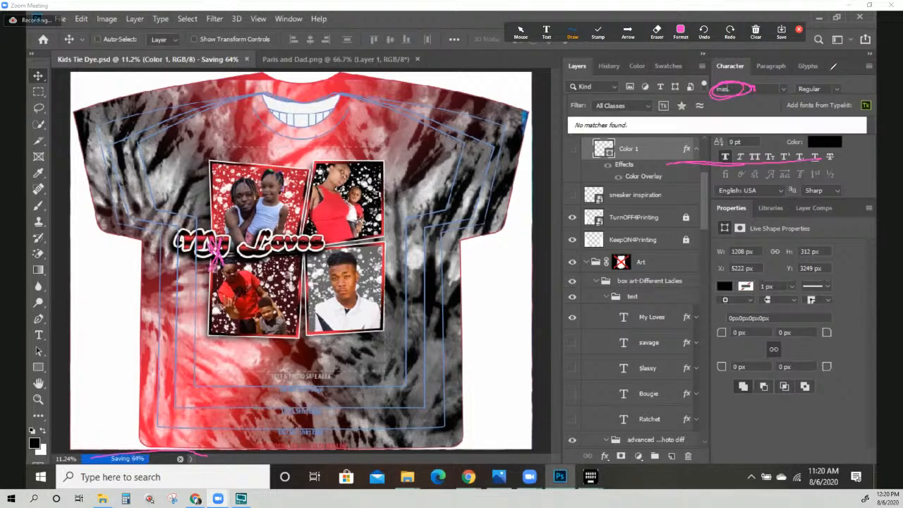
{"action": "type", "text": "ter"}
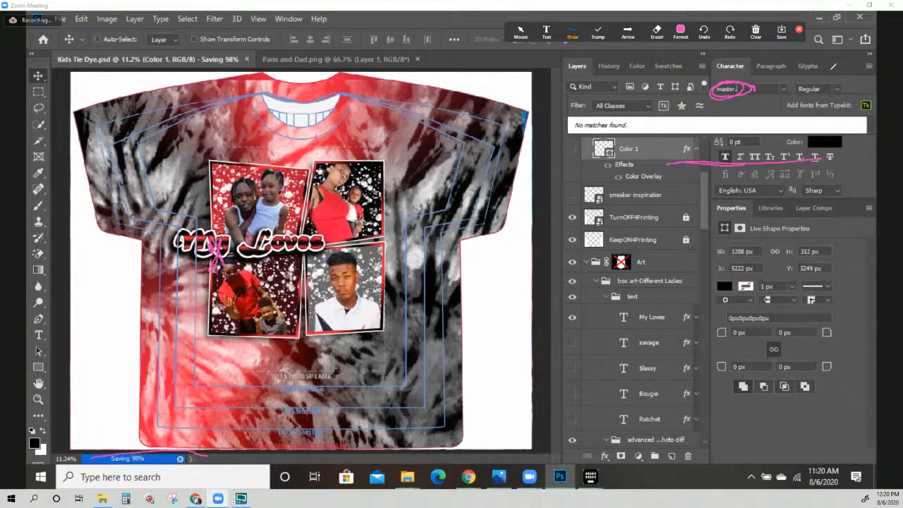
{"action": "key", "text": "BackSpace"}
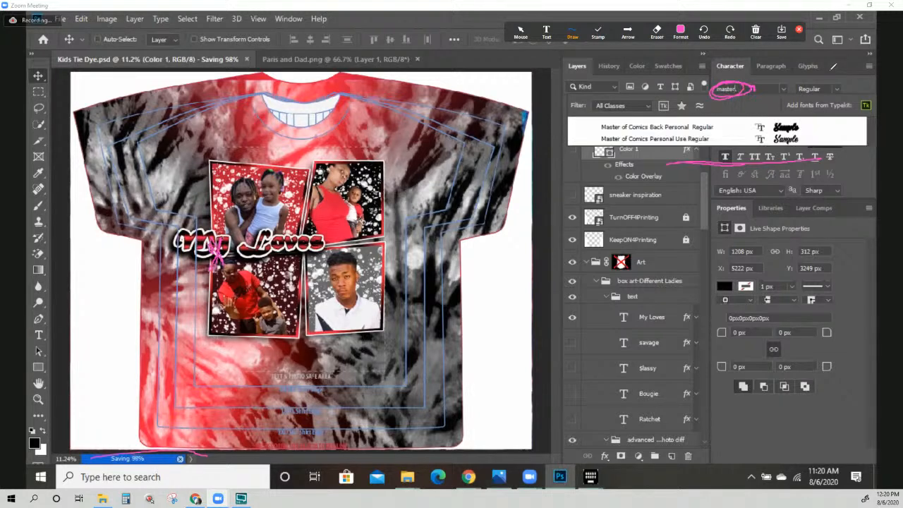
{"action": "type", "text": "of Comics ..."}
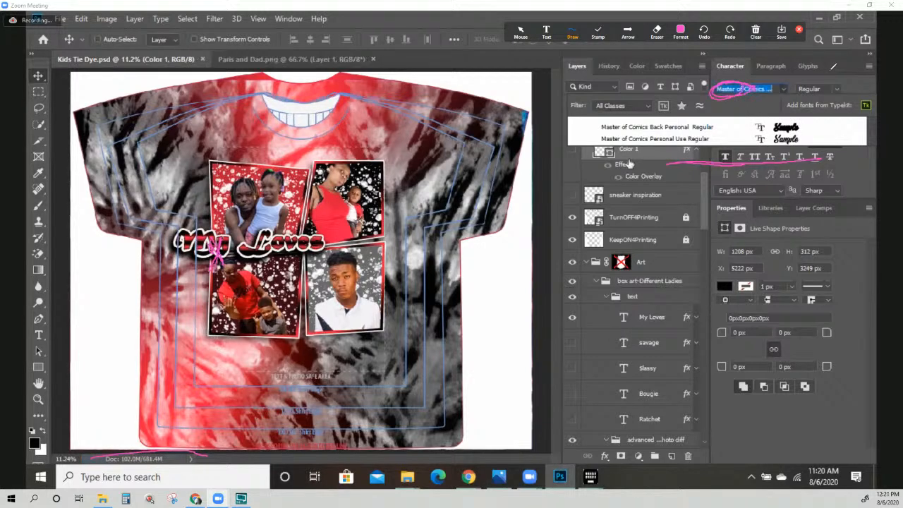
{"action": "key", "text": "Return"}
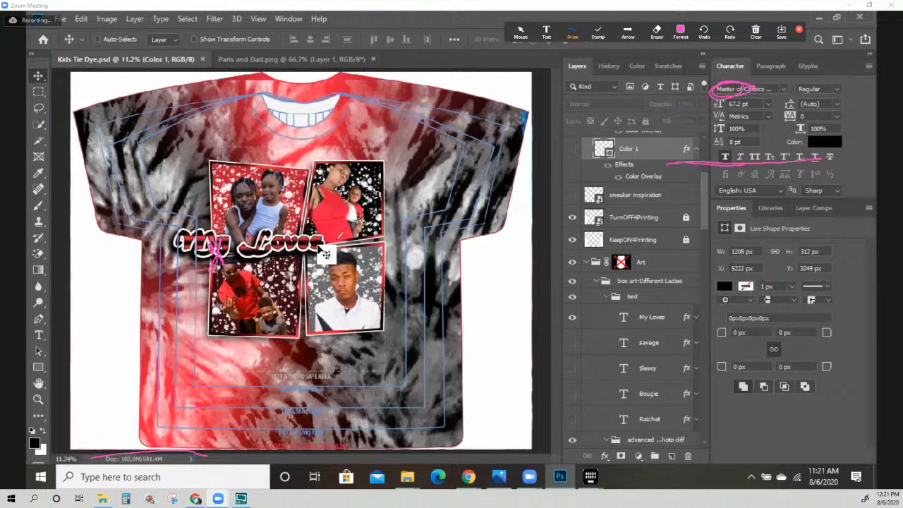
Select the My Loves text layer on the shirt and change its font to Master of Comics Personal Use Regular
{"action": "right_click", "coordinate": [321, 247]}
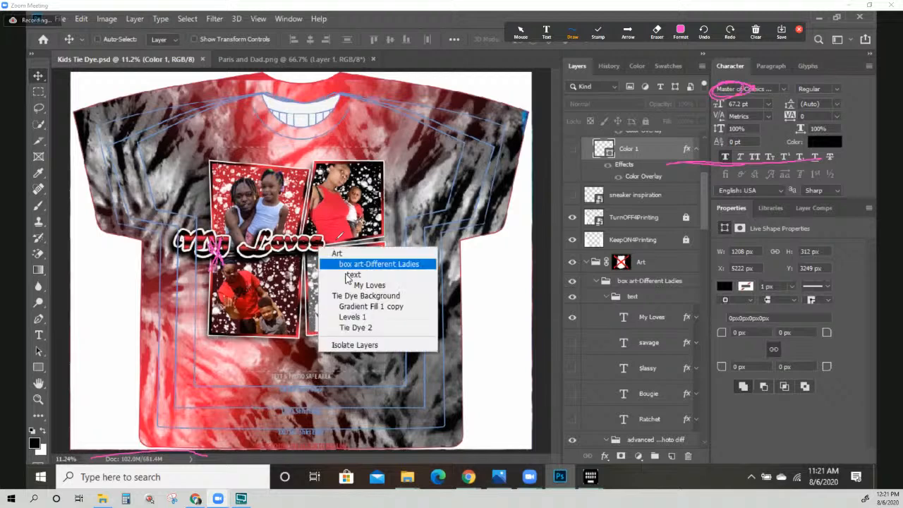
{"action": "key", "text": "Down"}
{"action": "key", "text": "Return"}
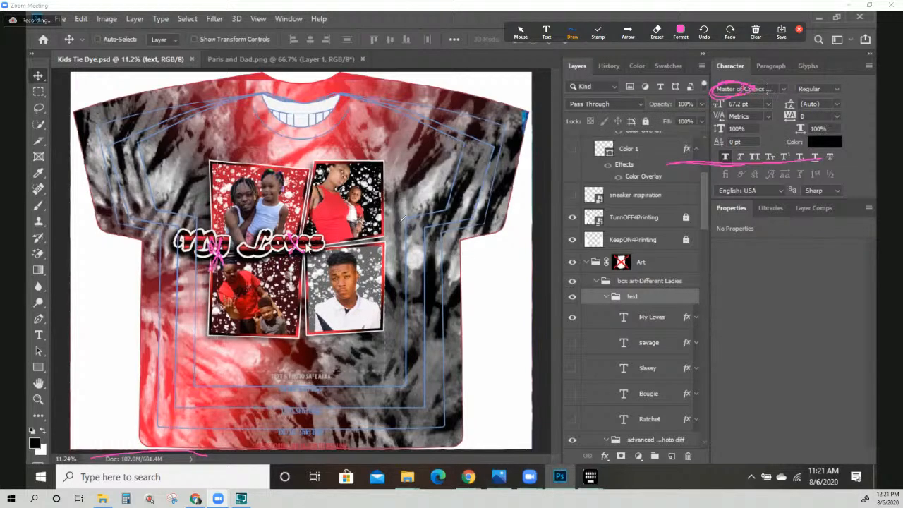
{"action": "right_click", "coordinate": [306, 245]}
{"action": "mouse_move", "coordinate": [370, 278]}
{"action": "left_mouse_down"}
{"action": "mouse_move", "coordinate": [333, 279]}
{"action": "mouse_move", "coordinate": [354, 278]}
{"action": "left_mouse_up"}
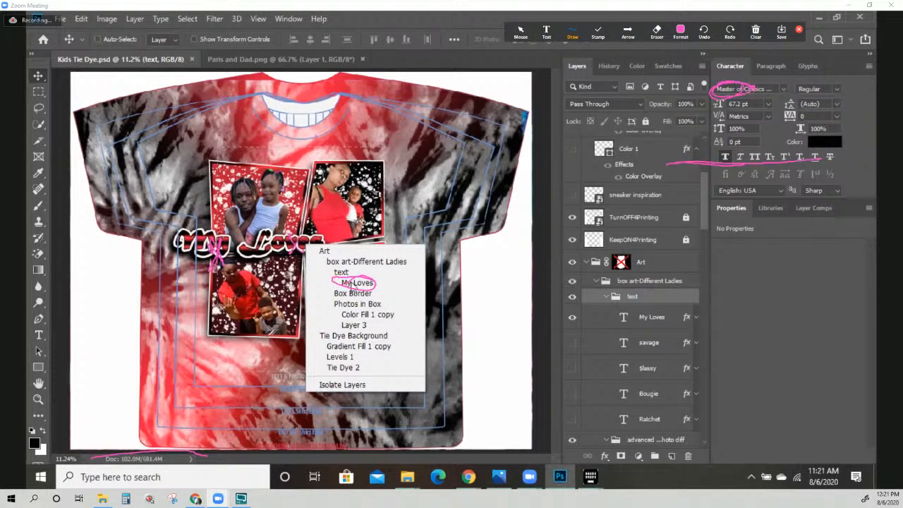
{"action": "left_click", "coordinate": [350, 283]}
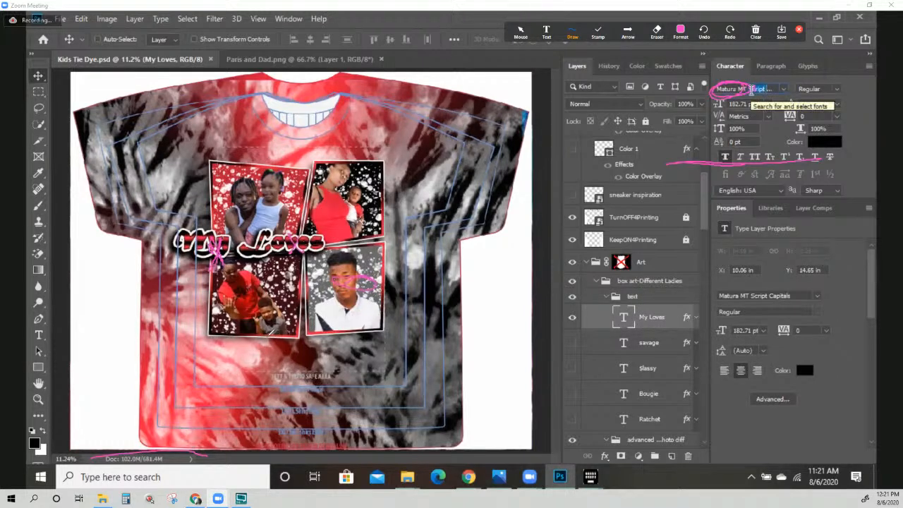
{"action": "left_click", "coordinate": [734, 89]}
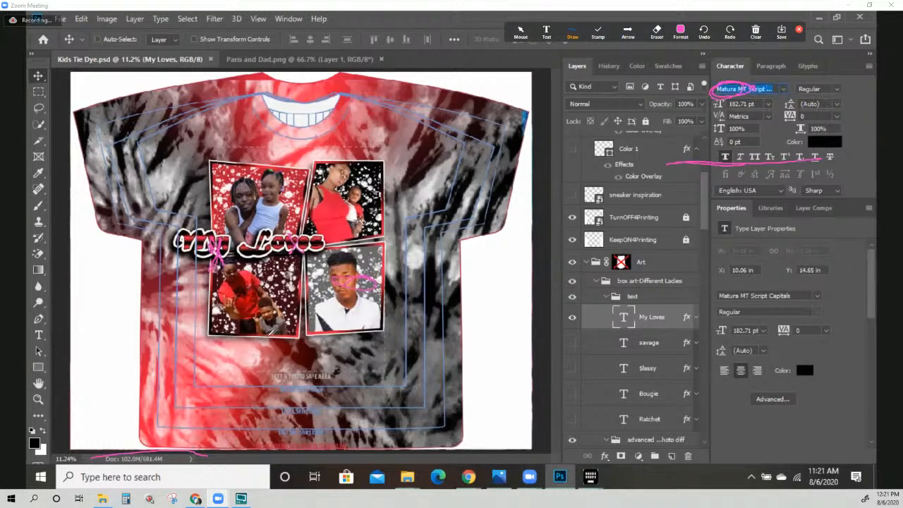
{"action": "type", "text": "mas"}
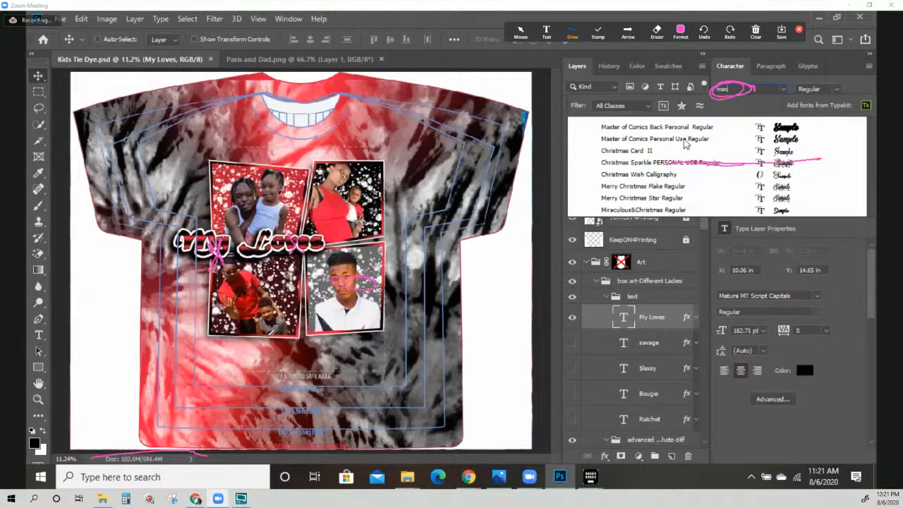
{"action": "key", "text": "Down"}
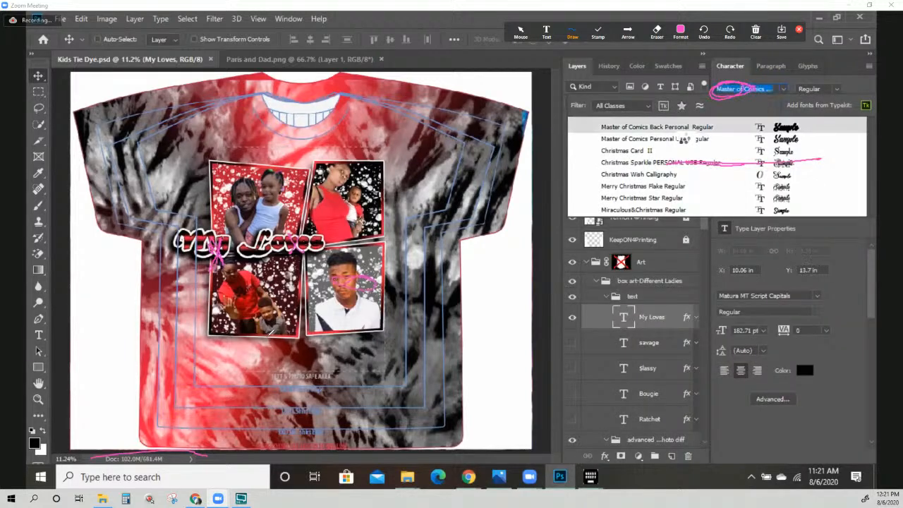
{"action": "left_click", "coordinate": [682, 139]}
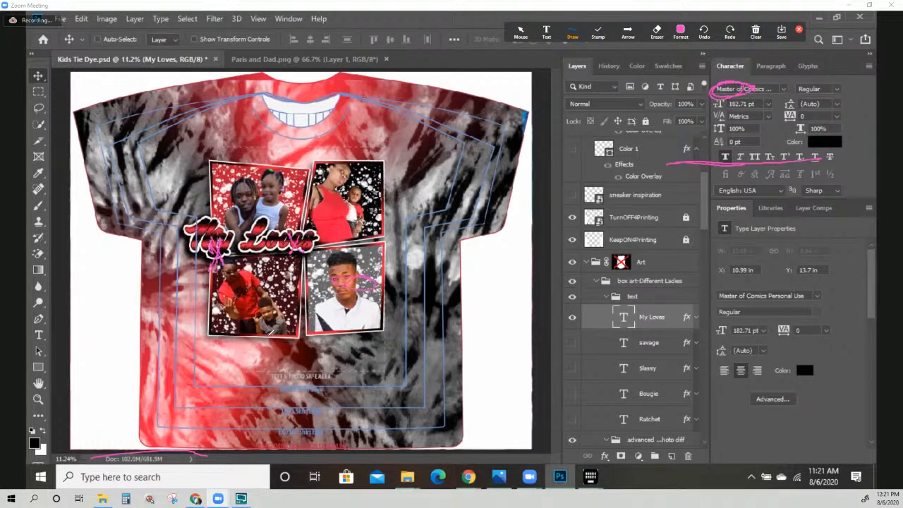
Save the Kids Tie Dye document and clear all annotation drawings from the screen
{"action": "key", "text": "ctrl"}
{"action": "key", "text": "ctrl+s"}
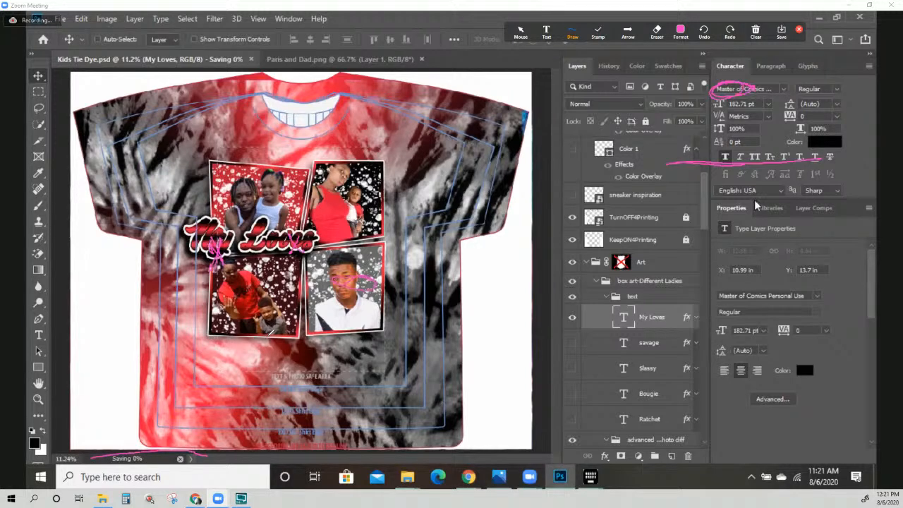
{"action": "left_click", "coordinate": [755, 32]}
{"action": "left_click", "coordinate": [764, 53]}
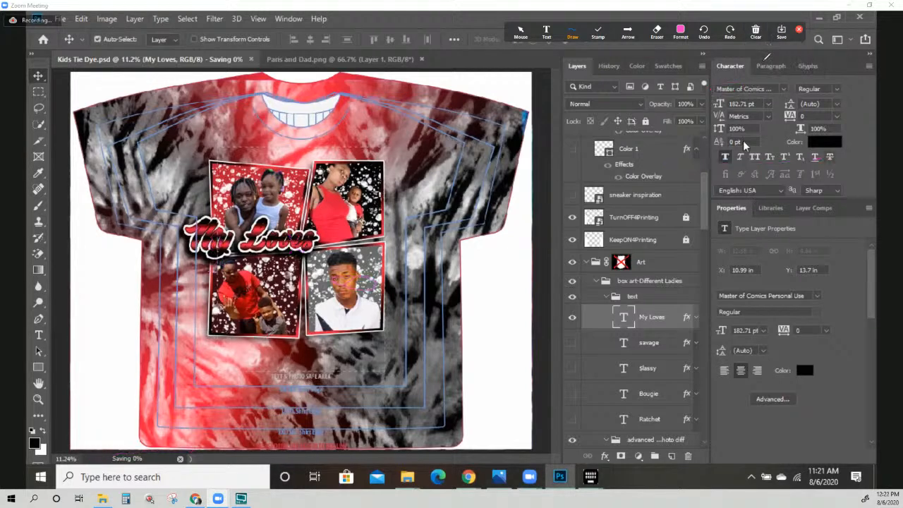
Free-transform the My Loves text and move it down below the four photo boxes
{"action": "key", "text": "ctrl+t"}
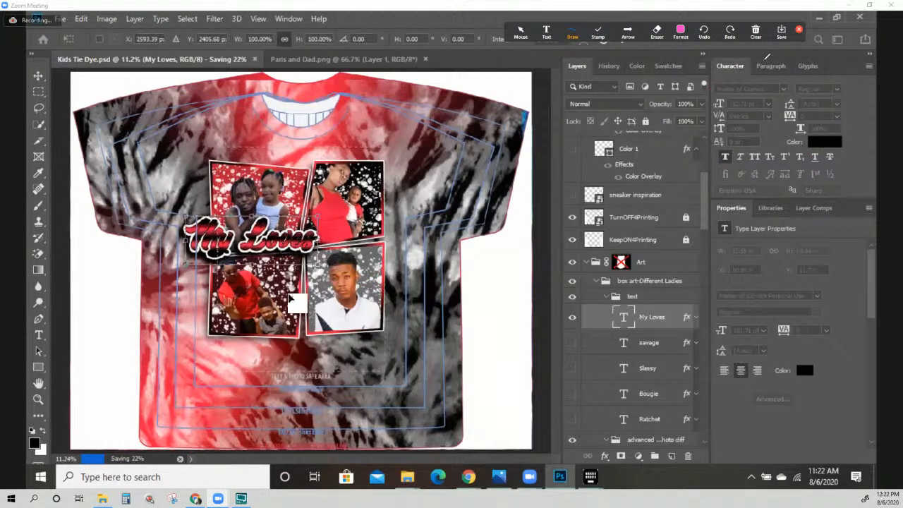
{"action": "left_click_drag", "start_coordinate": [230, 337], "coordinate": [233, 358]}
{"action": "left_click_drag", "start_coordinate": [290, 257], "coordinate": [296, 313]}
{"action": "mouse_move", "coordinate": [233, 358]}
{"action": "left_mouse_down"}
{"action": "mouse_move", "coordinate": [377, 338]}
{"action": "mouse_move", "coordinate": [235, 333]}
{"action": "left_mouse_up"}
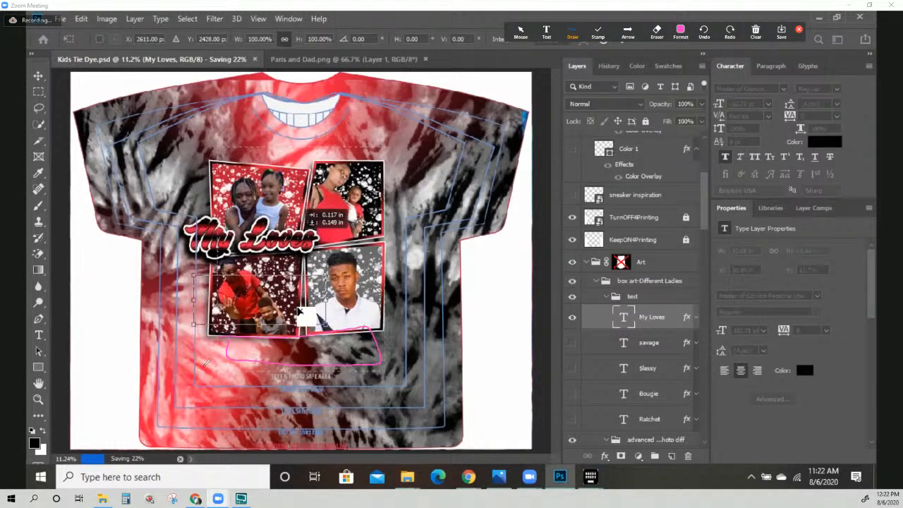
{"action": "mouse_move", "coordinate": [213, 376]}
{"action": "left_mouse_down"}
{"action": "mouse_move", "coordinate": [449, 378]}
{"action": "mouse_move", "coordinate": [197, 373]}
{"action": "mouse_move", "coordinate": [268, 384]}
{"action": "mouse_move", "coordinate": [437, 378]}
{"action": "left_mouse_up"}
{"action": "key", "text": "ctrl+z"}
{"action": "mouse_move", "coordinate": [332, 369]}
{"action": "left_mouse_down"}
{"action": "mouse_move", "coordinate": [348, 373]}
{"action": "mouse_move", "coordinate": [362, 361]}
{"action": "left_mouse_up"}
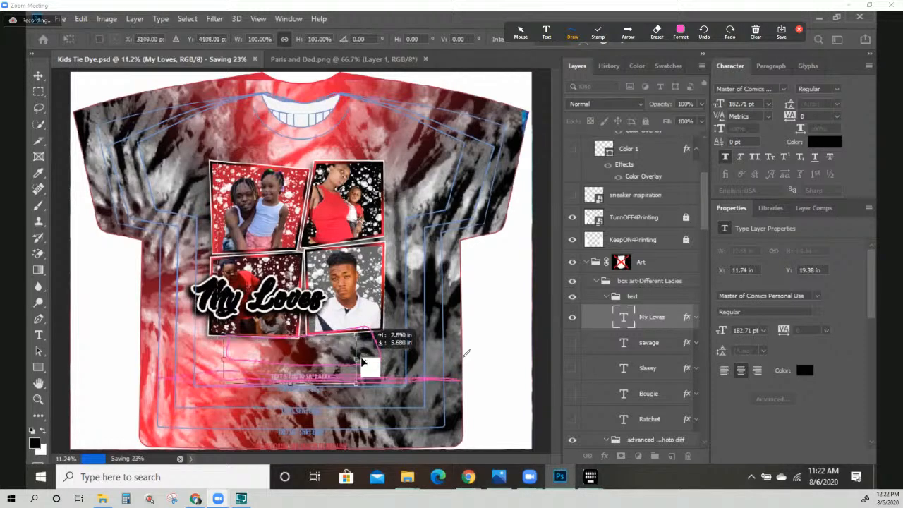
{"action": "left_click_drag", "start_coordinate": [327, 361], "coordinate": [337, 371]}
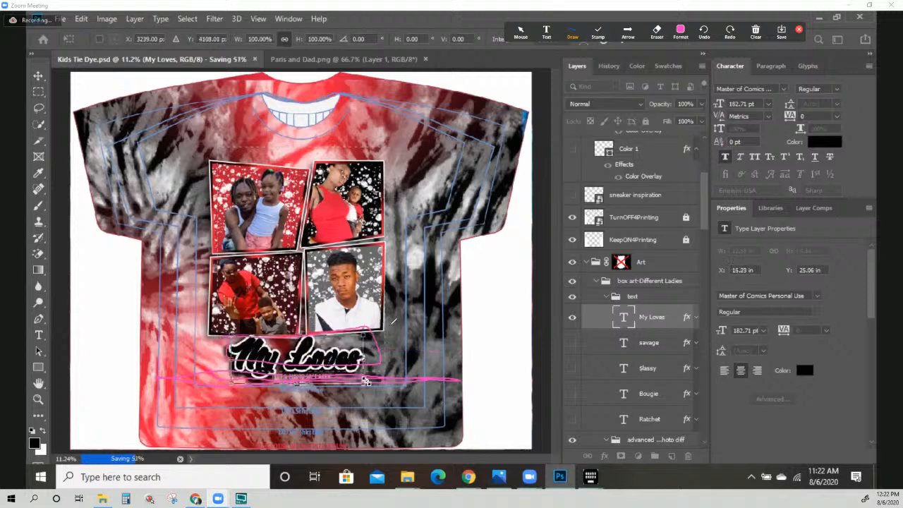
Scale the My Loves text to about 143%, nudge it up against the lower photos, and clear the annotations
{"action": "left_click_drag", "start_coordinate": [363, 385], "coordinate": [395, 395]}
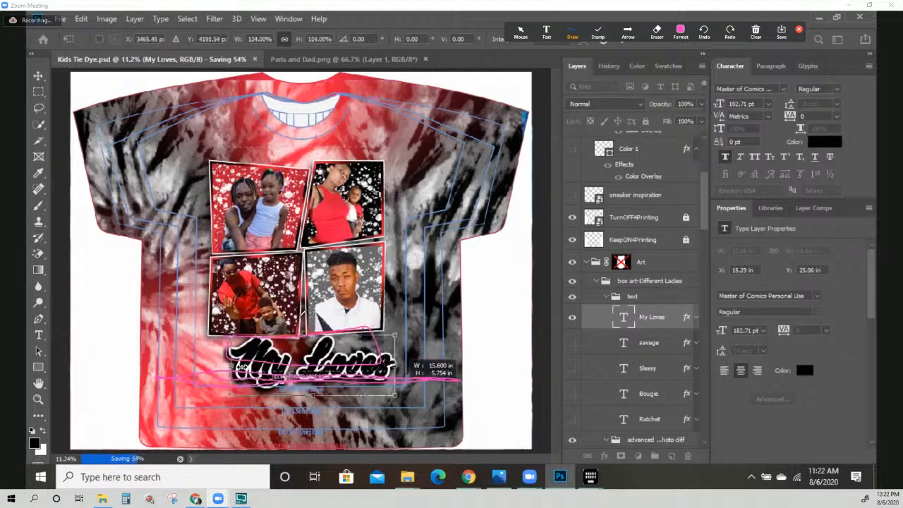
{"action": "left_click_drag", "start_coordinate": [216, 361], "coordinate": [195, 360]}
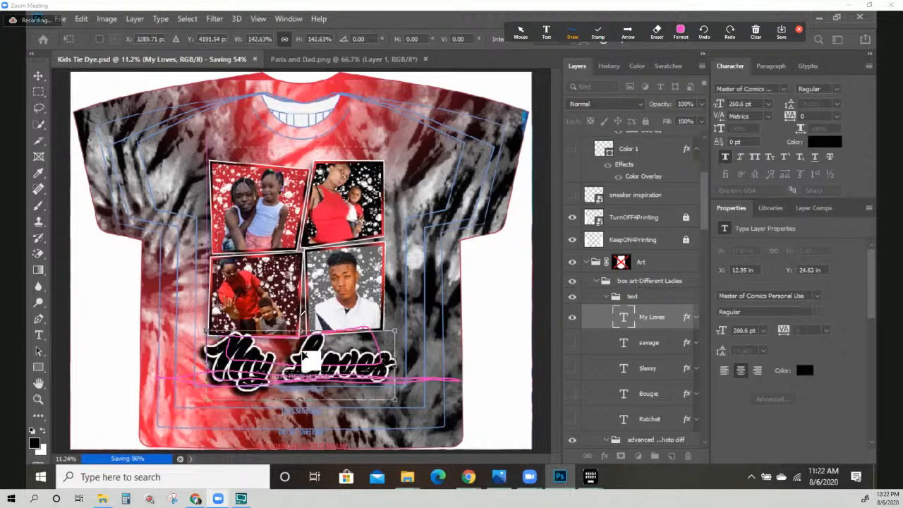
{"action": "left_click_drag", "start_coordinate": [313, 355], "coordinate": [299, 346]}
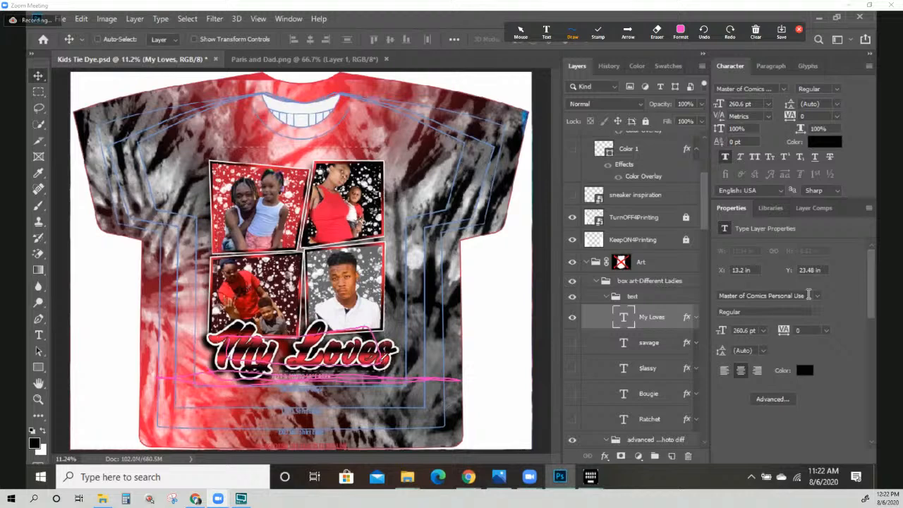
{"action": "left_click_drag", "start_coordinate": [694, 309], "coordinate": [682, 308]}
{"action": "left_click", "coordinate": [756, 31]}
{"action": "left_click", "coordinate": [761, 51]}
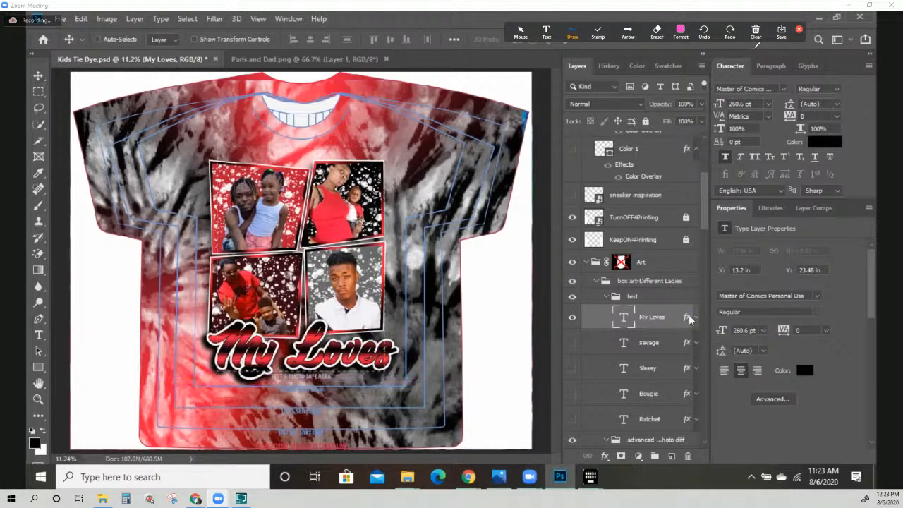
Add a Bevel & Emboss effect to the My Loves text with Inner Bevel style and Smooth technique
{"action": "double_click", "coordinate": [685, 318]}
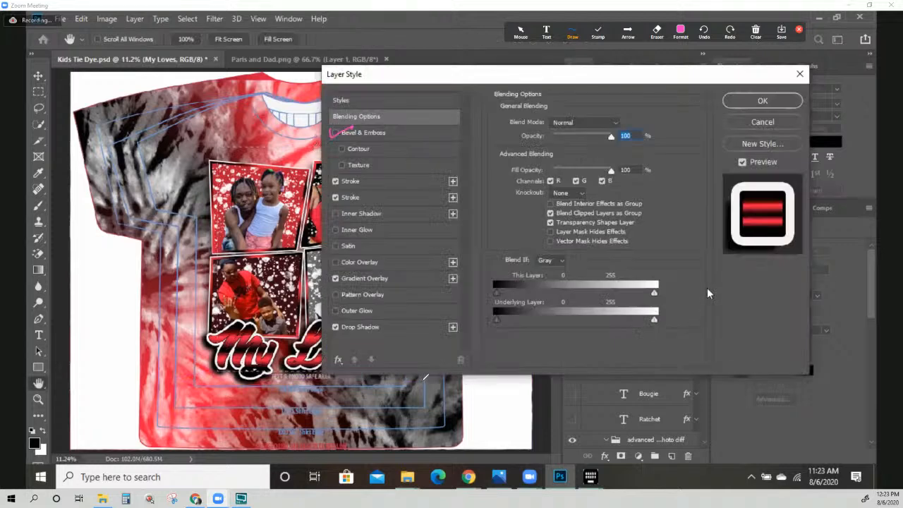
{"action": "left_click", "coordinate": [356, 134]}
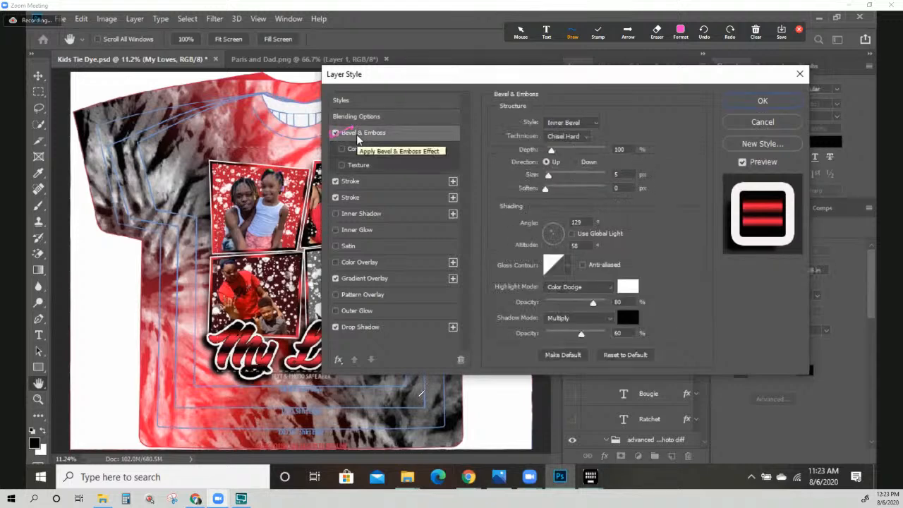
{"action": "left_click", "coordinate": [597, 124]}
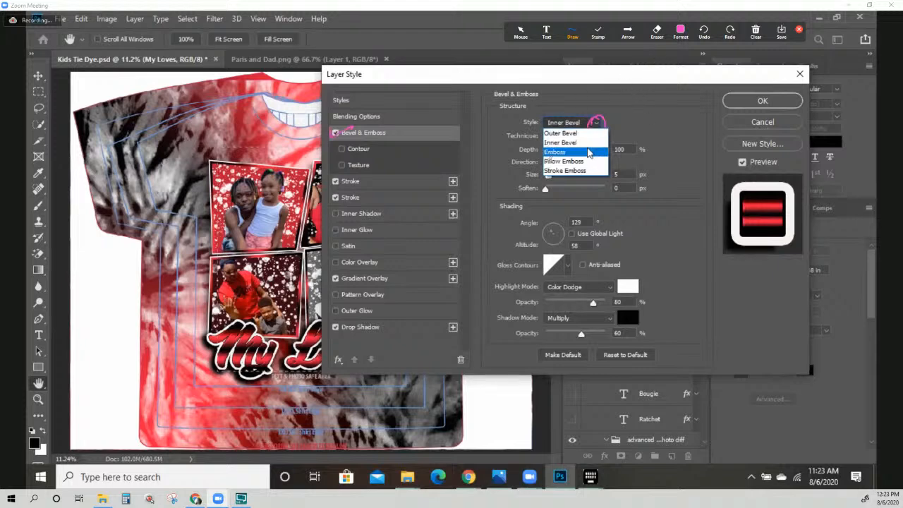
{"action": "left_click", "coordinate": [760, 34]}
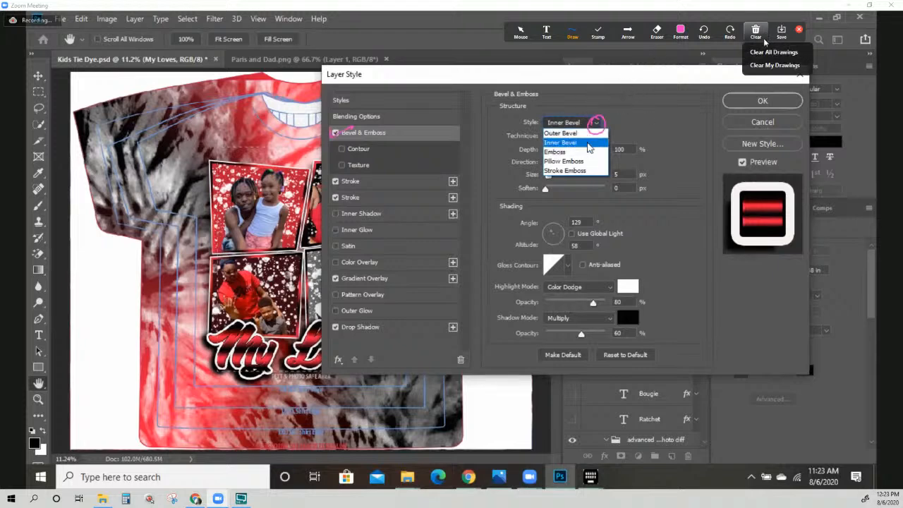
{"action": "left_click", "coordinate": [769, 53]}
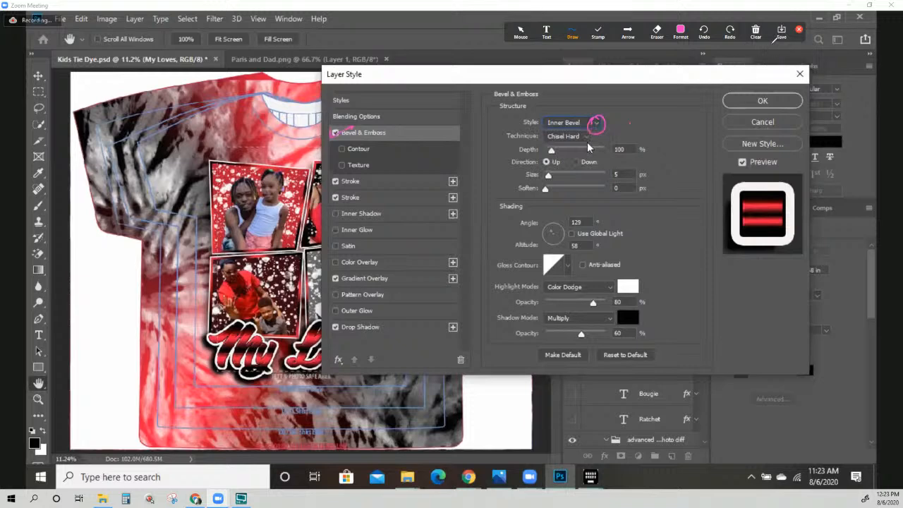
{"action": "mouse_move", "coordinate": [593, 132]}
{"action": "left_mouse_down"}
{"action": "mouse_move", "coordinate": [552, 135]}
{"action": "mouse_move", "coordinate": [591, 134]}
{"action": "mouse_move", "coordinate": [557, 138]}
{"action": "mouse_move", "coordinate": [582, 134]}
{"action": "left_mouse_up"}
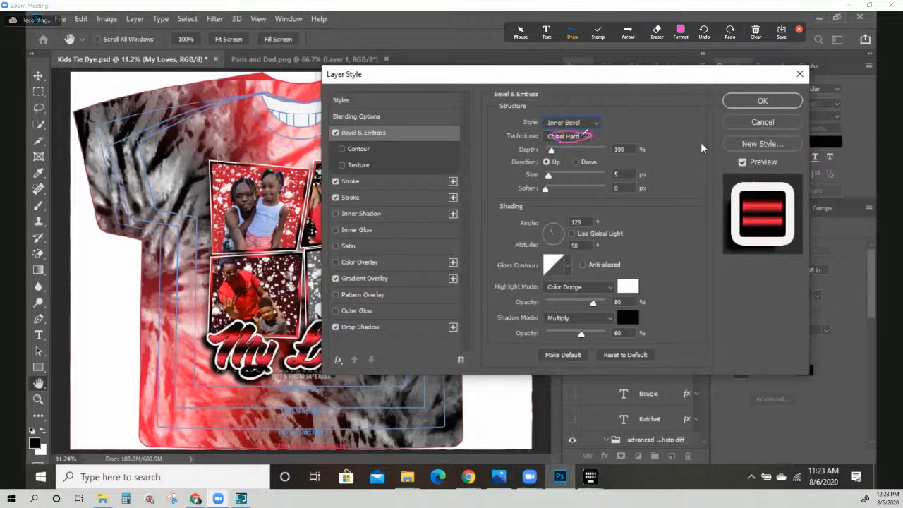
{"action": "left_click", "coordinate": [576, 138]}
{"action": "mouse_move", "coordinate": [567, 145]}
{"action": "left_mouse_down"}
{"action": "mouse_move", "coordinate": [557, 143]}
{"action": "mouse_move", "coordinate": [569, 145]}
{"action": "left_mouse_up"}
{"action": "left_click", "coordinate": [757, 32]}
{"action": "left_click", "coordinate": [761, 53]}
Set the My Loves bevel's depth to 396% and size to 65 px, adjust its softening, and apply the layer style
{"action": "left_click", "coordinate": [562, 149]}
{"action": "left_click_drag", "start_coordinate": [568, 147], "coordinate": [554, 153]}
{"action": "mouse_move", "coordinate": [549, 150]}
{"action": "left_mouse_down"}
{"action": "mouse_move", "coordinate": [571, 157]}
{"action": "mouse_move", "coordinate": [562, 193]}
{"action": "left_mouse_up"}
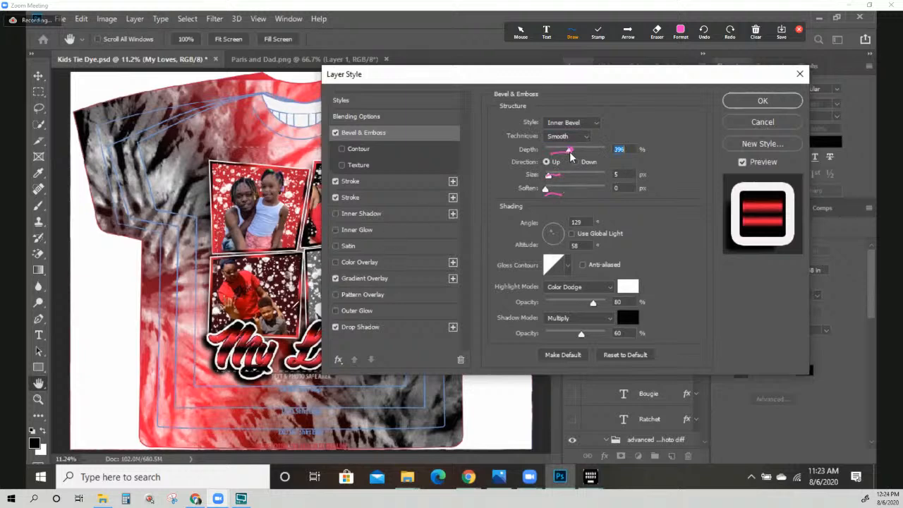
{"action": "left_click_drag", "start_coordinate": [551, 176], "coordinate": [565, 181]}
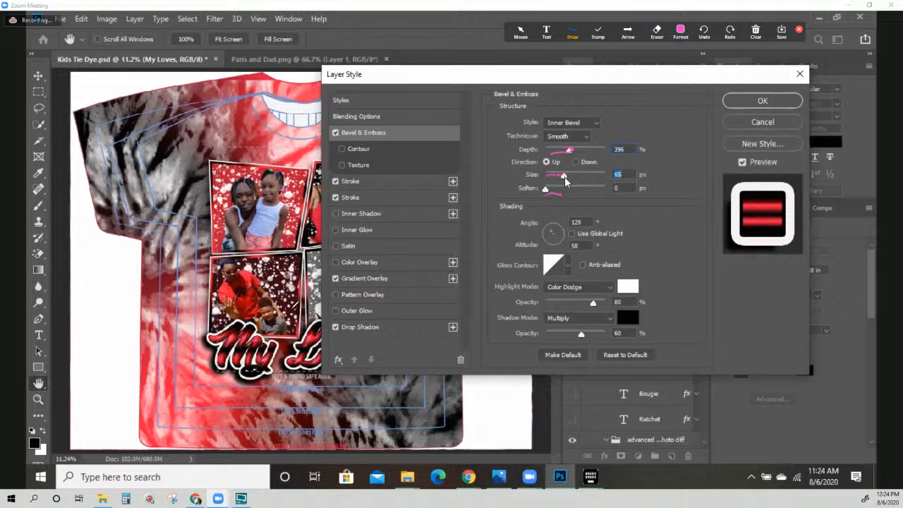
{"action": "left_click", "coordinate": [563, 189]}
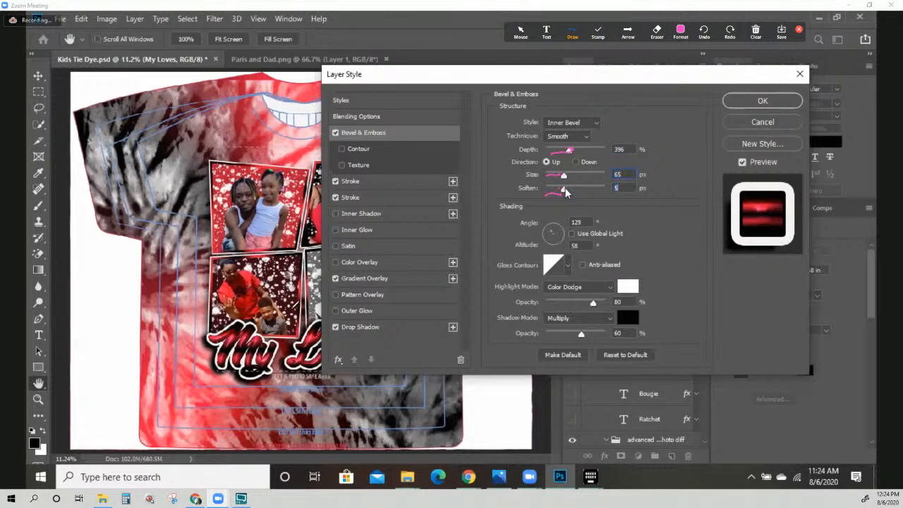
{"action": "left_click", "coordinate": [541, 189]}
{"action": "left_click_drag", "start_coordinate": [540, 190], "coordinate": [579, 192]}
{"action": "mouse_move", "coordinate": [565, 189]}
{"action": "left_mouse_down"}
{"action": "mouse_move", "coordinate": [577, 189]}
{"action": "mouse_move", "coordinate": [564, 192]}
{"action": "left_mouse_up"}
{"action": "left_click_drag", "start_coordinate": [752, 104], "coordinate": [775, 93]}
{"action": "left_click", "coordinate": [758, 103]}
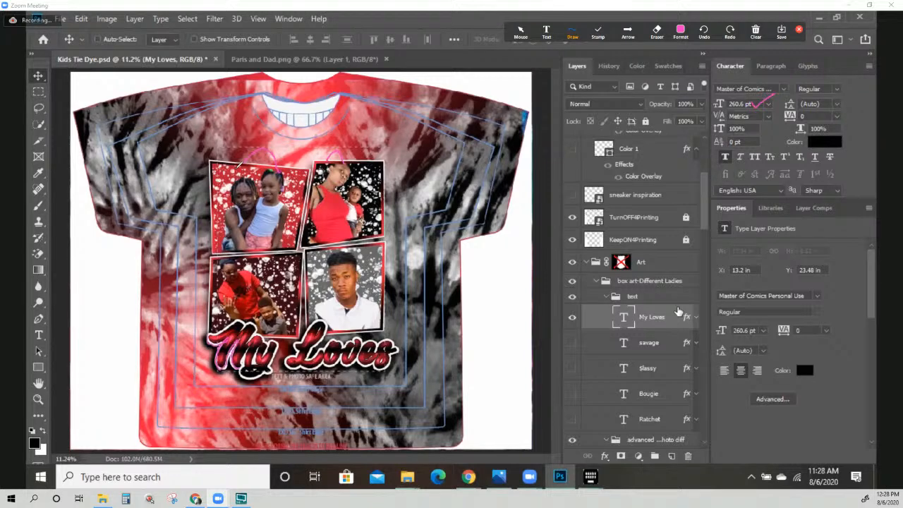
Save the Kids Tie Dye document and select the Art group
{"action": "key", "text": "ctrl+s"}
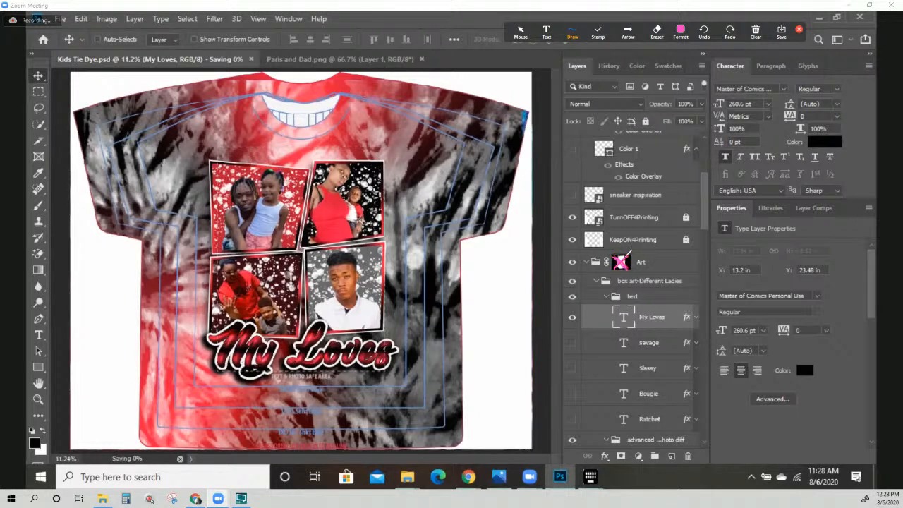
{"action": "left_click", "coordinate": [627, 263]}
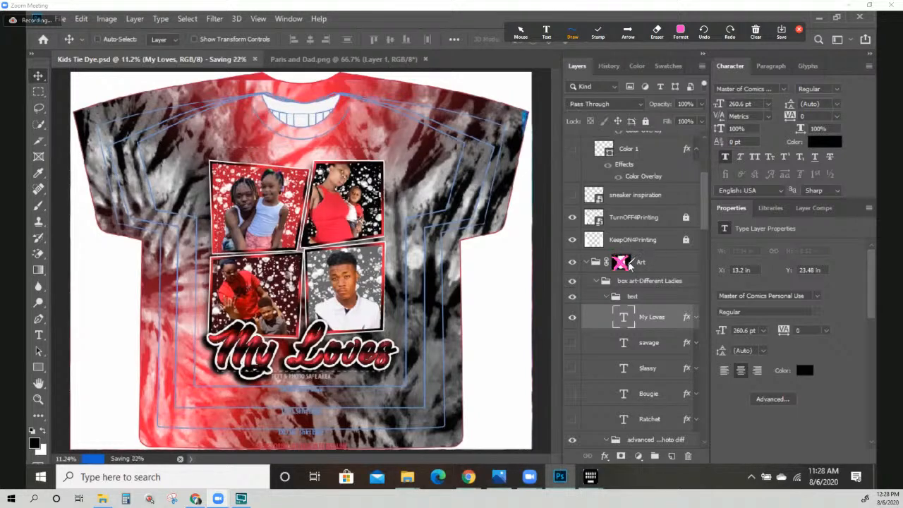
Enable the layer mask on the Art group
{"action": "right_click", "coordinate": [629, 262]}
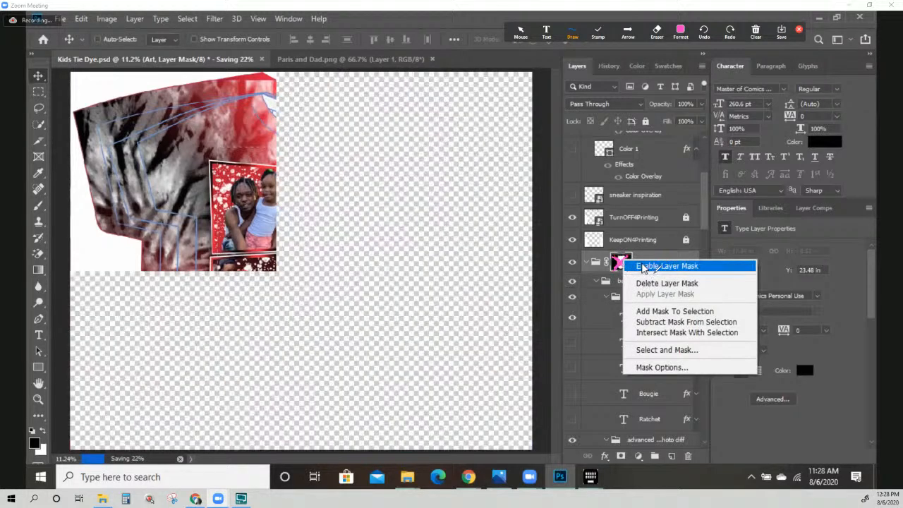
{"action": "left_click", "coordinate": [643, 266]}
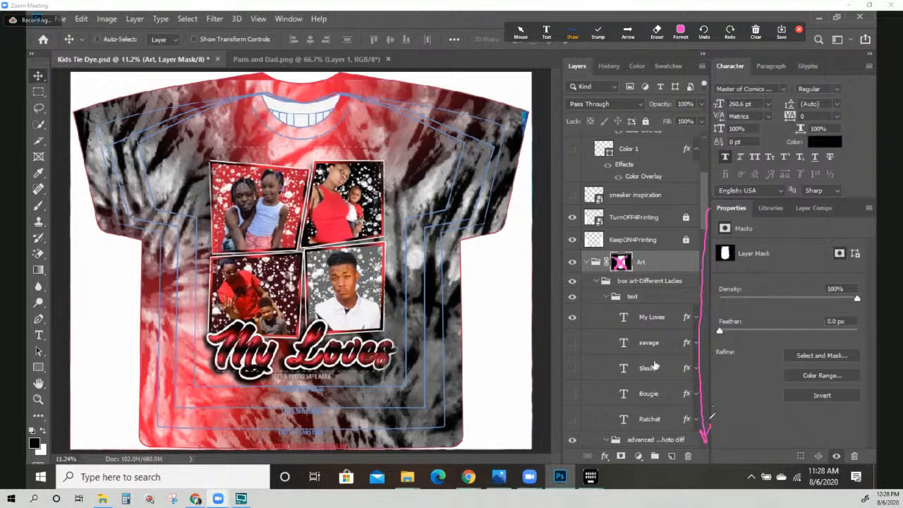
Clear the on-screen annotations and enable the layer mask on the Tie Dye Background group
{"action": "scroll", "coordinate": [661, 363], "scroll_direction": "down", "scroll_amount": 2}
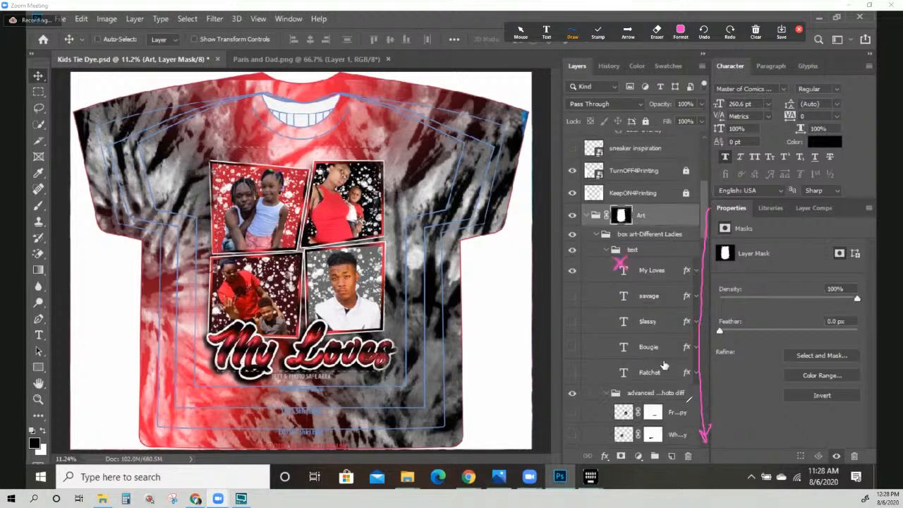
{"action": "scroll", "coordinate": [663, 364], "scroll_direction": "down", "scroll_amount": 6}
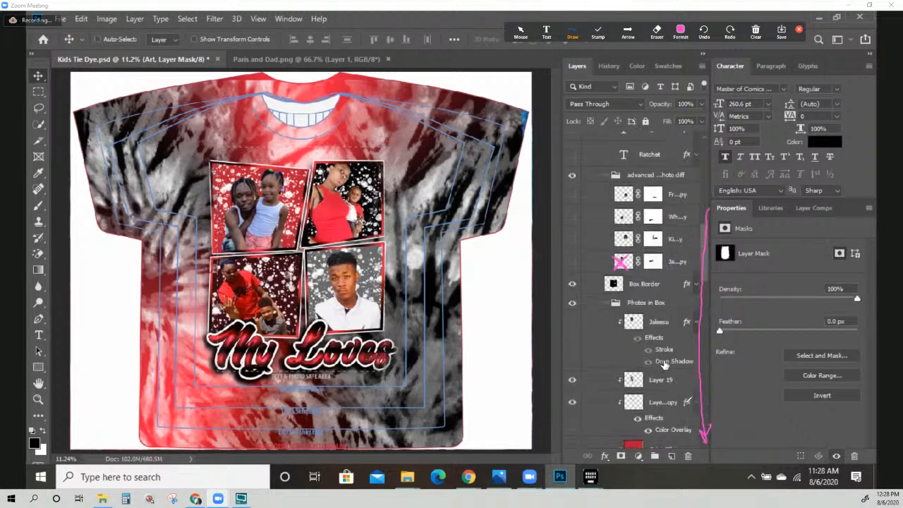
{"action": "scroll", "coordinate": [662, 363], "scroll_direction": "down", "scroll_amount": 4}
{"action": "scroll", "coordinate": [666, 363], "scroll_direction": "down", "scroll_amount": 4}
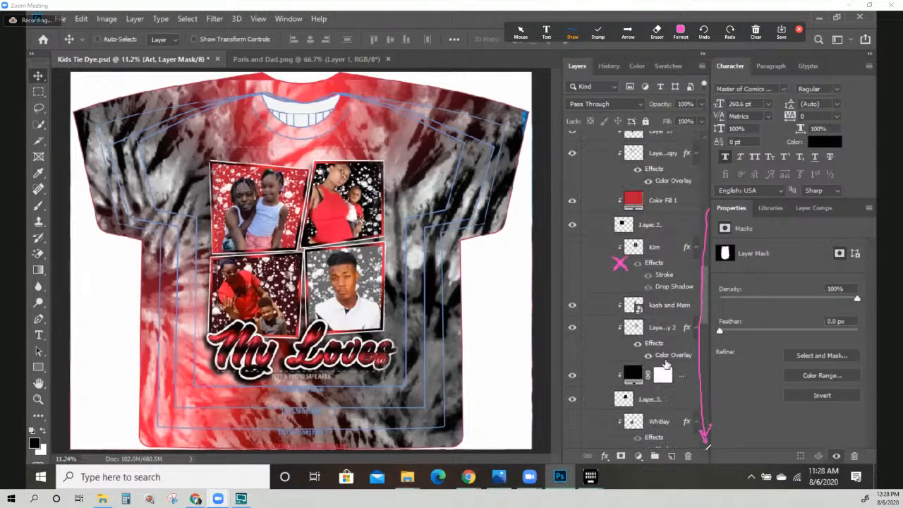
{"action": "scroll", "coordinate": [666, 363], "scroll_direction": "down", "scroll_amount": 4}
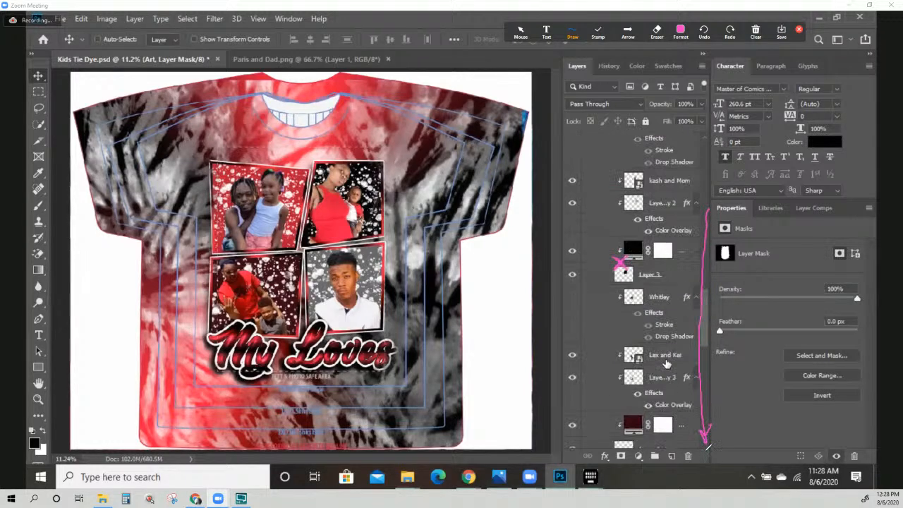
{"action": "scroll", "coordinate": [666, 363], "scroll_direction": "down", "scroll_amount": 2}
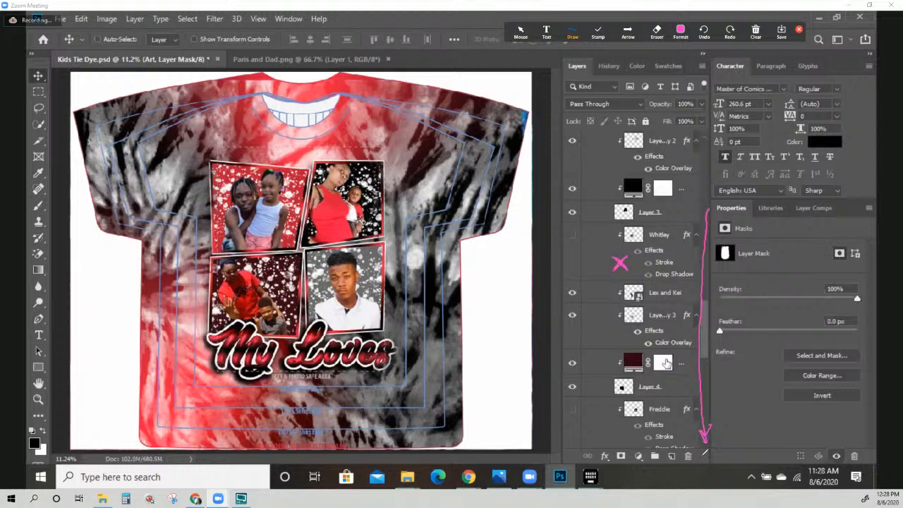
{"action": "scroll", "coordinate": [665, 363], "scroll_direction": "down", "scroll_amount": 3}
{"action": "scroll", "coordinate": [666, 364], "scroll_direction": "down", "scroll_amount": 3}
{"action": "scroll", "coordinate": [667, 363], "scroll_direction": "down", "scroll_amount": 3}
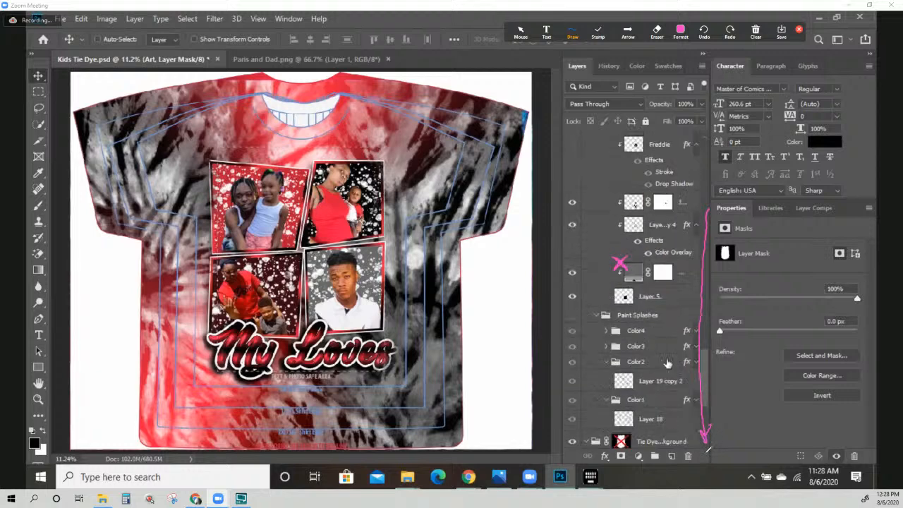
{"action": "scroll", "coordinate": [667, 363], "scroll_direction": "down", "scroll_amount": 3}
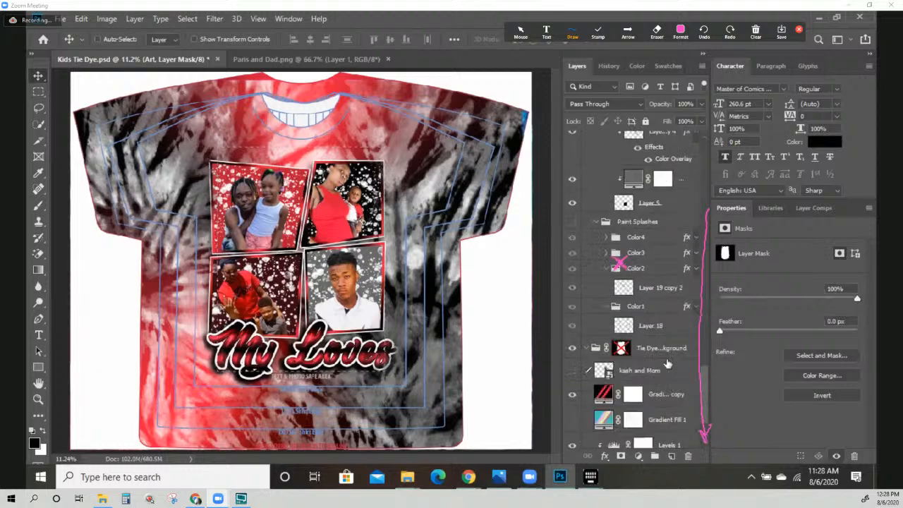
{"action": "scroll", "coordinate": [667, 363], "scroll_direction": "down", "scroll_amount": 3}
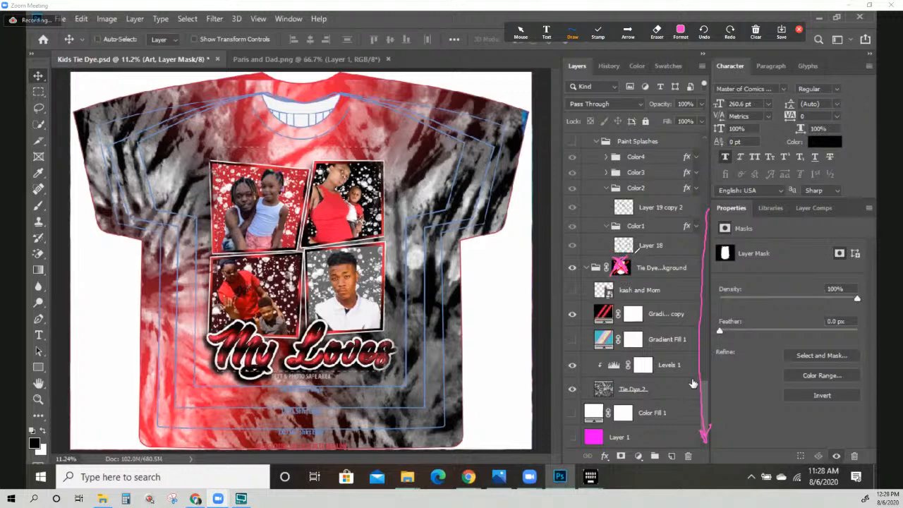
{"action": "left_click", "coordinate": [755, 32]}
{"action": "left_click", "coordinate": [753, 51]}
{"action": "right_click", "coordinate": [663, 270]}
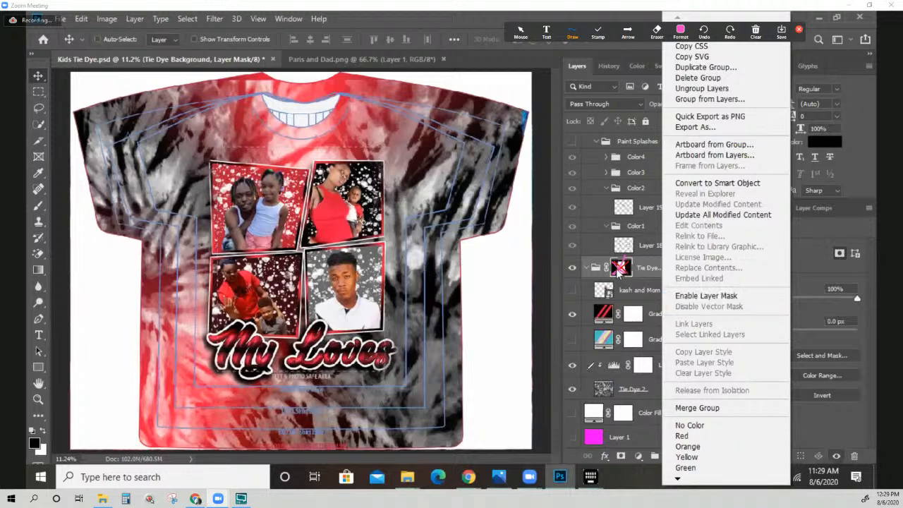
{"action": "right_click", "coordinate": [619, 270]}
{"action": "left_click", "coordinate": [622, 269]}
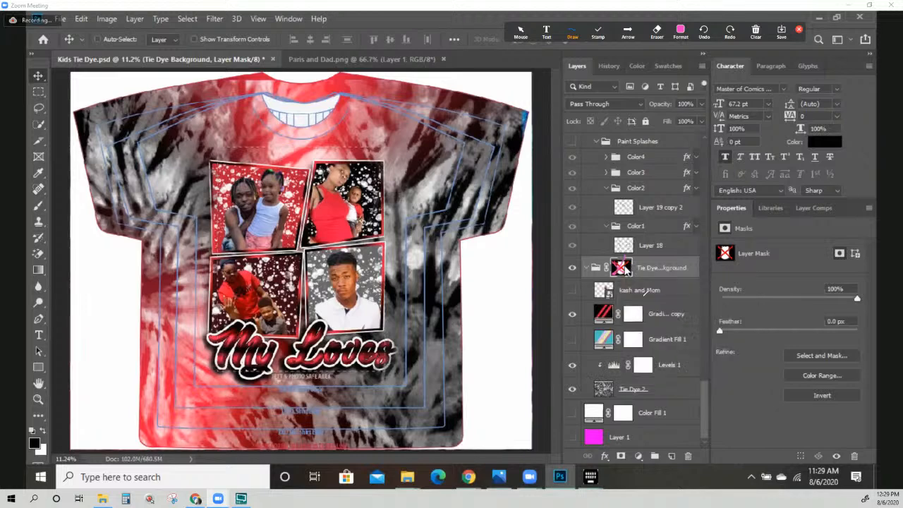
{"action": "right_click", "coordinate": [644, 274]}
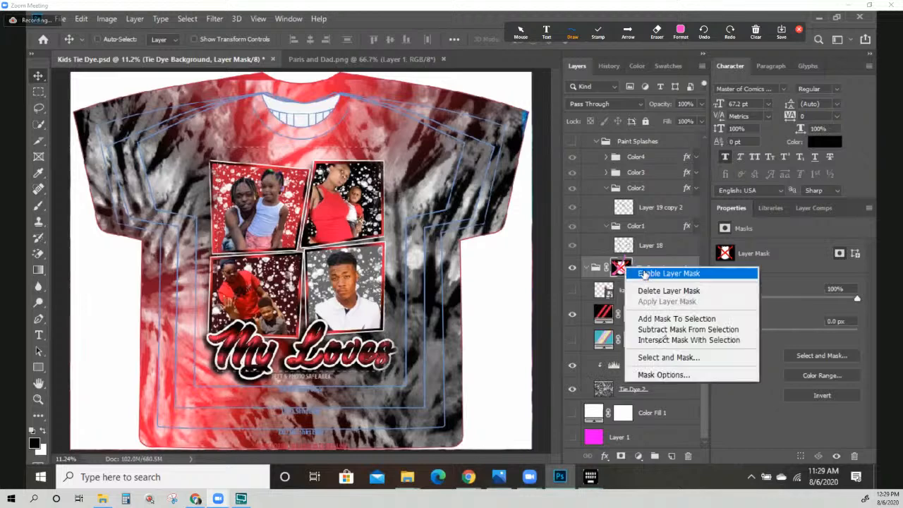
{"action": "left_click", "coordinate": [645, 273]}
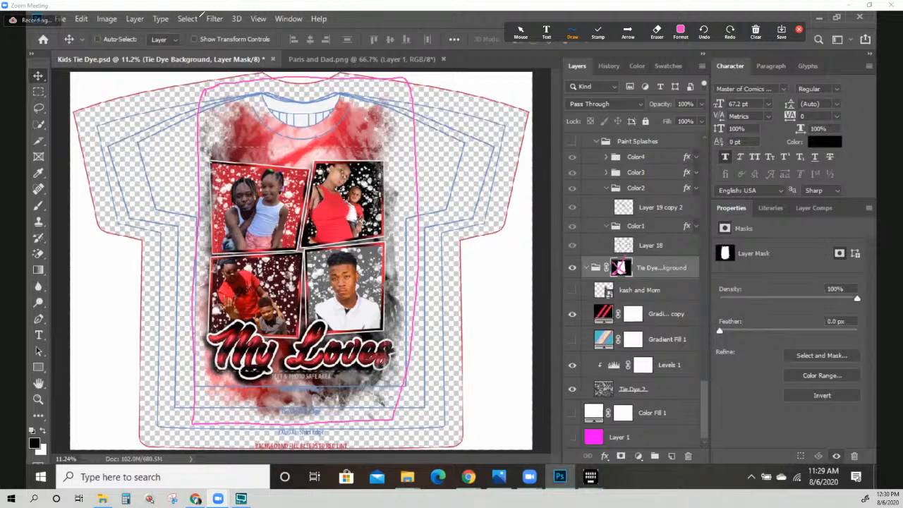
Draw freehand annotations around the masked front design, along one sleeve and side, and around the shirt's hem
{"action": "mouse_move", "coordinate": [203, 78]}
{"action": "left_mouse_down"}
{"action": "mouse_move", "coordinate": [186, 399]}
{"action": "mouse_move", "coordinate": [415, 409]}
{"action": "mouse_move", "coordinate": [361, 73]}
{"action": "mouse_move", "coordinate": [203, 86]}
{"action": "left_mouse_up"}
{"action": "key", "text": "ctrl+z"}
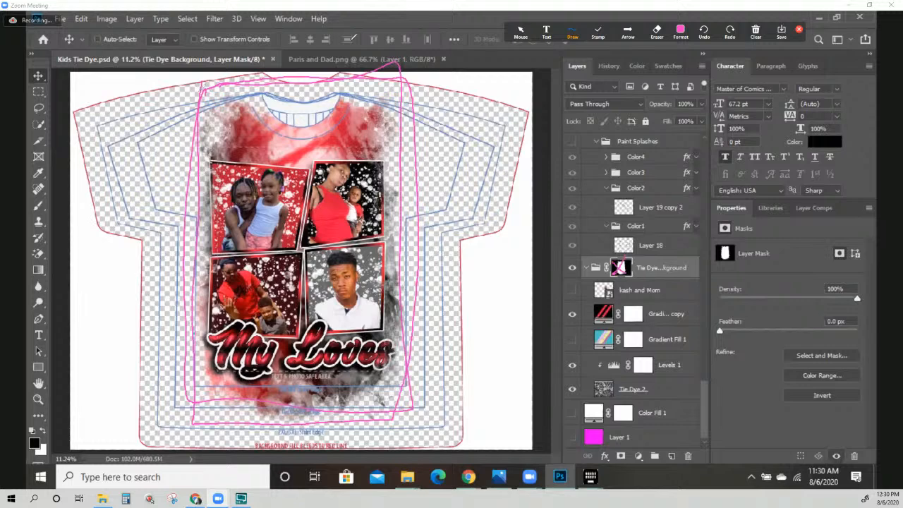
{"action": "mouse_move", "coordinate": [400, 236]}
{"action": "left_mouse_down"}
{"action": "mouse_move", "coordinate": [381, 393]}
{"action": "mouse_move", "coordinate": [195, 411]}
{"action": "mouse_move", "coordinate": [202, 177]}
{"action": "mouse_move", "coordinate": [300, 67]}
{"action": "mouse_move", "coordinate": [400, 134]}
{"action": "mouse_move", "coordinate": [404, 346]}
{"action": "left_mouse_up"}
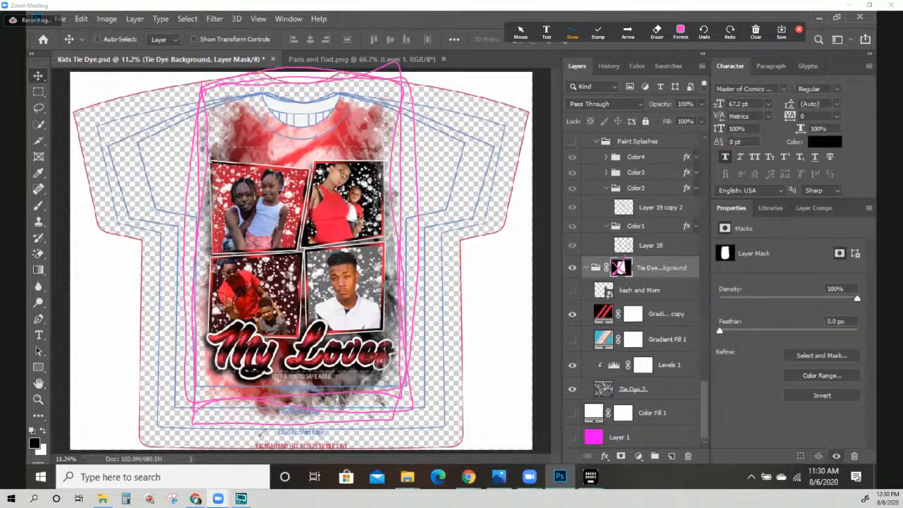
{"action": "left_click_drag", "start_coordinate": [490, 89], "coordinate": [444, 214]}
{"action": "mouse_move", "coordinate": [444, 327]}
{"action": "left_mouse_down"}
{"action": "mouse_move", "coordinate": [437, 412]}
{"action": "mouse_move", "coordinate": [134, 433]}
{"action": "mouse_move", "coordinate": [422, 458]}
{"action": "mouse_move", "coordinate": [370, 409]}
{"action": "mouse_move", "coordinate": [295, 415]}
{"action": "left_mouse_up"}
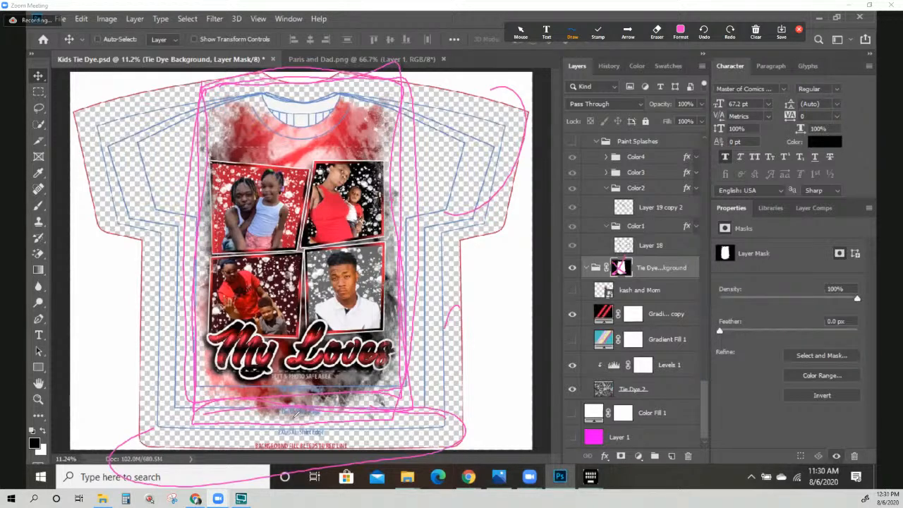
{"action": "mouse_move", "coordinate": [195, 87]}
{"action": "left_mouse_down"}
{"action": "mouse_move", "coordinate": [210, 397]}
{"action": "mouse_move", "coordinate": [394, 371]}
{"action": "left_mouse_up"}
{"action": "mouse_move", "coordinate": [393, 316]}
{"action": "left_mouse_down"}
{"action": "mouse_move", "coordinate": [389, 89]}
{"action": "mouse_move", "coordinate": [222, 100]}
{"action": "left_mouse_up"}
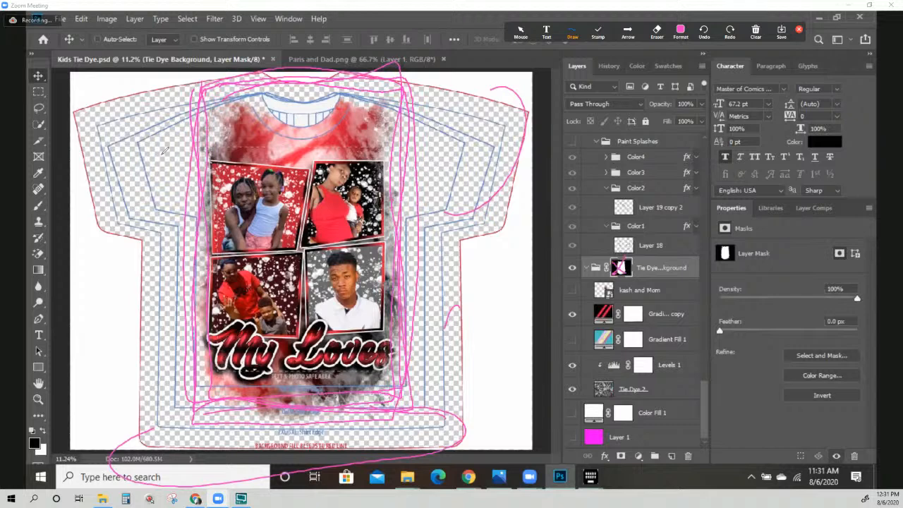
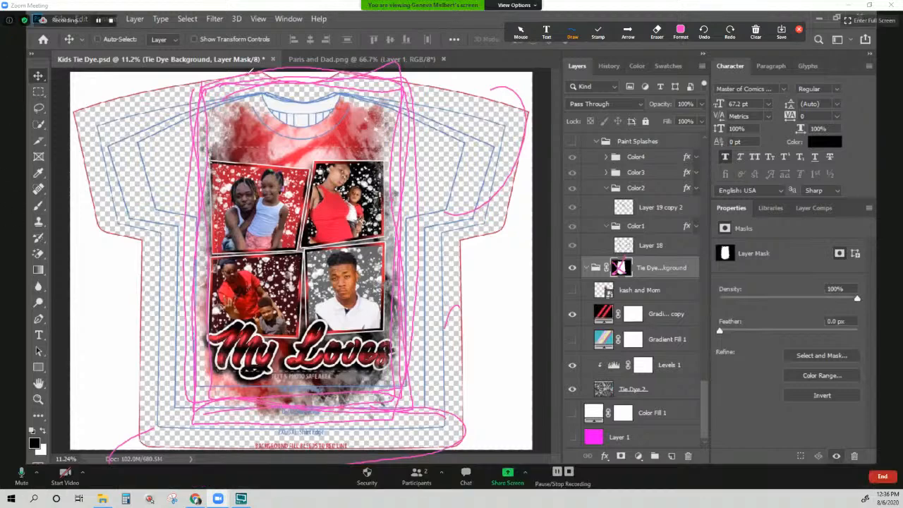
Leave the Zoom meeting
{"action": "left_click", "coordinate": [522, 5]}
{"action": "left_click", "coordinate": [598, 32]}
{"action": "left_click", "coordinate": [883, 476]}
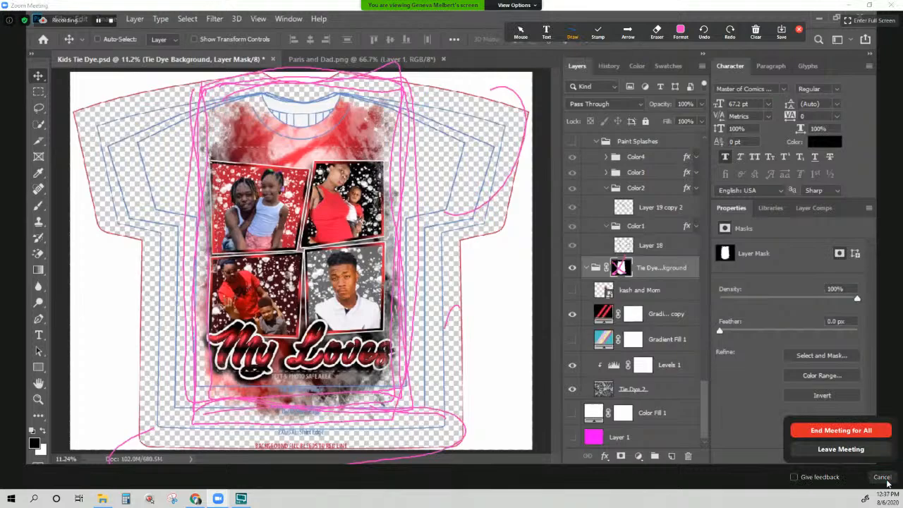
{"action": "left_click", "coordinate": [864, 447]}
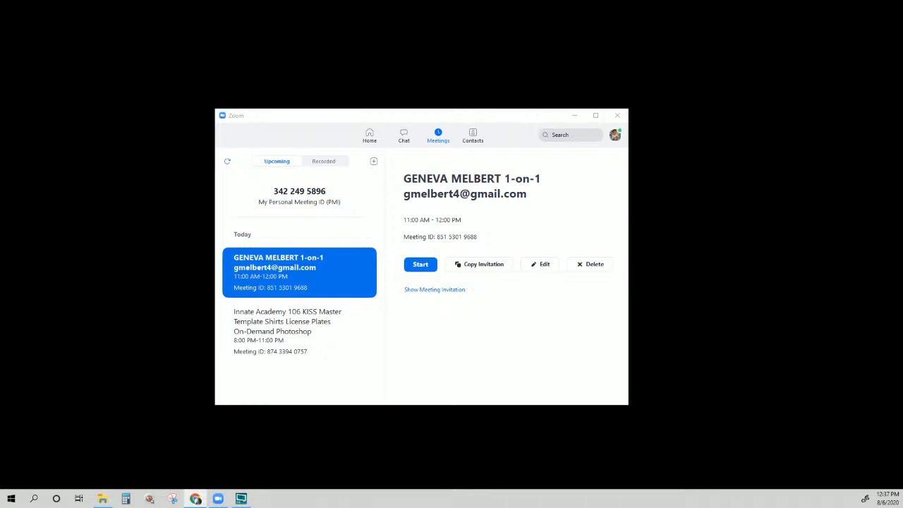
Move the Zoom meetings window higher on the desktop and minimize it
{"action": "left_click", "coordinate": [513, 119]}
{"action": "left_click_drag", "start_coordinate": [513, 119], "coordinate": [528, 68]}
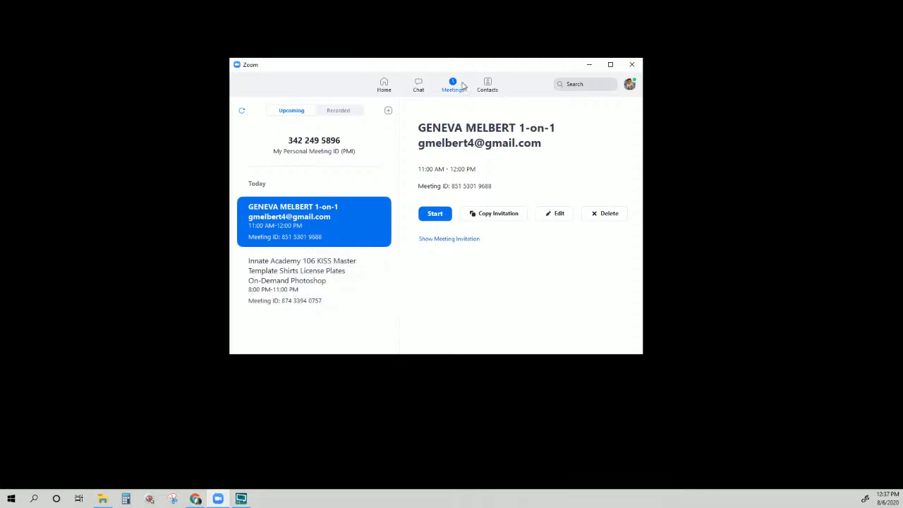
{"action": "left_click", "coordinate": [591, 65]}
Switch to Chrome and open academy.innatelab.com
{"action": "left_click_drag", "start_coordinate": [204, 0], "coordinate": [257, 109]}
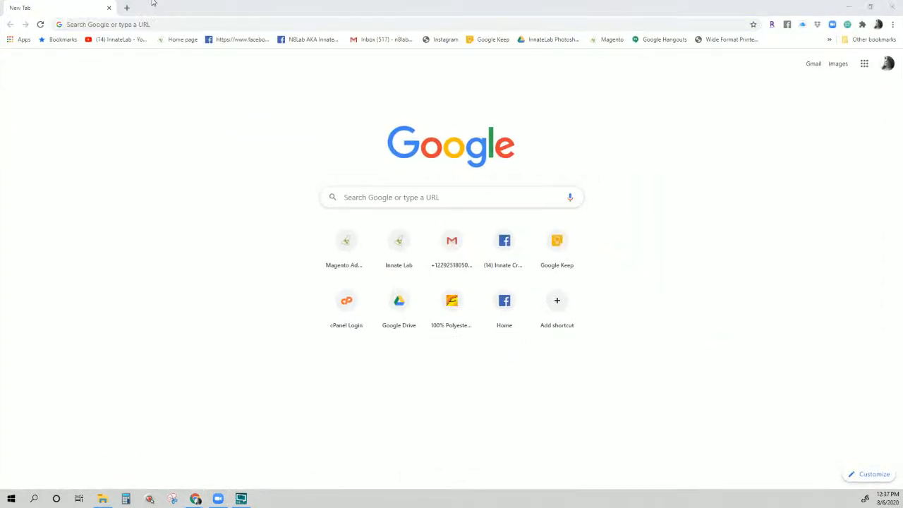
{"action": "left_click", "coordinate": [152, 24]}
{"action": "type", "text": "acade"}
{"action": "key", "text": "Return"}
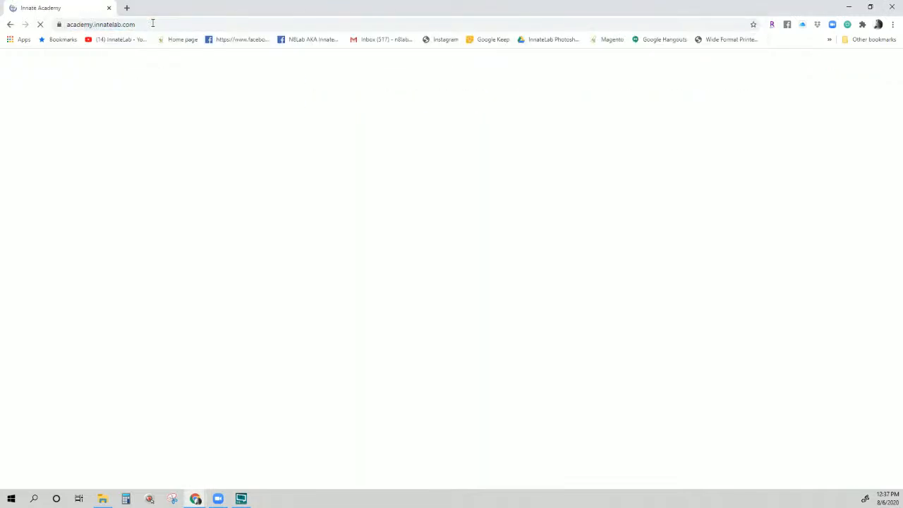
Open the course page for "8/6 8pm LIVE-106 KISS Master Template Shirts License Plates On-Demand Photoshop" from the Innate Academy homepage
{"action": "scroll", "coordinate": [224, 290], "scroll_direction": "down", "scroll_amount": 3}
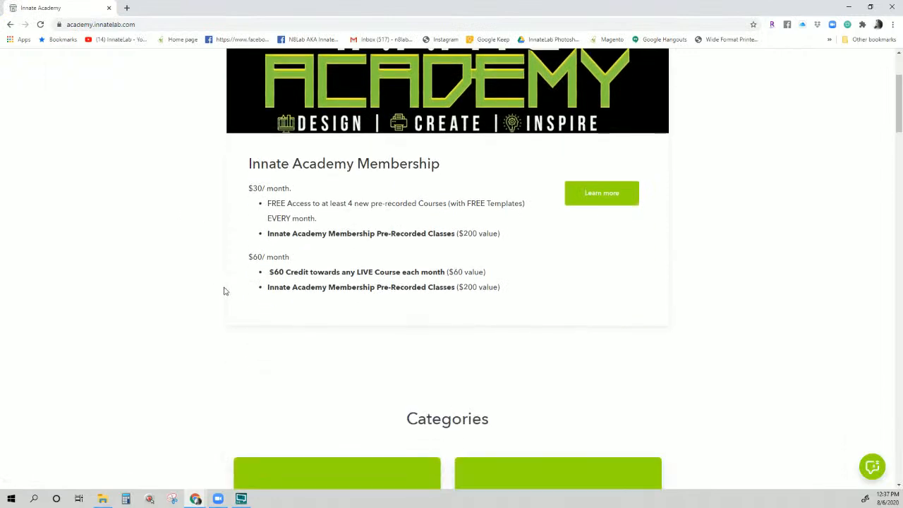
{"action": "scroll", "coordinate": [224, 290], "scroll_direction": "down", "scroll_amount": 10}
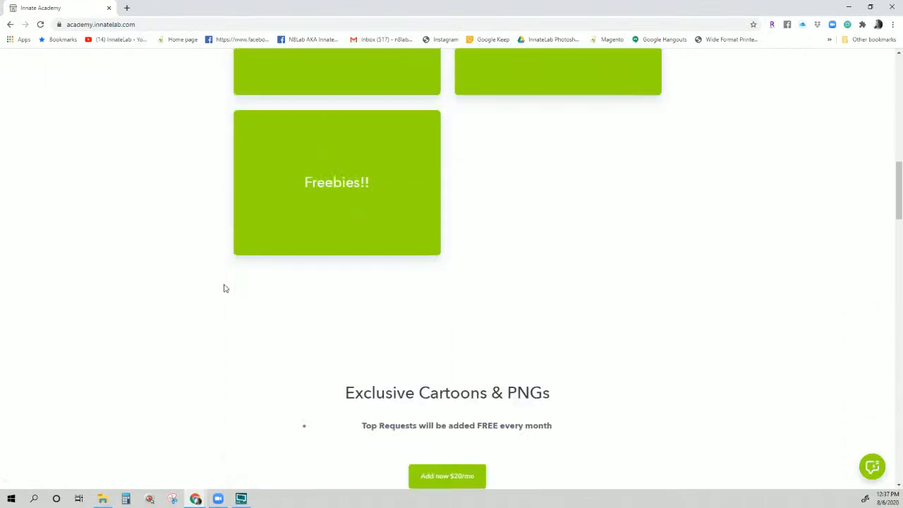
{"action": "scroll", "coordinate": [223, 288], "scroll_direction": "down", "scroll_amount": 8}
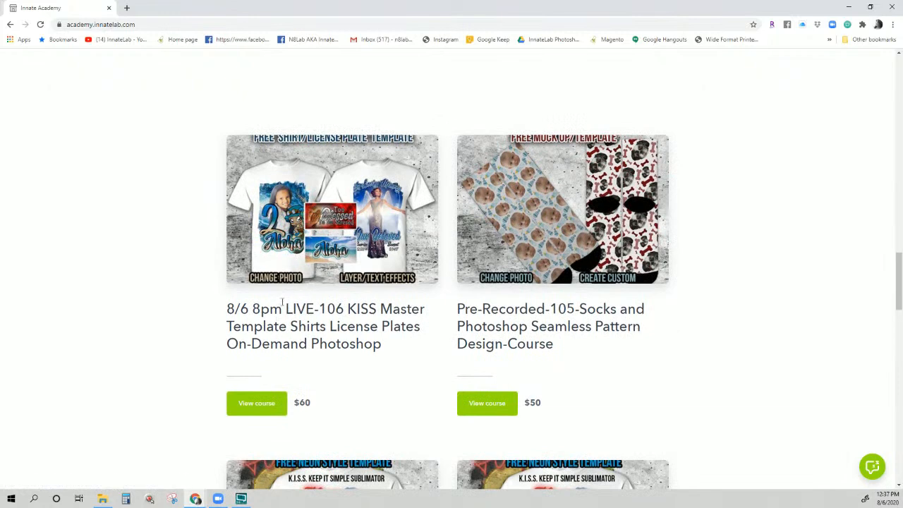
{"action": "left_click", "coordinate": [347, 220]}
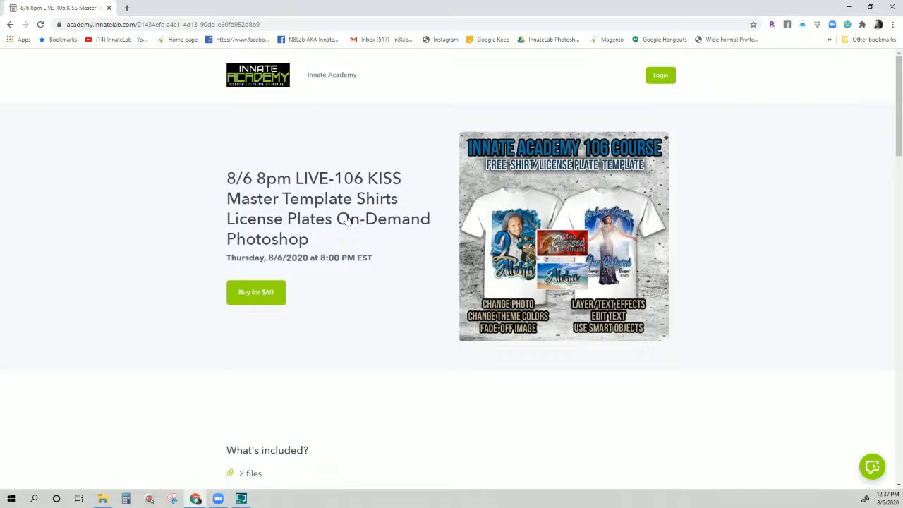
Examine the course's contents, homework checklist and list of files to download before class
{"action": "scroll", "coordinate": [312, 280], "scroll_direction": "down", "scroll_amount": 1}
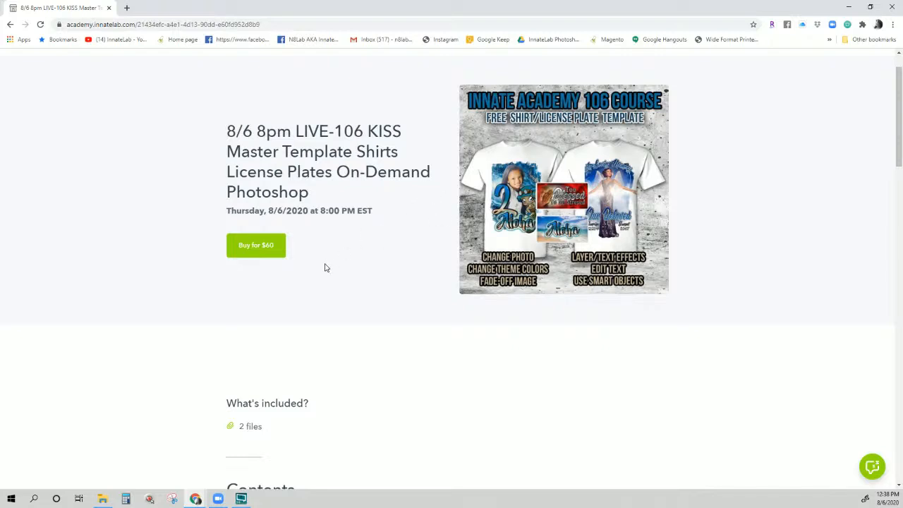
{"action": "scroll", "coordinate": [327, 264], "scroll_direction": "down", "scroll_amount": 10}
{"action": "scroll", "coordinate": [338, 281], "scroll_direction": "down", "scroll_amount": 2}
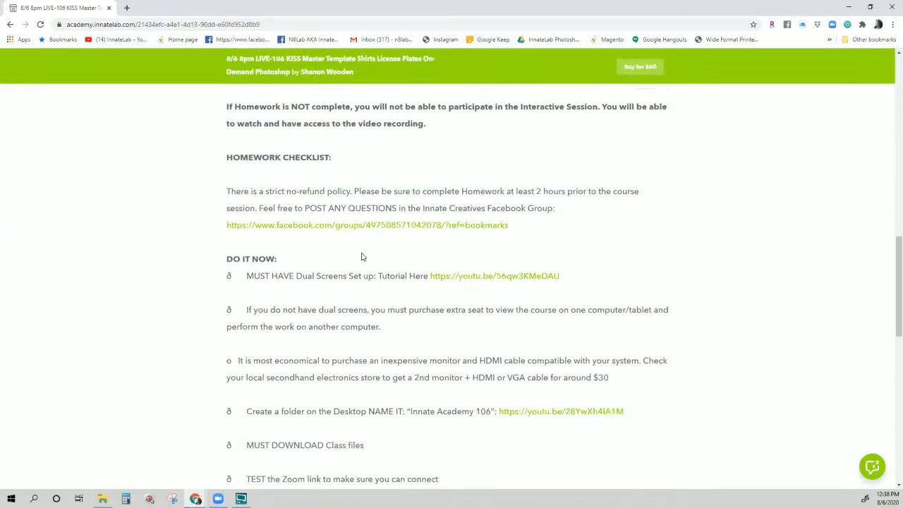
{"action": "scroll", "coordinate": [361, 262], "scroll_direction": "up", "scroll_amount": 3}
{"action": "scroll", "coordinate": [379, 232], "scroll_direction": "down", "scroll_amount": 5}
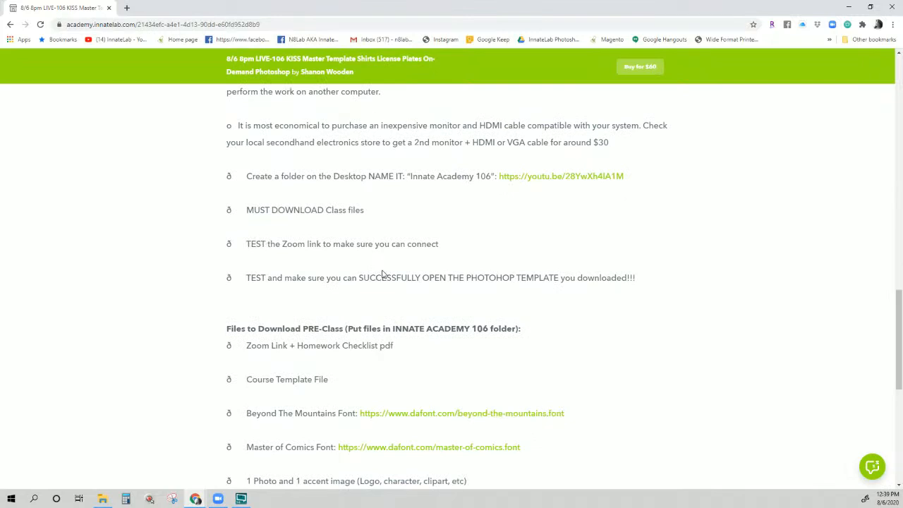
{"action": "scroll", "coordinate": [383, 273], "scroll_direction": "up", "scroll_amount": 3}
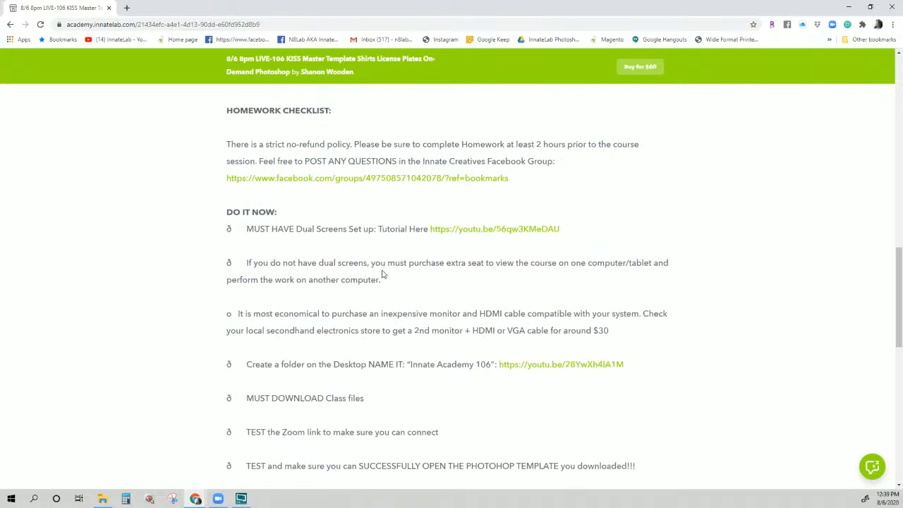
{"action": "scroll", "coordinate": [383, 273], "scroll_direction": "down", "scroll_amount": 3}
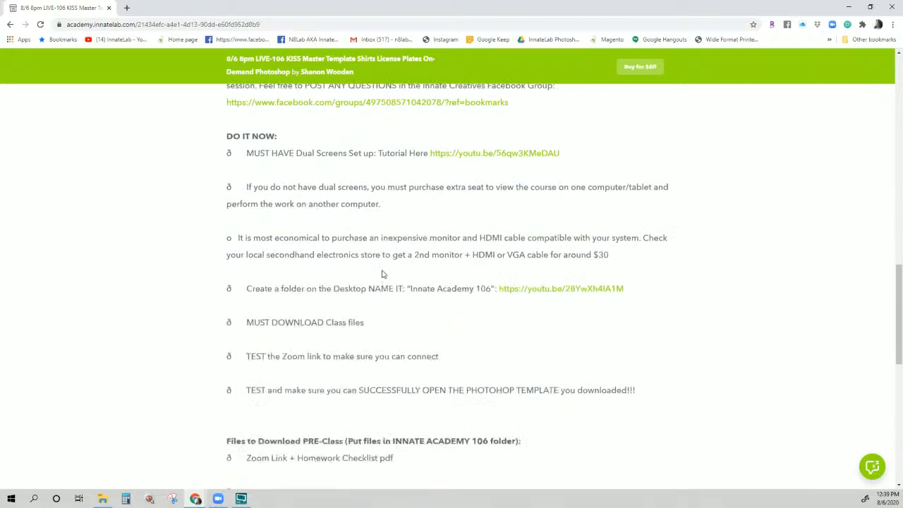
{"action": "scroll", "coordinate": [383, 274], "scroll_direction": "up", "scroll_amount": 10}
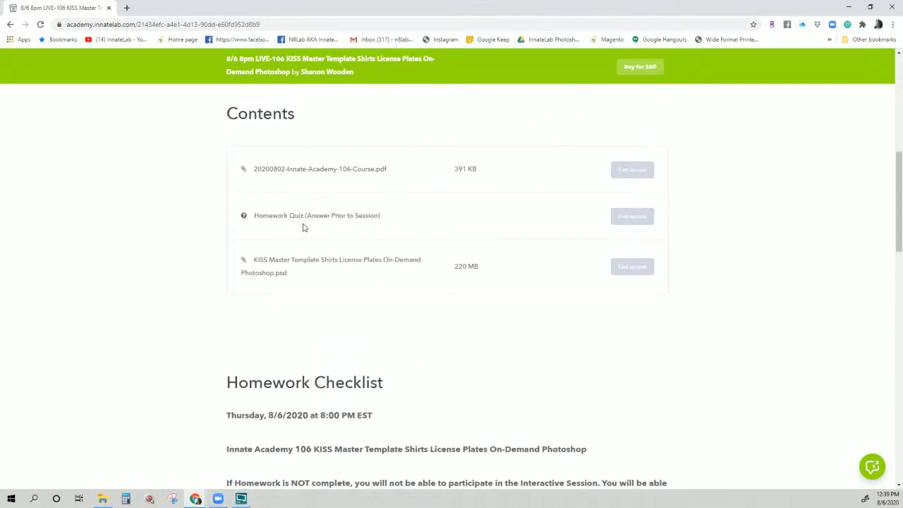
{"action": "scroll", "coordinate": [423, 222], "scroll_direction": "down", "scroll_amount": 2}
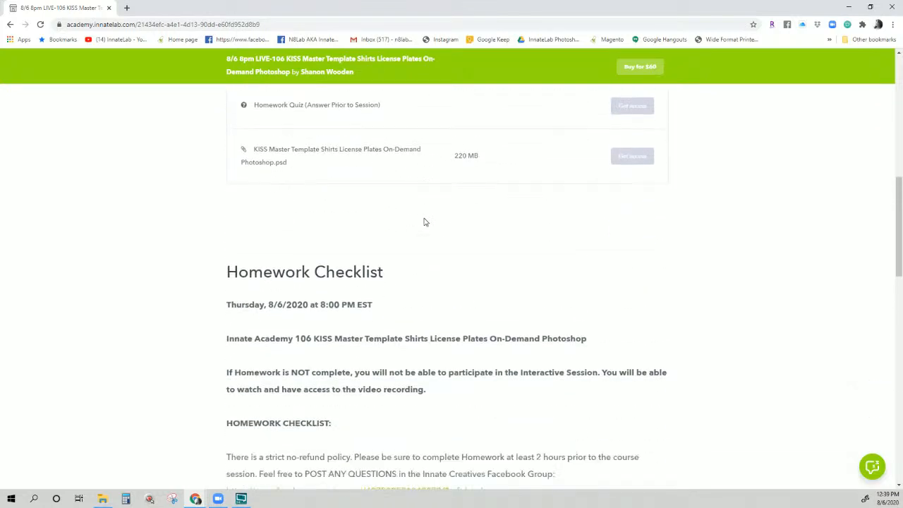
Examine the homework checklist's "DO IT NOW" tasks and the list of files to download before class
{"action": "scroll", "coordinate": [310, 257], "scroll_direction": "down", "scroll_amount": 4}
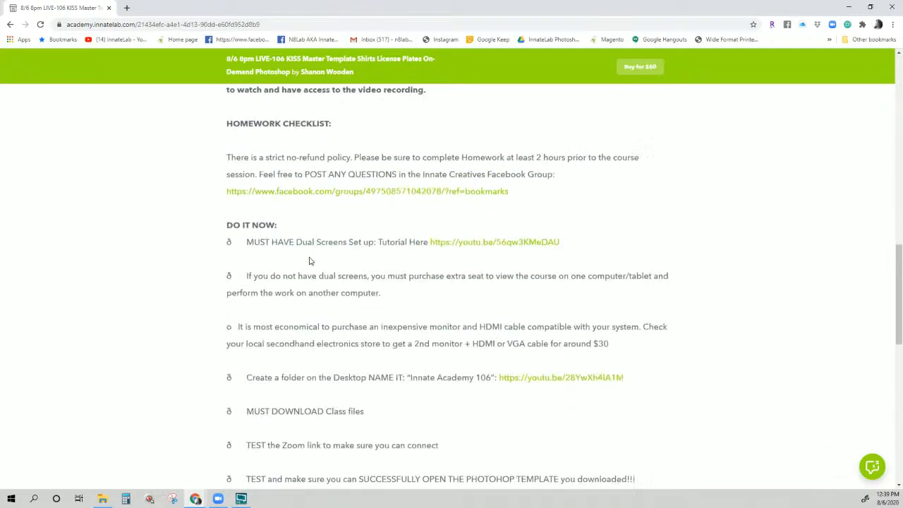
{"action": "scroll", "coordinate": [309, 261], "scroll_direction": "down", "scroll_amount": 1}
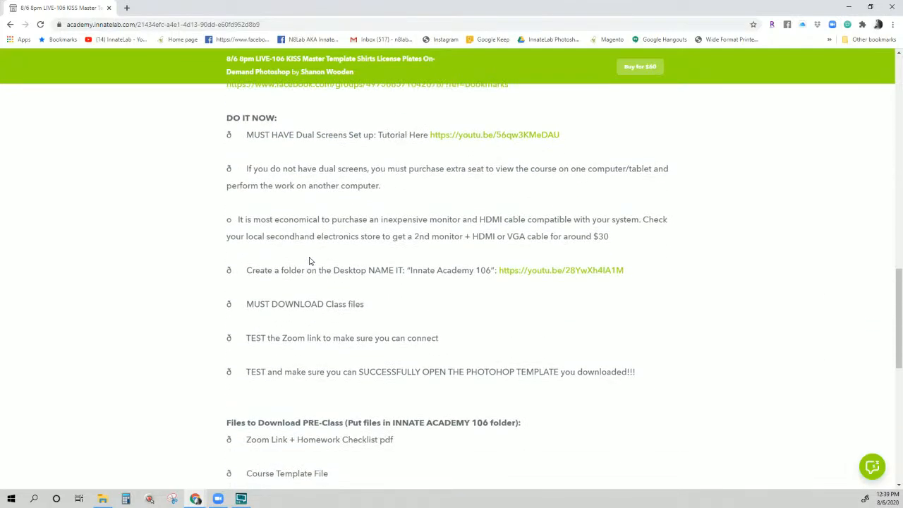
{"action": "scroll", "coordinate": [309, 261], "scroll_direction": "down", "scroll_amount": 1}
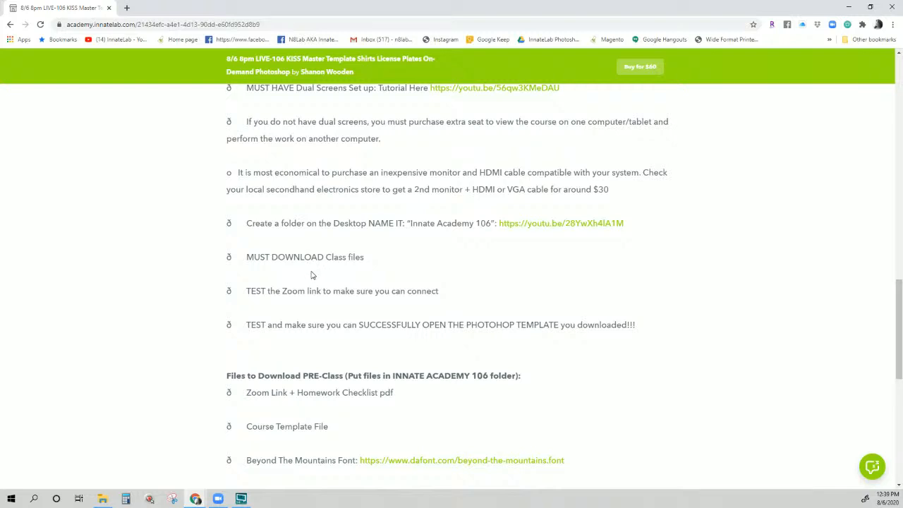
{"action": "scroll", "coordinate": [313, 274], "scroll_direction": "down", "scroll_amount": 1}
{"action": "scroll", "coordinate": [313, 271], "scroll_direction": "up", "scroll_amount": 3}
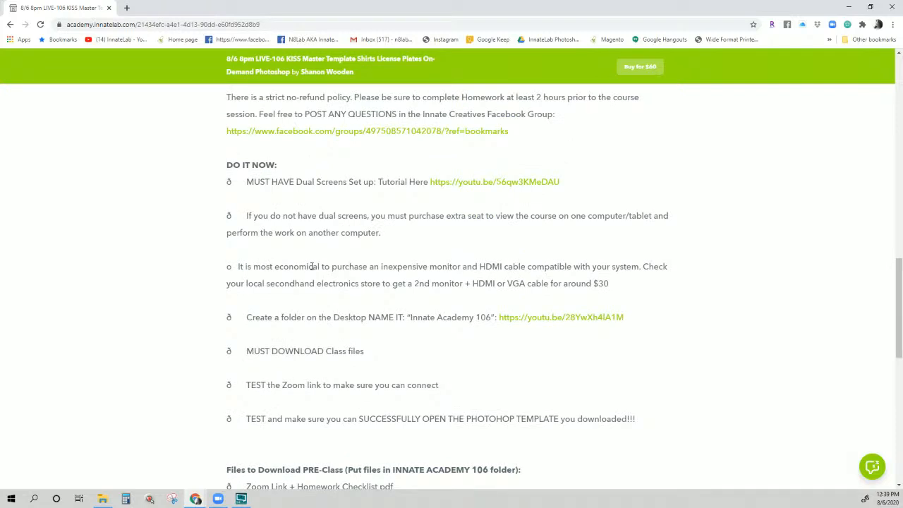
{"action": "scroll", "coordinate": [313, 266], "scroll_direction": "down", "scroll_amount": 1}
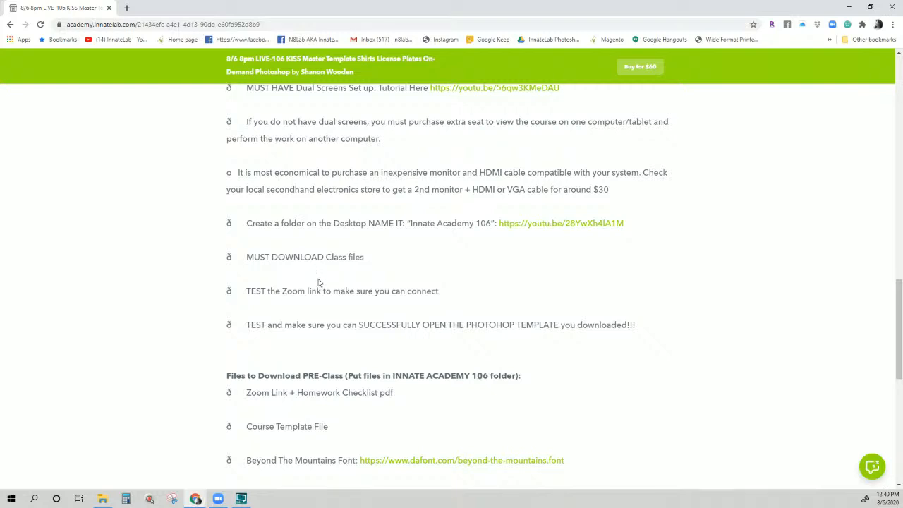
{"action": "scroll", "coordinate": [318, 282], "scroll_direction": "down", "scroll_amount": 1}
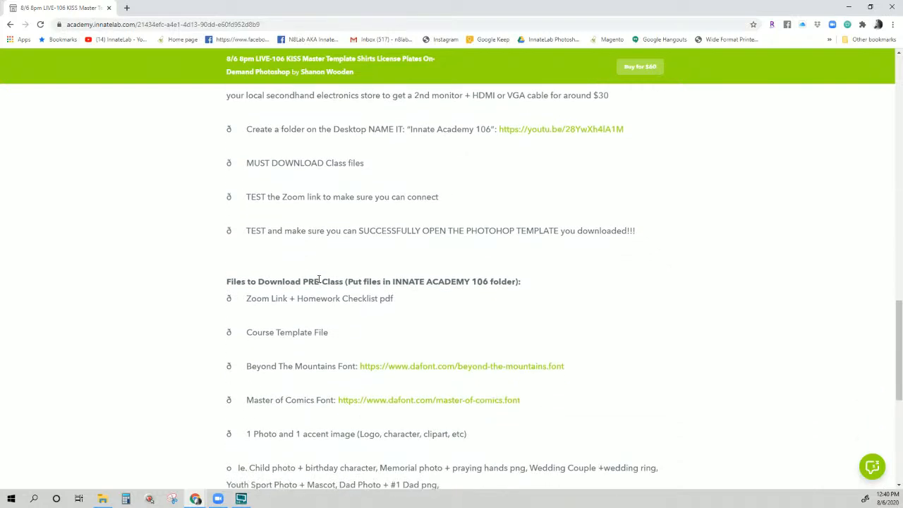
{"action": "scroll", "coordinate": [318, 281], "scroll_direction": "down", "scroll_amount": 1}
{"action": "scroll", "coordinate": [318, 279], "scroll_direction": "up", "scroll_amount": 2}
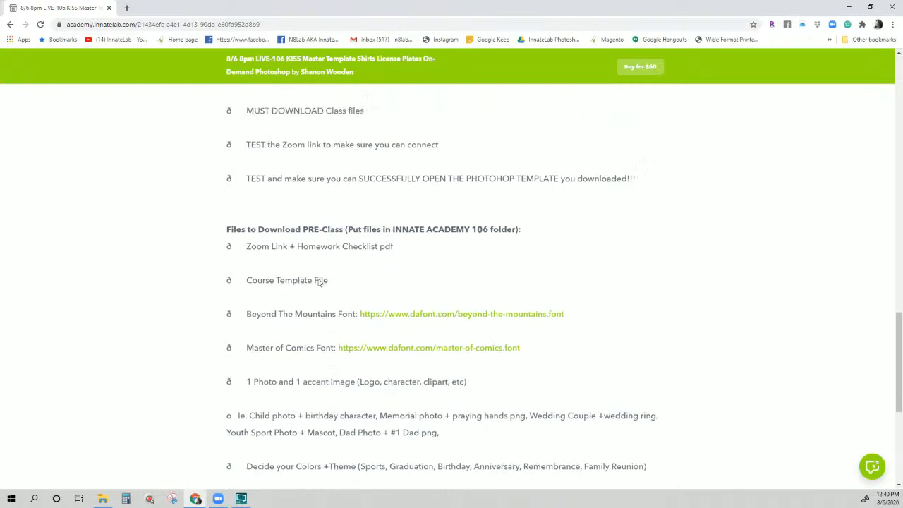
{"action": "scroll", "coordinate": [318, 280], "scroll_direction": "up", "scroll_amount": 3}
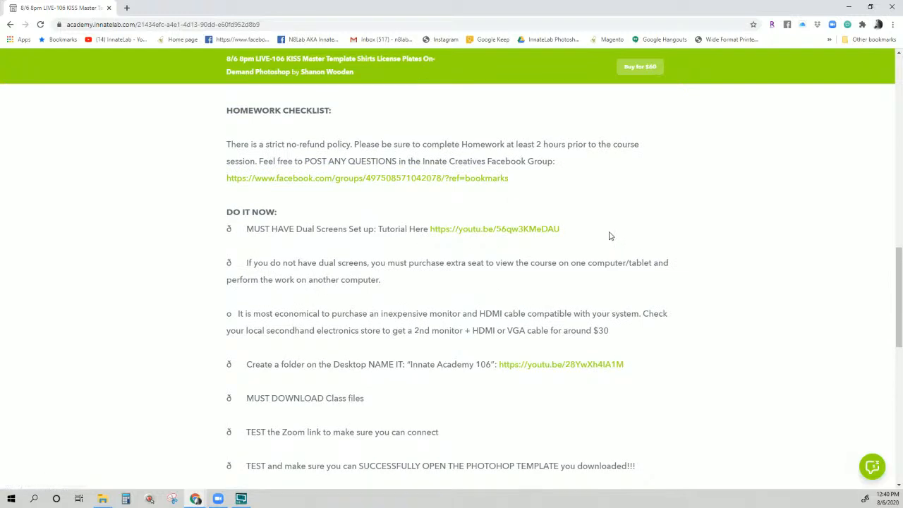
Highlight the dual-screen setup tutorial link in the homework checklist, clear the selection, and read the second-monitor advice
{"action": "left_click_drag", "start_coordinate": [611, 237], "coordinate": [430, 235]}
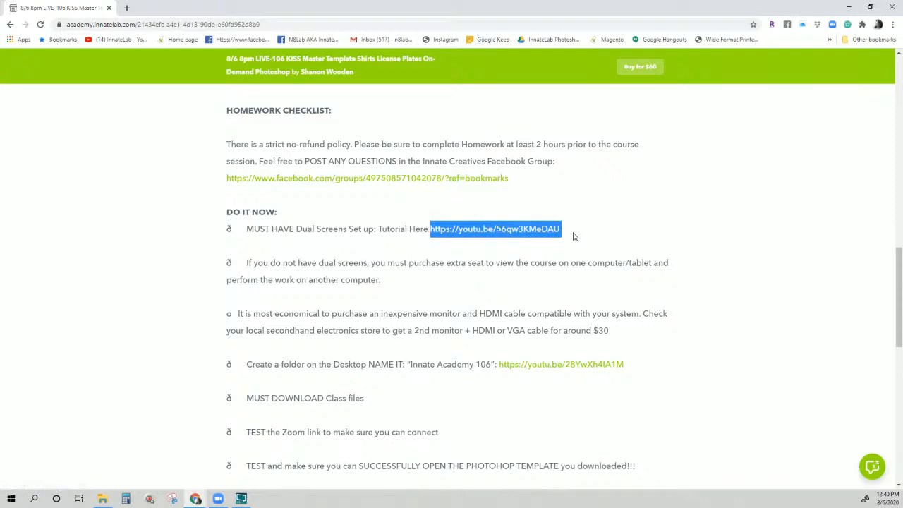
{"action": "left_click", "coordinate": [574, 236]}
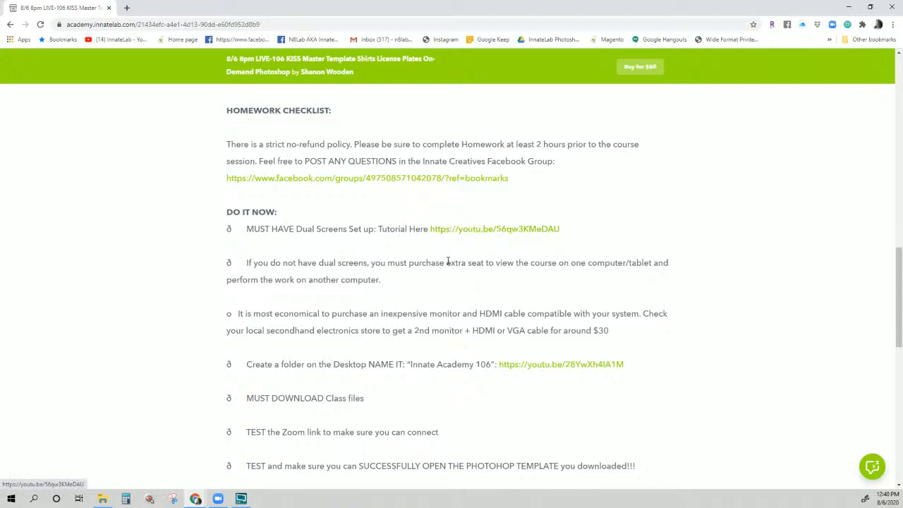
{"action": "scroll", "coordinate": [447, 265], "scroll_direction": "down", "scroll_amount": 1}
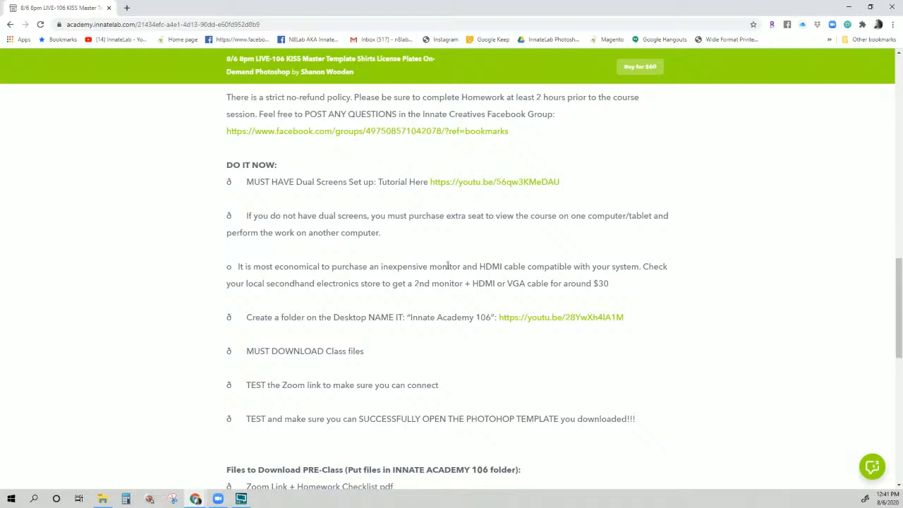
{"action": "scroll", "coordinate": [427, 346], "scroll_direction": "up", "scroll_amount": 1}
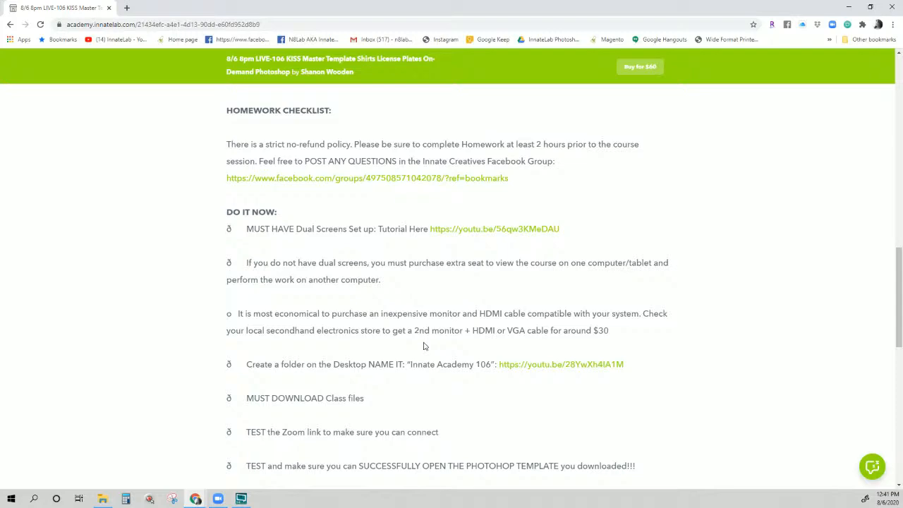
Review the course page's title banner and its Contents list of included files
{"action": "scroll", "coordinate": [424, 346], "scroll_direction": "up", "scroll_amount": 10}
{"action": "scroll", "coordinate": [423, 345], "scroll_direction": "up", "scroll_amount": 1}
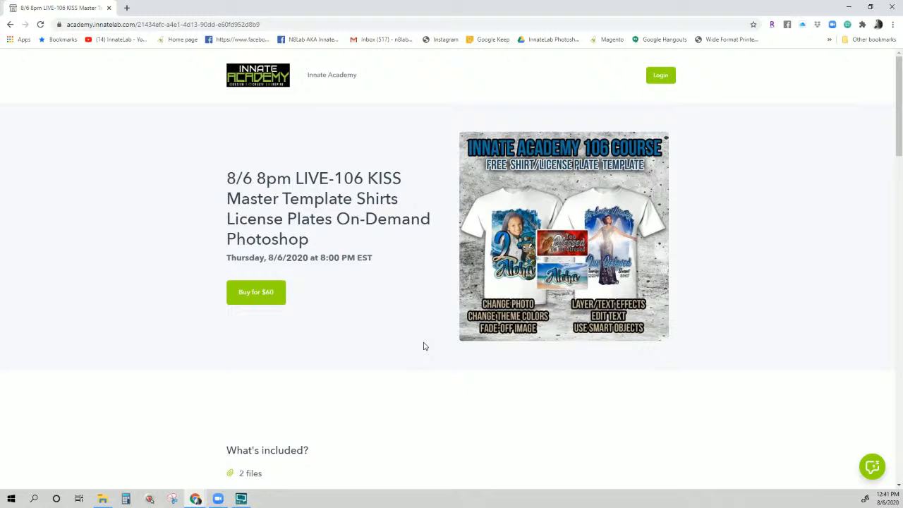
{"action": "scroll", "coordinate": [423, 346], "scroll_direction": "down", "scroll_amount": 4}
{"action": "scroll", "coordinate": [424, 352], "scroll_direction": "up", "scroll_amount": 4}
{"action": "scroll", "coordinate": [423, 353], "scroll_direction": "down", "scroll_amount": 4}
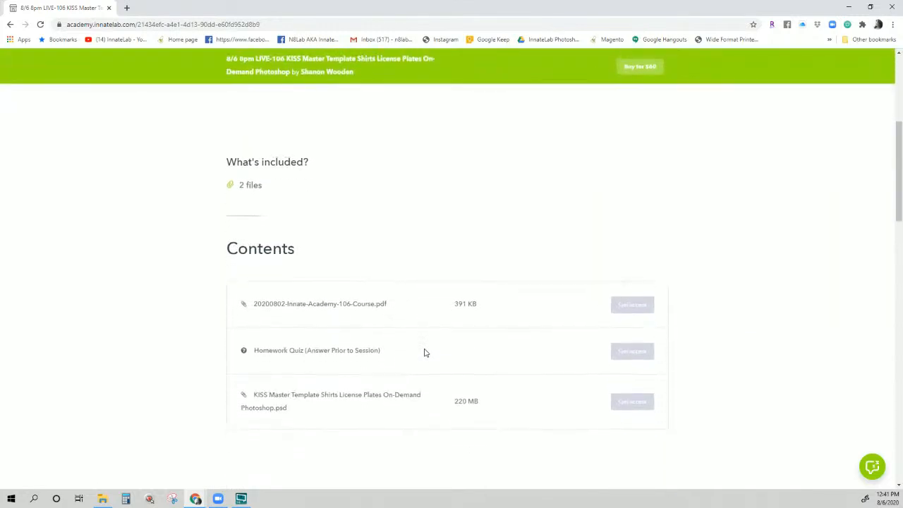
{"action": "scroll", "coordinate": [423, 353], "scroll_direction": "up", "scroll_amount": 4}
Return to the Innate Academy homepage and highlight the $30/month membership's price and its listed benefits
{"action": "left_click", "coordinate": [268, 84]}
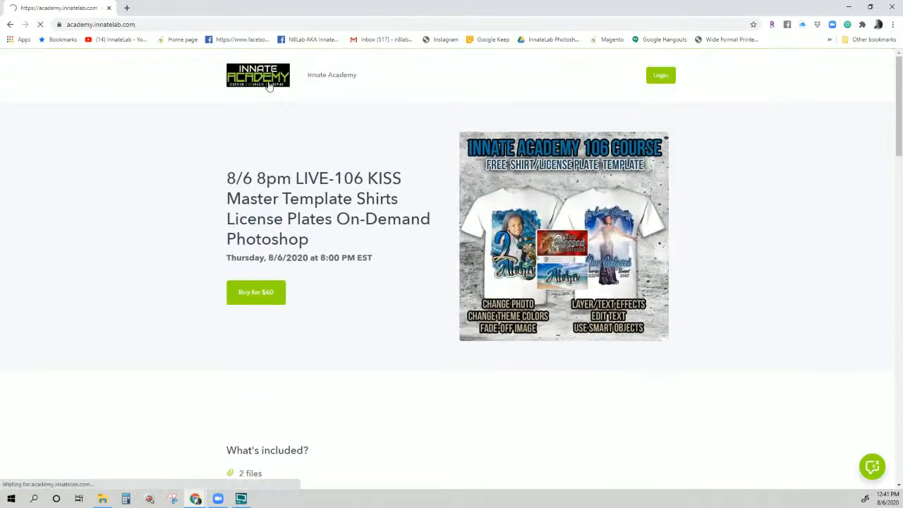
{"action": "scroll", "coordinate": [274, 109], "scroll_direction": "down", "scroll_amount": 1}
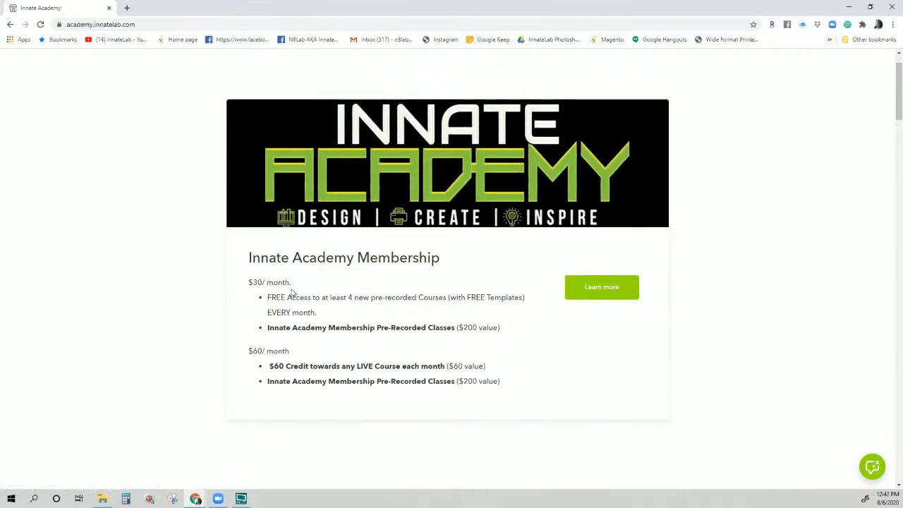
{"action": "left_click_drag", "start_coordinate": [294, 282], "coordinate": [239, 285]}
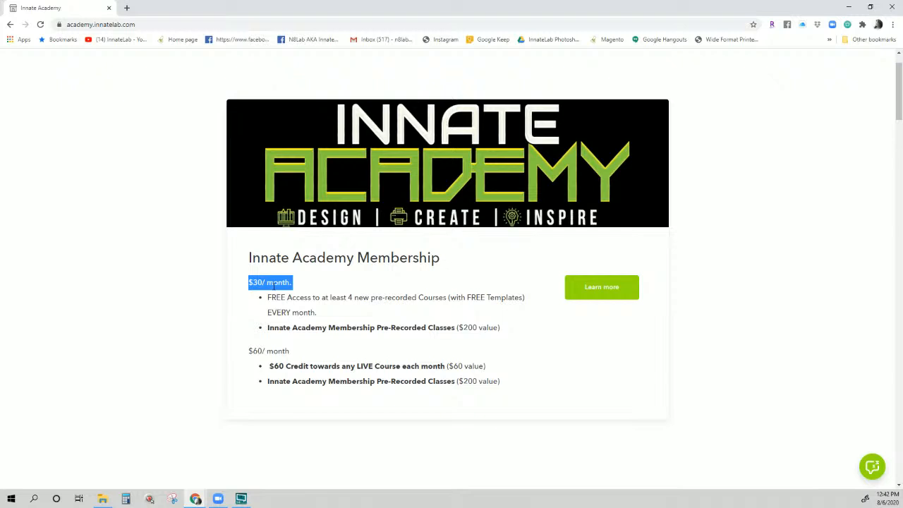
{"action": "left_click_drag", "start_coordinate": [267, 297], "coordinate": [509, 330]}
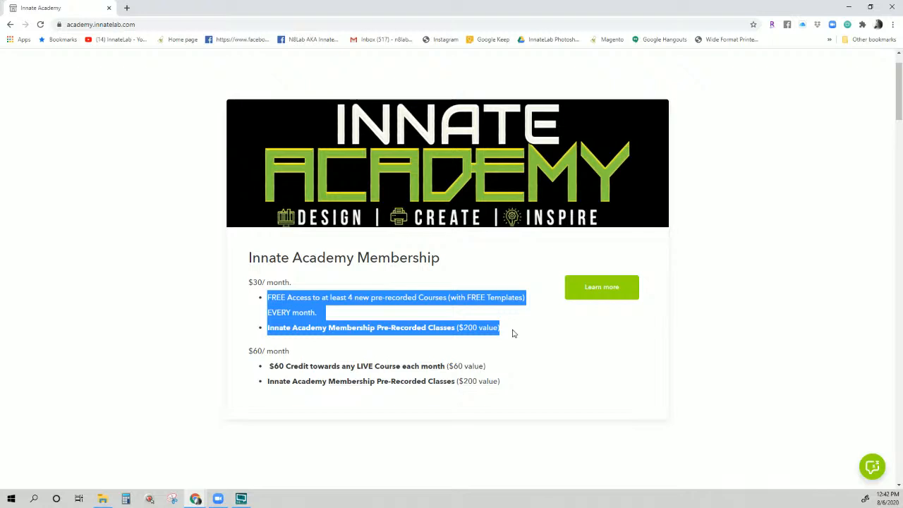
{"action": "left_click_drag", "start_coordinate": [507, 330], "coordinate": [266, 299]}
Browse the homepage's categories and course listings, from the 101 Photo Shirts course up to the LIVE-106 and 105 courses
{"action": "scroll", "coordinate": [270, 310], "scroll_direction": "down", "scroll_amount": 10}
{"action": "scroll", "coordinate": [274, 321], "scroll_direction": "up", "scroll_amount": 3}
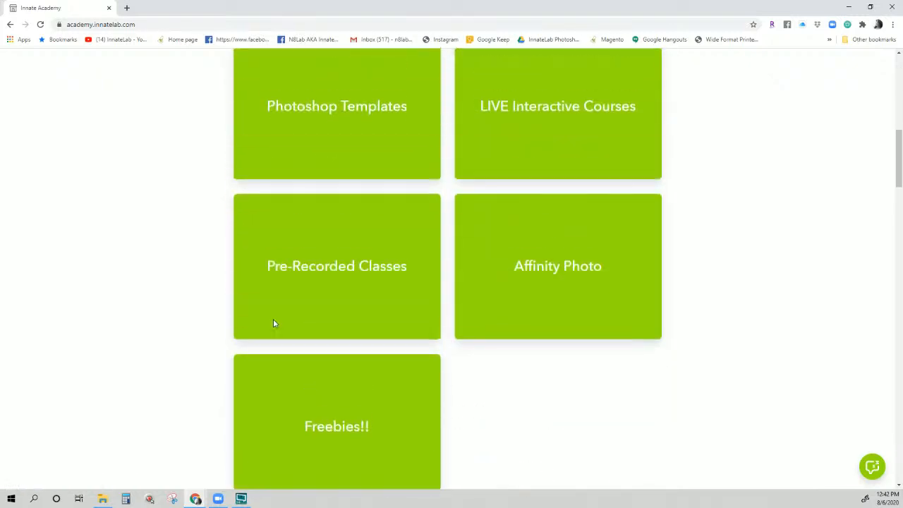
{"action": "scroll", "coordinate": [273, 323], "scroll_direction": "down", "scroll_amount": 1}
{"action": "scroll", "coordinate": [274, 323], "scroll_direction": "down", "scroll_amount": 8}
{"action": "scroll", "coordinate": [275, 325], "scroll_direction": "down", "scroll_amount": 15}
{"action": "scroll", "coordinate": [273, 321], "scroll_direction": "down", "scroll_amount": 8}
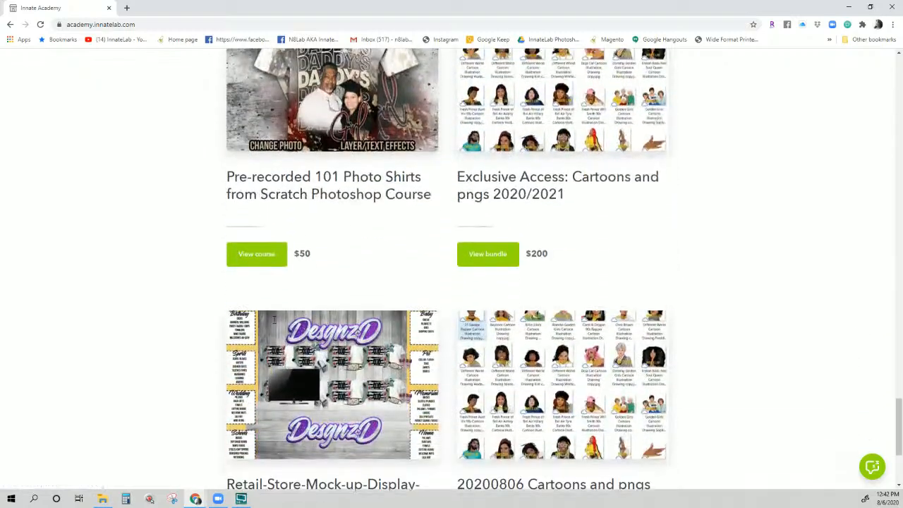
{"action": "scroll", "coordinate": [274, 321], "scroll_direction": "up", "scroll_amount": 2}
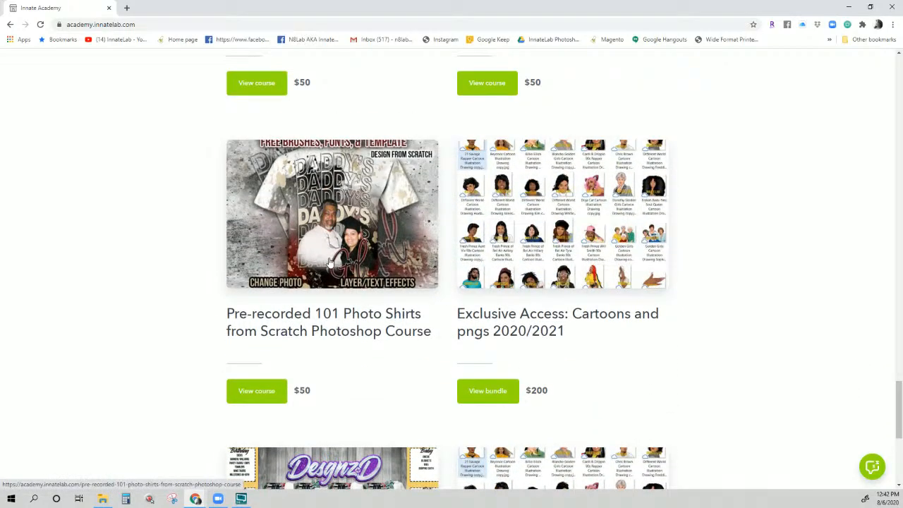
{"action": "scroll", "coordinate": [330, 263], "scroll_direction": "up", "scroll_amount": 1}
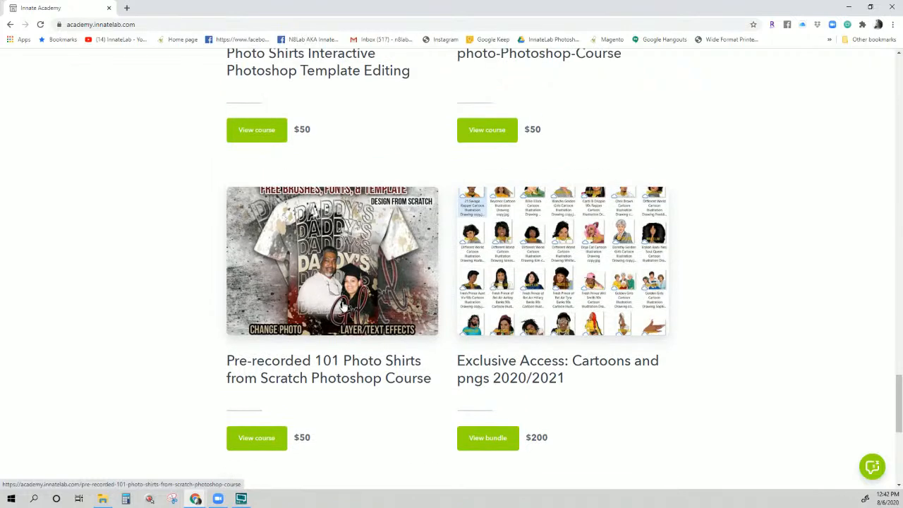
{"action": "scroll", "coordinate": [342, 305], "scroll_direction": "up", "scroll_amount": 3}
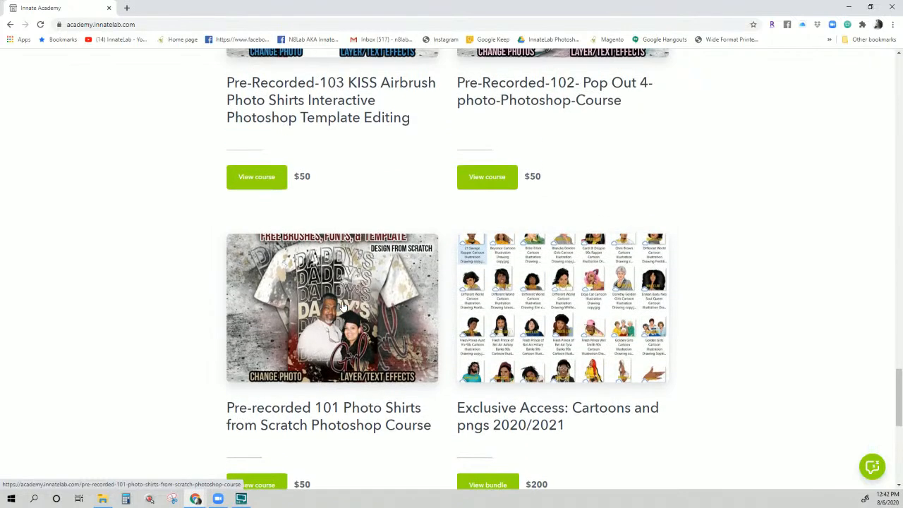
{"action": "scroll", "coordinate": [650, 171], "scroll_direction": "up", "scroll_amount": 1}
{"action": "scroll", "coordinate": [529, 192], "scroll_direction": "up", "scroll_amount": 2}
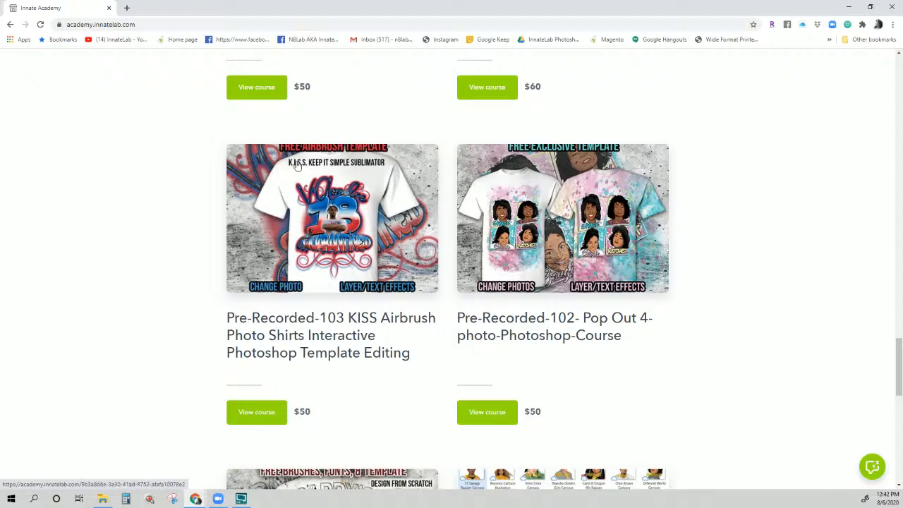
{"action": "scroll", "coordinate": [364, 253], "scroll_direction": "up", "scroll_amount": 4}
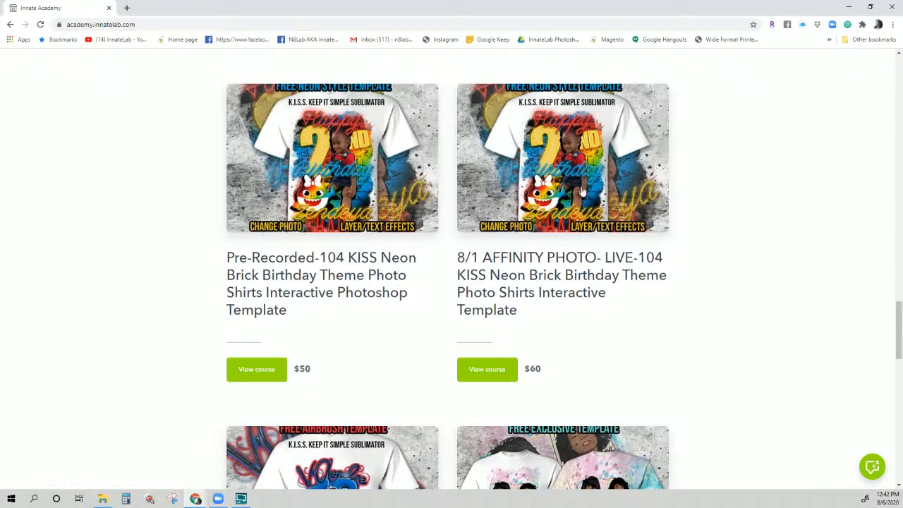
{"action": "scroll", "coordinate": [587, 251], "scroll_direction": "up", "scroll_amount": 2}
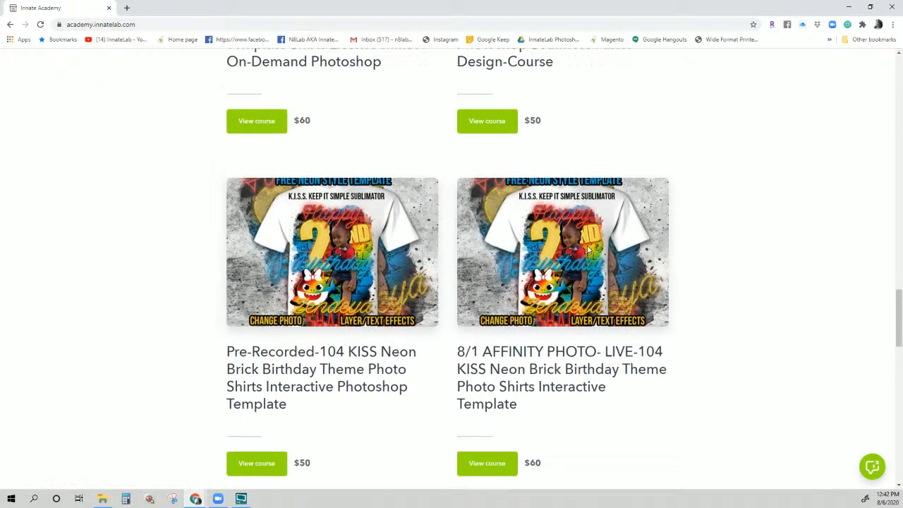
{"action": "scroll", "coordinate": [586, 249], "scroll_direction": "down", "scroll_amount": 2}
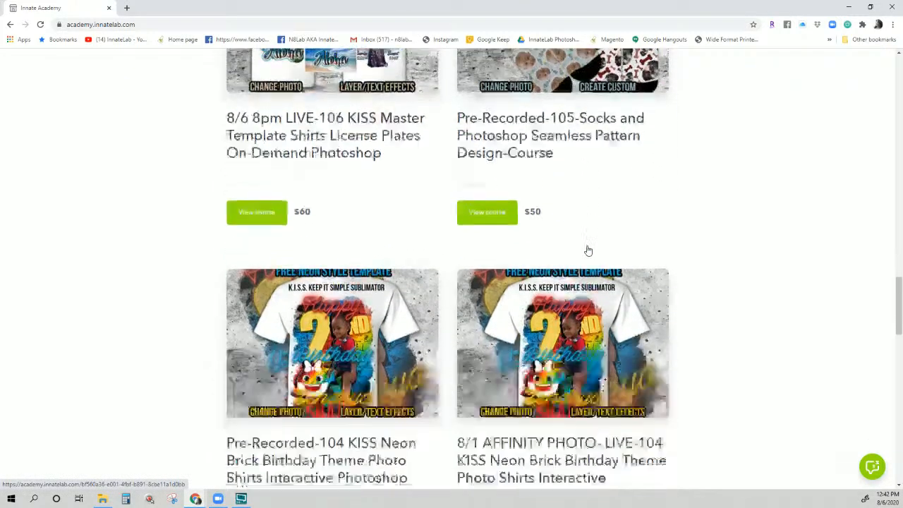
{"action": "scroll", "coordinate": [584, 243], "scroll_direction": "up", "scroll_amount": 3}
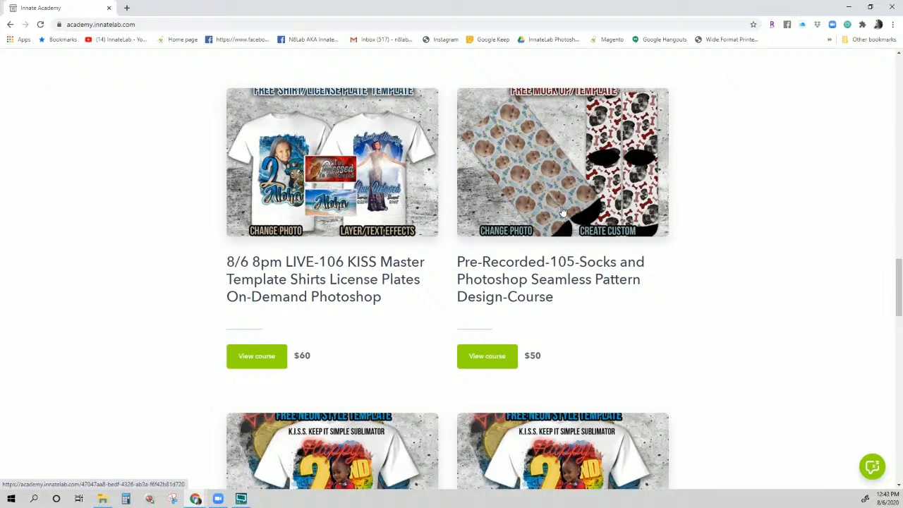
{"action": "scroll", "coordinate": [563, 211], "scroll_direction": "up", "scroll_amount": 1}
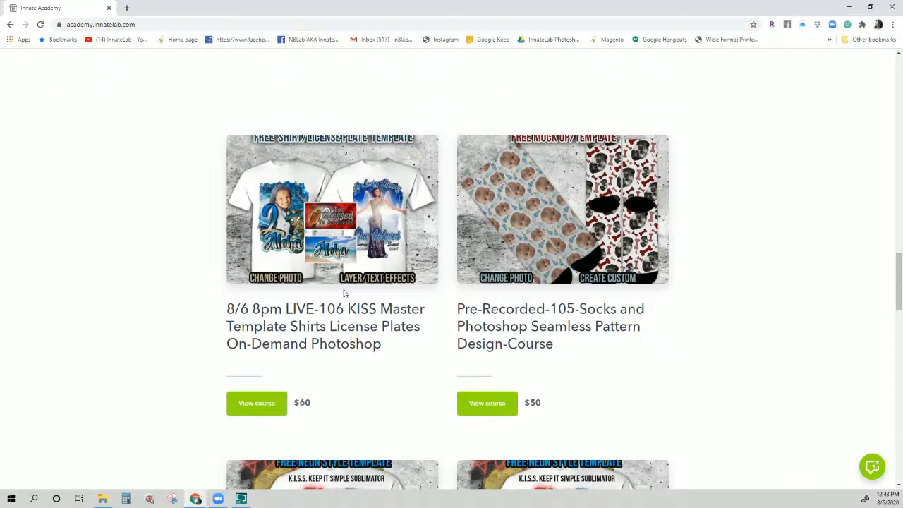
Go back to the Innate Academy Membership section and highlight the entire $30/month plan, including its price and benefits
{"action": "scroll", "coordinate": [346, 295], "scroll_direction": "up", "scroll_amount": 10}
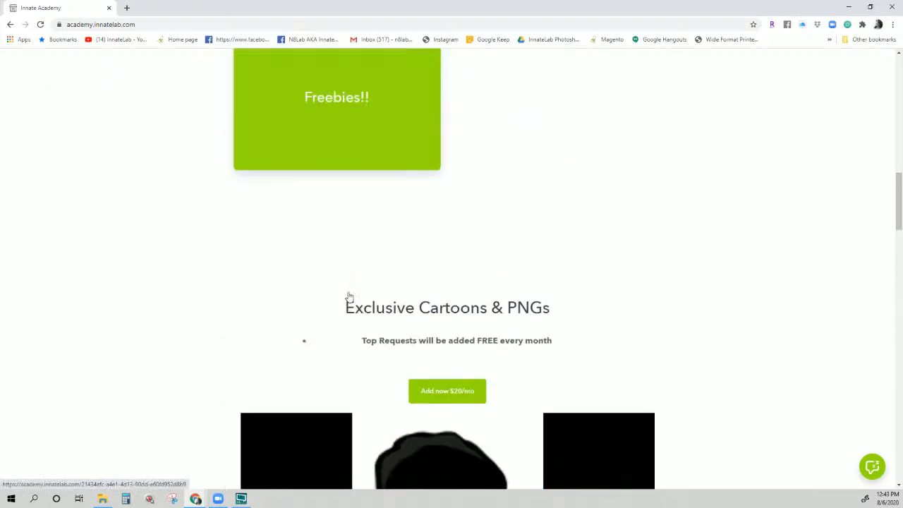
{"action": "scroll", "coordinate": [350, 296], "scroll_direction": "up", "scroll_amount": 10}
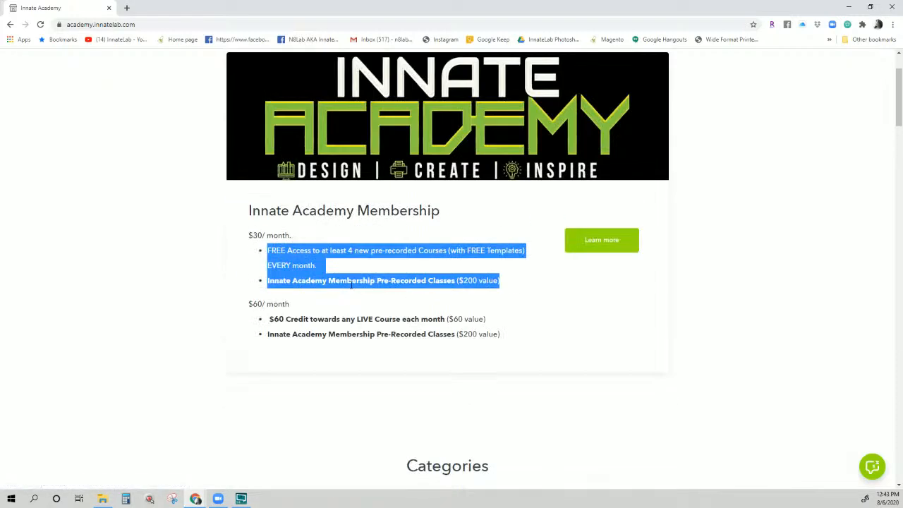
{"action": "left_click", "coordinate": [351, 287]}
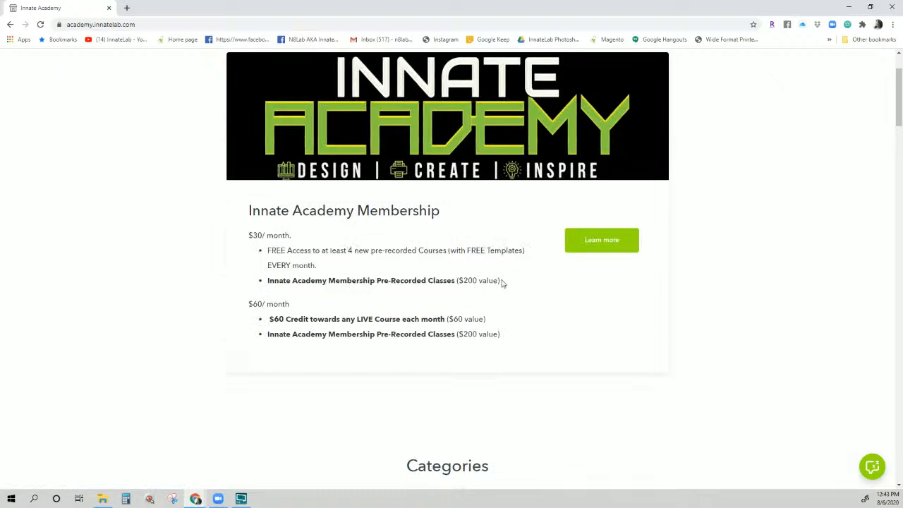
{"action": "left_click_drag", "start_coordinate": [502, 282], "coordinate": [265, 253]}
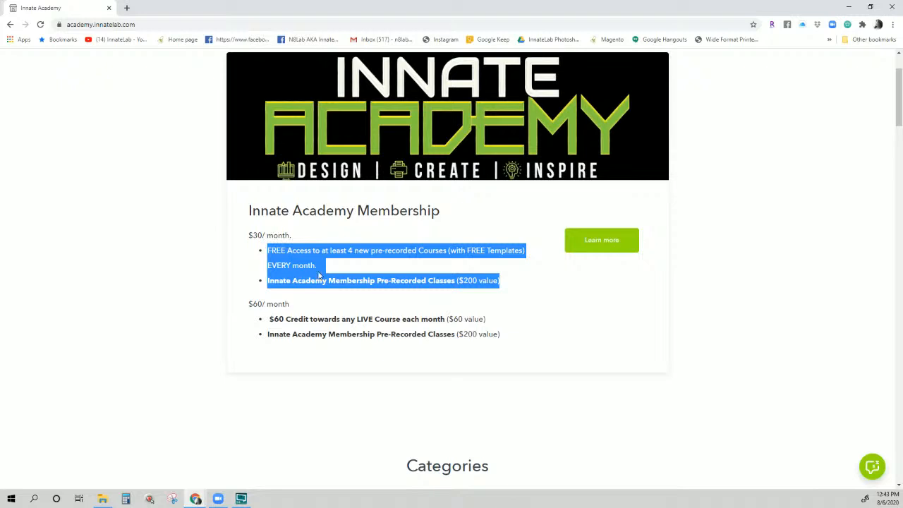
{"action": "left_click", "coordinate": [504, 282]}
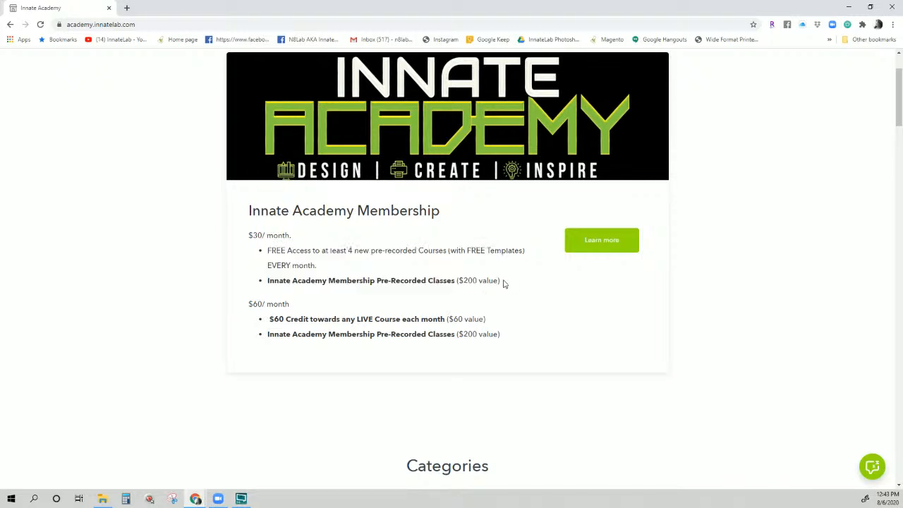
{"action": "left_click_drag", "start_coordinate": [504, 282], "coordinate": [250, 233]}
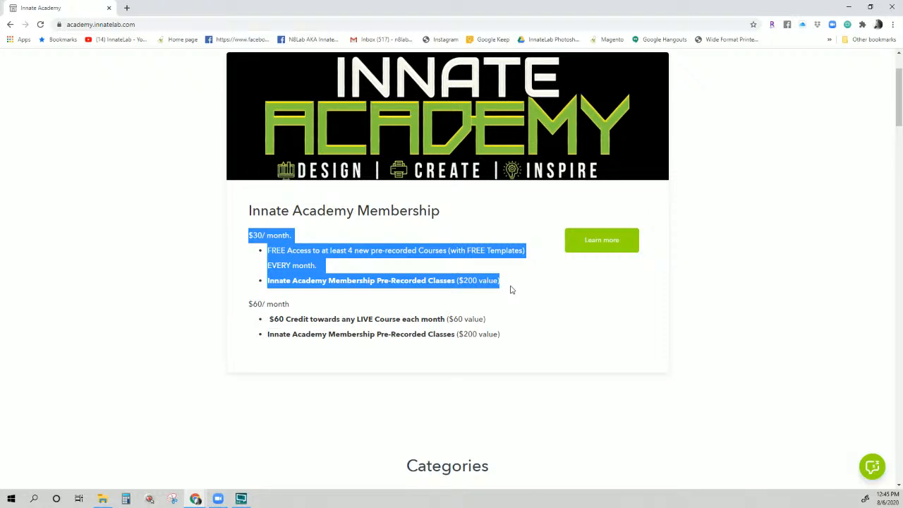
{"action": "scroll", "coordinate": [512, 290], "scroll_direction": "down", "scroll_amount": 2}
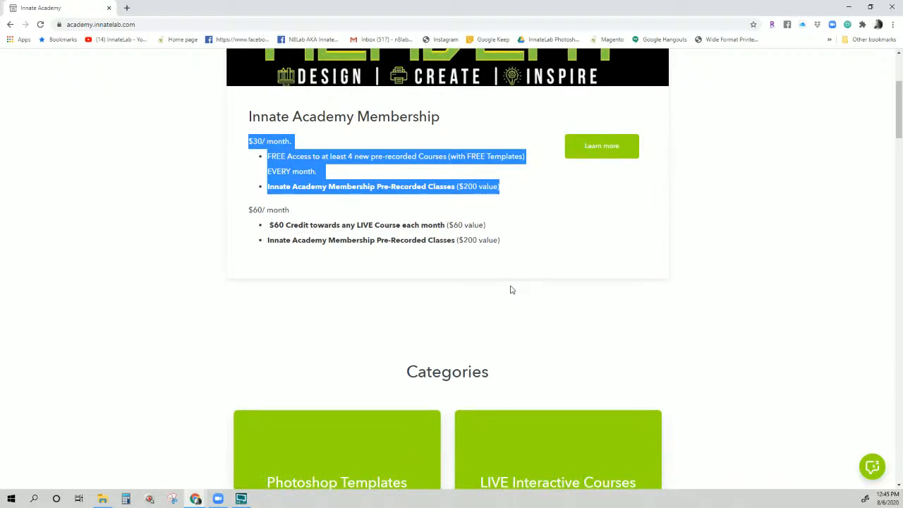
{"action": "scroll", "coordinate": [512, 290], "scroll_direction": "up", "scroll_amount": 2}
{"action": "scroll", "coordinate": [512, 289], "scroll_direction": "up", "scroll_amount": 1}
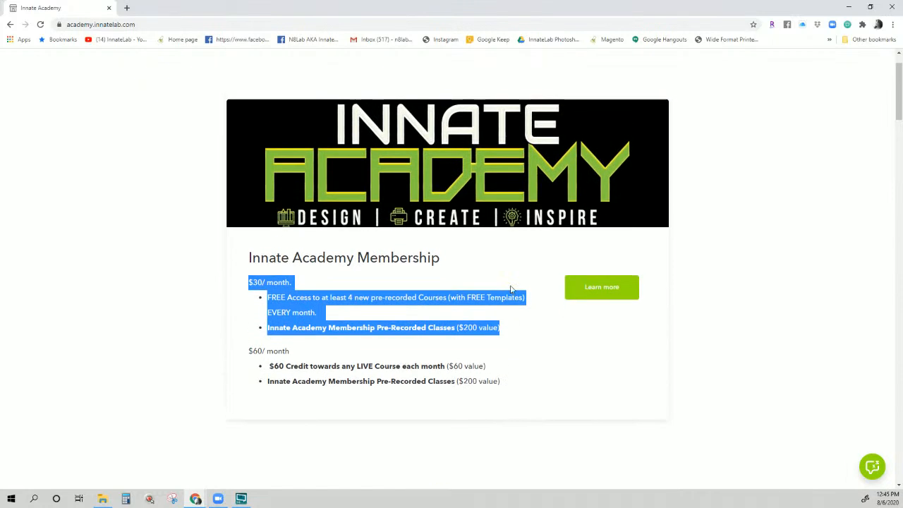